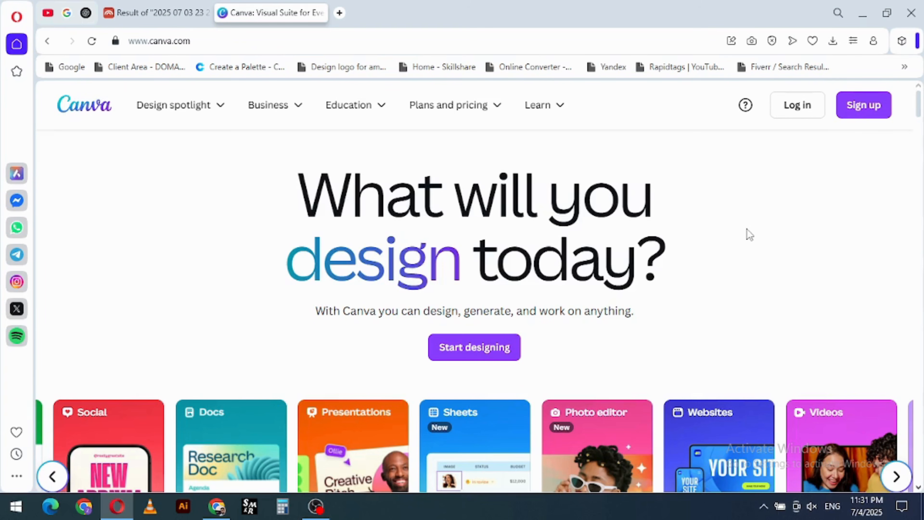
- Examine the homepage's offerings under Design spotlight, Business, Education, Plans and pricing, and Learn
scroll(721, 235, "down", 15)
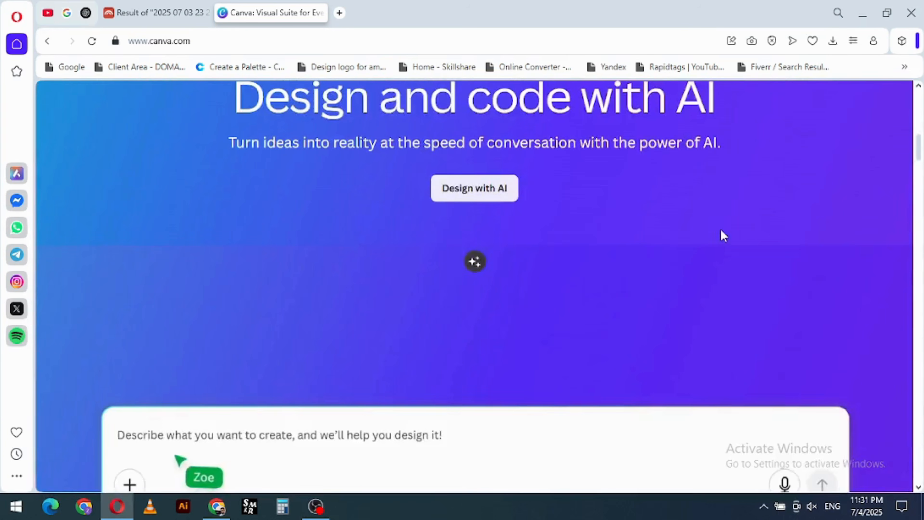
scroll(720, 230, "up", 15)
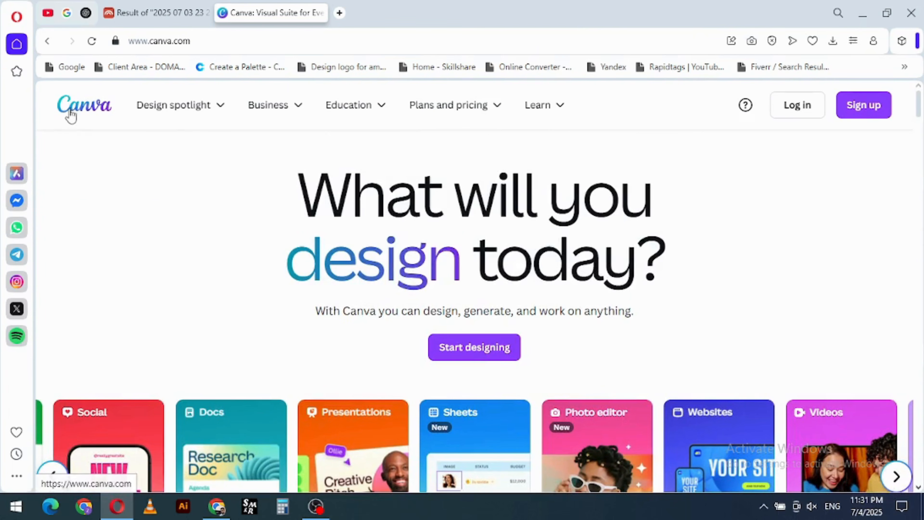
mouse_move(173, 117)
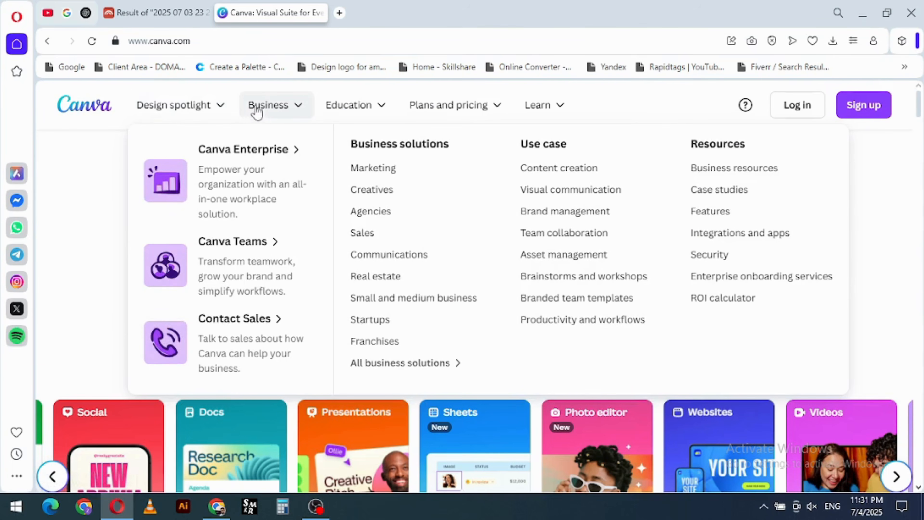
mouse_move(367, 103)
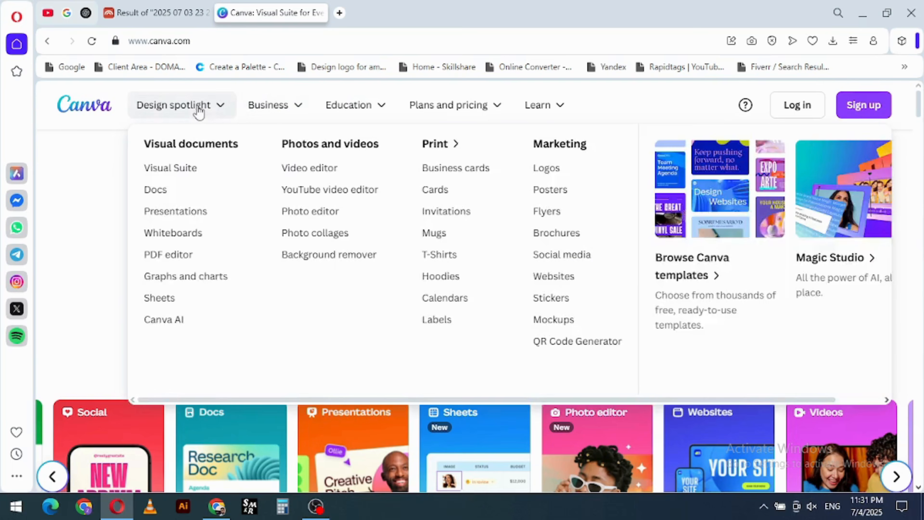
mouse_move(539, 109)
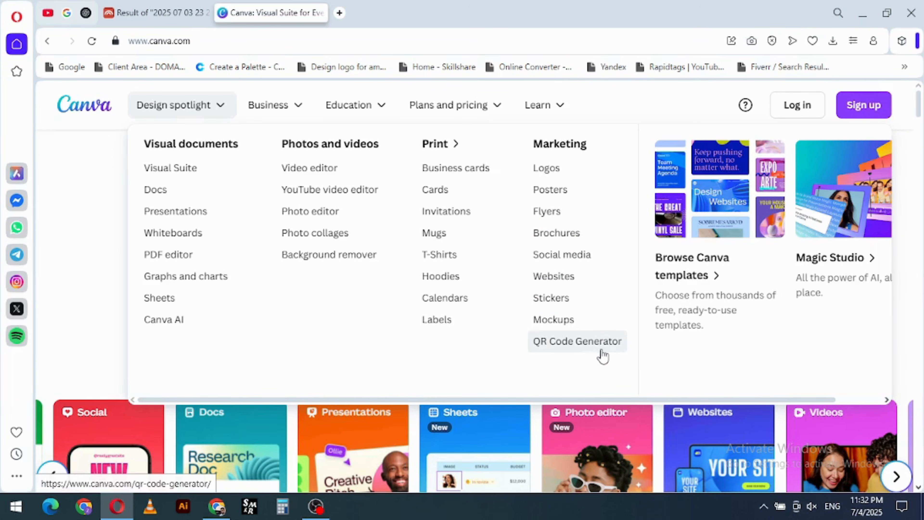
mouse_move(284, 111)
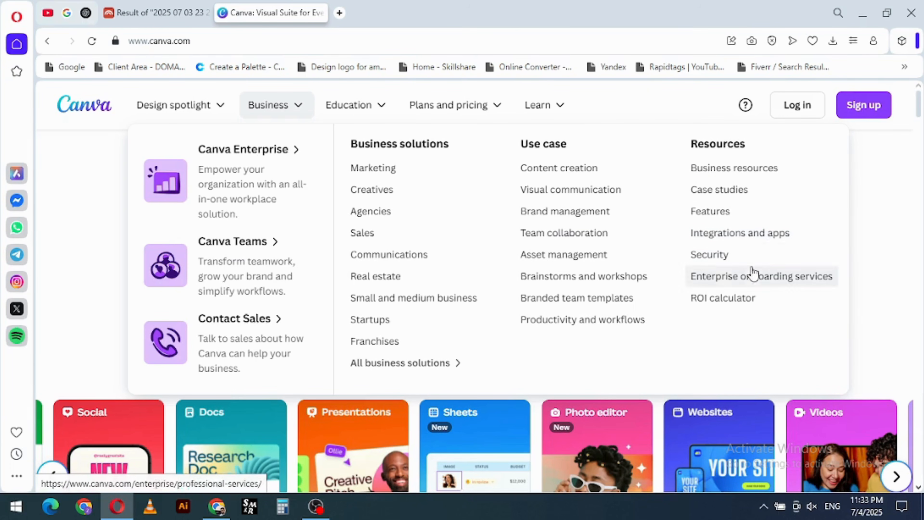
mouse_move(370, 117)
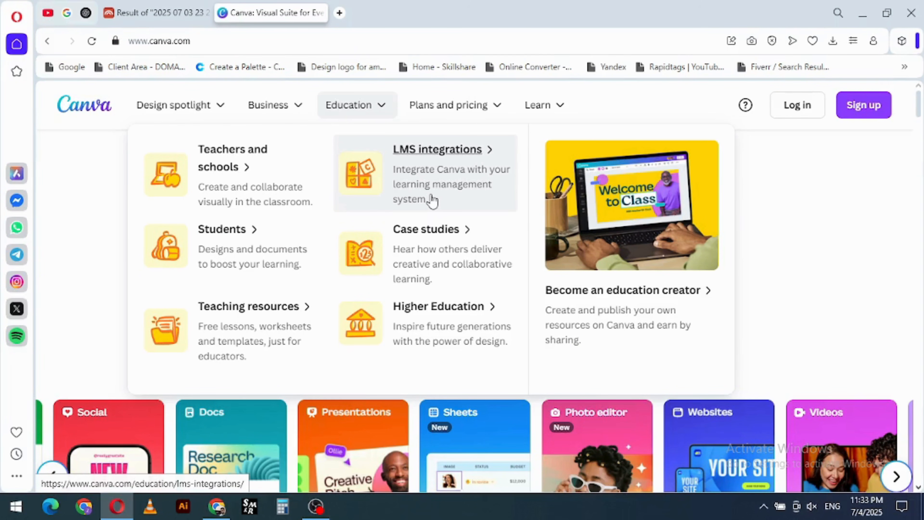
mouse_move(461, 112)
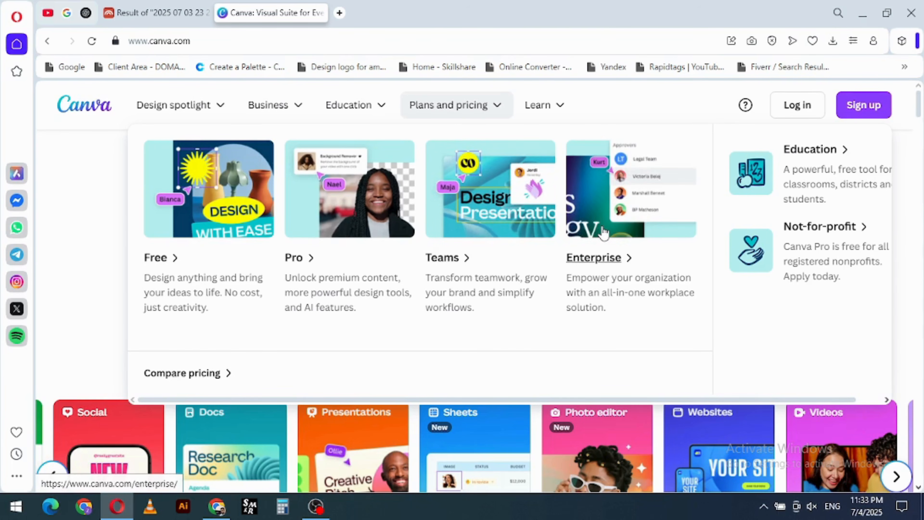
mouse_move(541, 113)
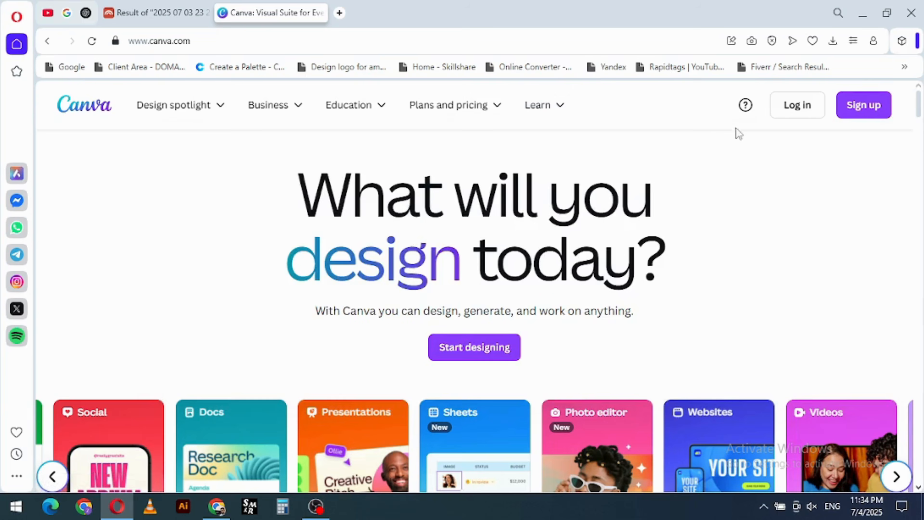
- Look through the homepage's design type carousel, AI section, Free, Pro and Teams plans, and template showcase
scroll(590, 229, "down", 3)
scroll(602, 217, "down", 3)
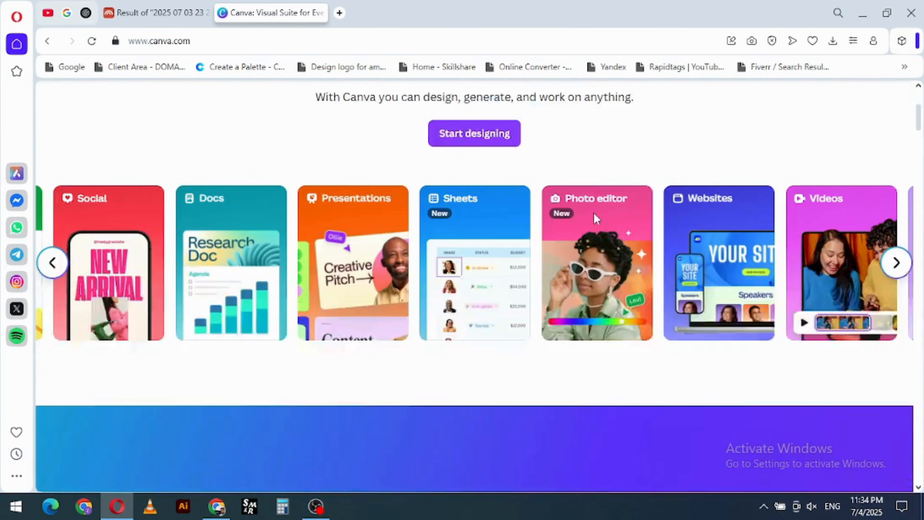
left_click(58, 205)
left_click(59, 206)
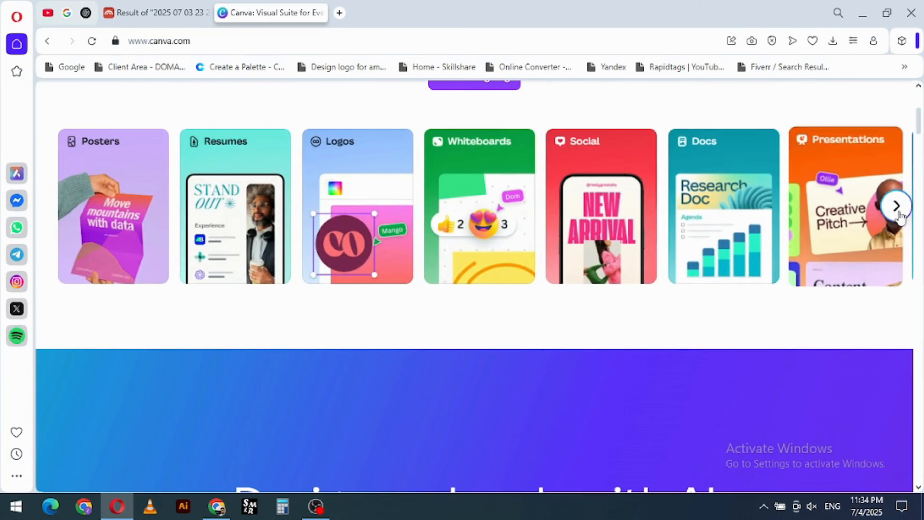
left_click(896, 205)
scroll(626, 263, "down", 3)
scroll(626, 262, "down", 3)
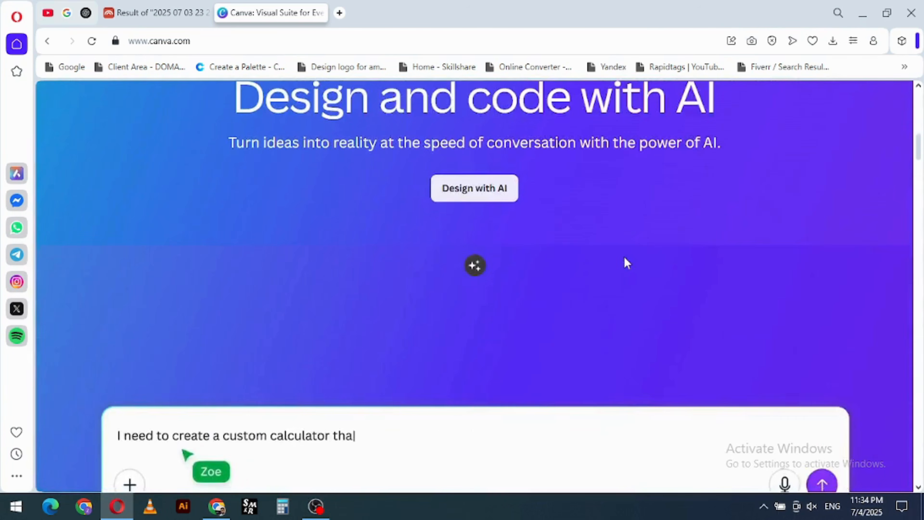
scroll(625, 263, "down", 10)
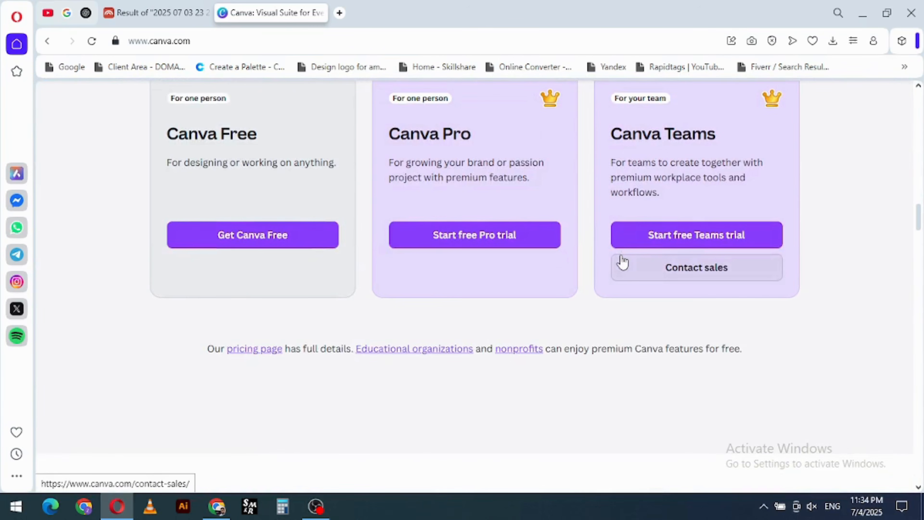
scroll(621, 261, "up", 2)
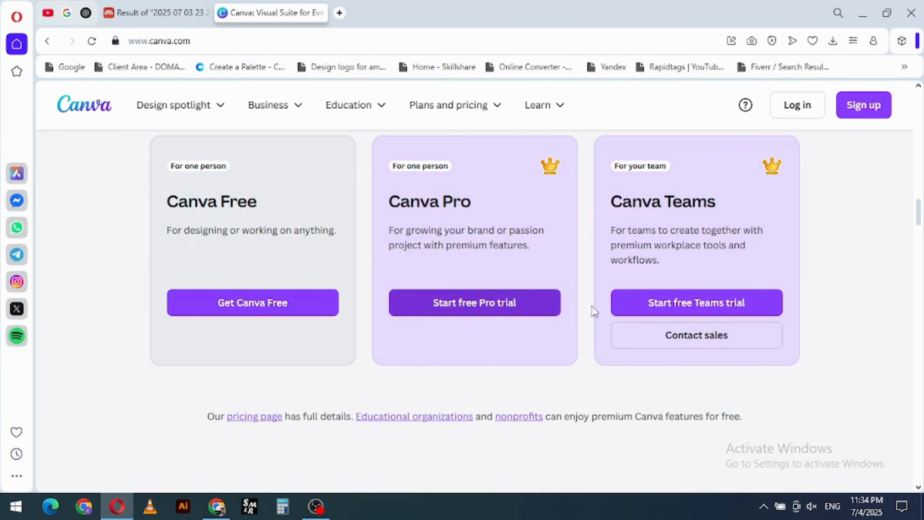
scroll(480, 283, "down", 15)
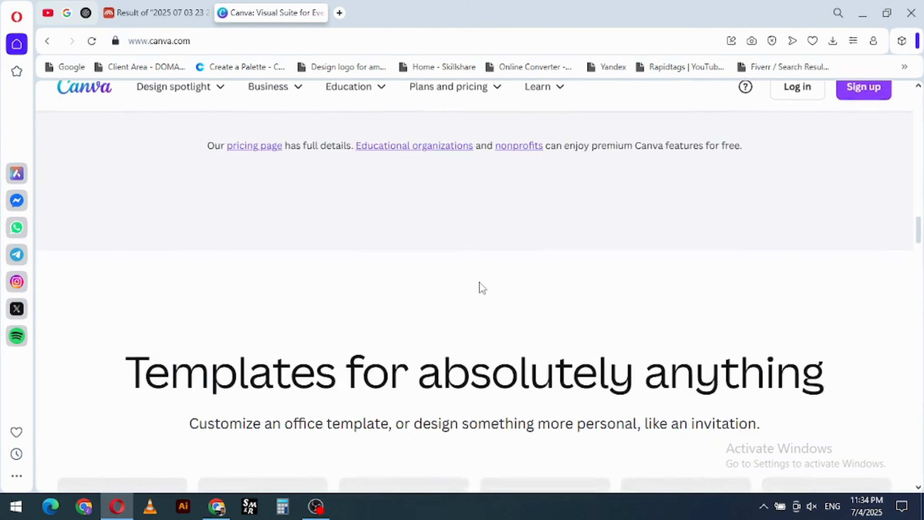
scroll(477, 277, "down", 6)
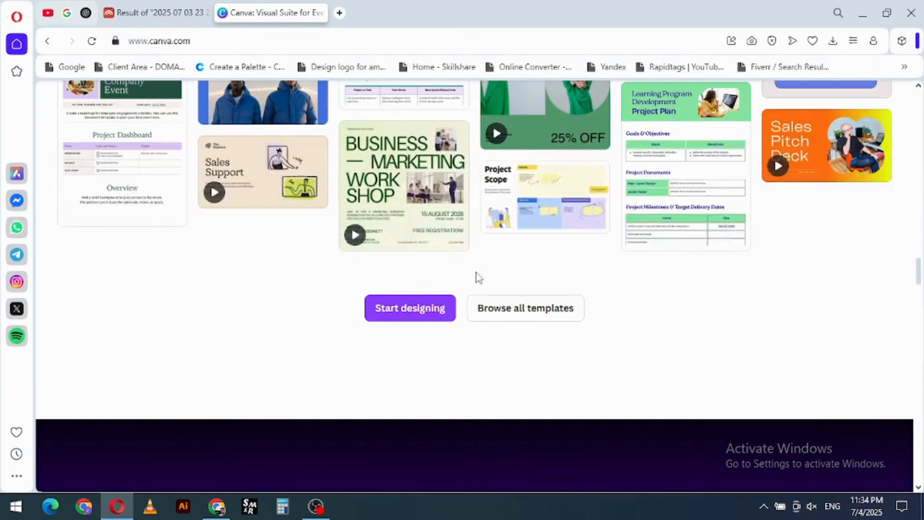
scroll(477, 263, "down", 10)
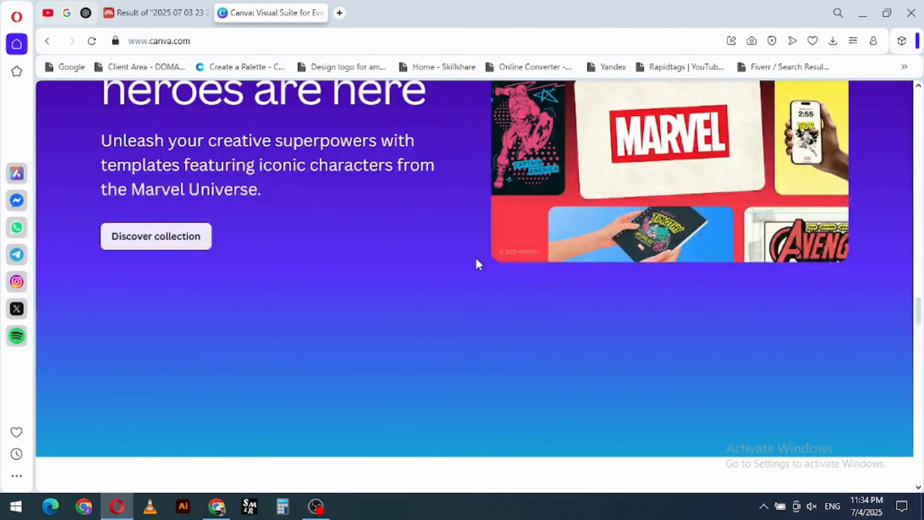
scroll(476, 255, "down", 8)
scroll(504, 161, "up", 20)
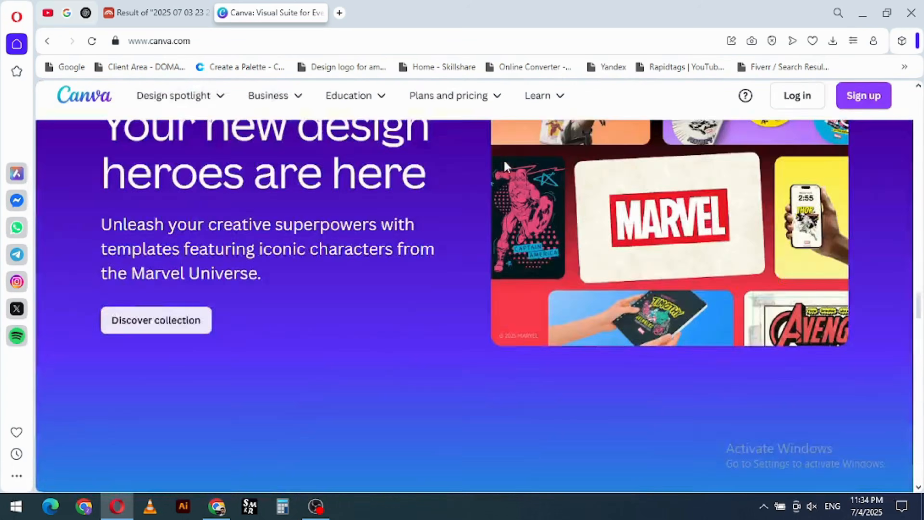
scroll(503, 161, "up", 20)
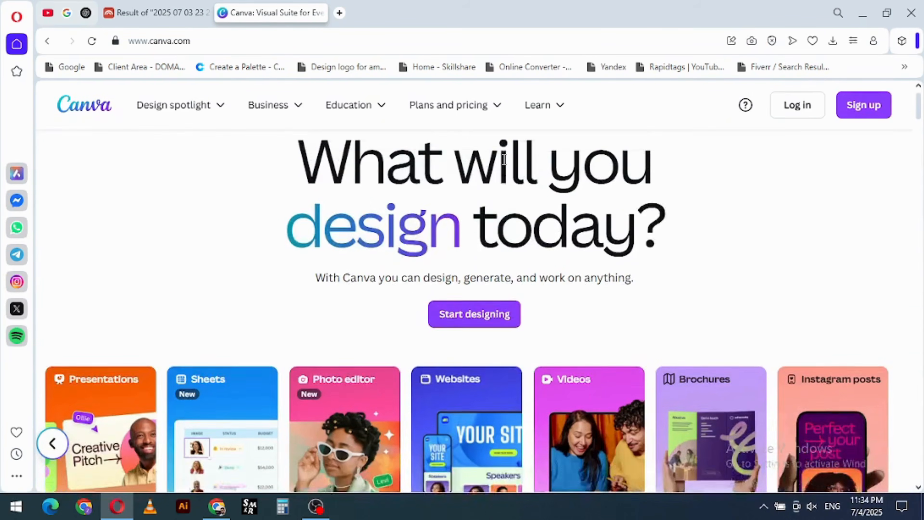
- Log in to the Canva account
left_click(786, 106)
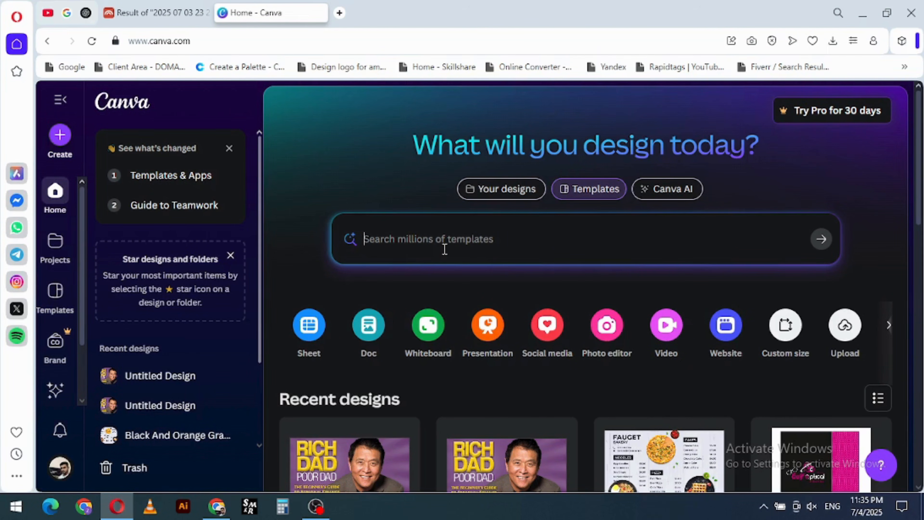
- Dismiss the "See what's changed" and "Star designs and folders" cards and collapse the recent designs sidebar
left_click(229, 148)
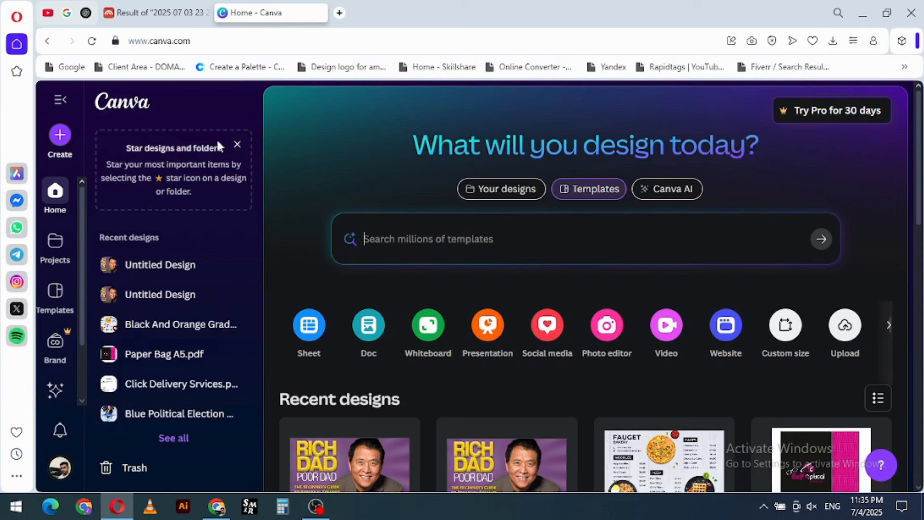
left_click(238, 144)
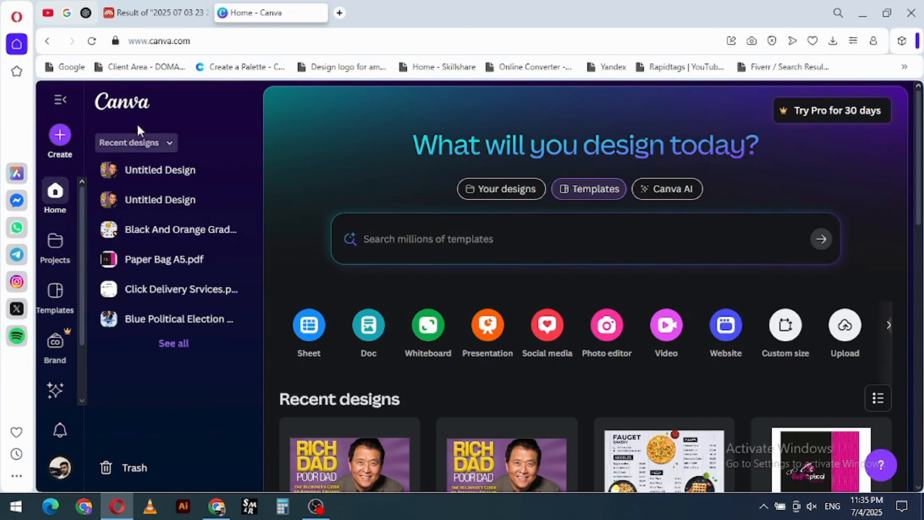
left_click(60, 101)
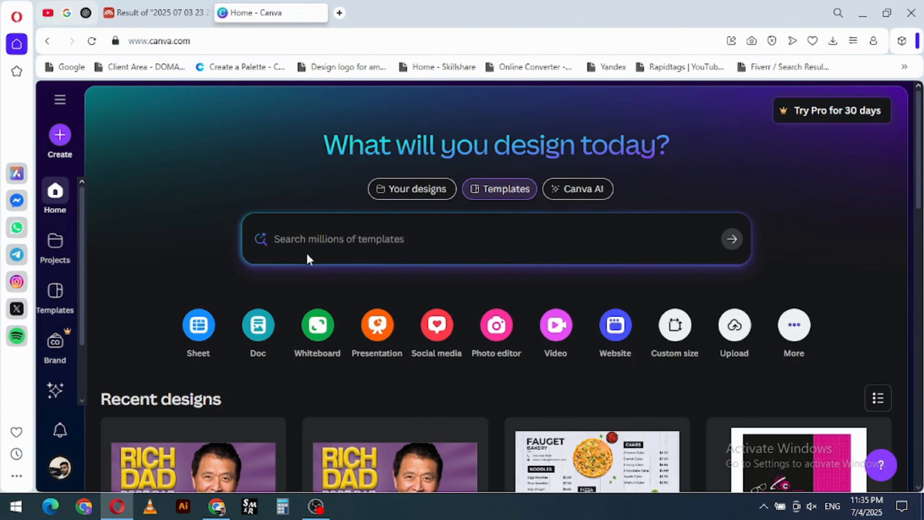
- Search the template library for "Flyer" and look through the designs
left_click(331, 236)
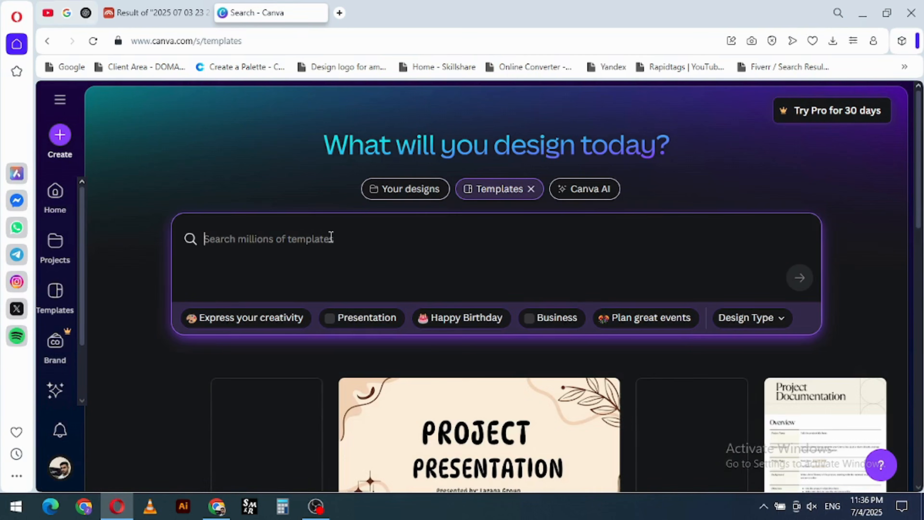
type("Flyer")
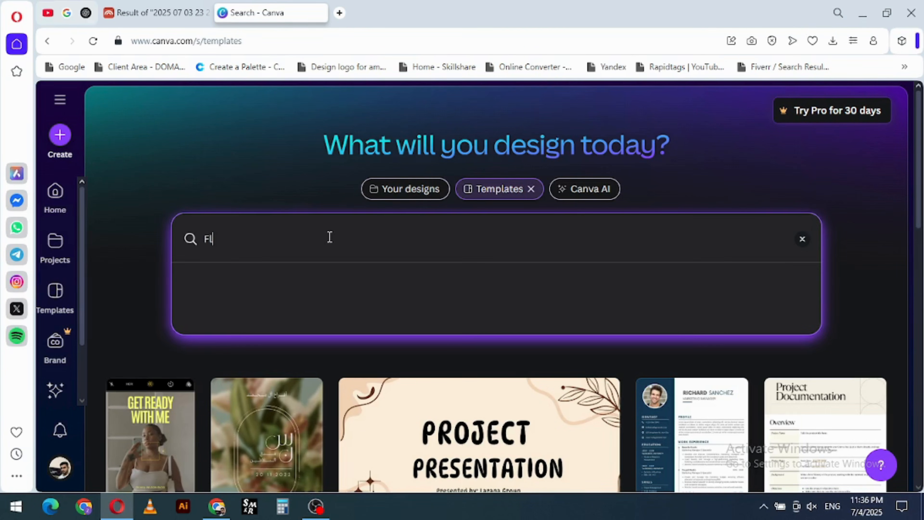
key("Return")
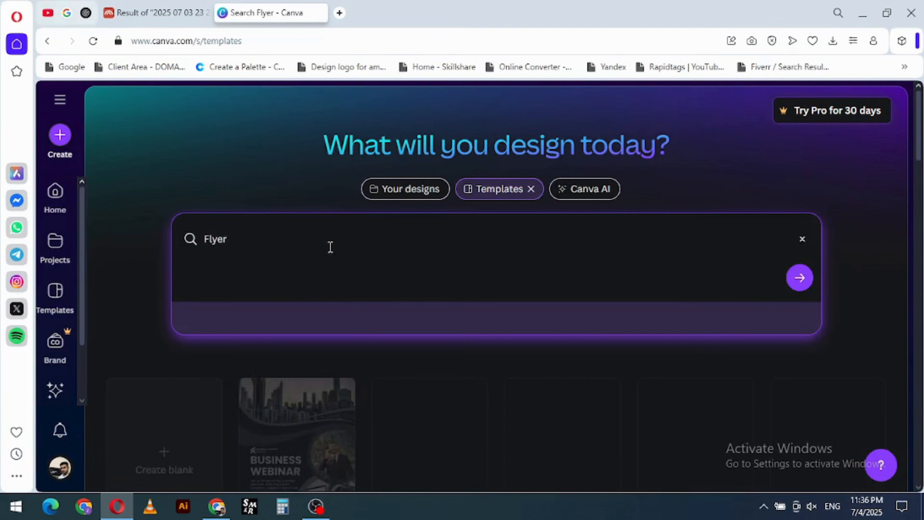
scroll(371, 273, "down", 5)
scroll(508, 290, "down", 10)
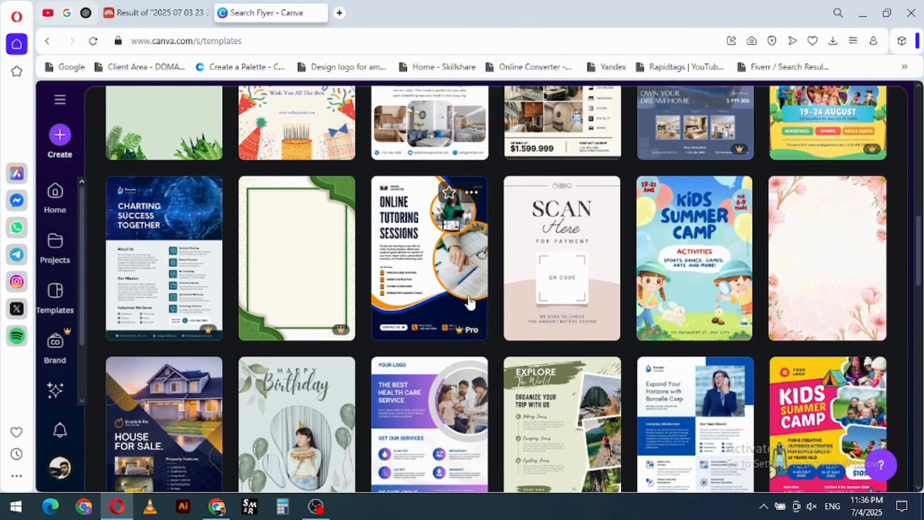
scroll(464, 271, "up", 6)
scroll(464, 273, "up", 3)
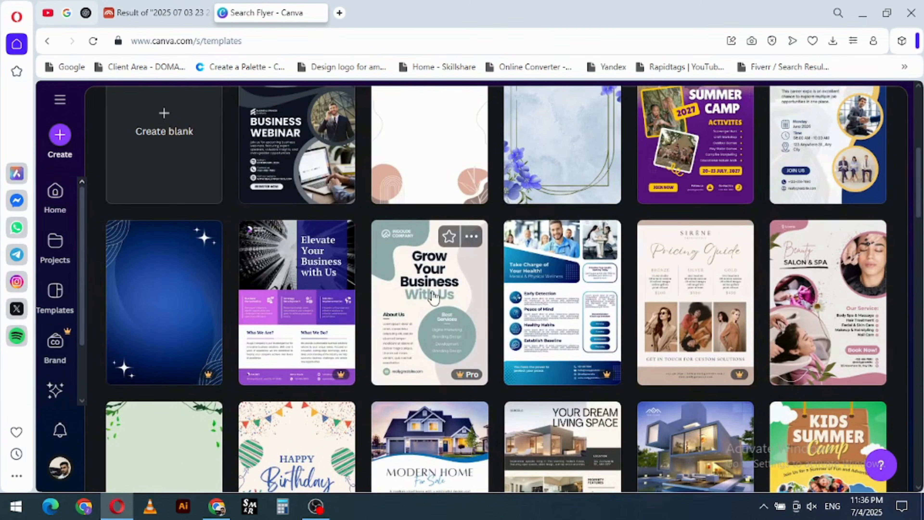
scroll(427, 292, "up", 7)
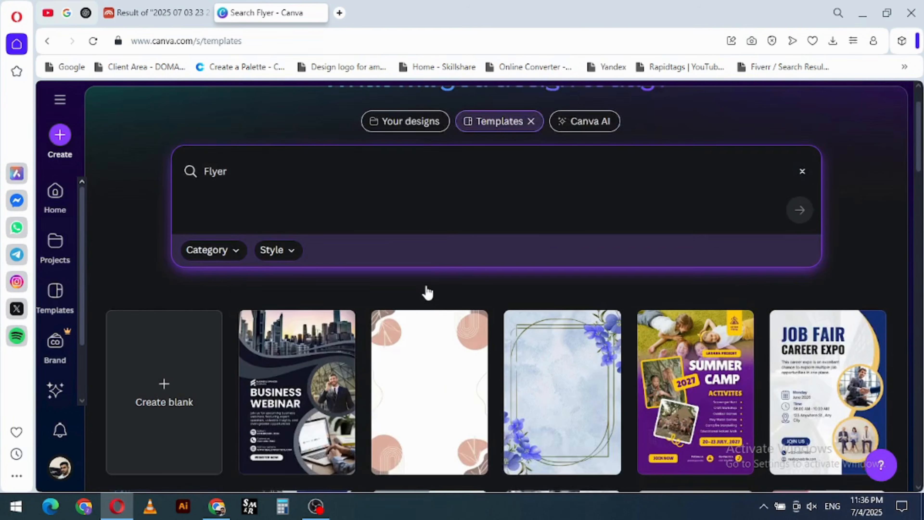
- Filter the flyer templates by the Flyer category and the Creative style
left_click(222, 332)
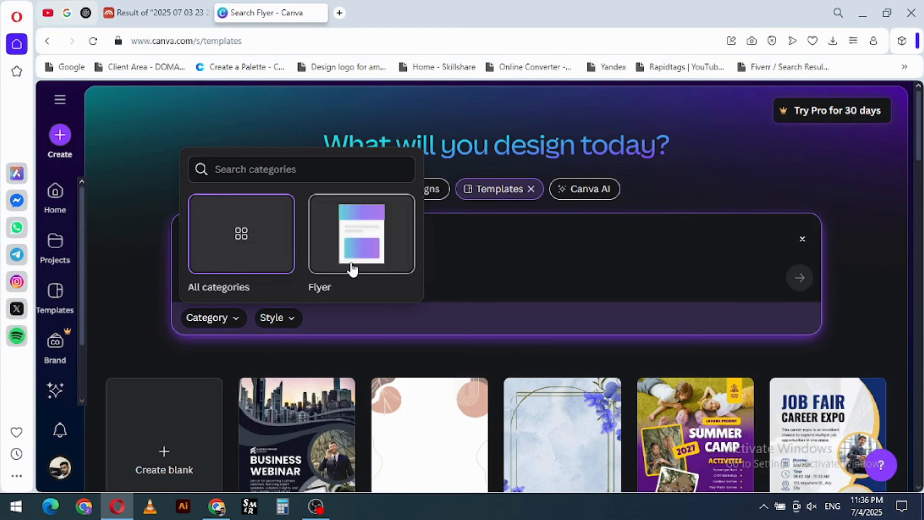
left_click(351, 269)
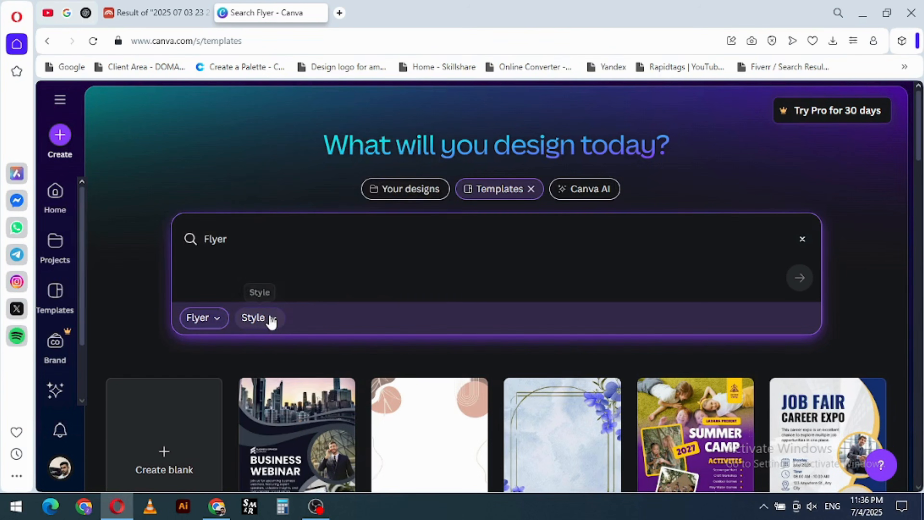
left_click(271, 320)
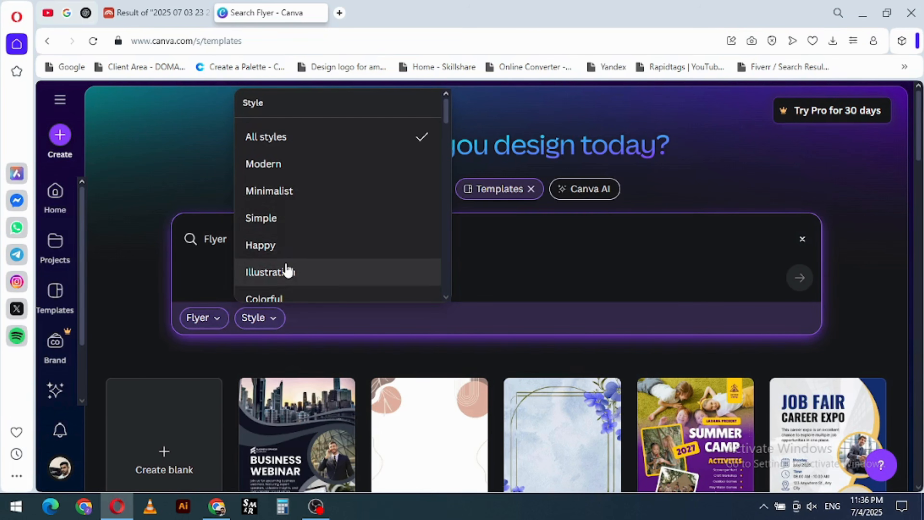
scroll(286, 203, "down", 3)
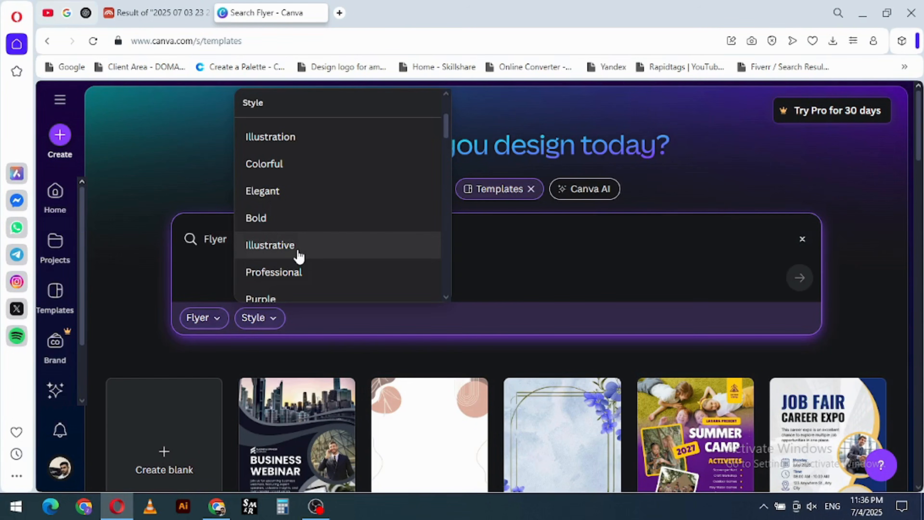
scroll(310, 280, "down", 3)
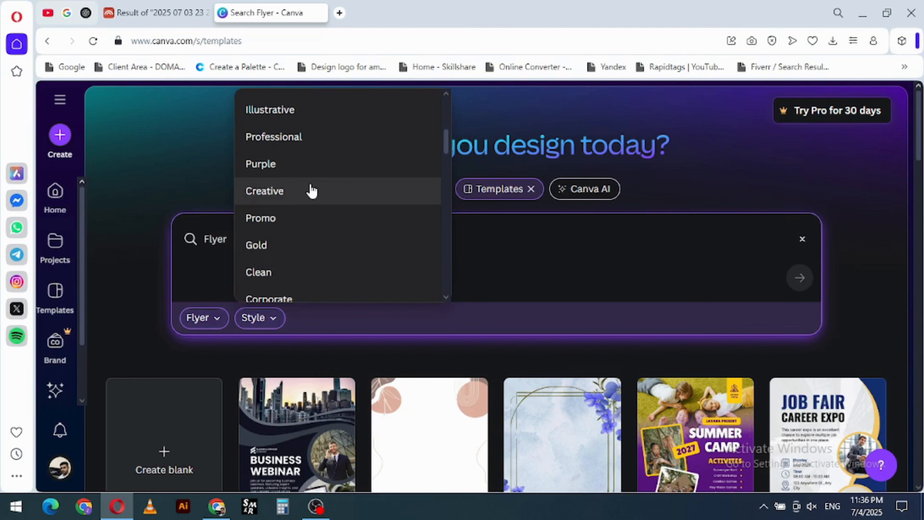
left_click(298, 198)
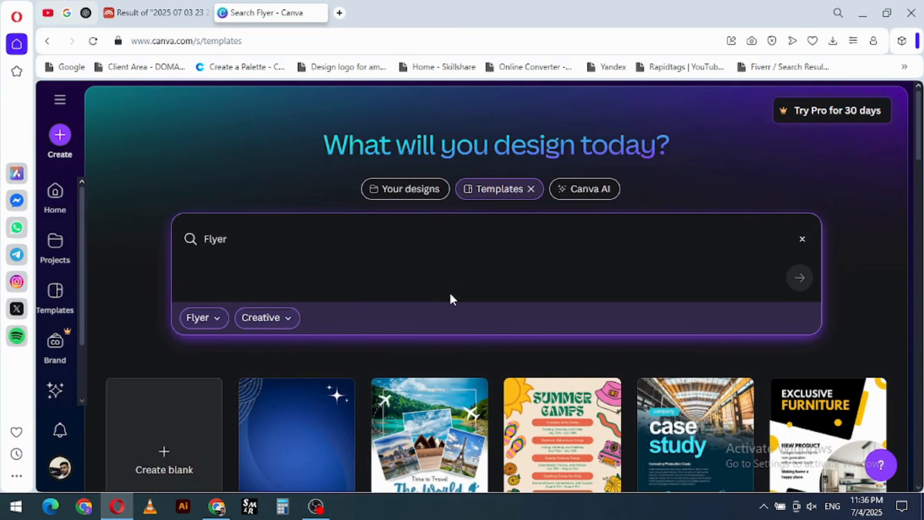
- Look through the creative flyer templates in the filtered results
scroll(450, 299, "down", 5)
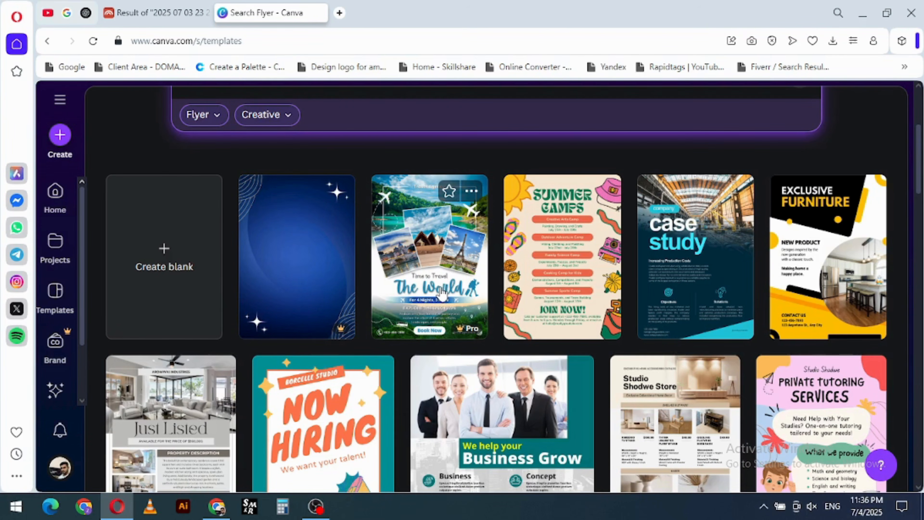
scroll(669, 293, "down", 2)
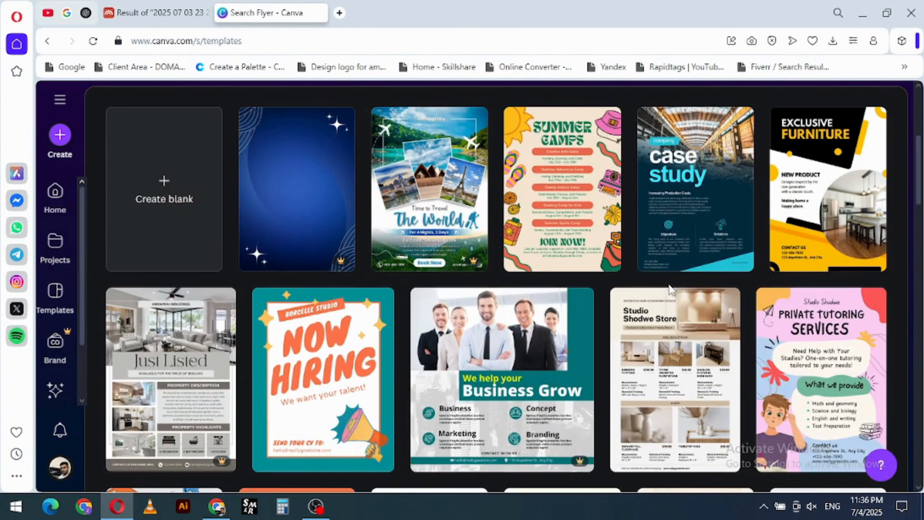
scroll(669, 286, "down", 3)
scroll(669, 286, "up", 10)
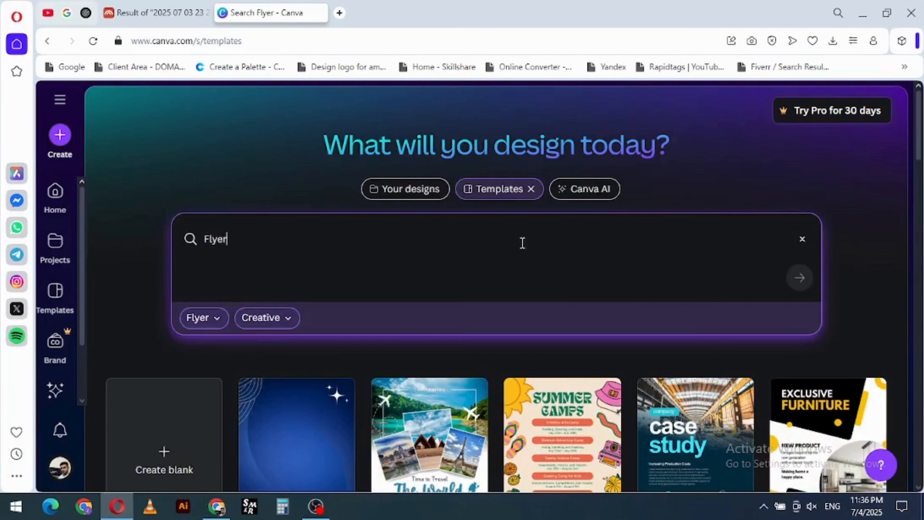
- View the Flyer search results among your own designs and switch back to the unfiltered template results
left_click(395, 195)
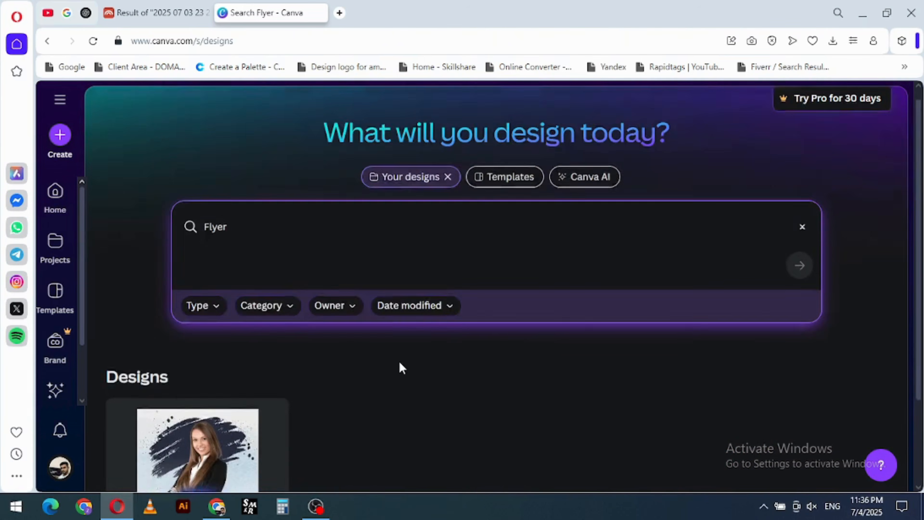
scroll(398, 364, "down", 3)
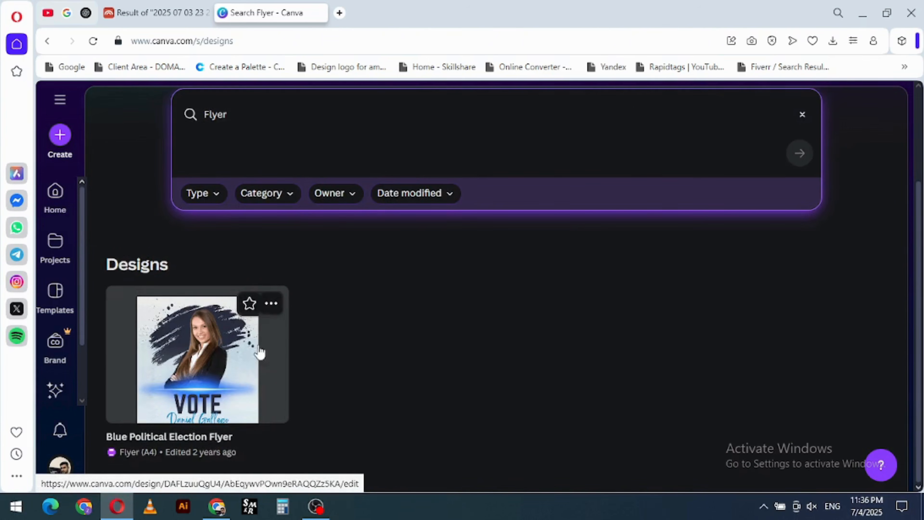
scroll(257, 351, "up", 3)
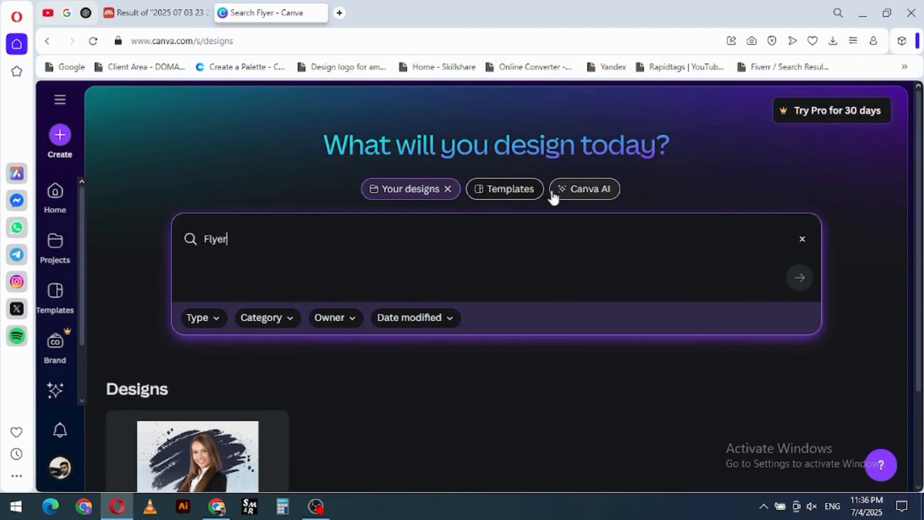
left_click(505, 189)
scroll(454, 261, "down", 3)
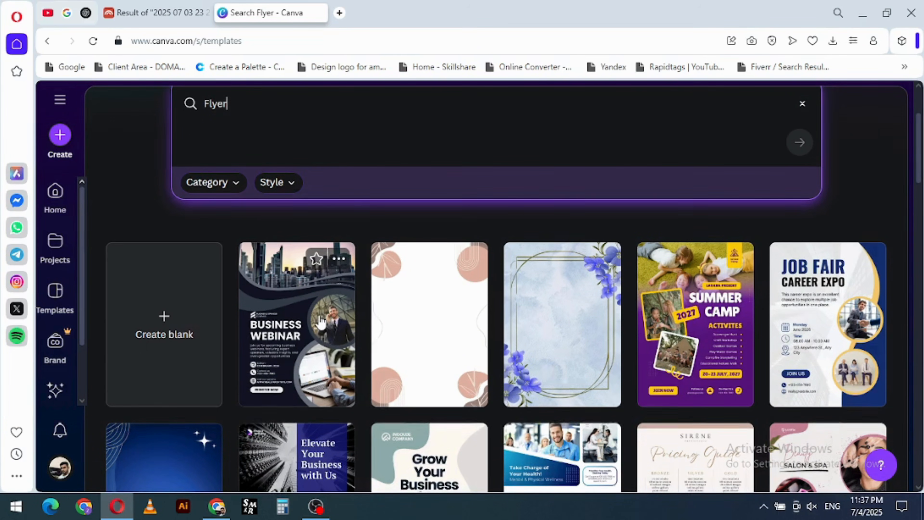
scroll(453, 268, "up", 3)
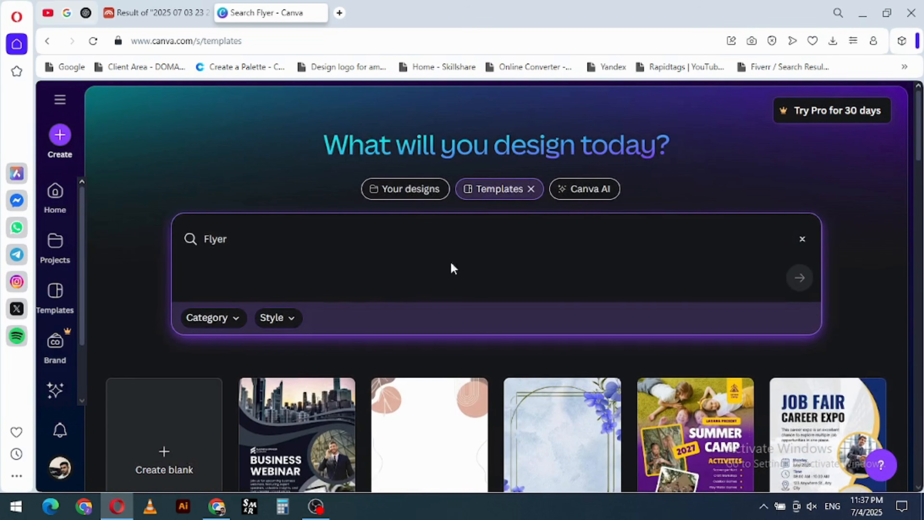
- Switch to Canva AI and browse the existing designs available as media, closing the media picker without adding anything
left_click(588, 195)
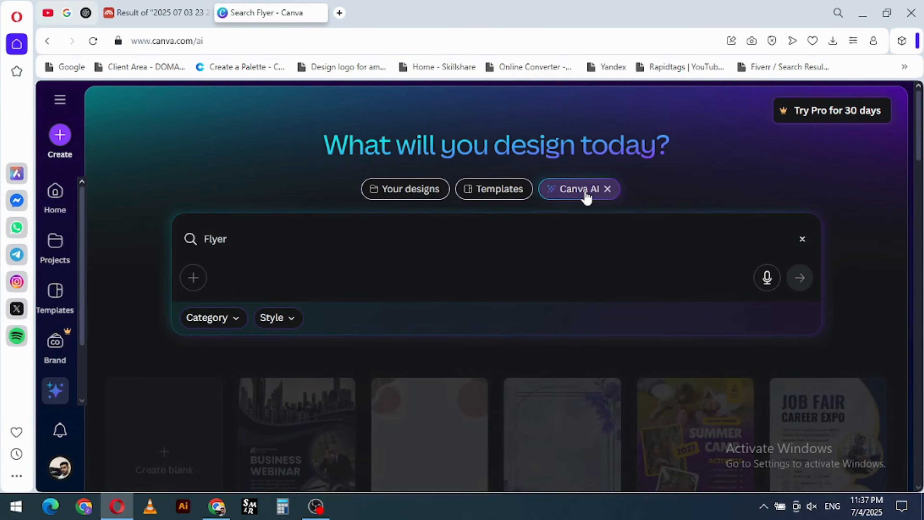
left_click(193, 278)
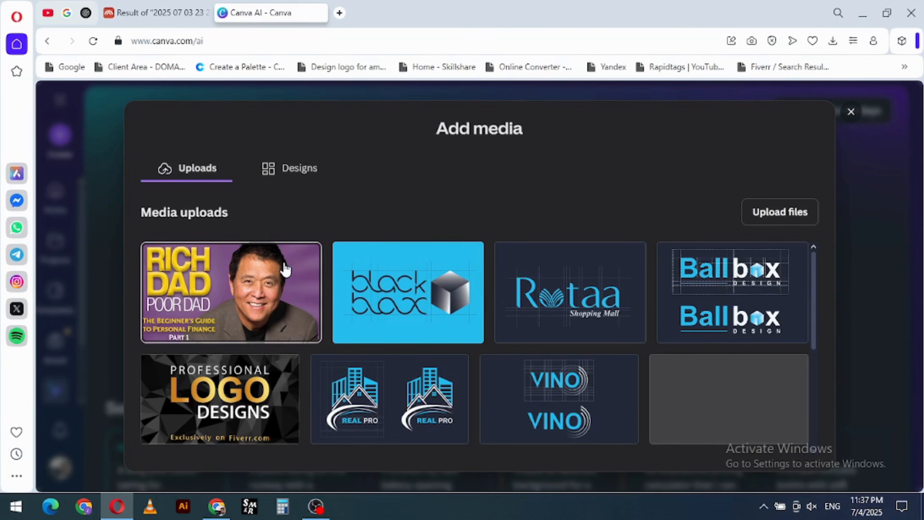
left_click(297, 175)
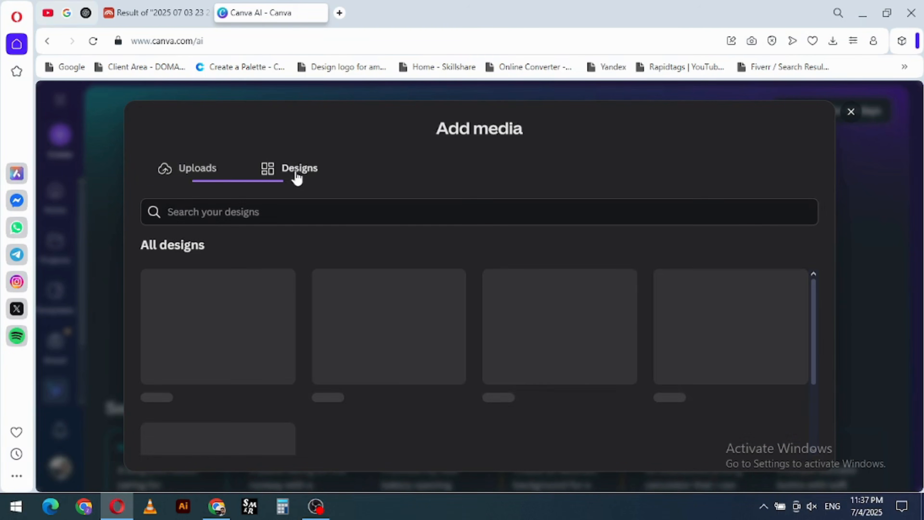
scroll(411, 292, "down", 4)
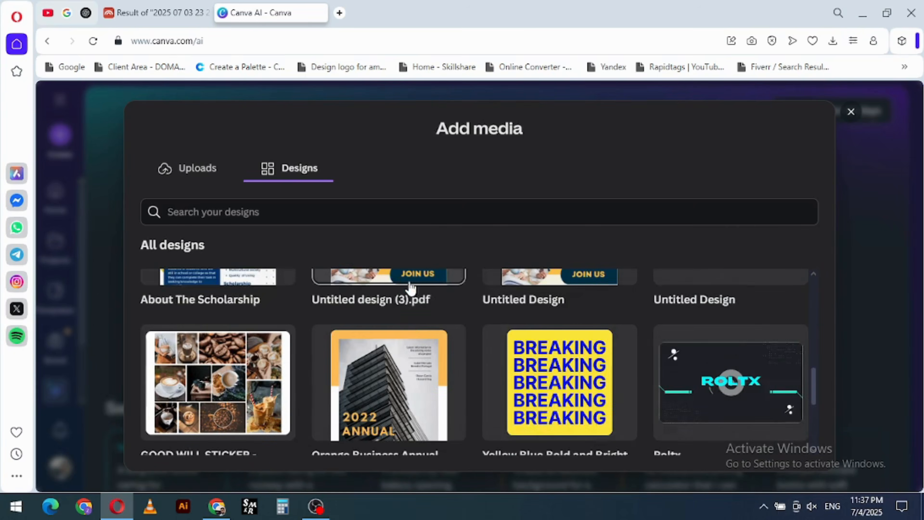
scroll(411, 326, "down", 5)
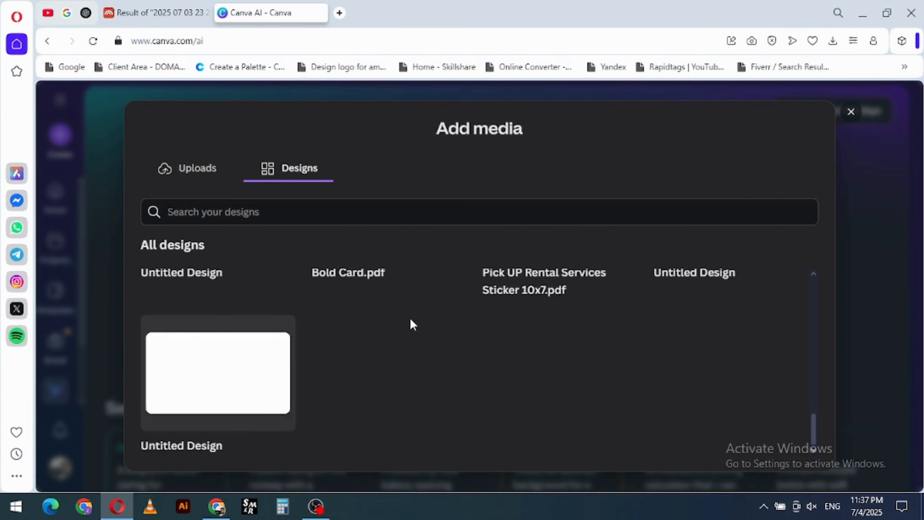
scroll(413, 324, "up", 10)
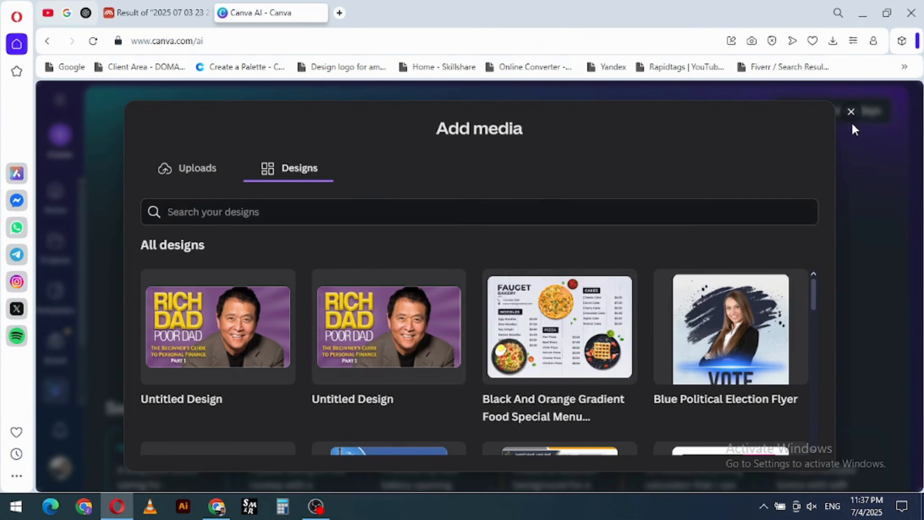
left_click(850, 113)
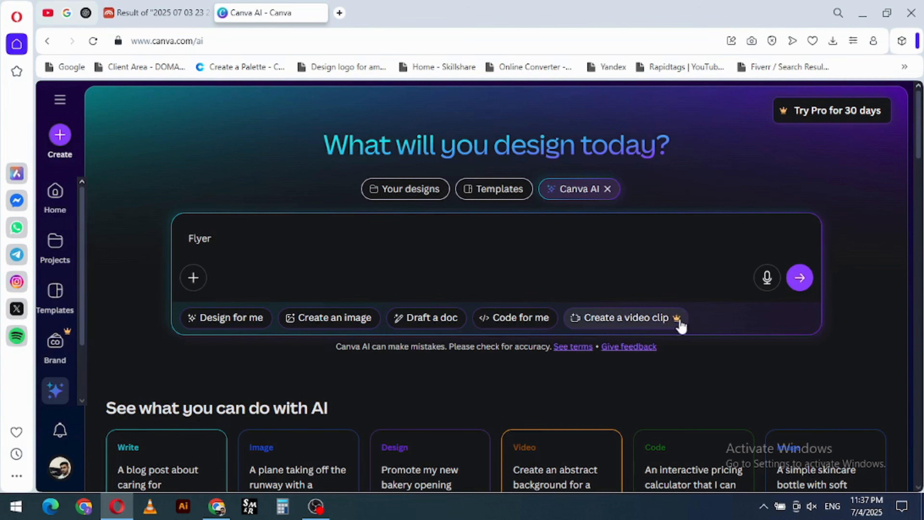
- Set Canva AI to design a social media post and generate designs from the natural, organic skincare product example
left_click(220, 321)
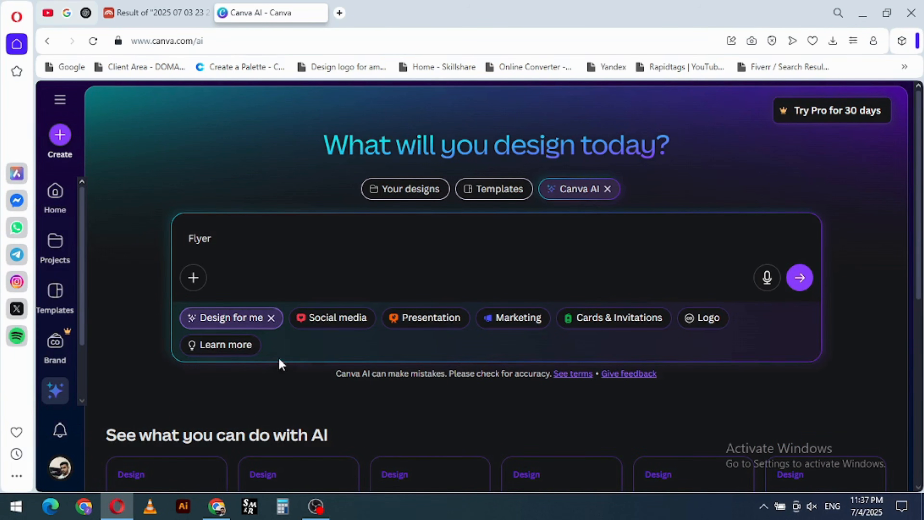
left_click(349, 328)
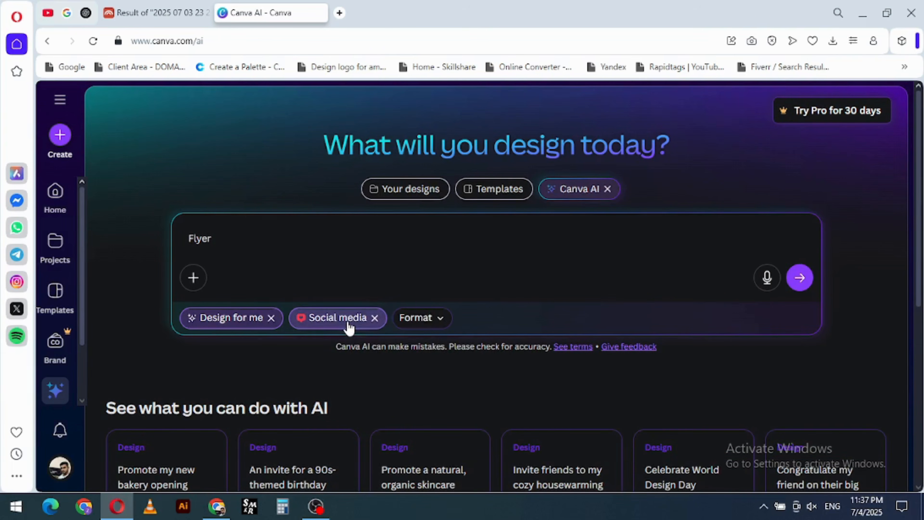
scroll(488, 308, "down", 6)
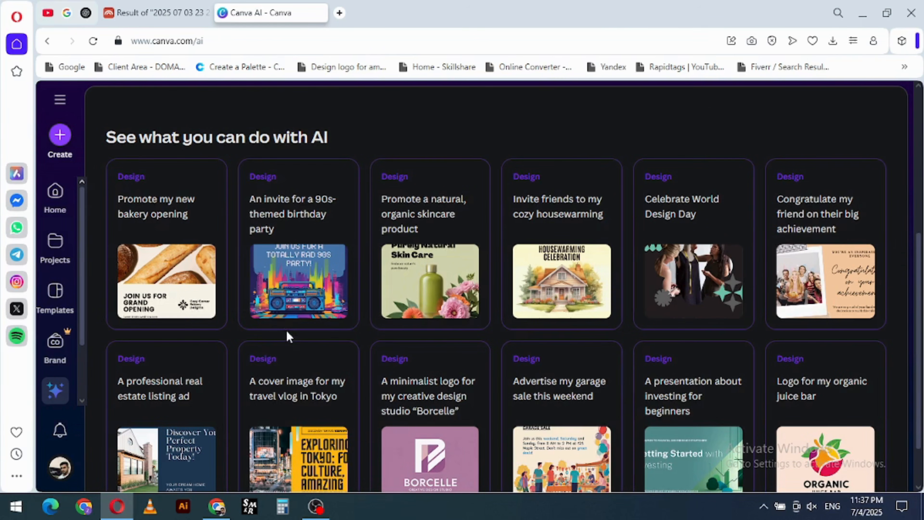
left_click(443, 282)
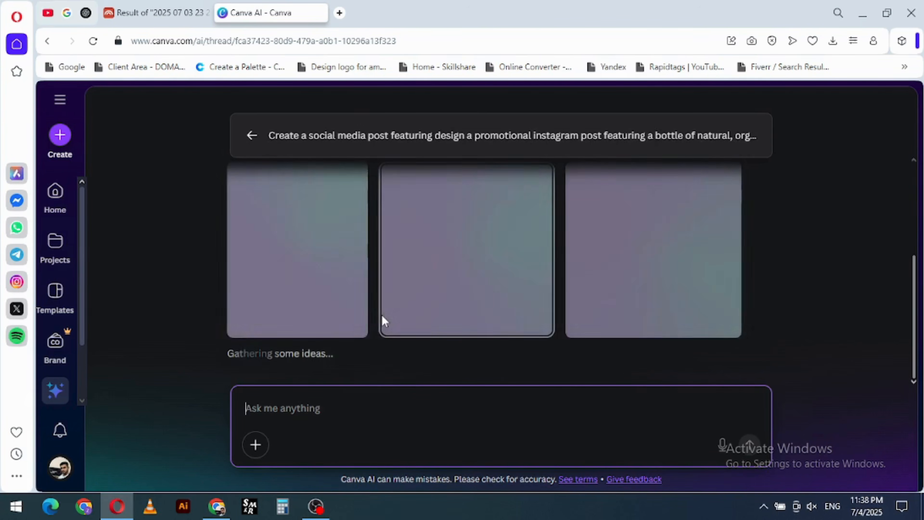
scroll(394, 330, "up", 3)
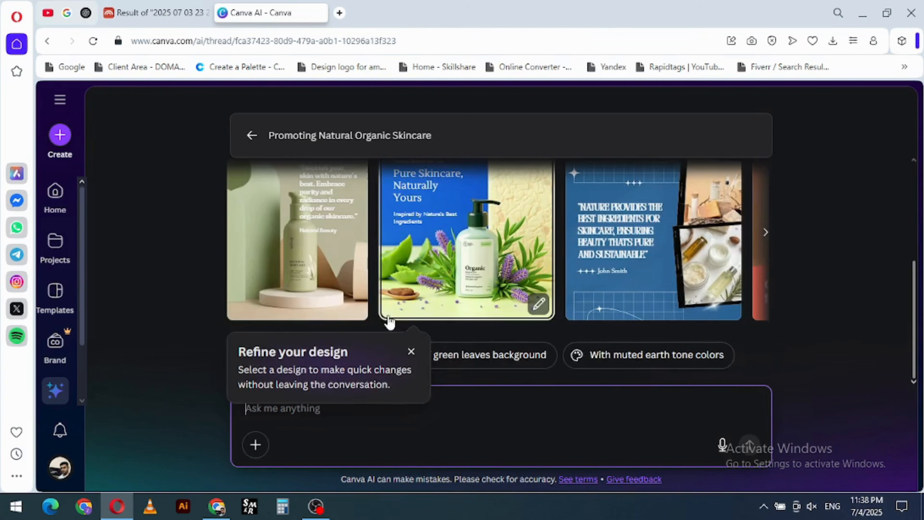
- Preview the first three generated skincare designs one after another, checking the editable quote text on the first
left_click(332, 243)
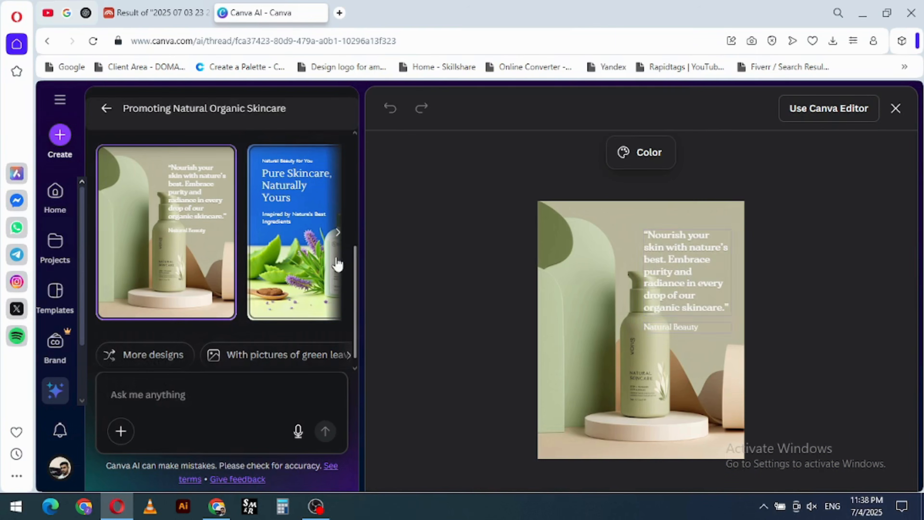
left_click(669, 273)
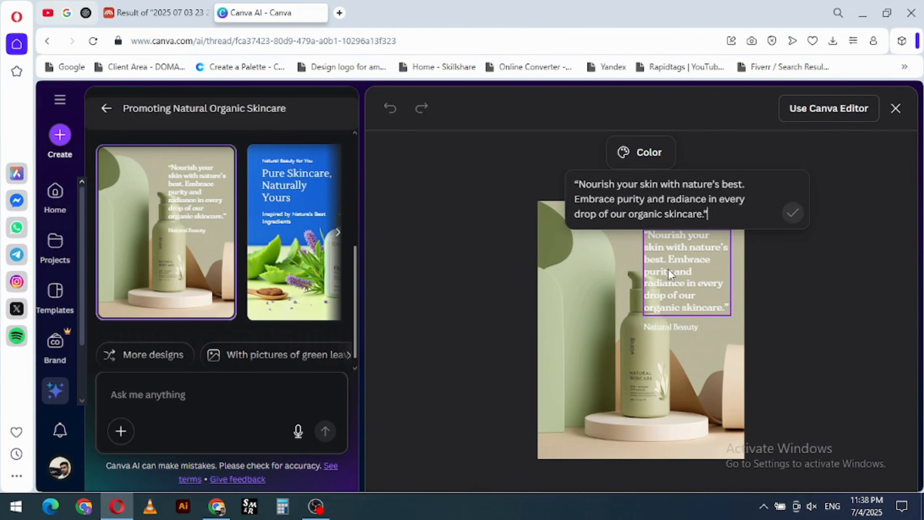
left_click(625, 348)
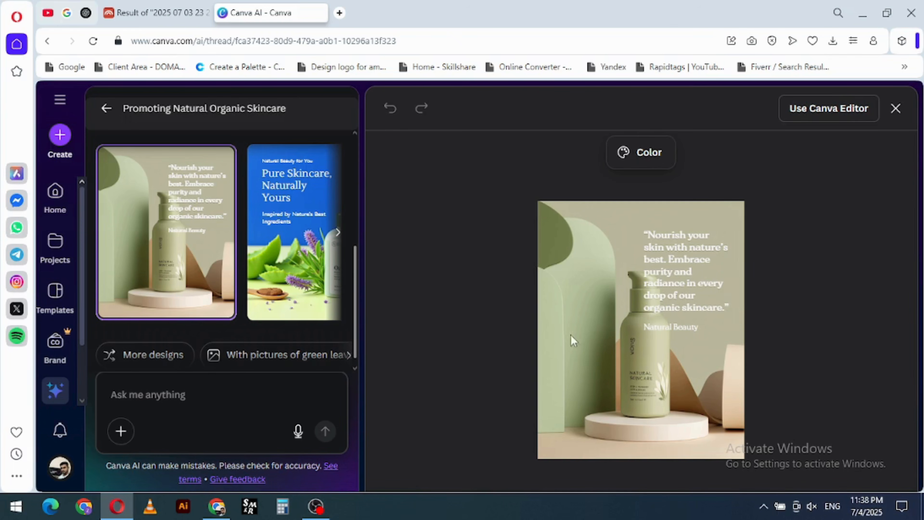
left_click(286, 273)
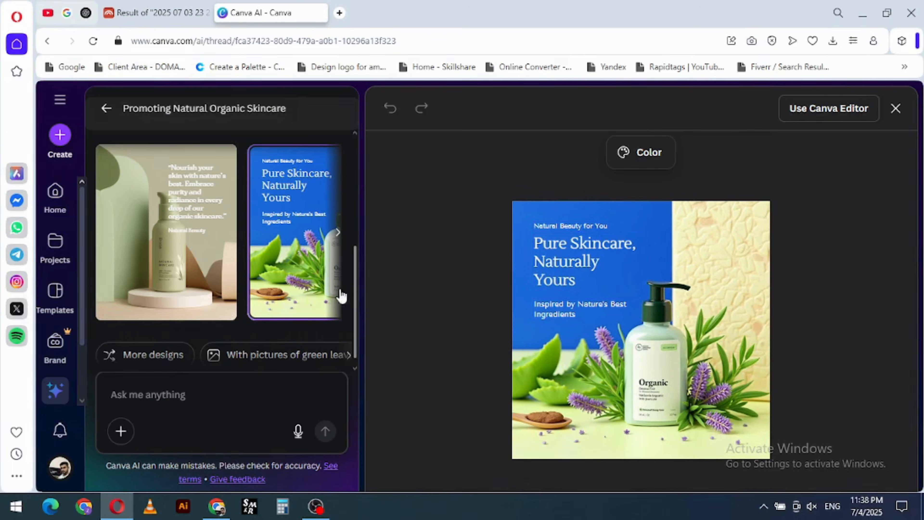
left_click(337, 235)
left_click(303, 227)
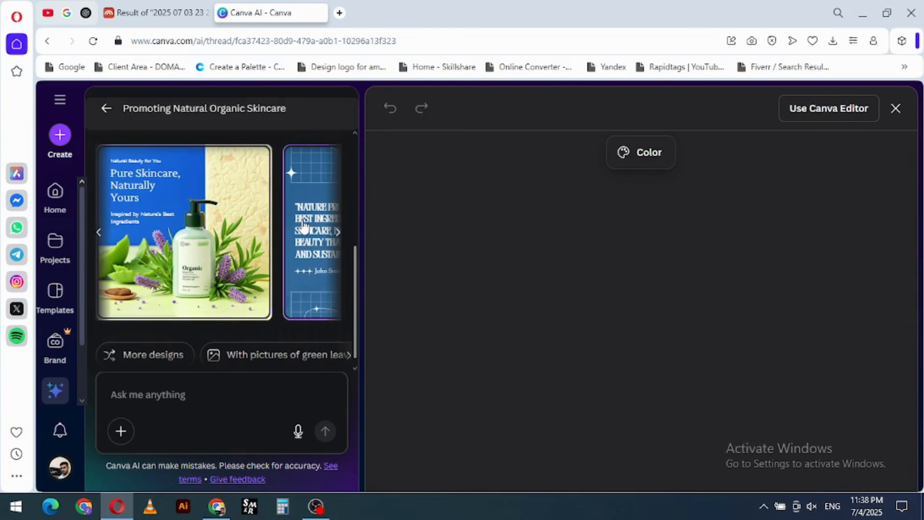
- Replace both framed product photos in the blue quote design with suggested images: amber bottles above, cream with flowers below
left_click(587, 306)
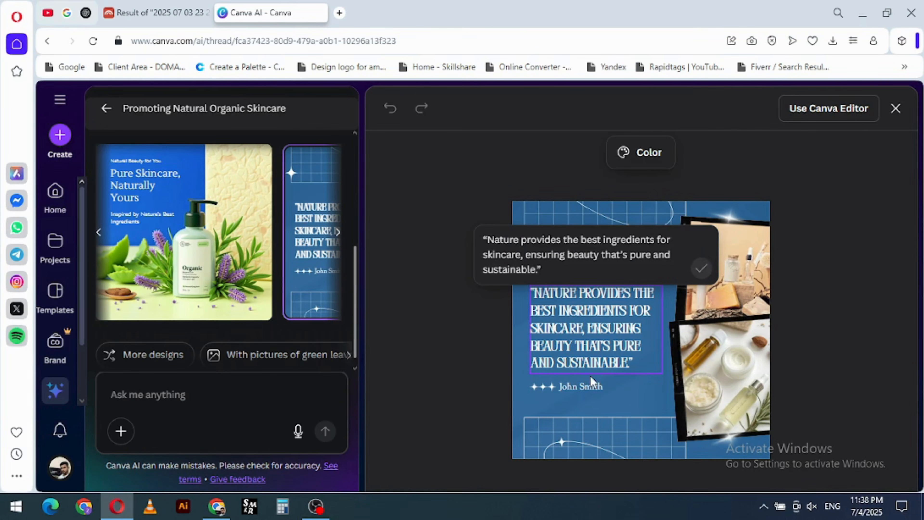
left_click(584, 390)
left_click(714, 371)
left_click(714, 271)
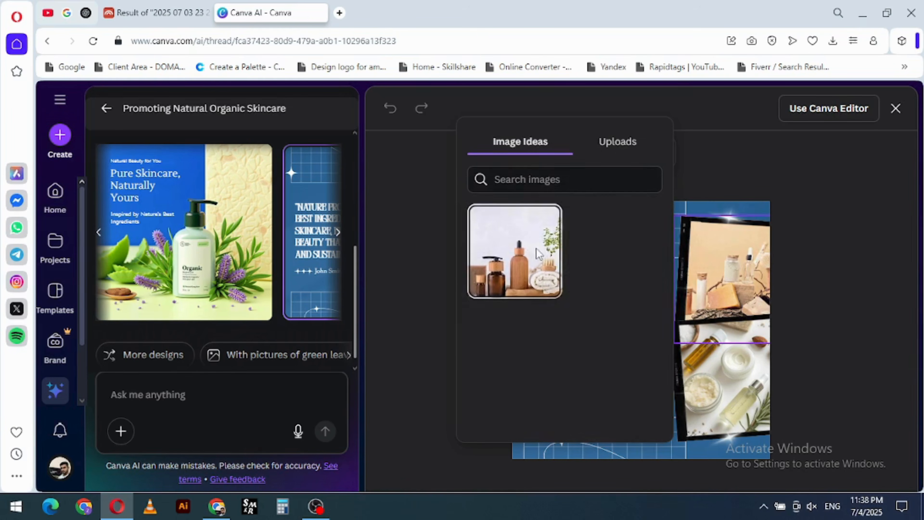
left_click(511, 281)
left_click(676, 320)
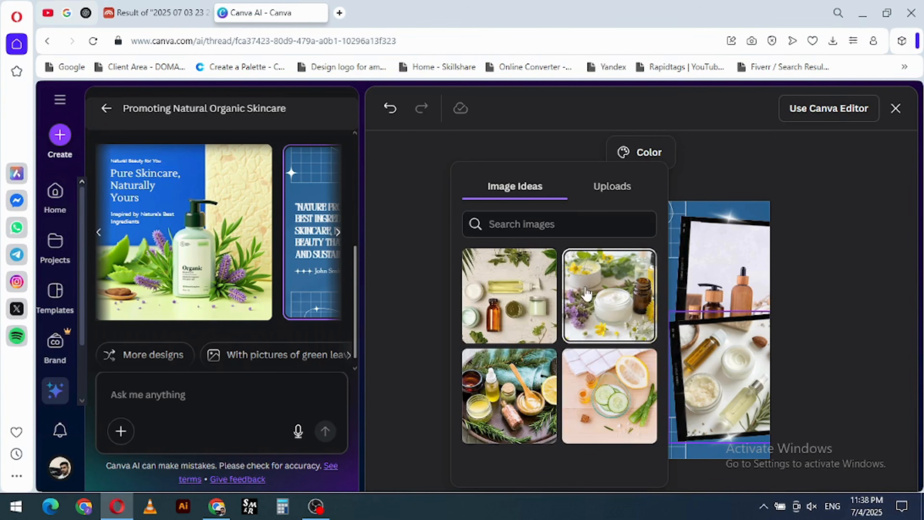
left_click(597, 314)
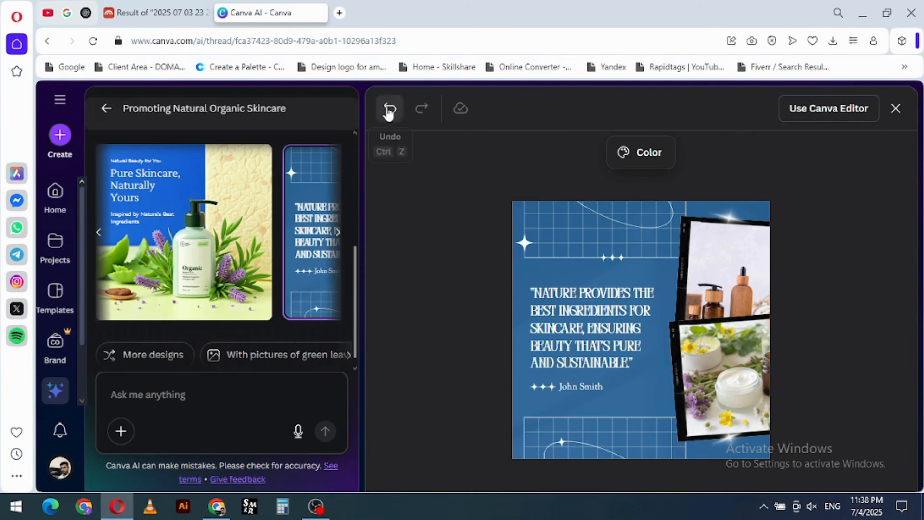
- Undo the last photo replacement and go back from the skincare chat to the Canva AI start page
left_click(390, 108)
left_click(106, 108)
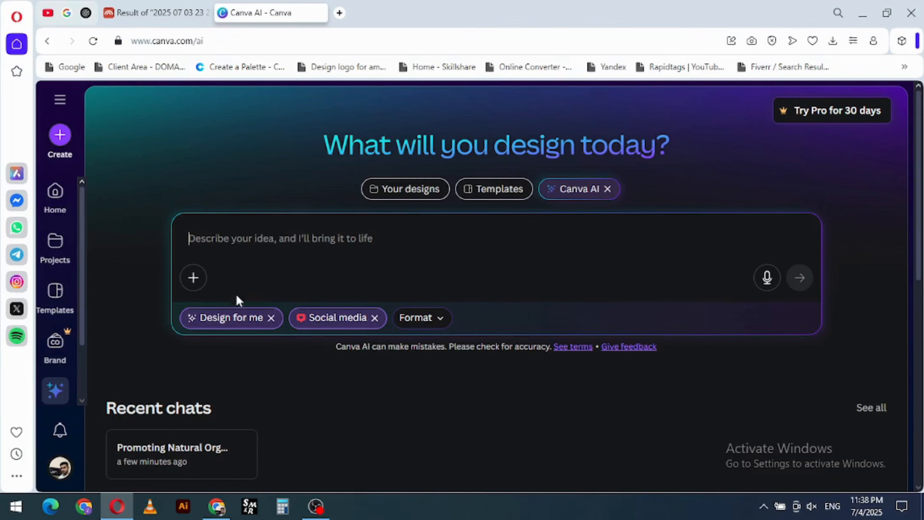
- Choose YouTube Thumbnail as the social media format, look over the example prompts and return to the home page
left_click(432, 317)
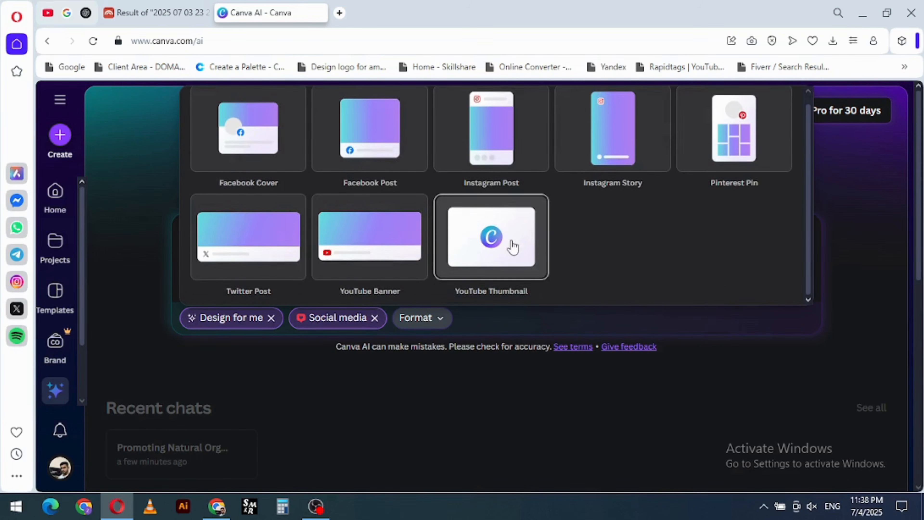
left_click(485, 254)
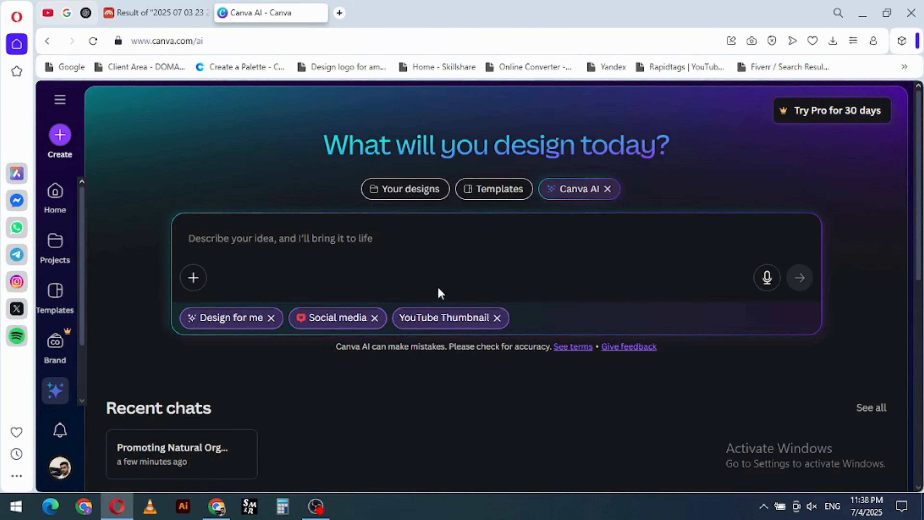
scroll(425, 290, "down", 10)
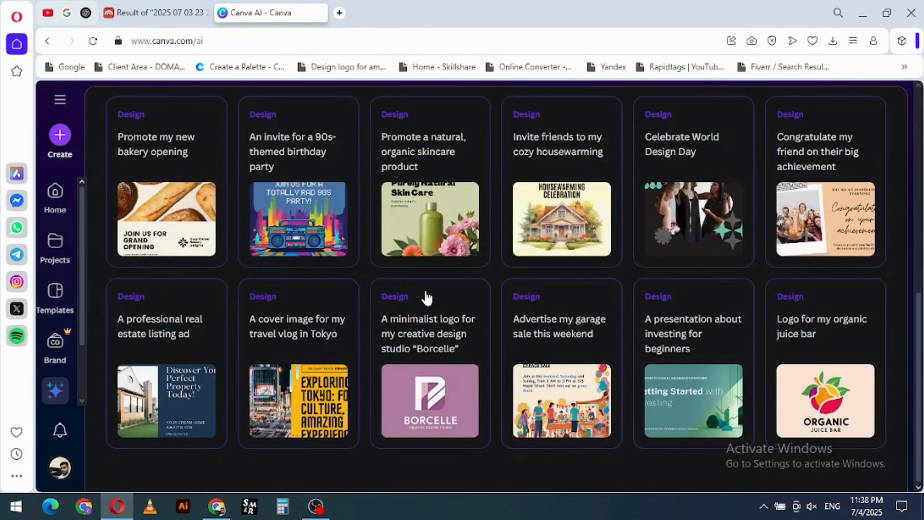
scroll(425, 290, "up", 10)
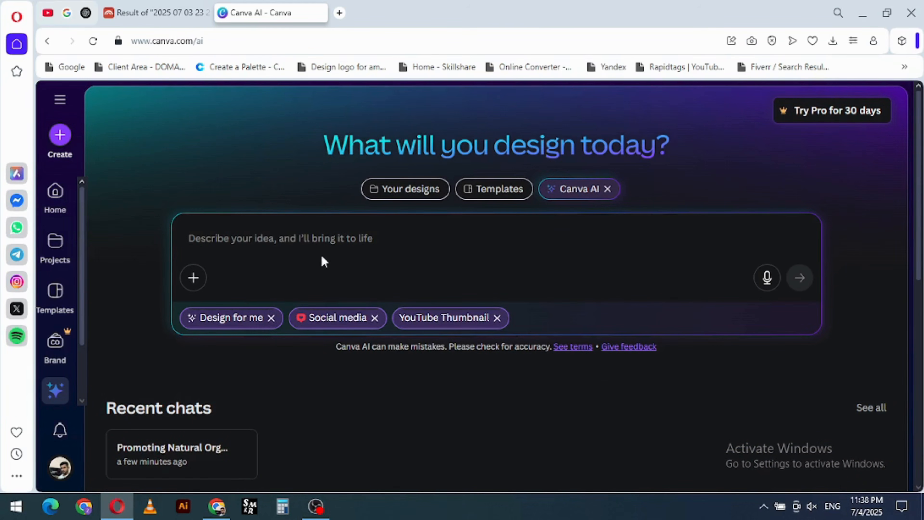
left_click(56, 198)
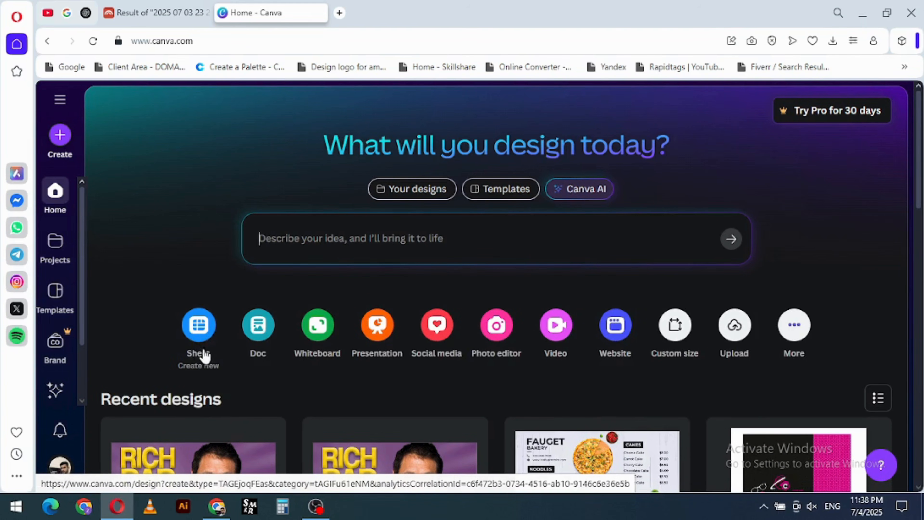
- Create a blank sheet, continuing in the browser, and look over its empty grid by selecting a few cells
left_click(201, 333)
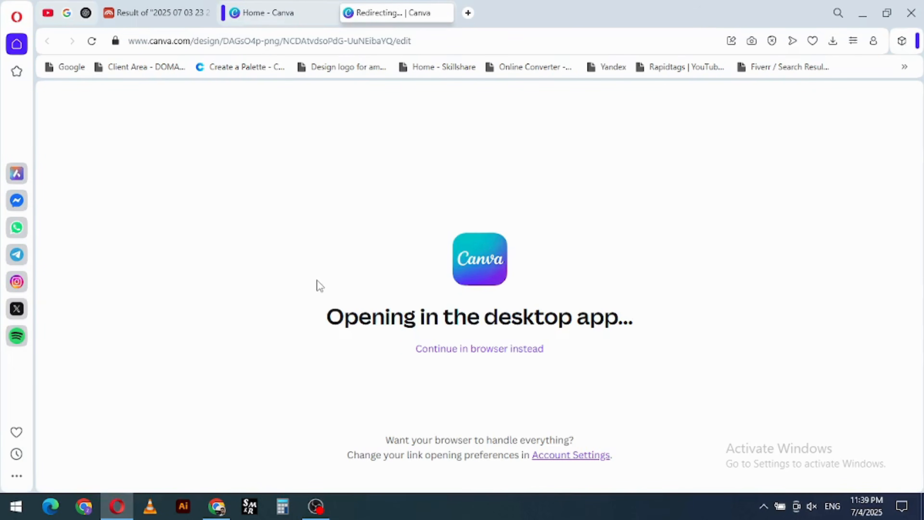
left_click(462, 349)
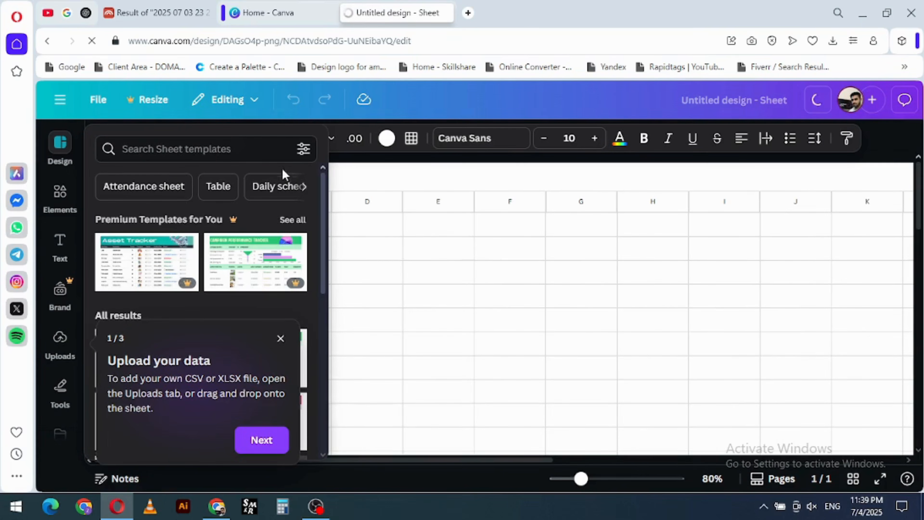
left_click(395, 251)
left_click(268, 228)
left_click(221, 235)
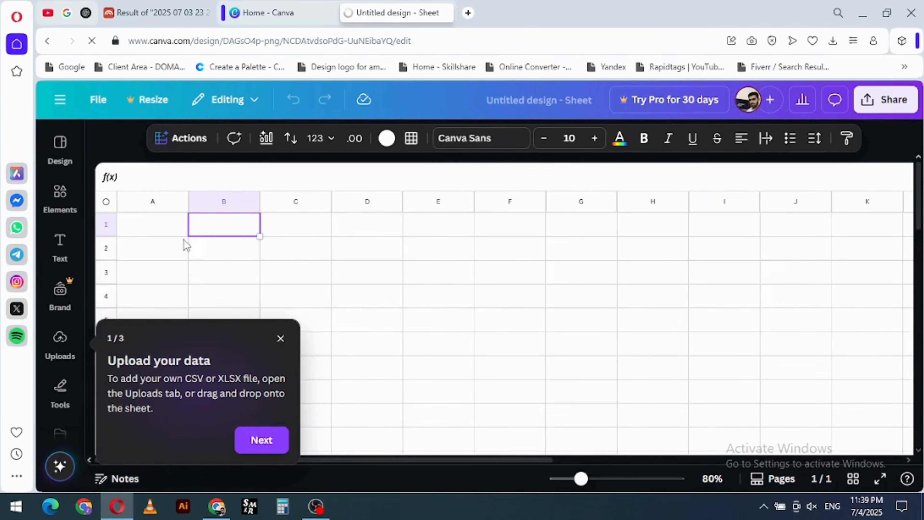
scroll(266, 251, "down", 5)
scroll(267, 250, "up", 5)
left_click(433, 293)
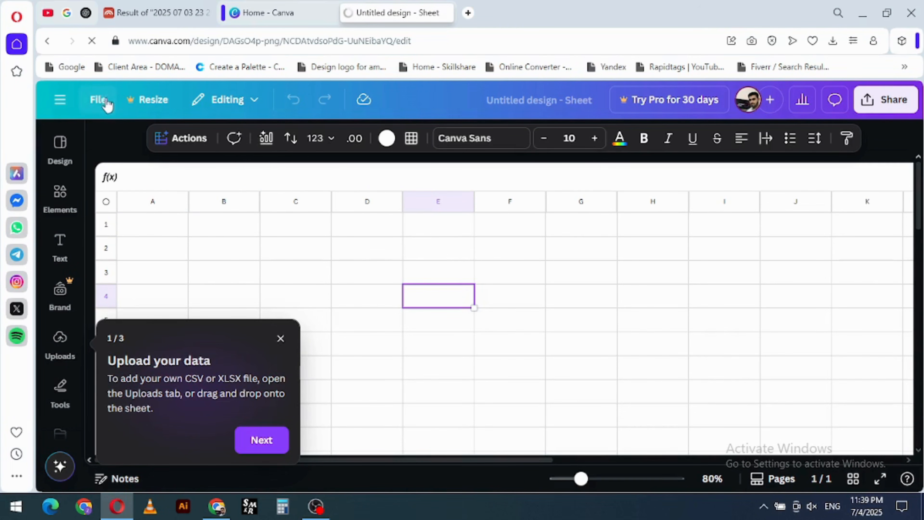
- Leave the sheet for the home page, create a blank doc and switch back to the home page
left_click(67, 101)
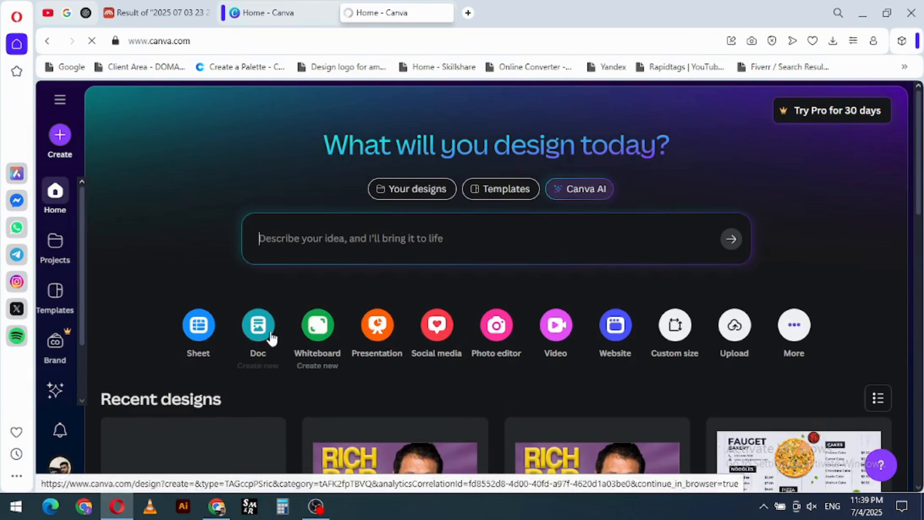
left_click(264, 330)
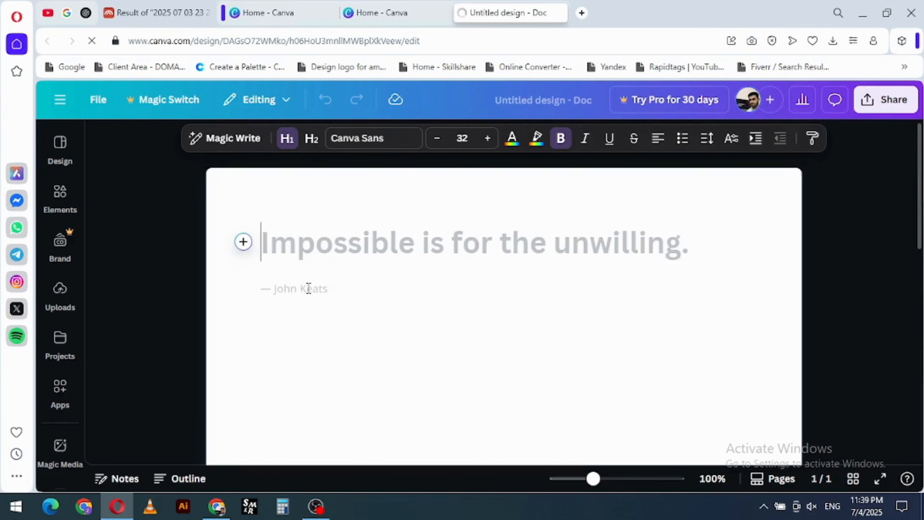
left_click(418, 6)
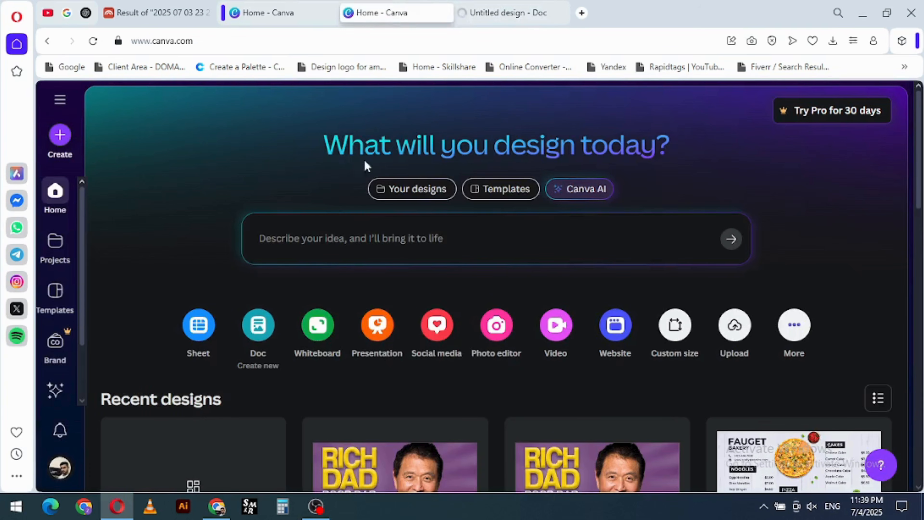
- Create a blank whiteboard and open its drawing tools, showing the sticky note colours
left_click(317, 325)
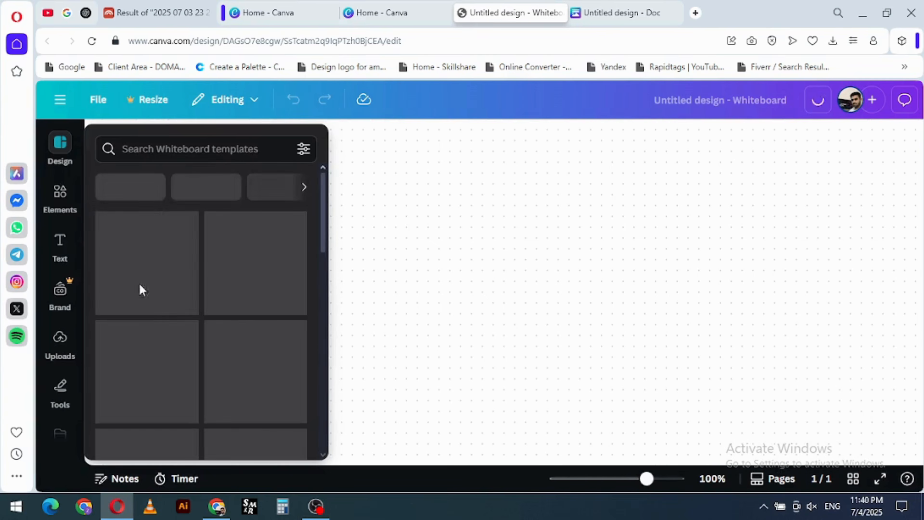
scroll(62, 336, "down", 5)
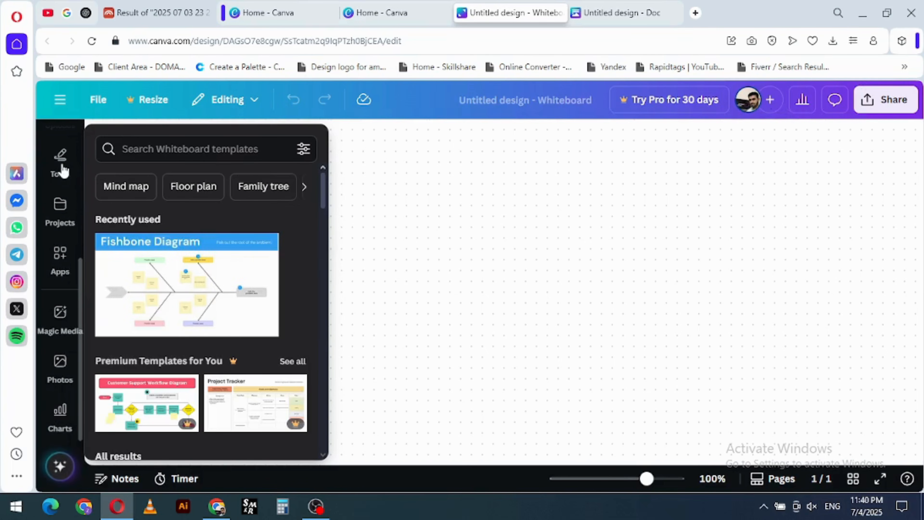
left_click(61, 160)
left_click(103, 324)
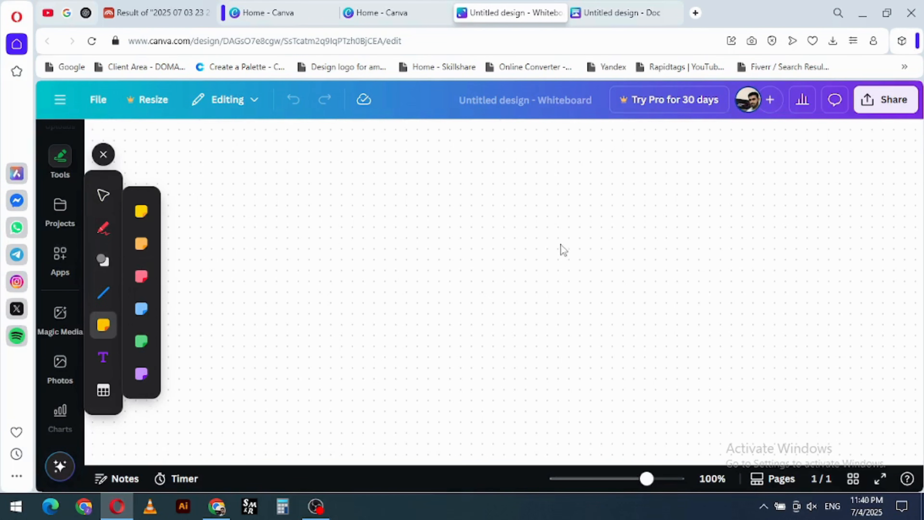
- Scribble on the whiteboard with the red marker, check the marker colours, undo the drawing and close the drawing tools
left_click(103, 227)
mouse_move(533, 229)
left_mouse_down()
mouse_move(479, 278)
mouse_move(389, 281)
mouse_move(422, 256)
mouse_move(411, 236)
mouse_move(441, 294)
mouse_move(534, 252)
mouse_move(508, 232)
mouse_move(597, 243)
mouse_move(603, 260)
mouse_move(418, 228)
mouse_move(550, 259)
mouse_move(573, 249)
left_mouse_up()
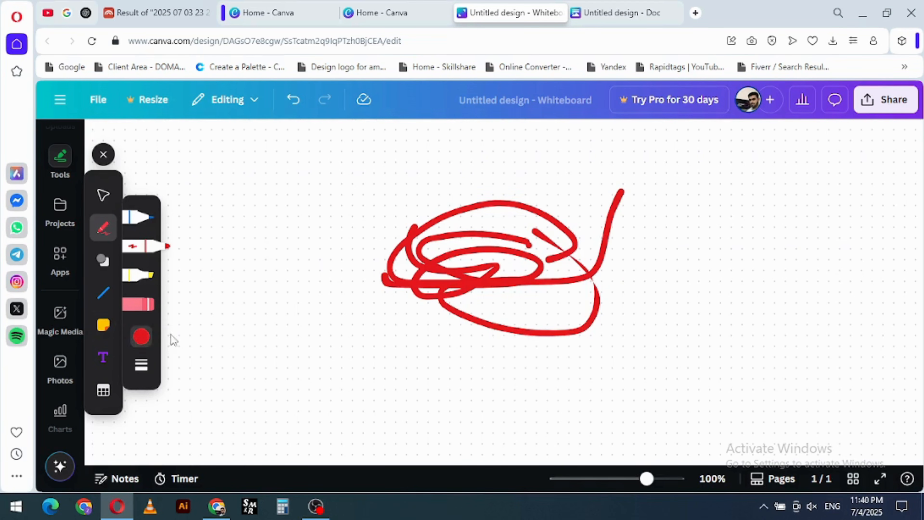
left_click(141, 337)
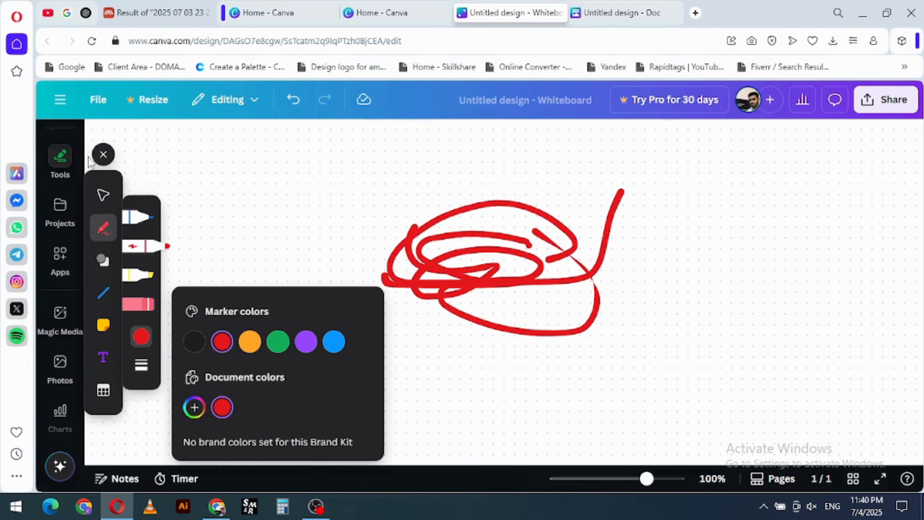
key("ctrl+z")
key("ctrl+z")
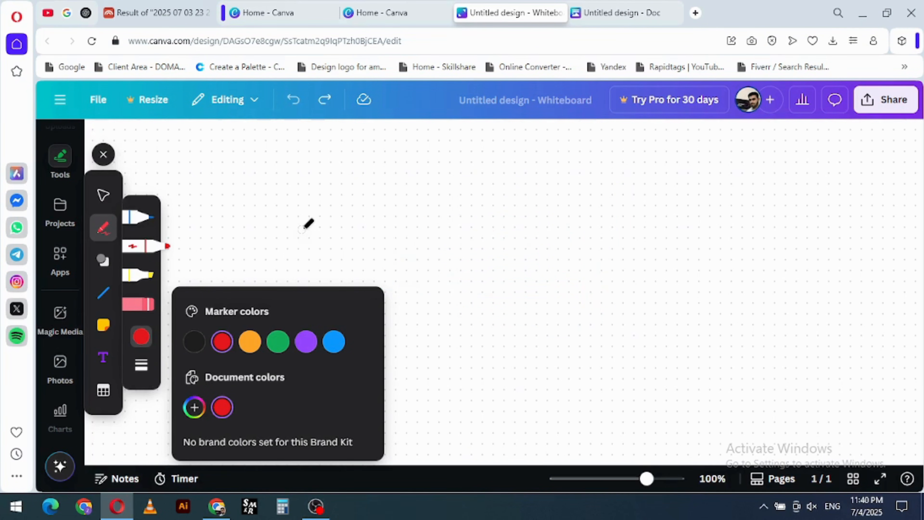
left_click(103, 155)
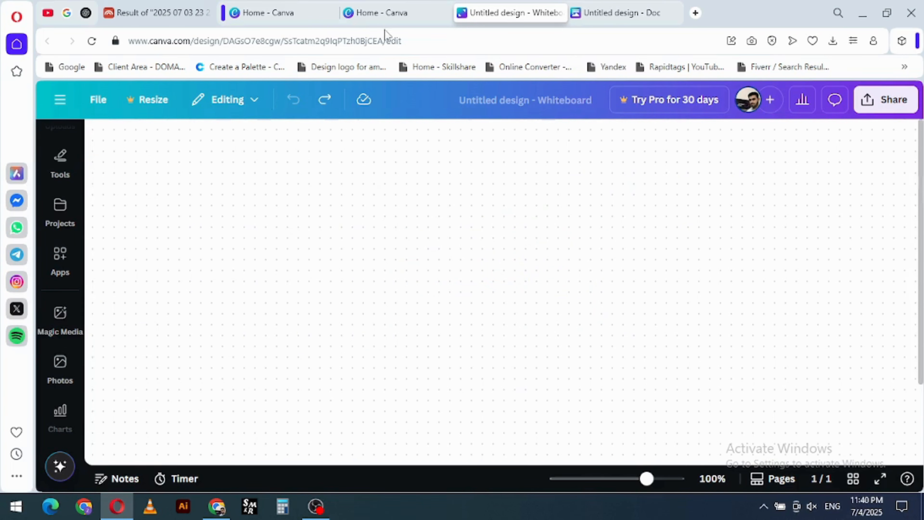
- Create a blank presentation from the home page and preview the pages of the Business Goals Icons Wide Presentation template
left_click(385, 14)
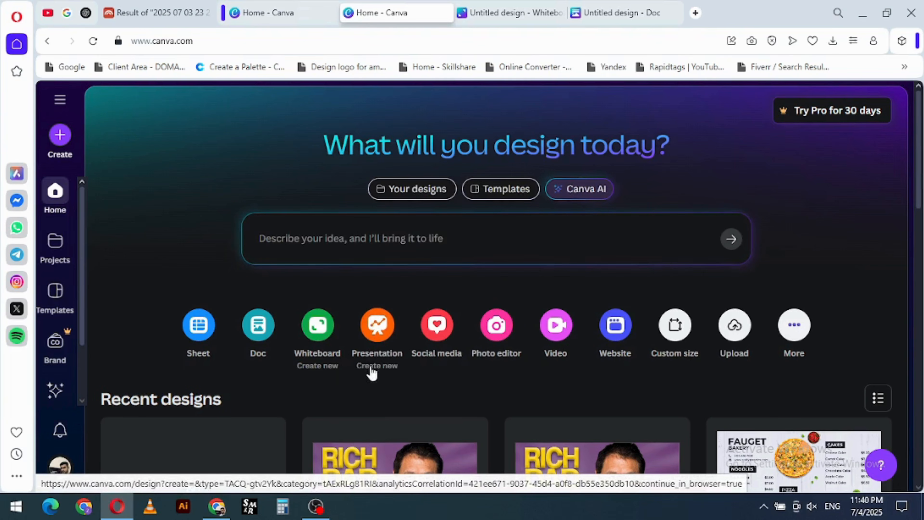
left_click(378, 327)
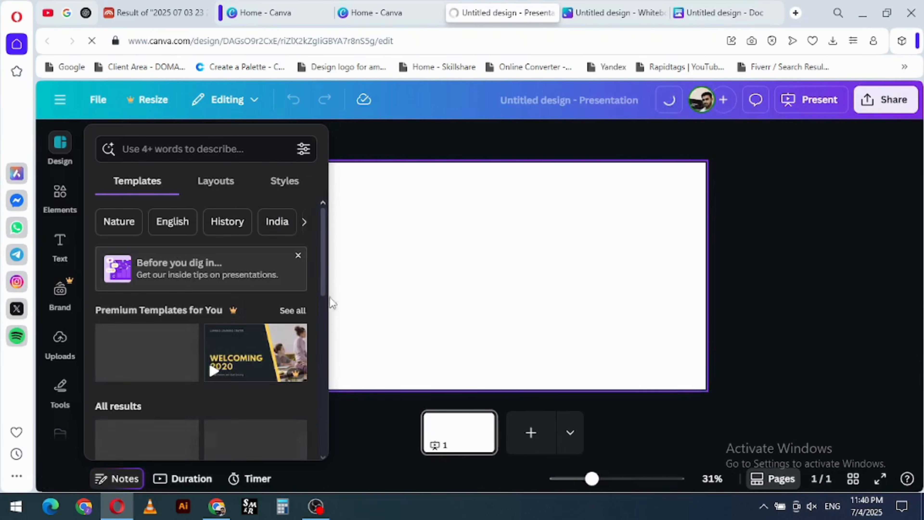
left_click(241, 359)
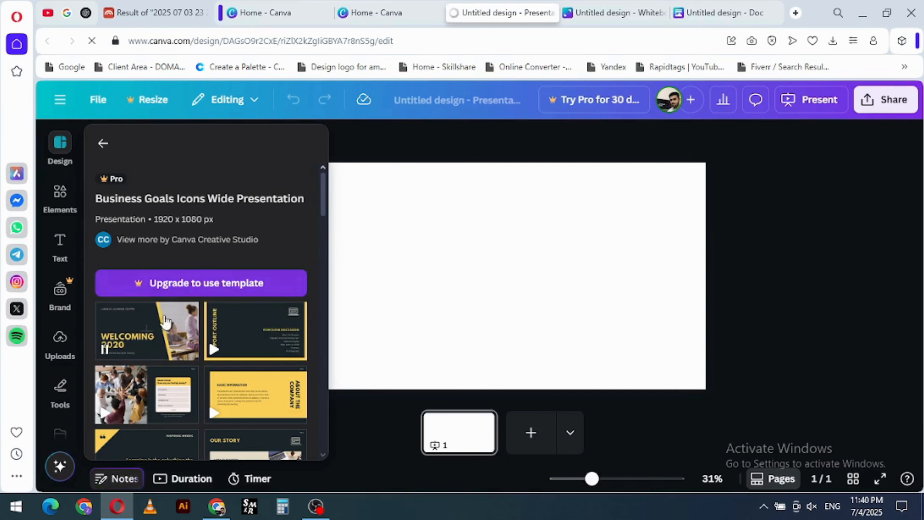
scroll(191, 314, "down", 5)
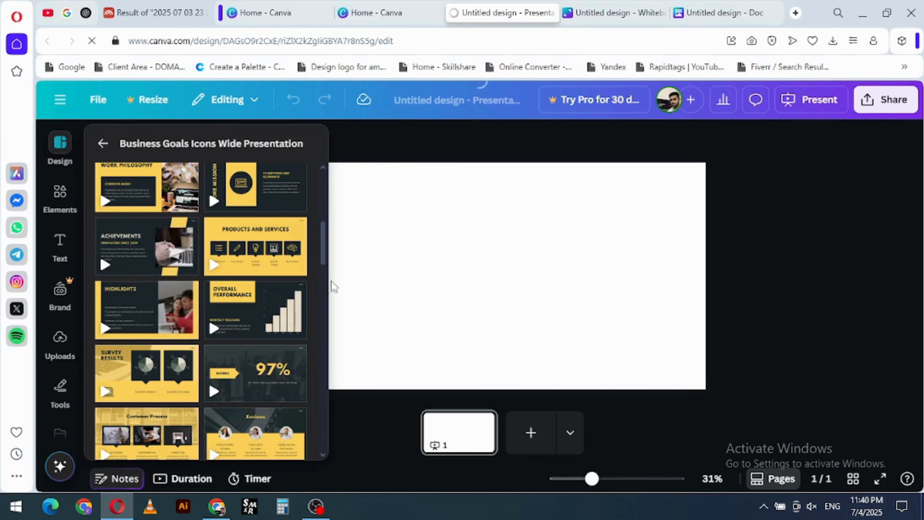
left_click(127, 257)
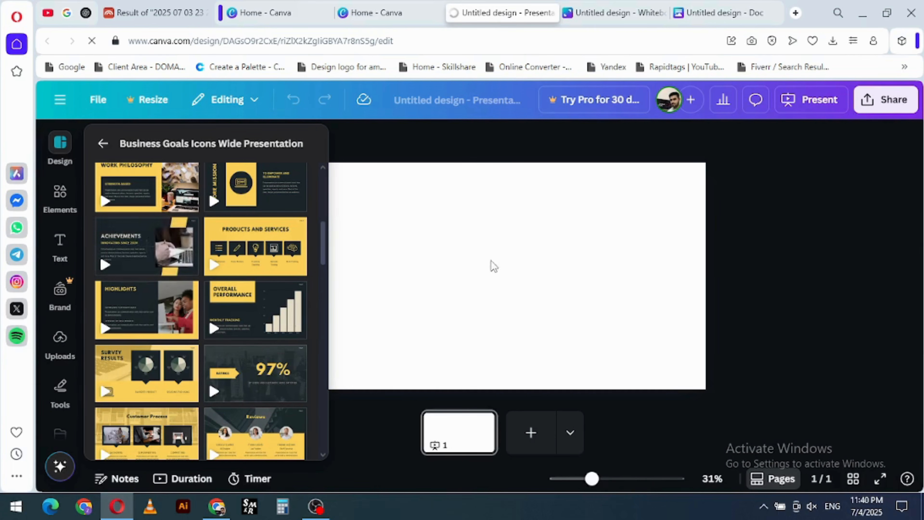
key("Escape")
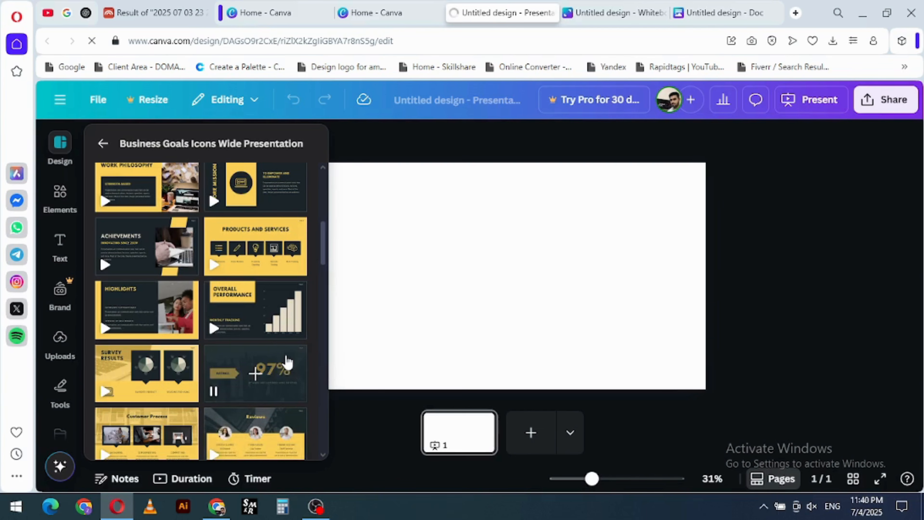
scroll(285, 354, "up", 10)
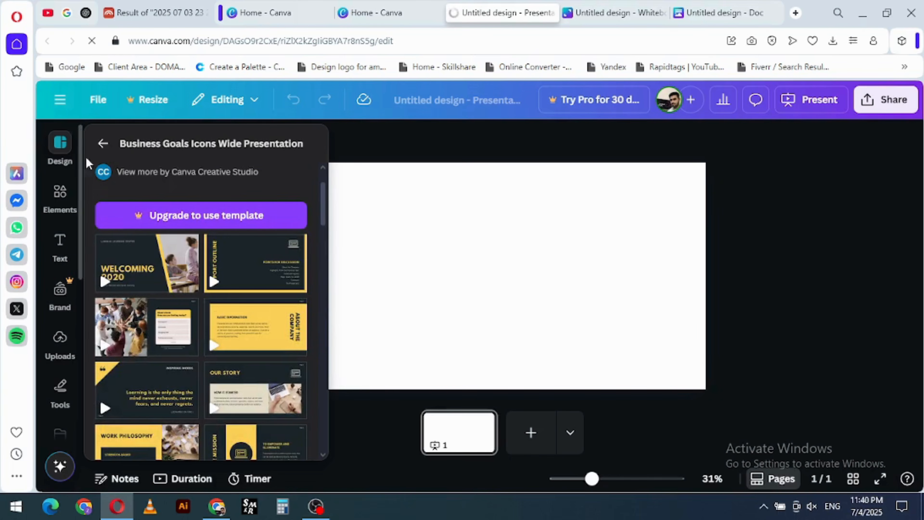
left_click(104, 144)
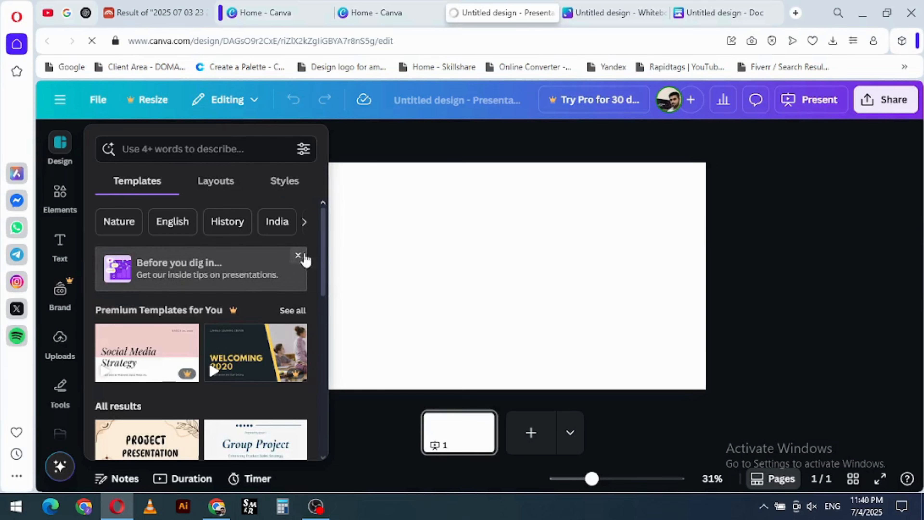
- Filter the presentation templates by English and preview the Beige Black Neutral Simple English Class Presentation
left_click(170, 225)
scroll(214, 299, "down", 2)
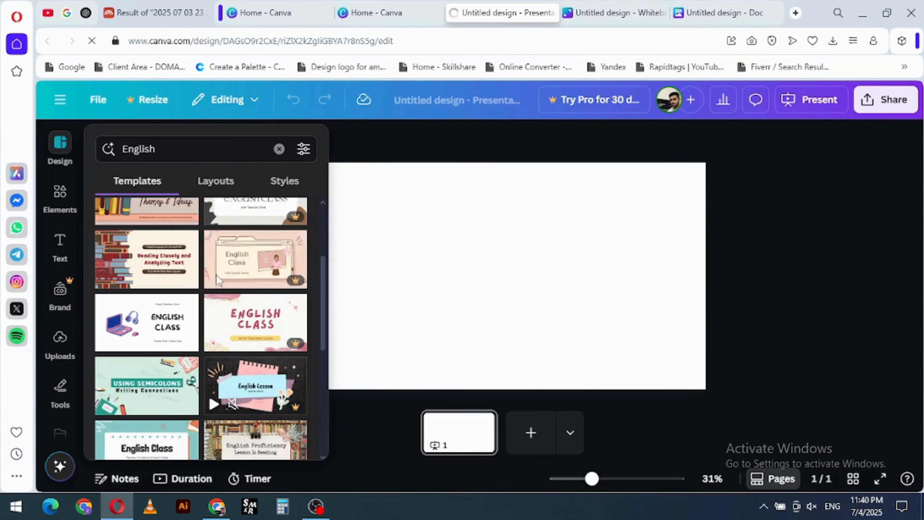
left_click(256, 214)
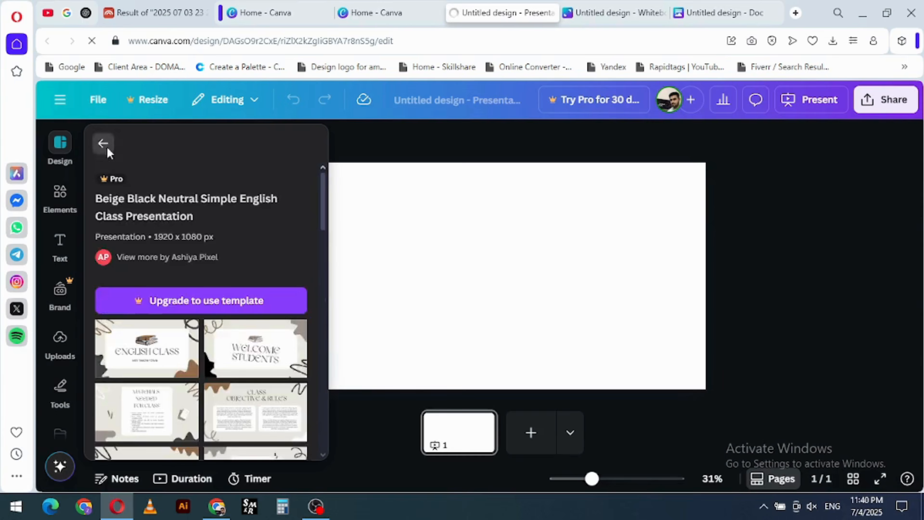
left_click(103, 143)
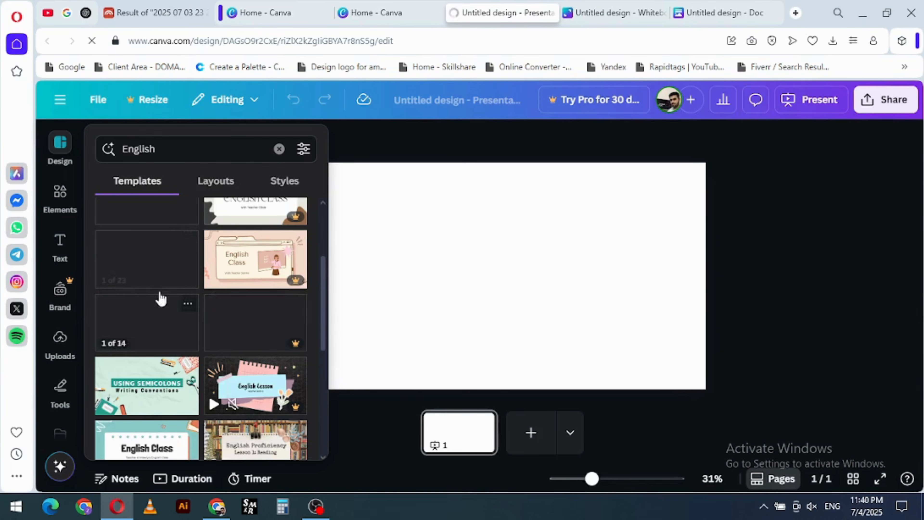
- Apply the cover page of the Reading Closely and Analyzing Text template to the empty first slide
left_click(183, 275)
left_click(166, 358)
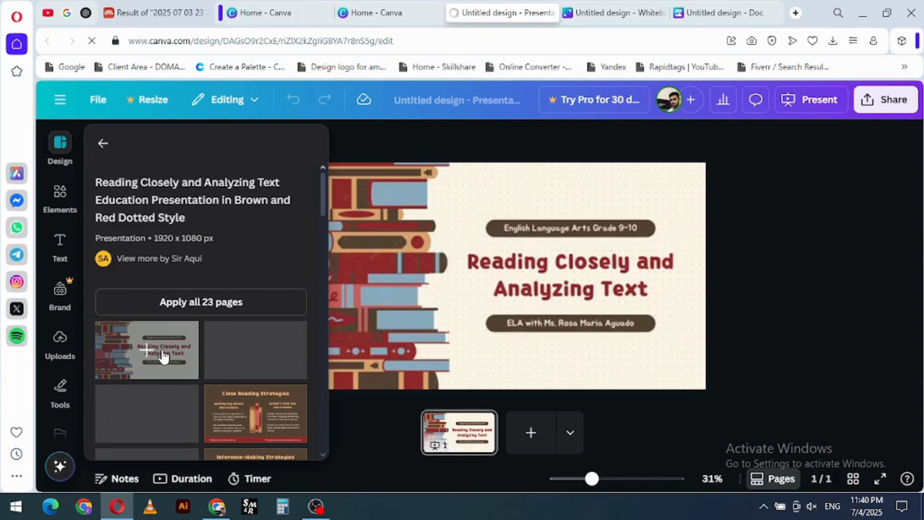
left_click(509, 361)
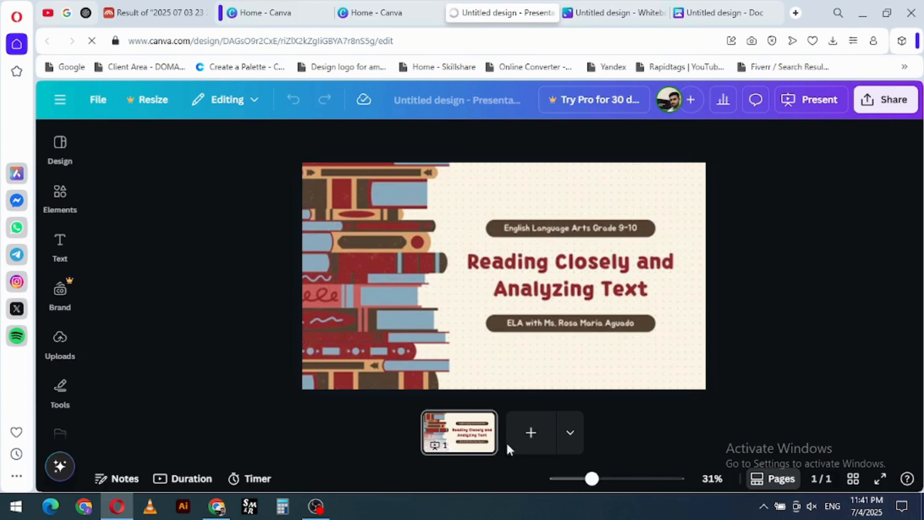
- Show the slide's duration timeline and shift the middle book illustration slightly downward on the slide
left_click(181, 479)
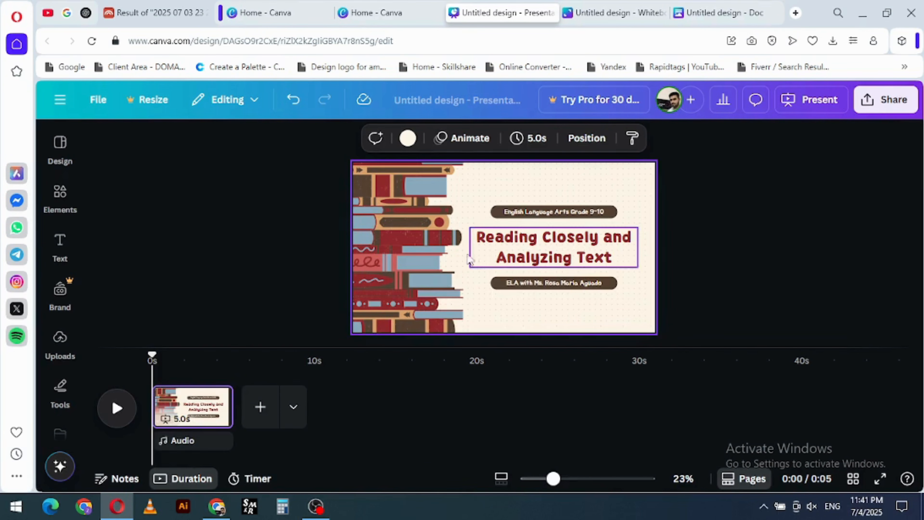
left_click(409, 243)
left_click_drag(417, 239, 414, 263)
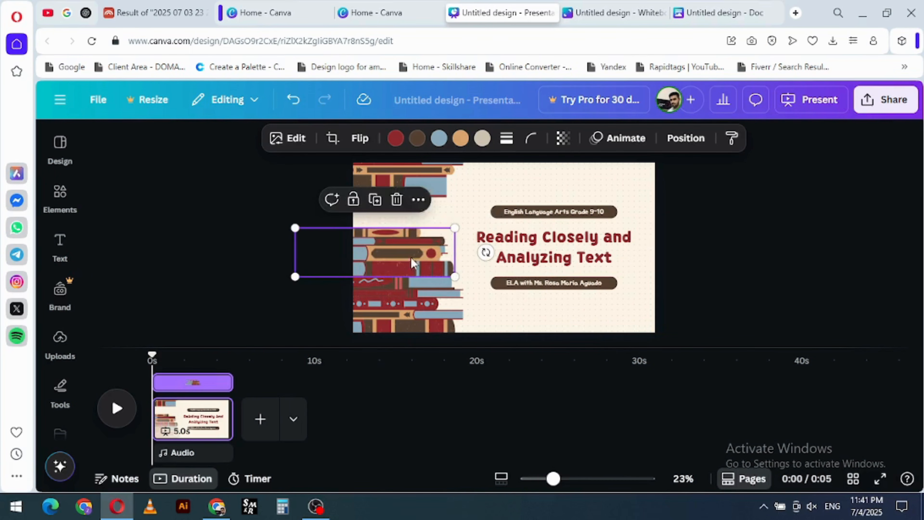
left_click(423, 200)
left_click(437, 188)
left_click(531, 202)
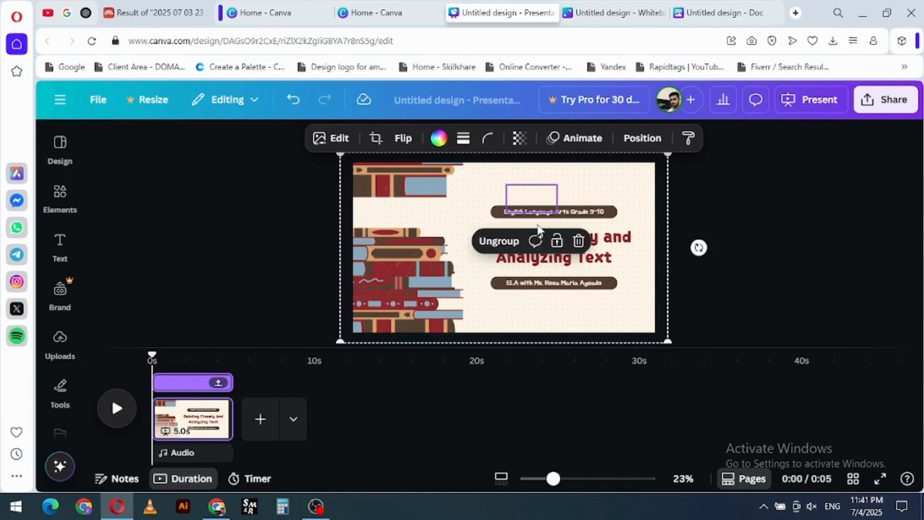
- Return to the home page, open the full list of design types and browse the suggested templates
left_click(374, 12)
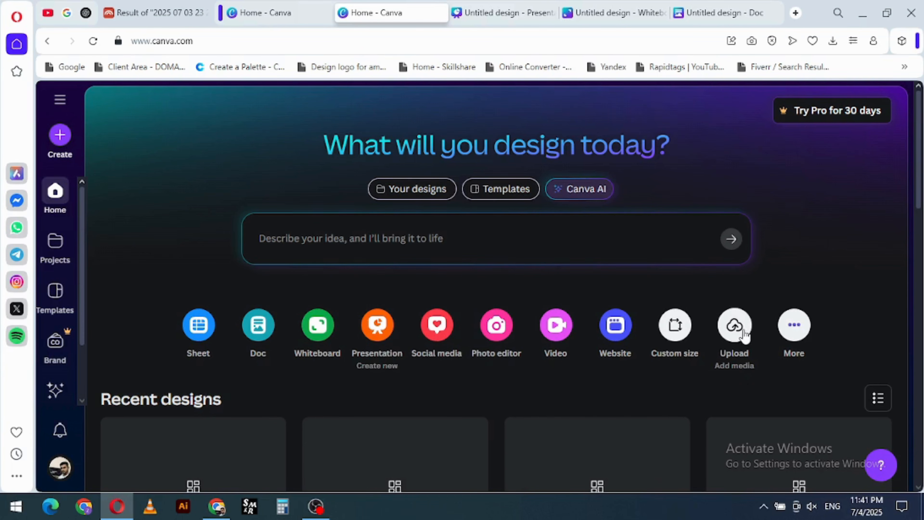
left_click(790, 327)
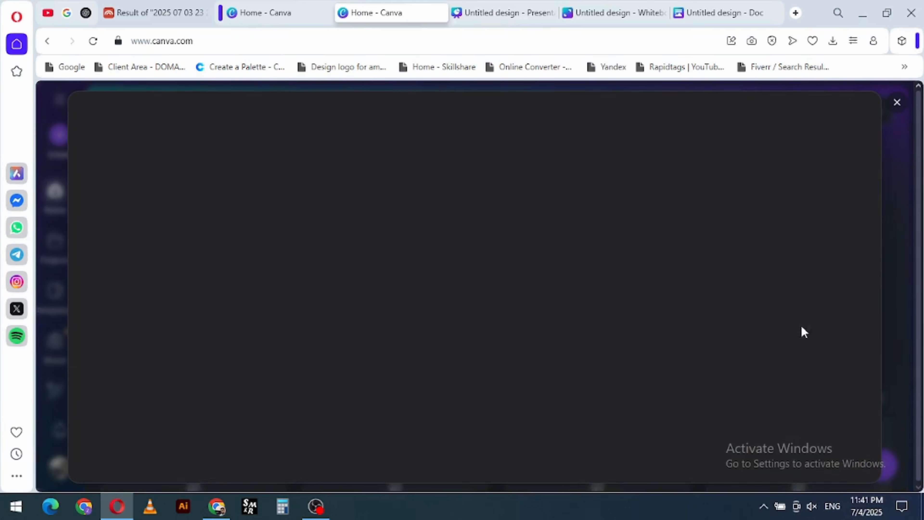
left_click(176, 180)
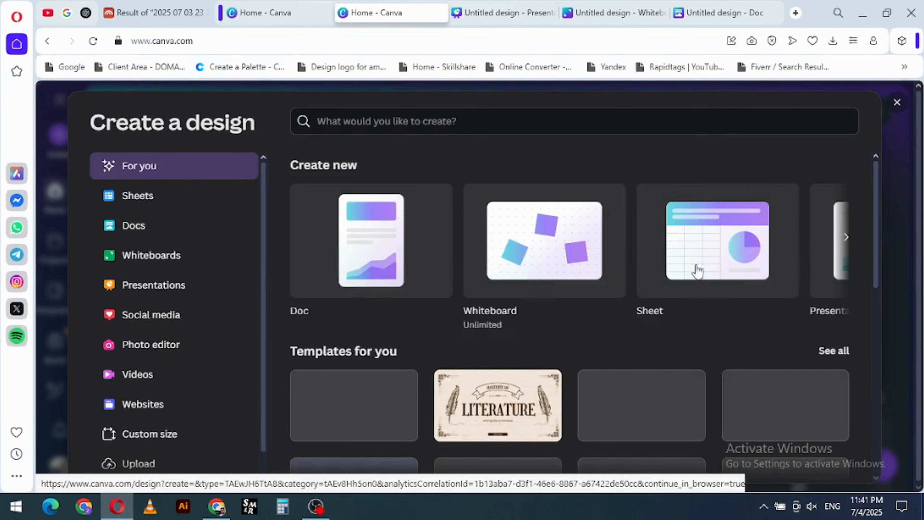
scroll(483, 289, "down", 3)
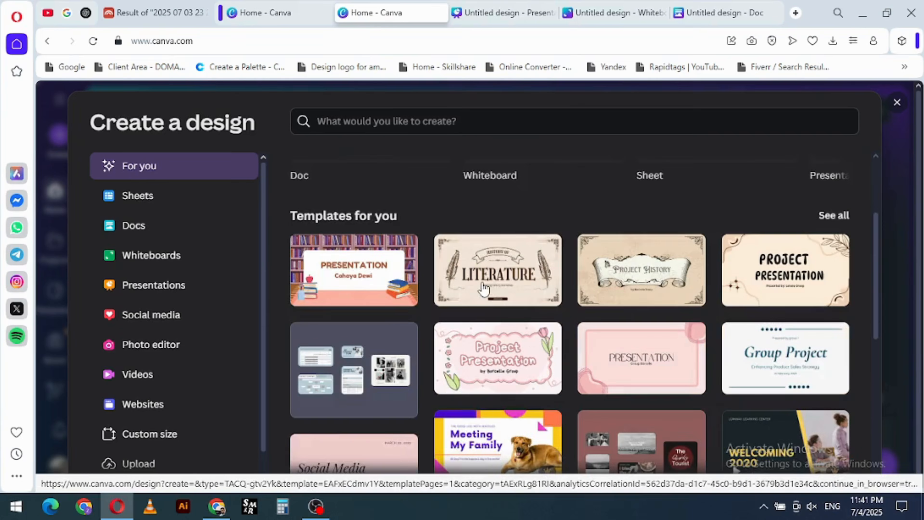
scroll(482, 289, "down", 2)
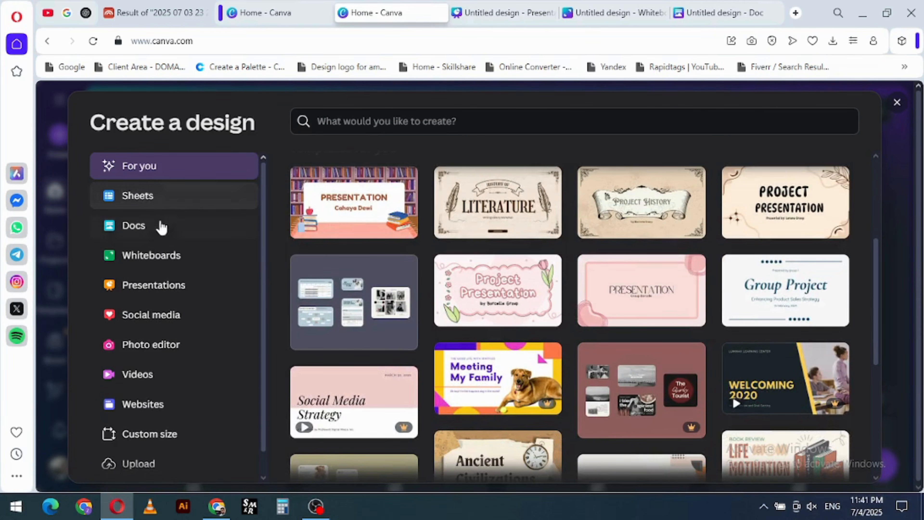
- Examine the additional design types by category, from popular formats and office designs to photos and videos, and leave the list
scroll(170, 339, "down", 1)
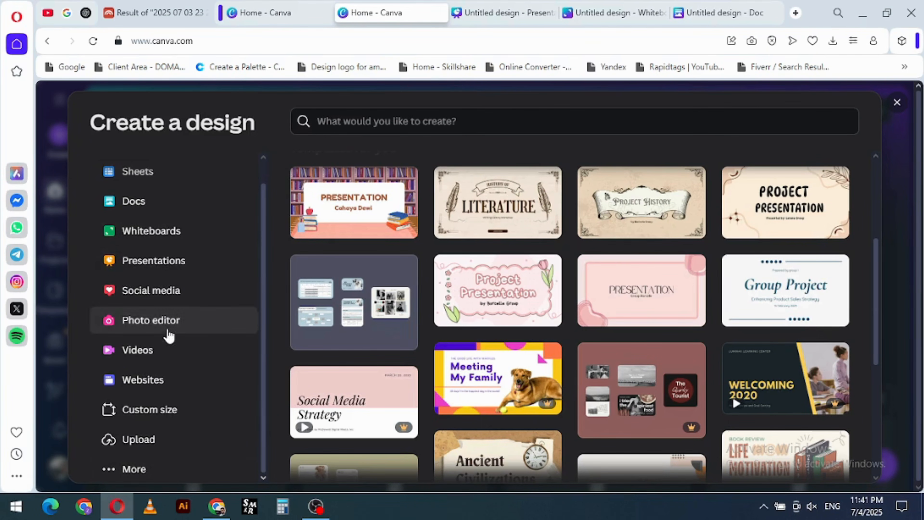
left_click(124, 470)
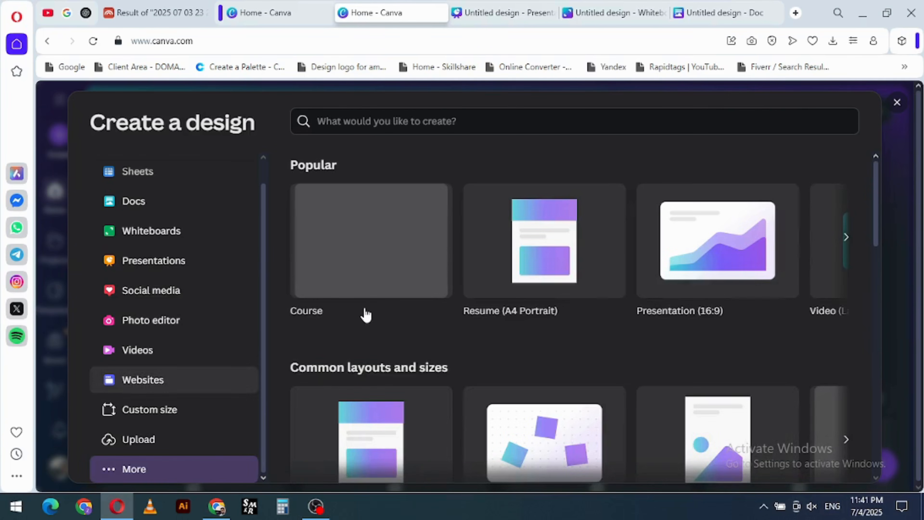
scroll(453, 351, "down", 10)
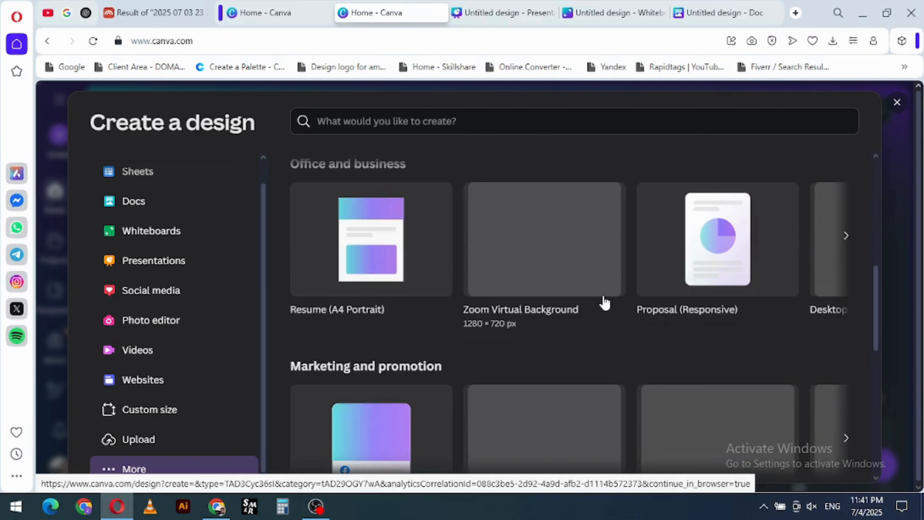
scroll(433, 340, "down", 10)
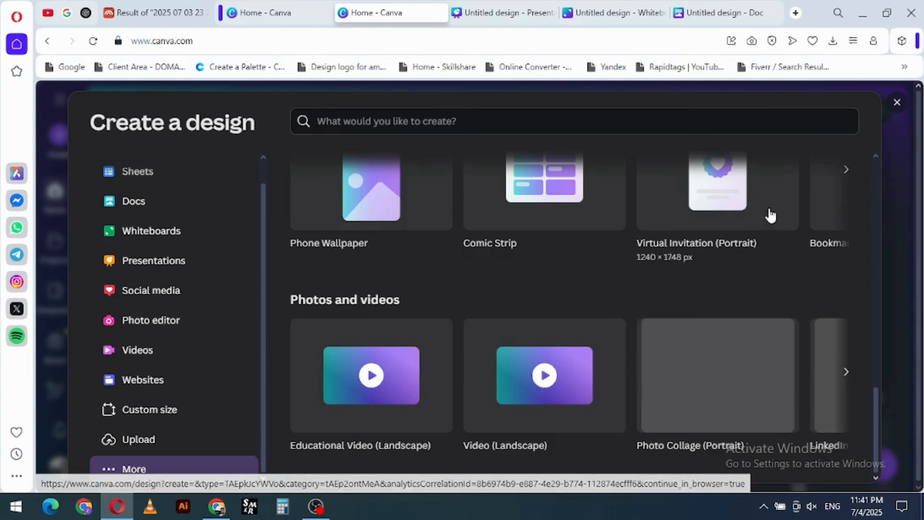
left_click(896, 103)
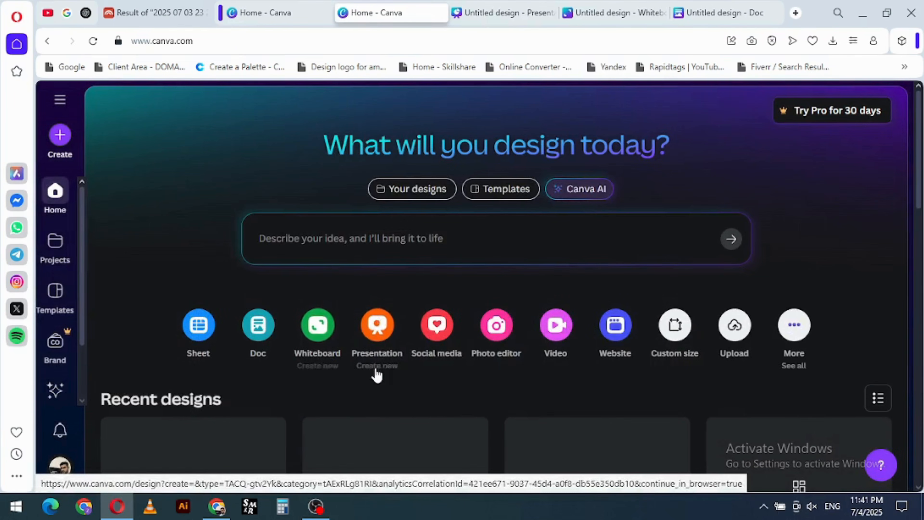
- Look through the recent designs on the home page down to the oldest one and return to the start
scroll(540, 314, "down", 5)
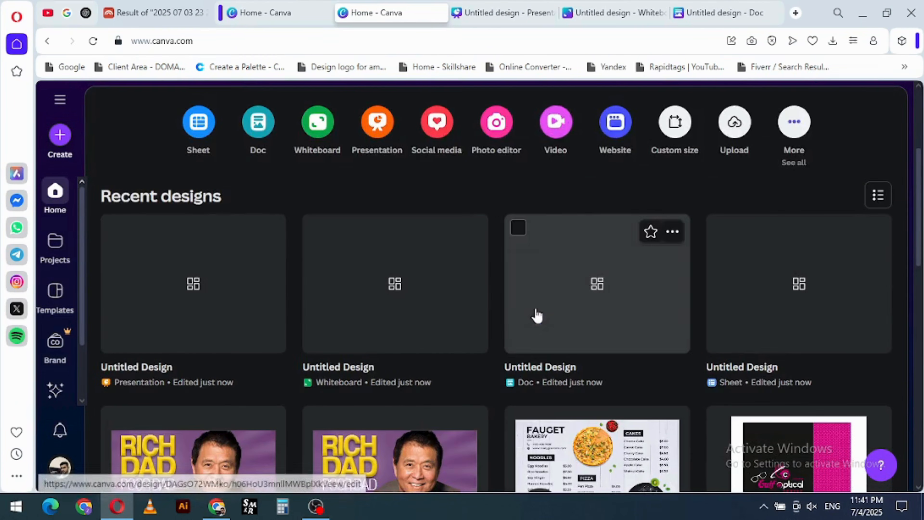
scroll(371, 243, "down", 13)
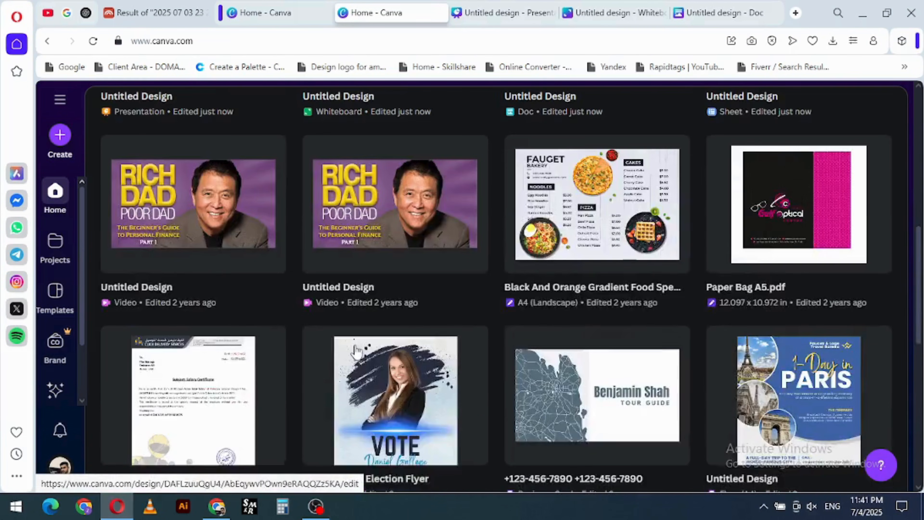
scroll(512, 326, "down", 11)
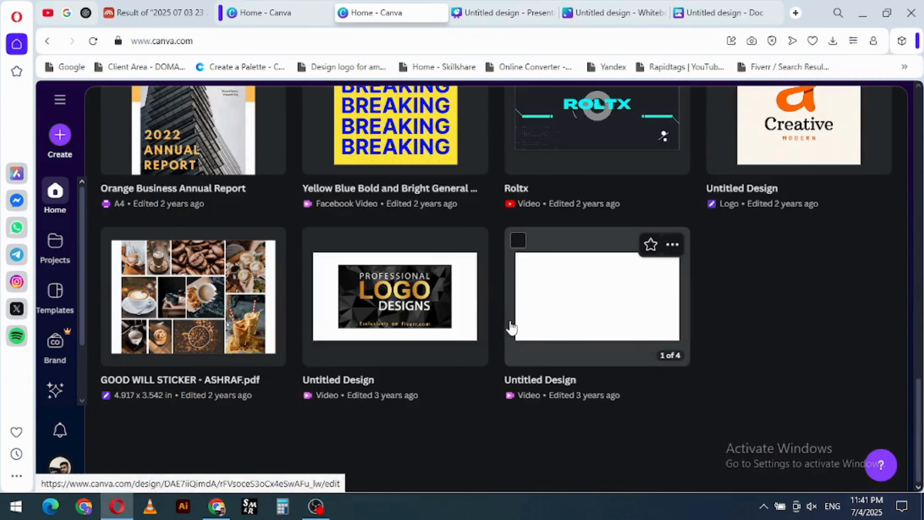
scroll(289, 277, "up", 20)
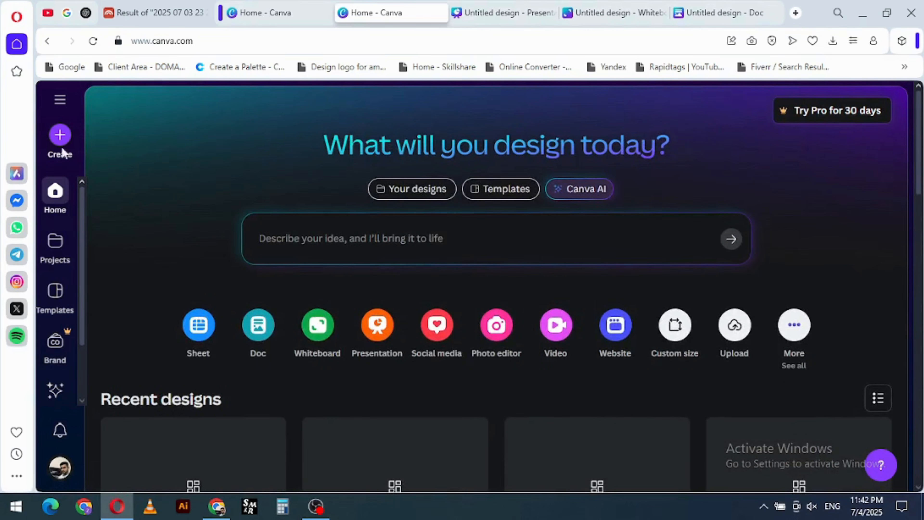
- Check the design creation window and the collapsible list of recent designs on the home page
left_click(60, 144)
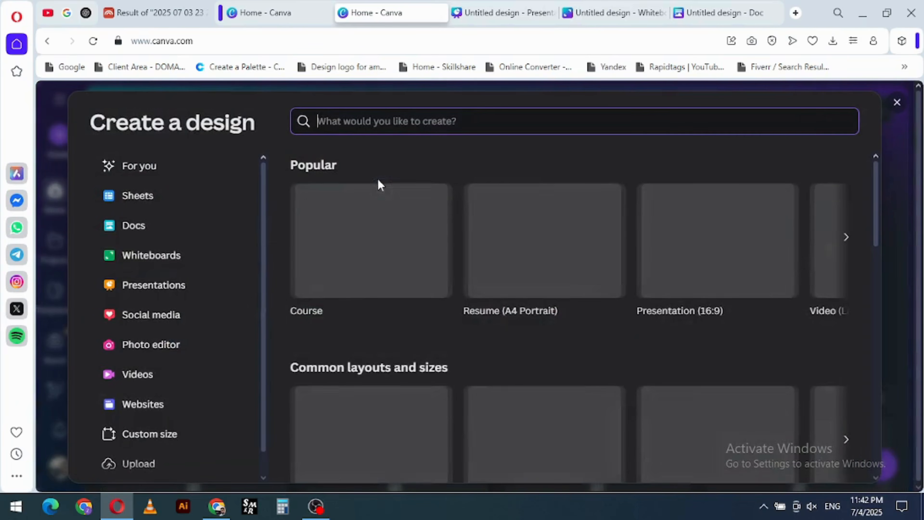
left_click(897, 104)
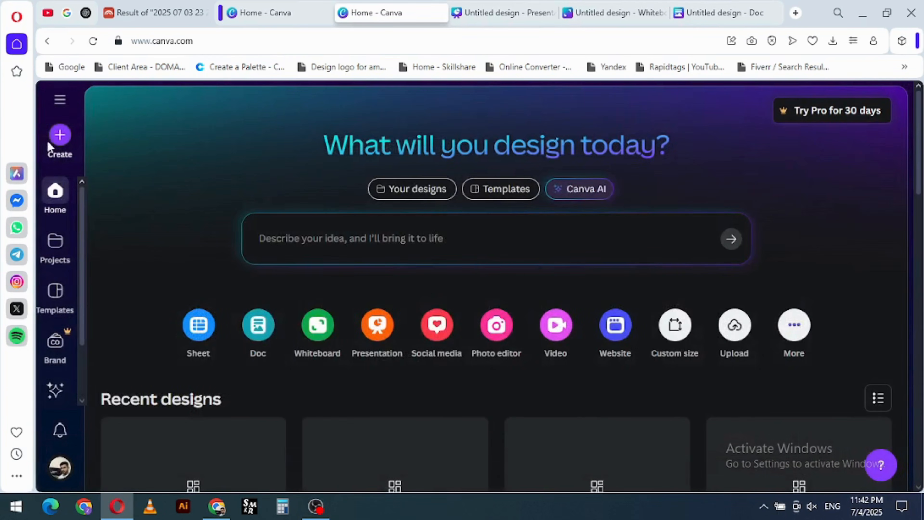
left_click(60, 102)
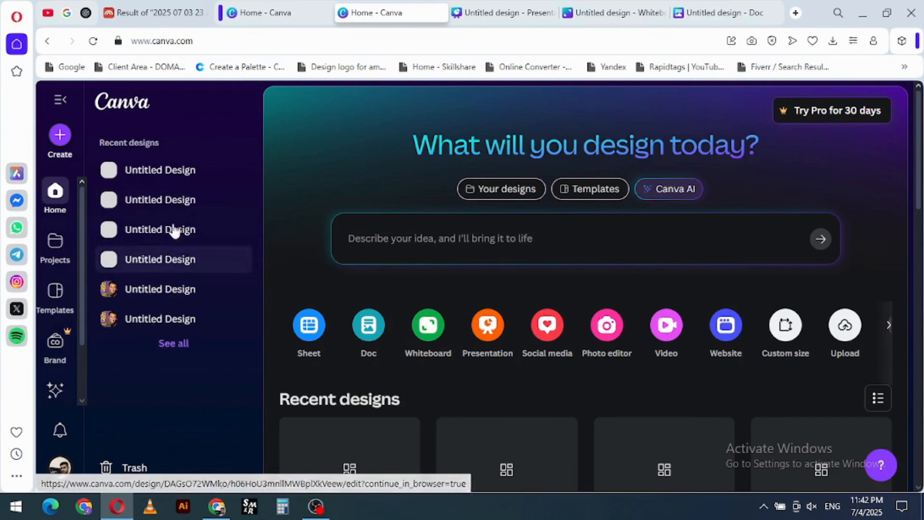
left_click(59, 106)
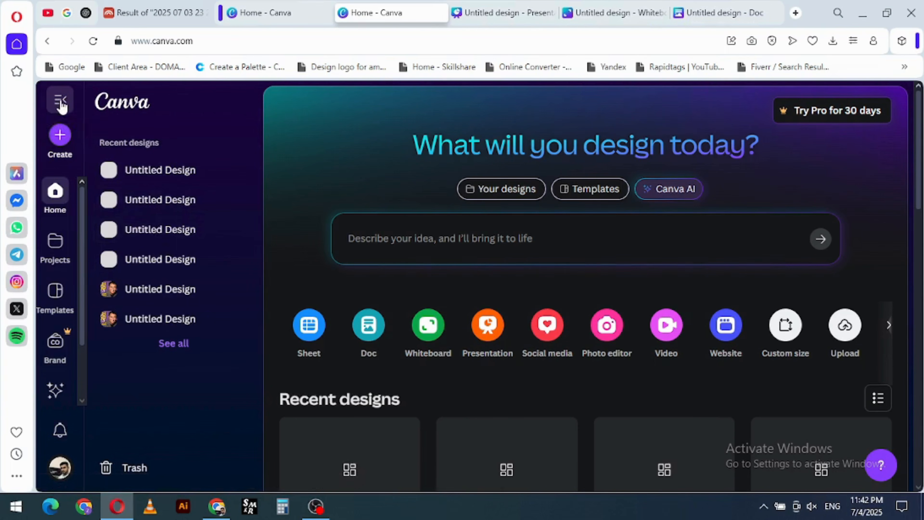
- Search the design types for "Business card" and create a blank Business Card (Landscape) design
left_click(77, 145)
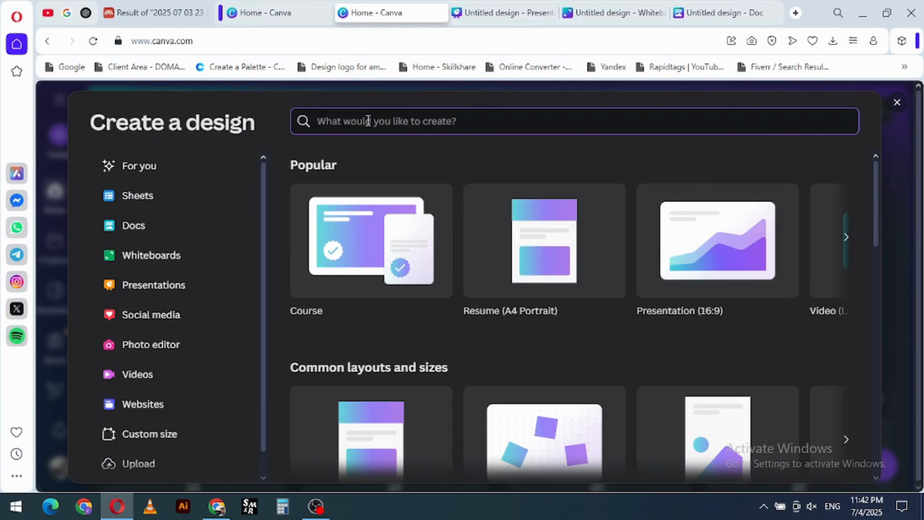
type("Busine")
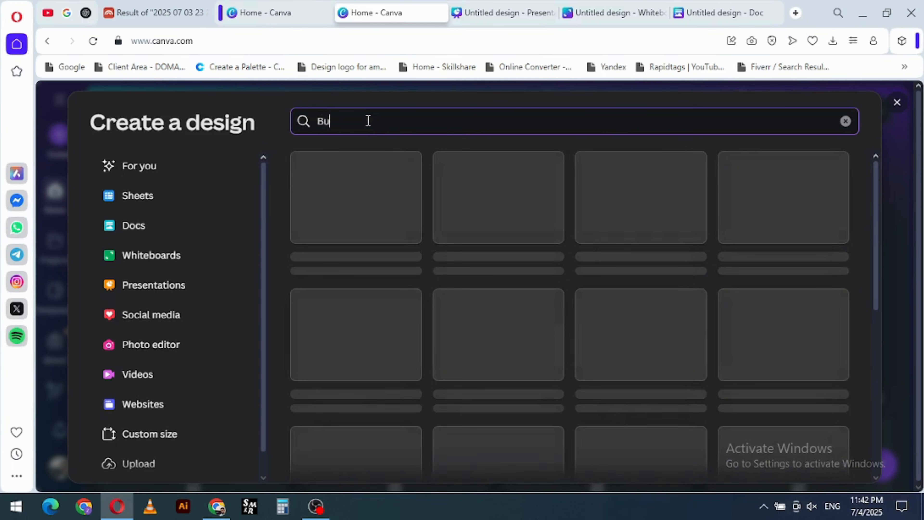
key("BackSpace")
key("BackSpace")
key("BackSpace")
type("ess card")
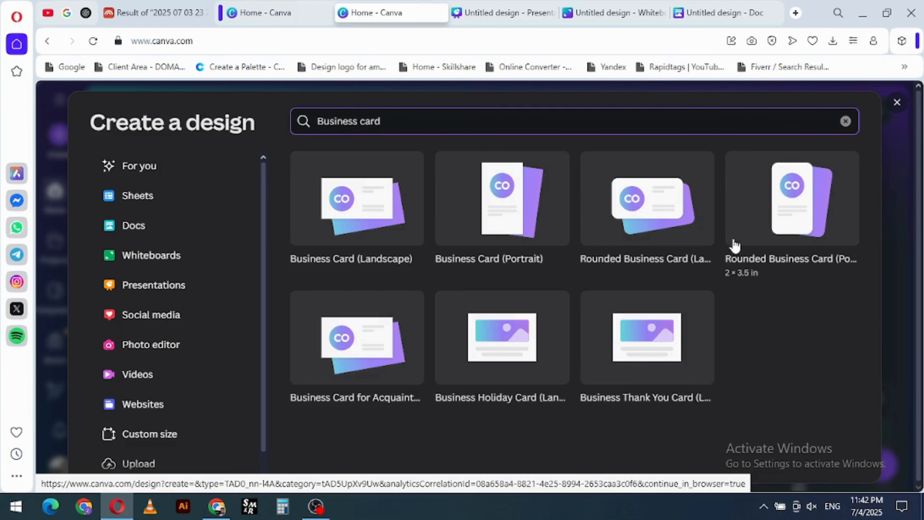
left_click(373, 232)
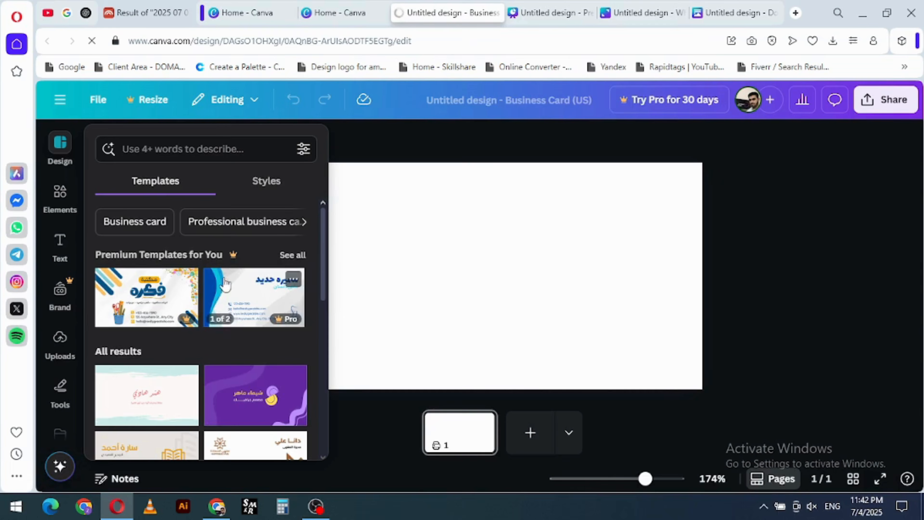
- Apply the front page of the black and red interior designer business card template to page 1
scroll(223, 330, "down", 10)
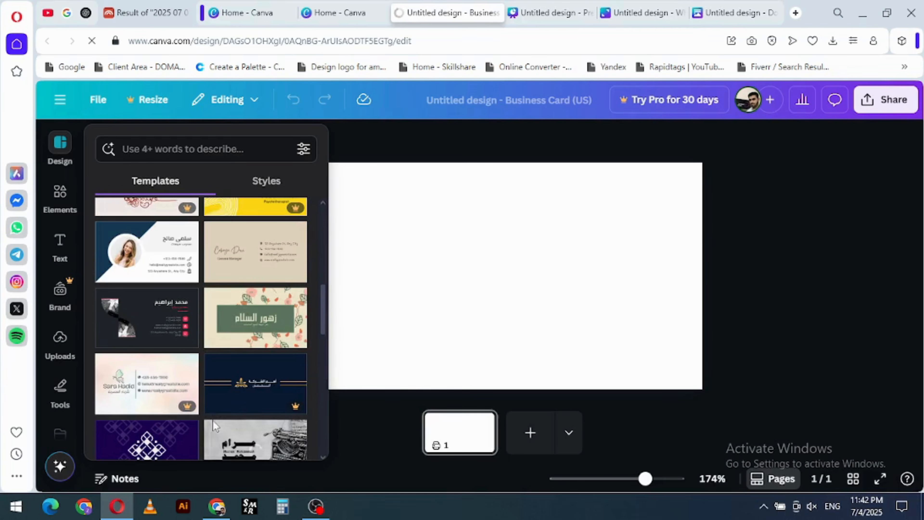
left_click(147, 317)
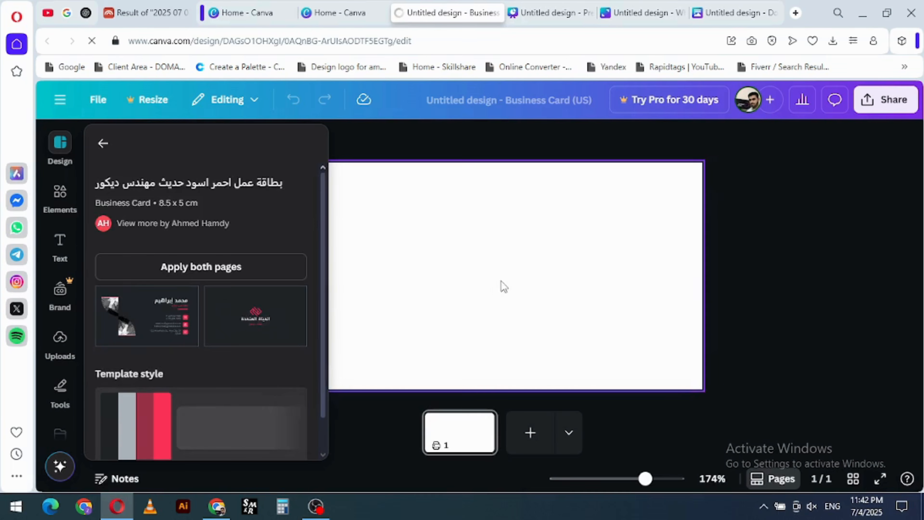
left_click(148, 315)
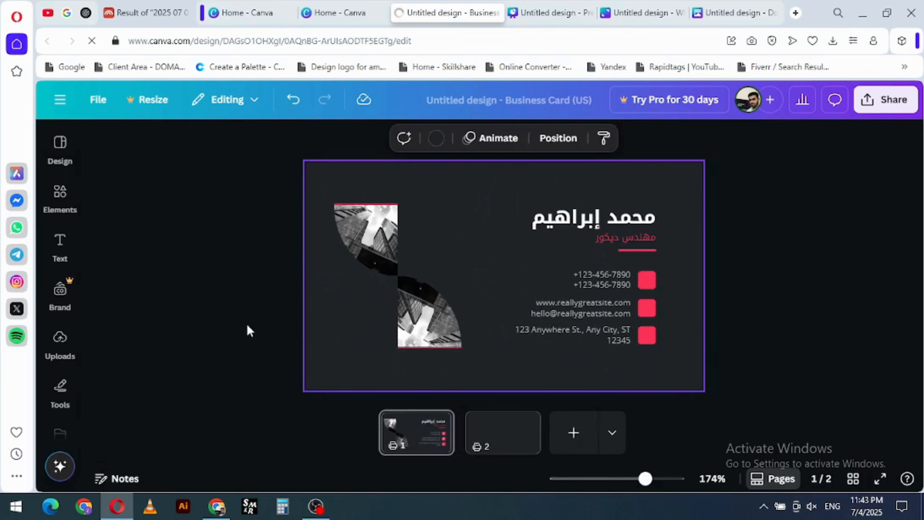
left_click(436, 425)
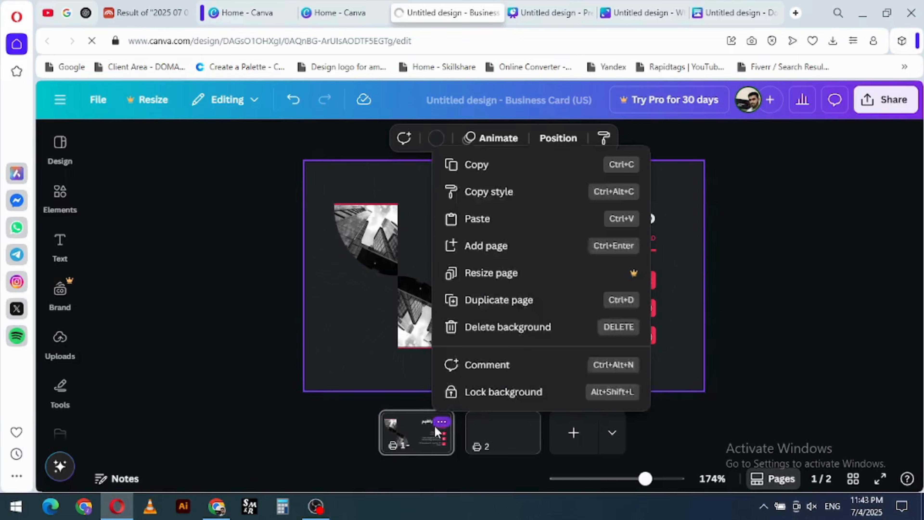
left_click(420, 435)
left_click(414, 439)
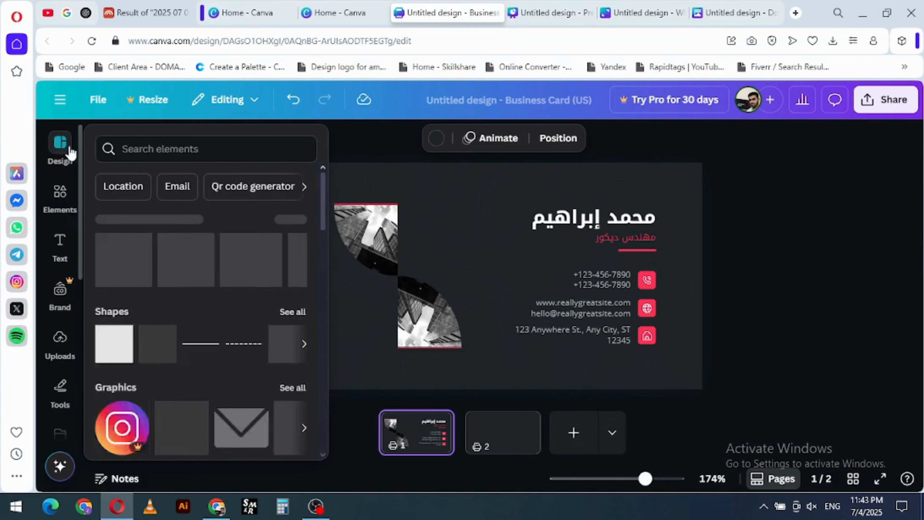
- Place the interior designer template's logo side on page 2, and delete that page
left_click(63, 145)
left_click_drag(250, 314, 624, 435)
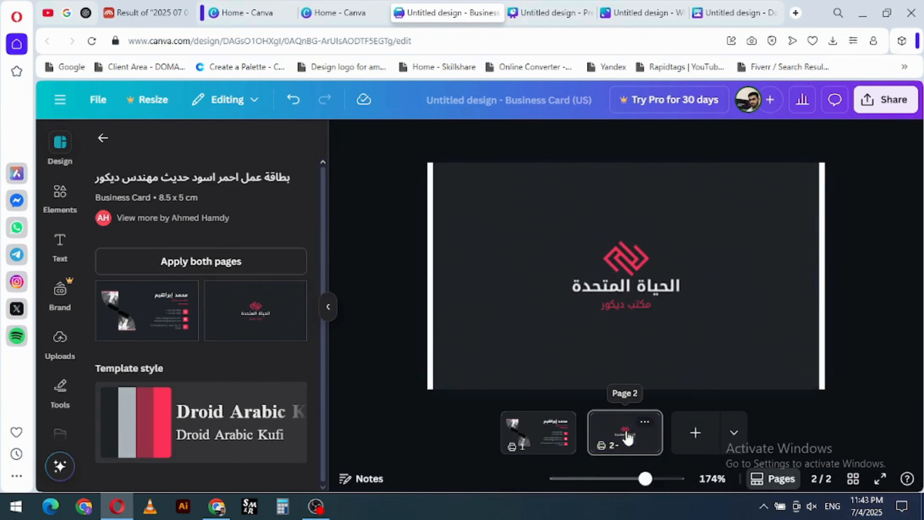
left_click(643, 438)
key("Delete")
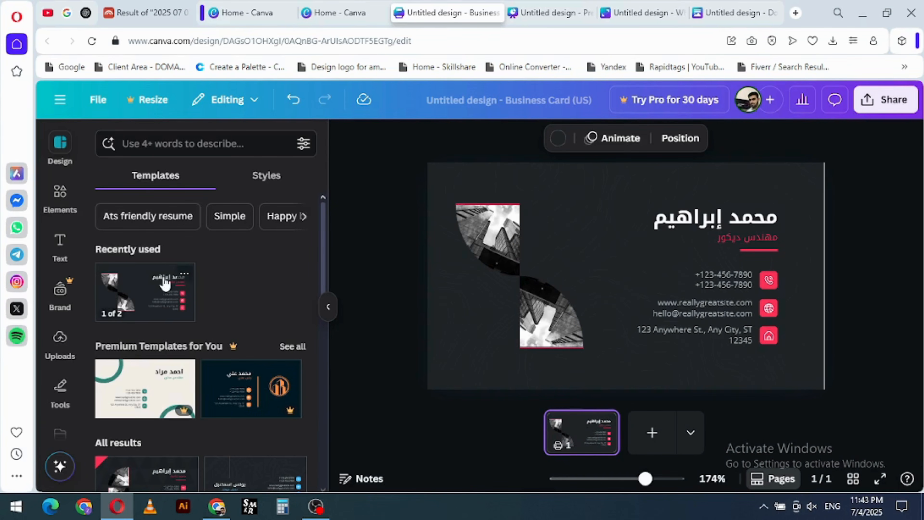
- Apply the black graphic designer template with red corner triangles, its contact side to page 1 and its logo side to page 2
scroll(233, 382, "down", 4)
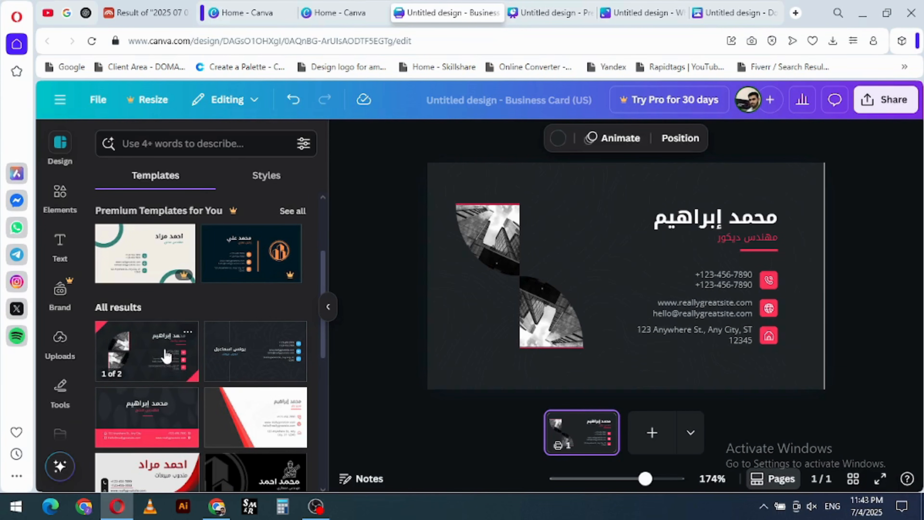
left_click_drag(167, 355, 590, 429)
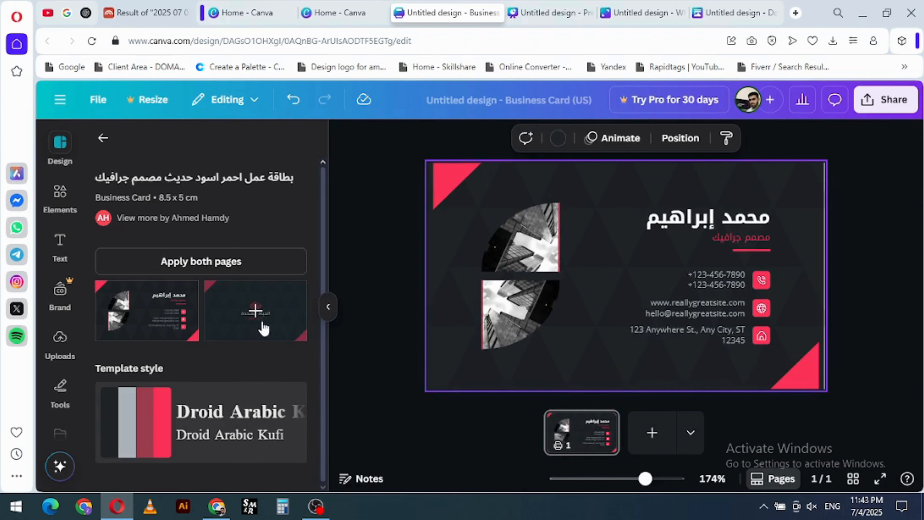
left_click_drag(263, 326, 644, 430)
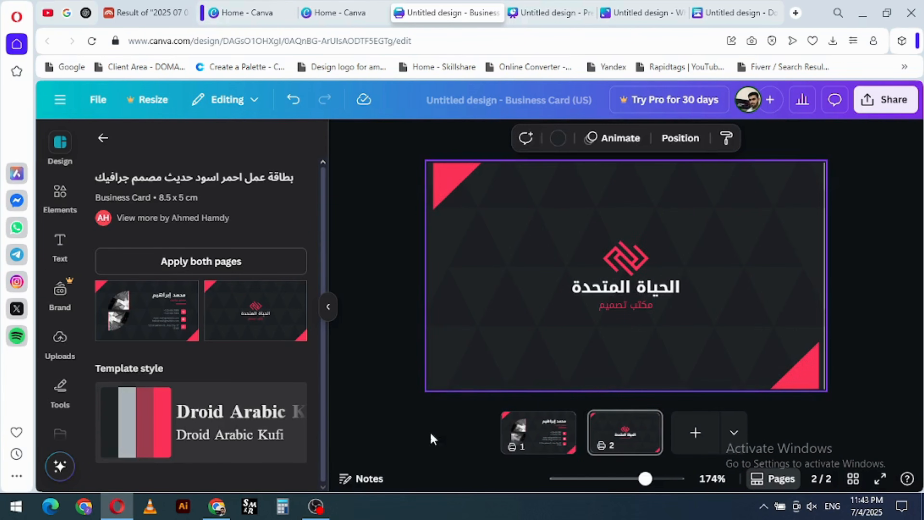
- Slightly enlarge the grouped building photos on page 1 and shift them toward the card's left edge, keeping them vertically centred
left_click(433, 439)
left_click(540, 437)
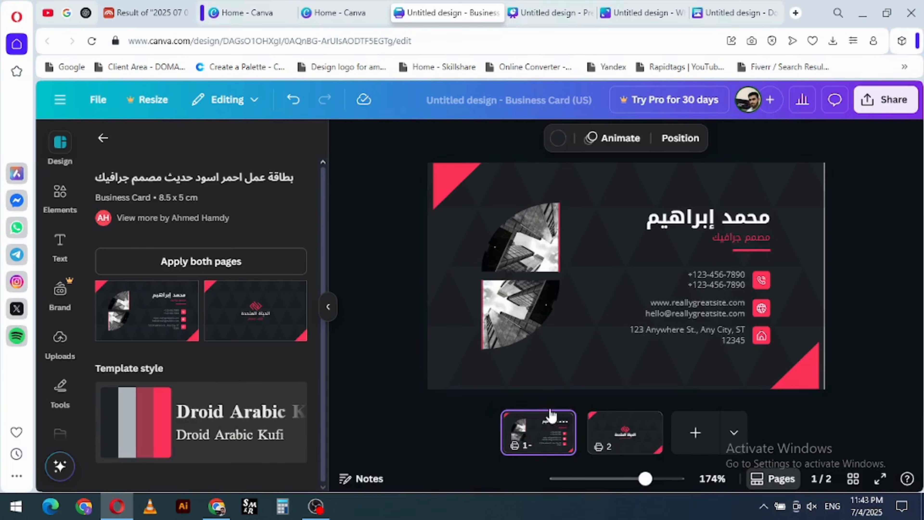
left_click(642, 332)
left_click(534, 306)
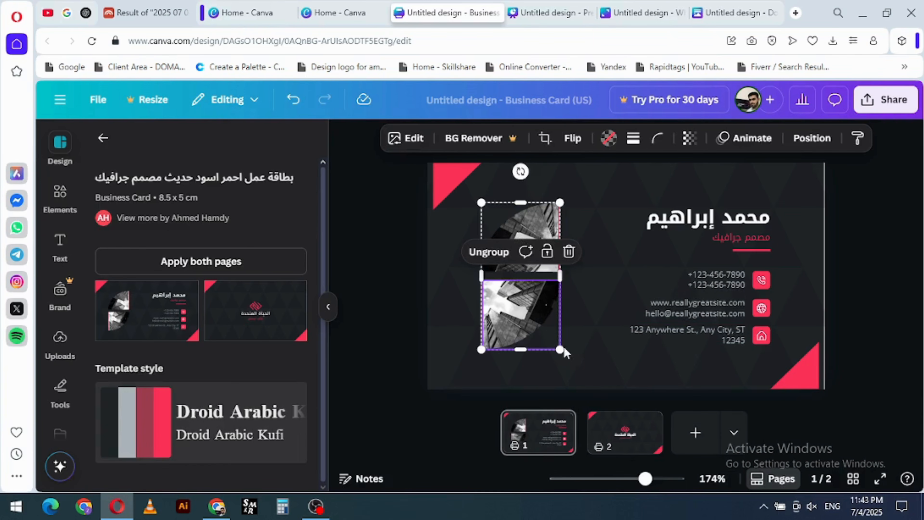
left_click_drag(560, 350, 563, 355)
left_click_drag(544, 320, 534, 317)
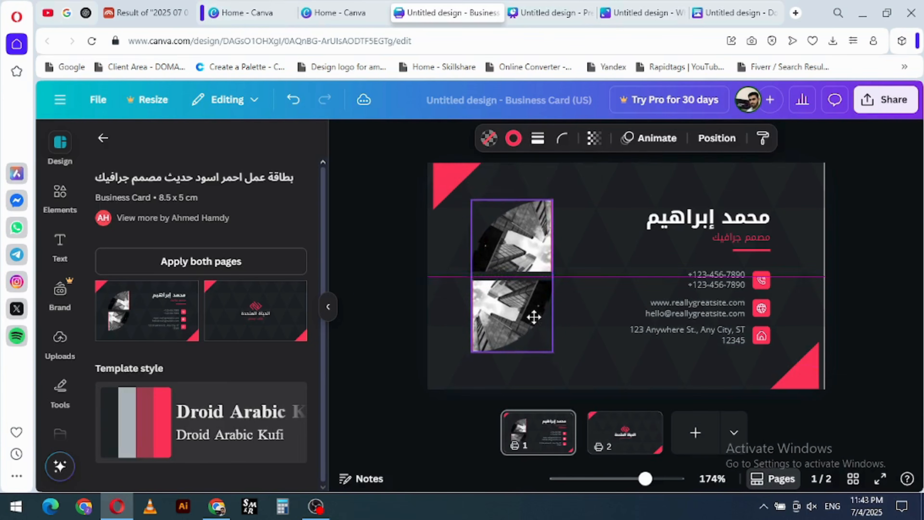
- Hide the template list and move the upper-left red triangle on page 2 flush into the card's corner
left_click(447, 194)
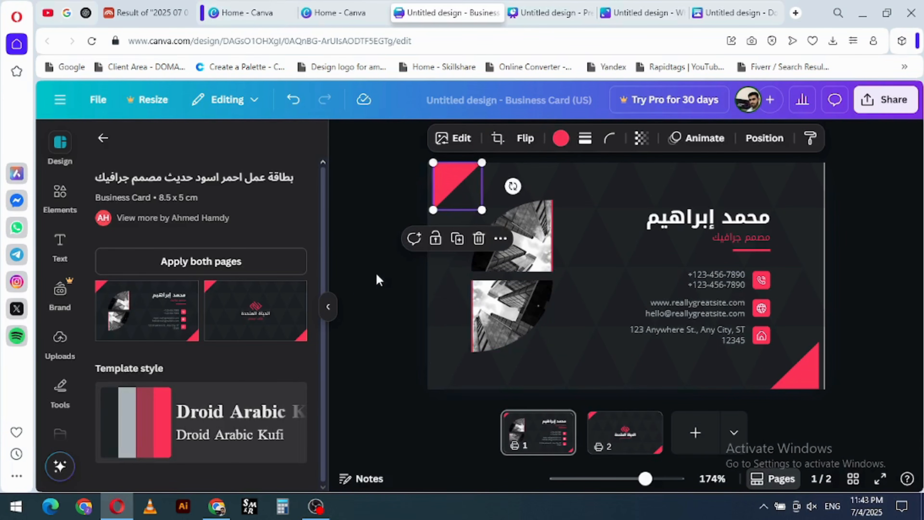
left_click(103, 138)
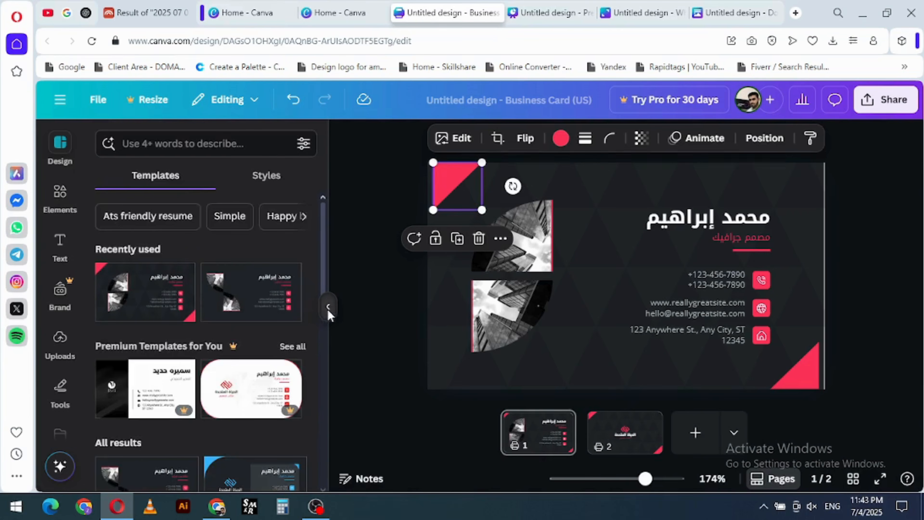
left_click(328, 310)
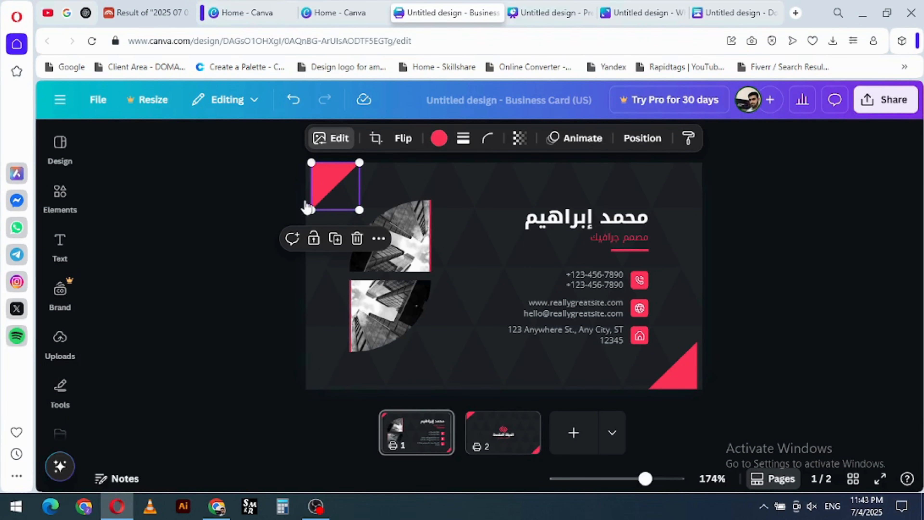
scroll(306, 205, "down", 2)
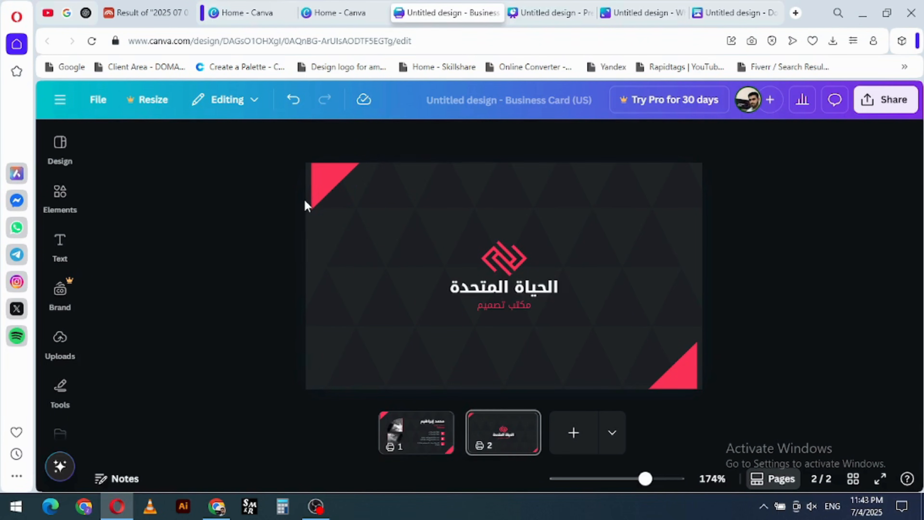
left_click(327, 187)
left_click_drag(327, 188, 322, 187)
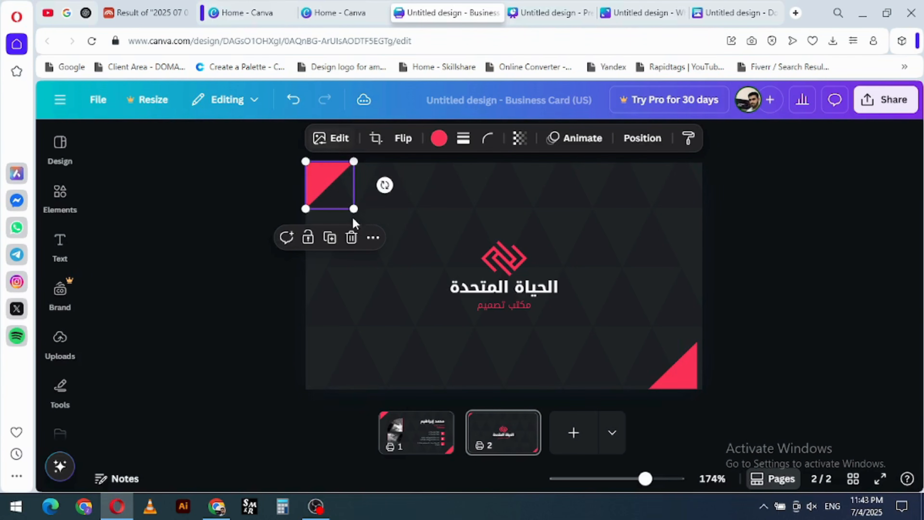
- Apply the Belvedere filter to the upper-left red triangle on page 2
left_click(332, 144)
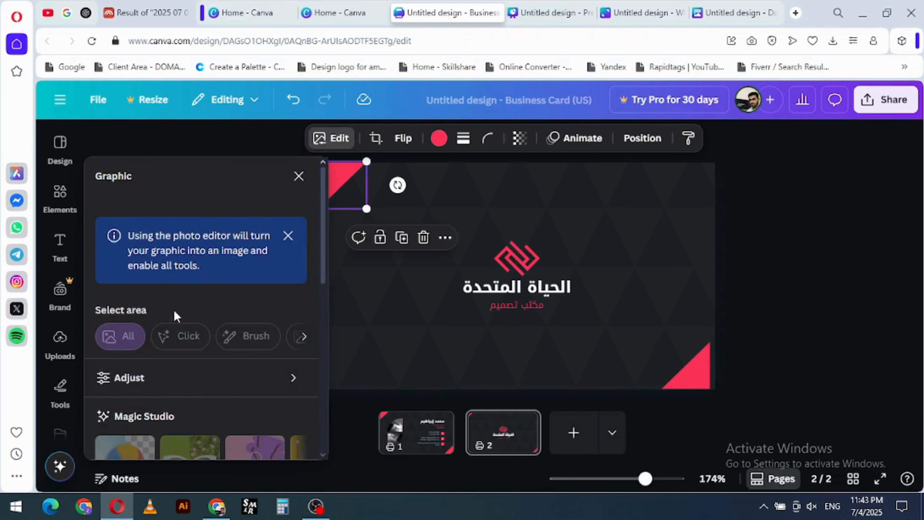
scroll(185, 317, "down", 7)
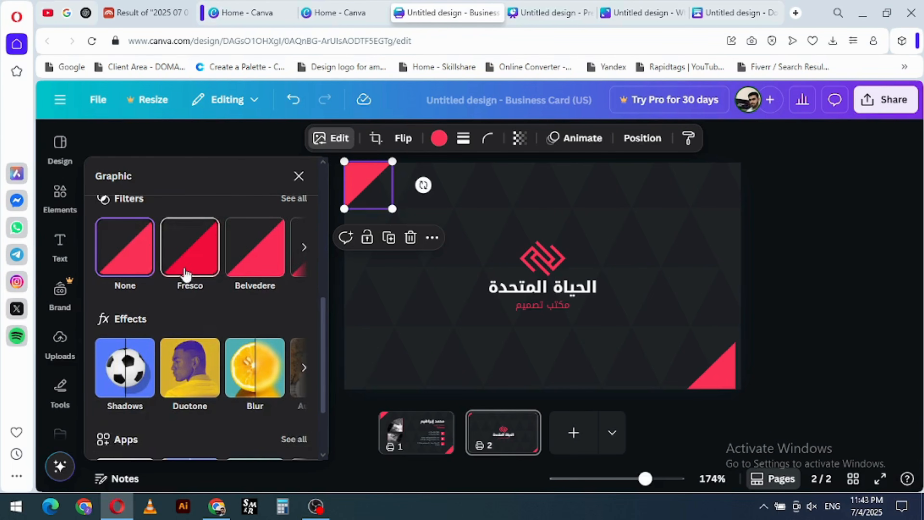
left_click(200, 267)
left_click(253, 268)
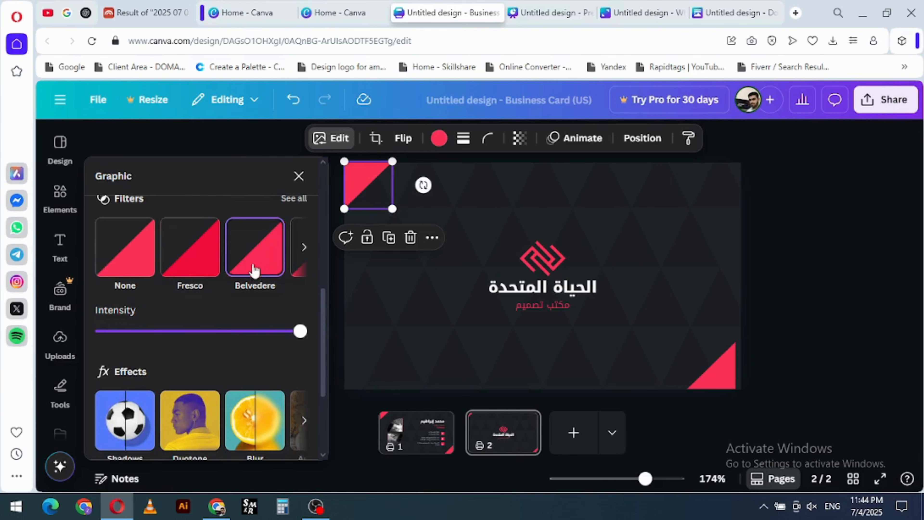
key("Escape")
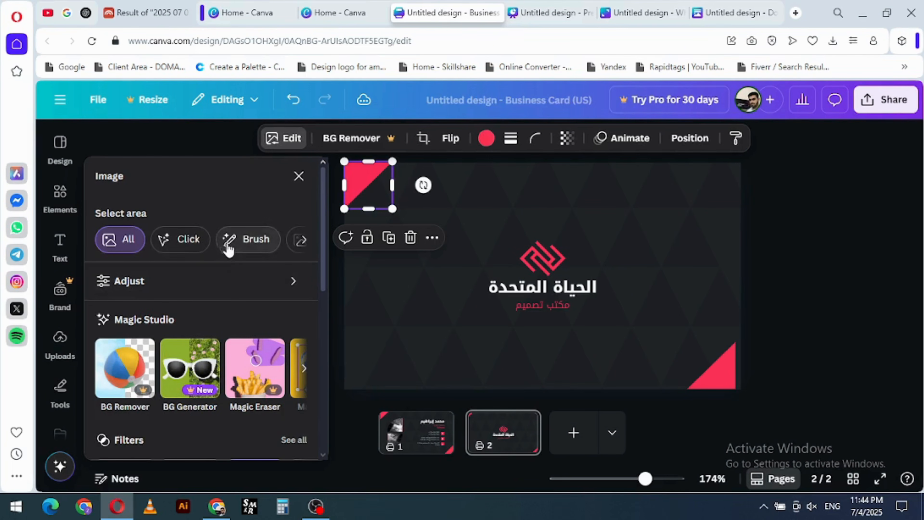
- Try the Luna and Aero filters on the upper-left triangle at full intensity, and close its image editing options
scroll(219, 307, "down", 5)
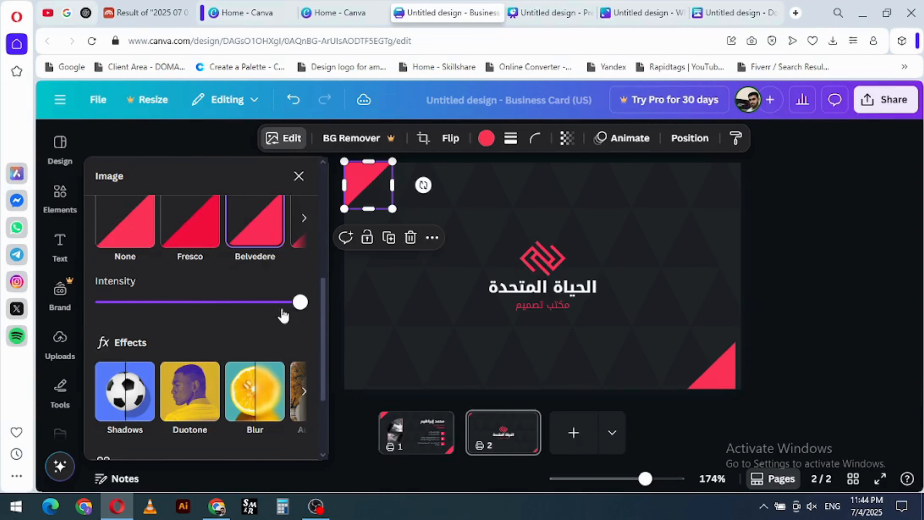
mouse_move(299, 302)
left_mouse_down()
mouse_move(179, 302)
mouse_move(306, 299)
left_mouse_up()
left_click(298, 220)
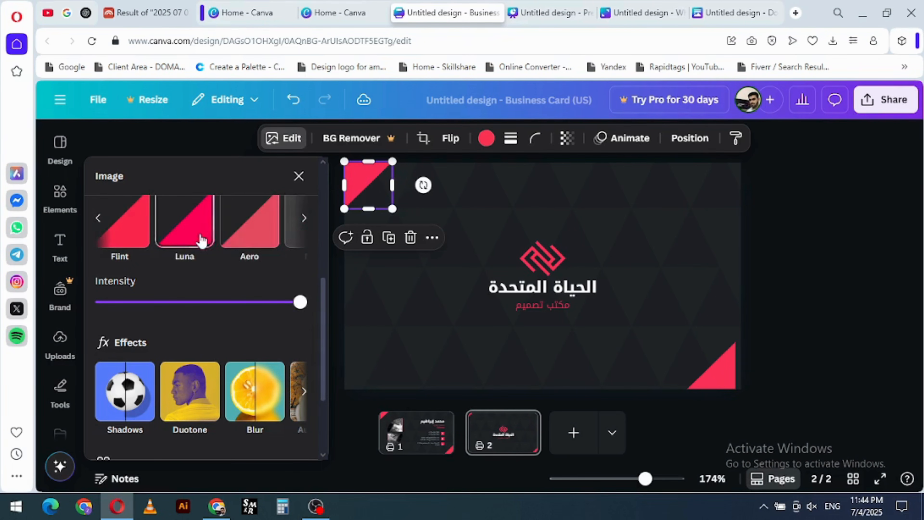
scroll(234, 238, "up", 2)
left_click(165, 274)
left_click(243, 284)
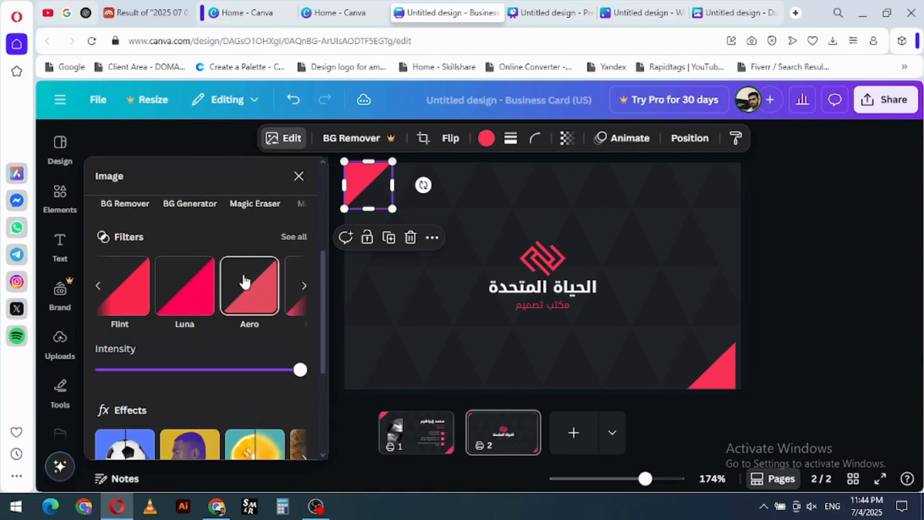
left_click(298, 177)
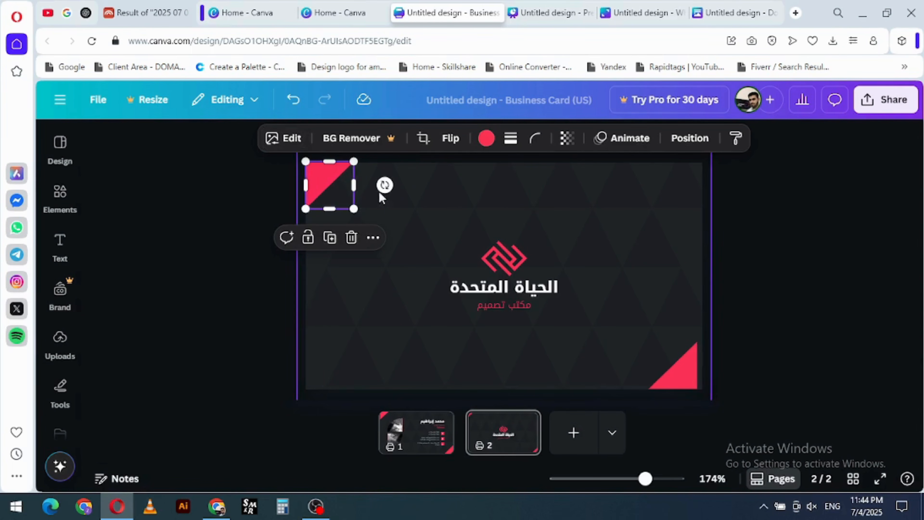
- Enlarge the upper-left triangle within its corner, try stretching its left edge outward, and undo the stretch
mouse_move(380, 192)
left_mouse_down()
mouse_move(363, 219)
mouse_move(357, 210)
mouse_move(377, 232)
mouse_move(363, 218)
mouse_move(378, 190)
mouse_move(492, 188)
mouse_move(354, 190)
mouse_move(370, 184)
left_mouse_up()
key("ctrl+z")
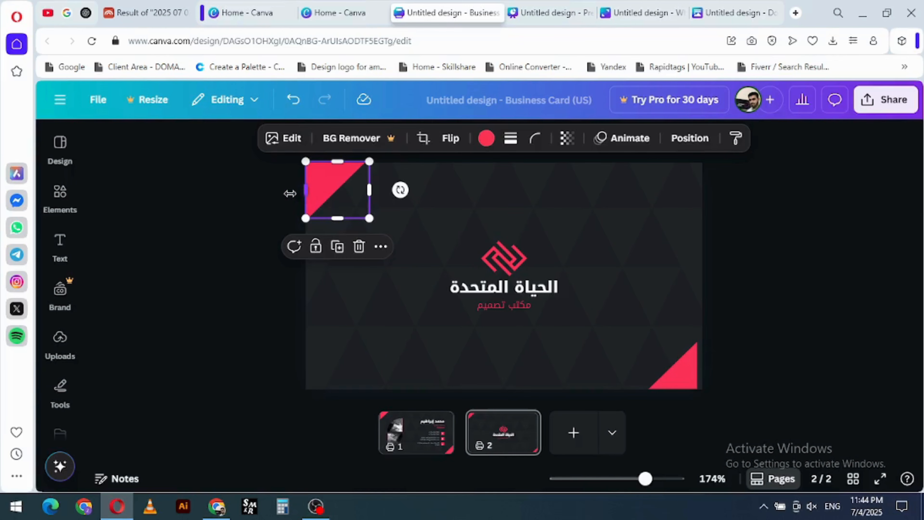
left_click_drag(305, 191, 290, 192)
key("ctrl+z")
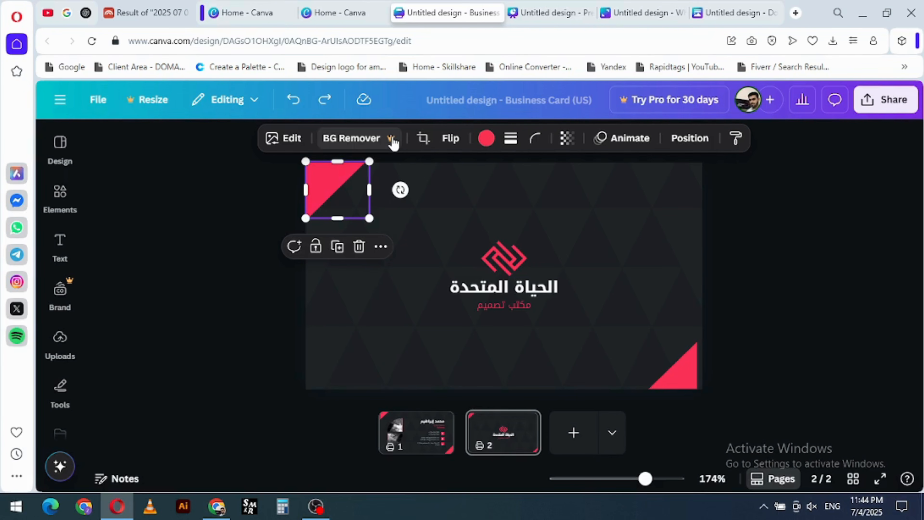
- Post the comment "Corner" on the upper-left red triangle
left_click(294, 246)
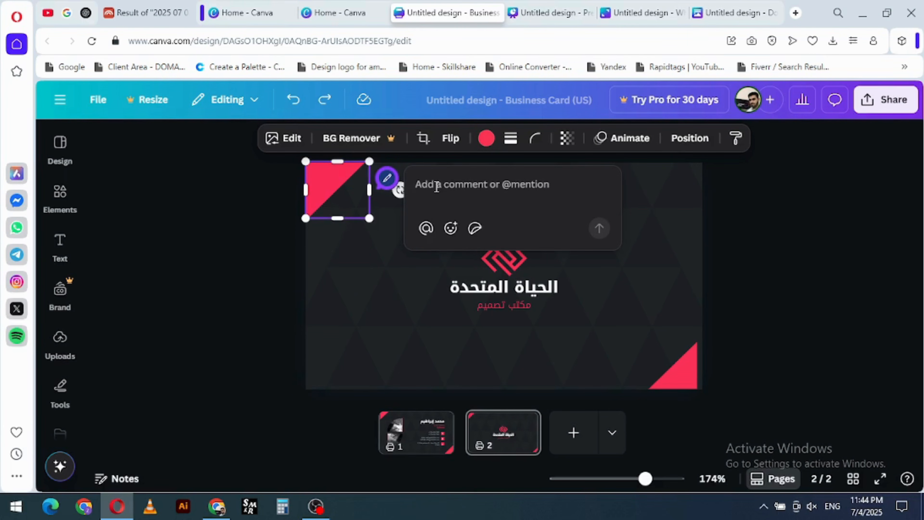
type("der")
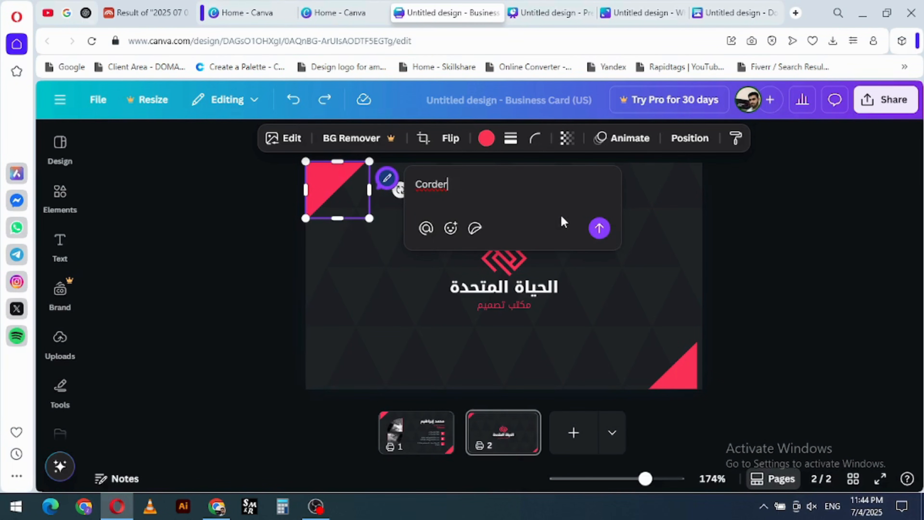
key("BackSpace")
key("BackSpace")
key("BackSpace")
type("ner")
left_click(598, 228)
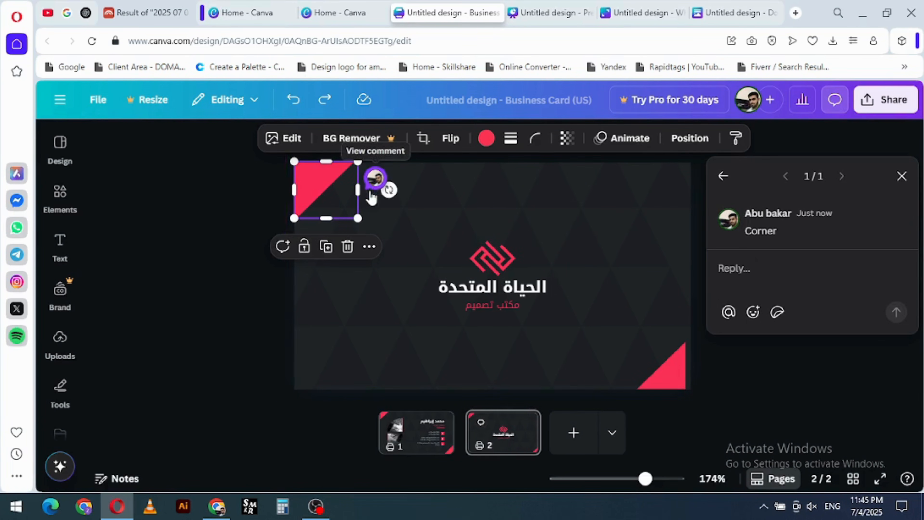
- Lock the upper-left triangle, try to move it, and unlock it again
left_click(304, 247)
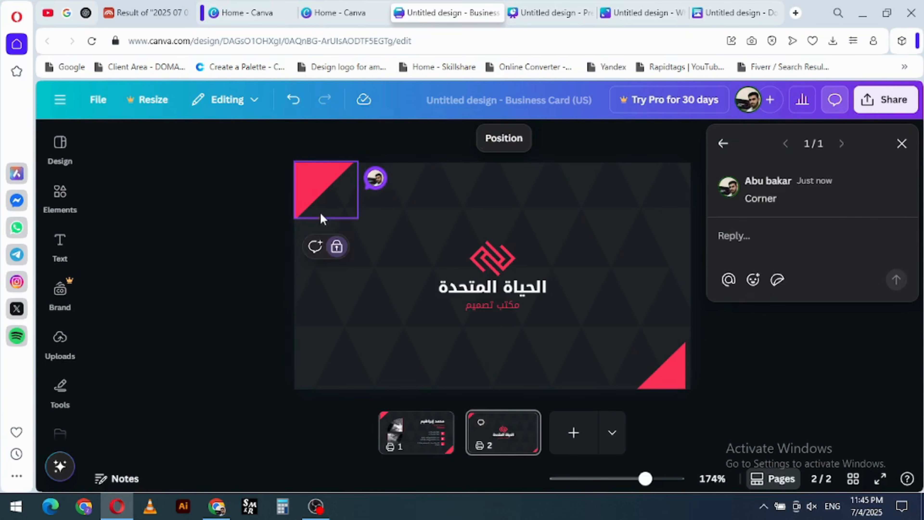
left_click_drag(334, 192, 334, 192)
left_click(319, 191)
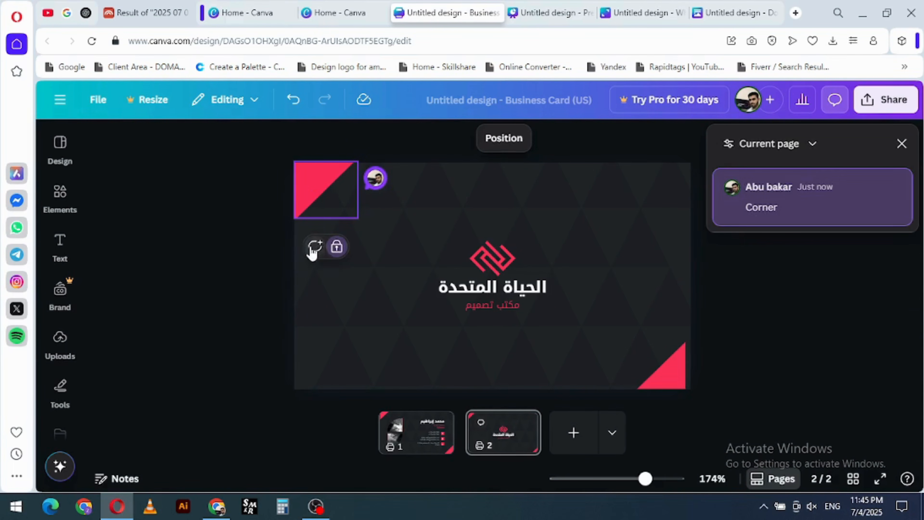
left_click(335, 247)
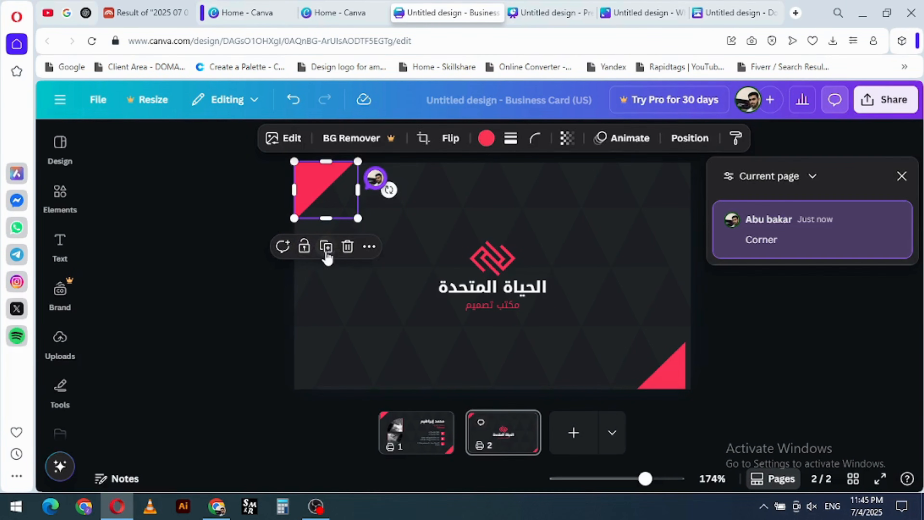
- Duplicate the upper-left triangle, place the copy below it on the card, and remove the extra copies
left_click(327, 251)
left_click_drag(336, 243, 342, 300)
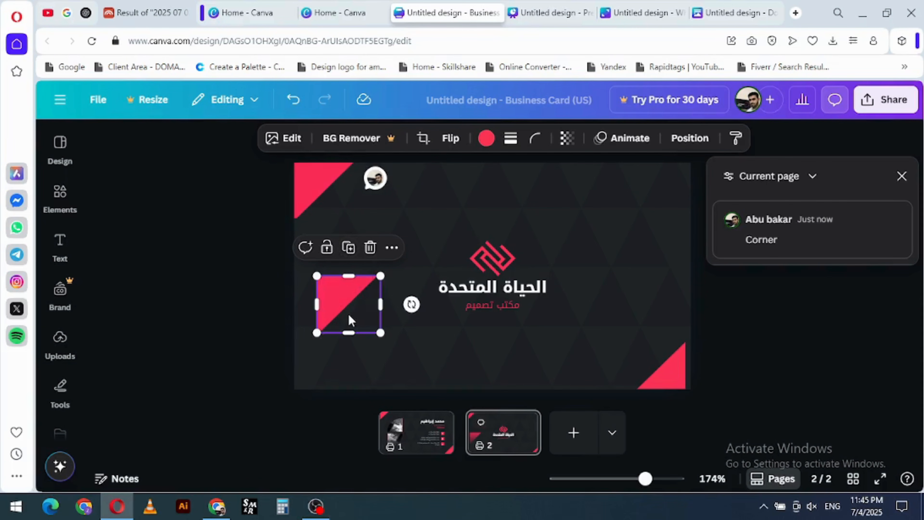
key("ctrl+d")
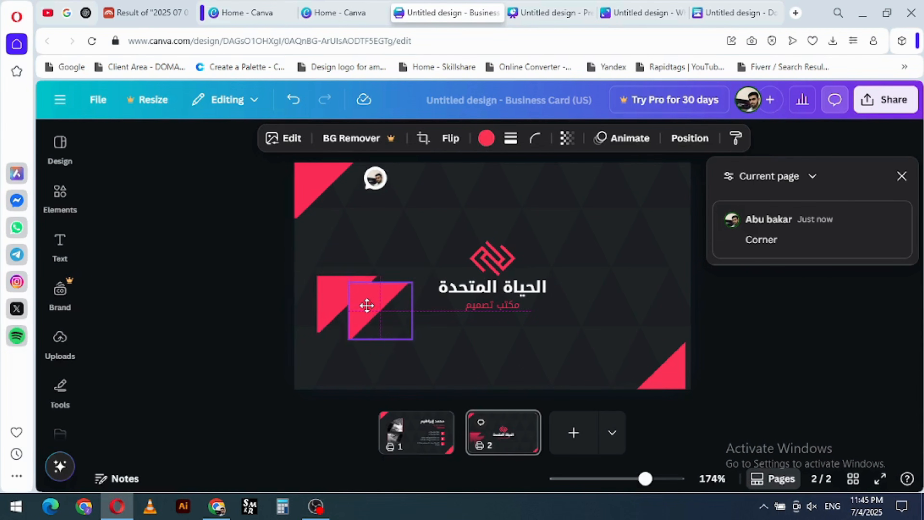
key("ctrl+z")
key("Escape")
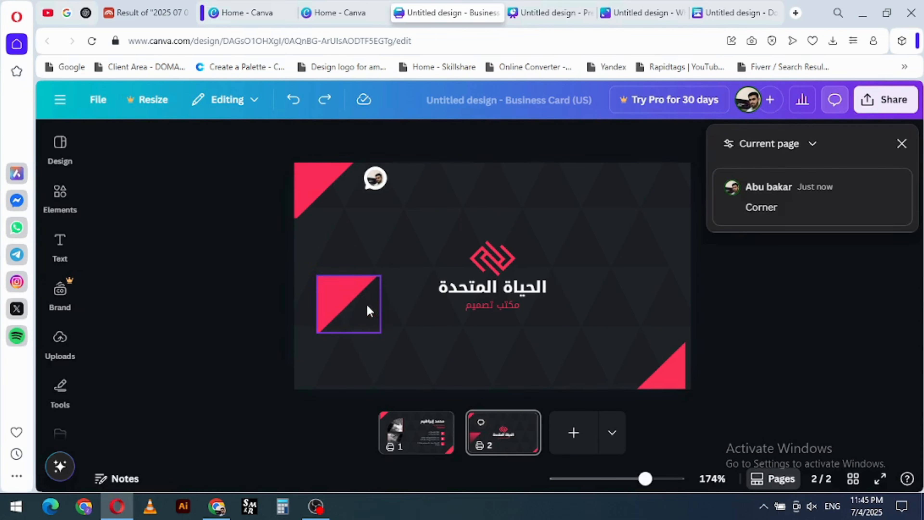
left_click(353, 296)
left_click(370, 252)
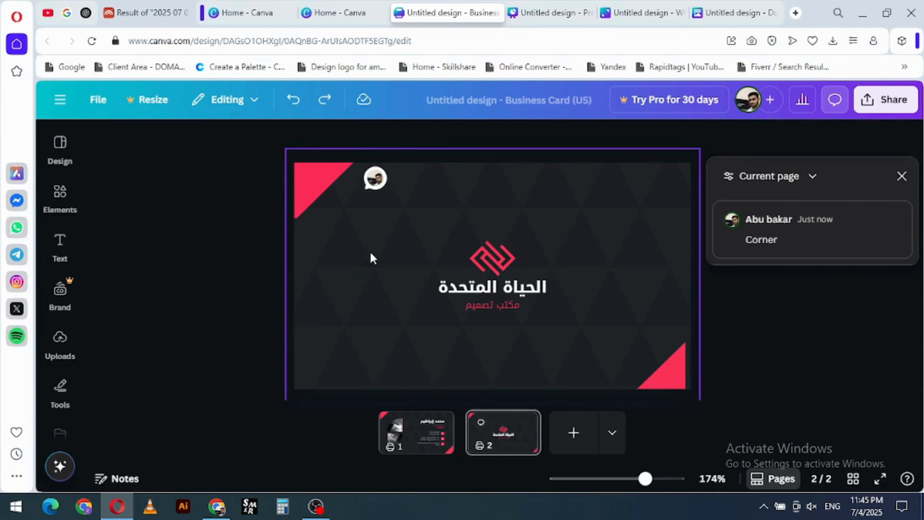
- Show the layers of page 2 and move the logo mark's layer one place down, below the red Arabic tagline
left_click(331, 179)
left_click(369, 246)
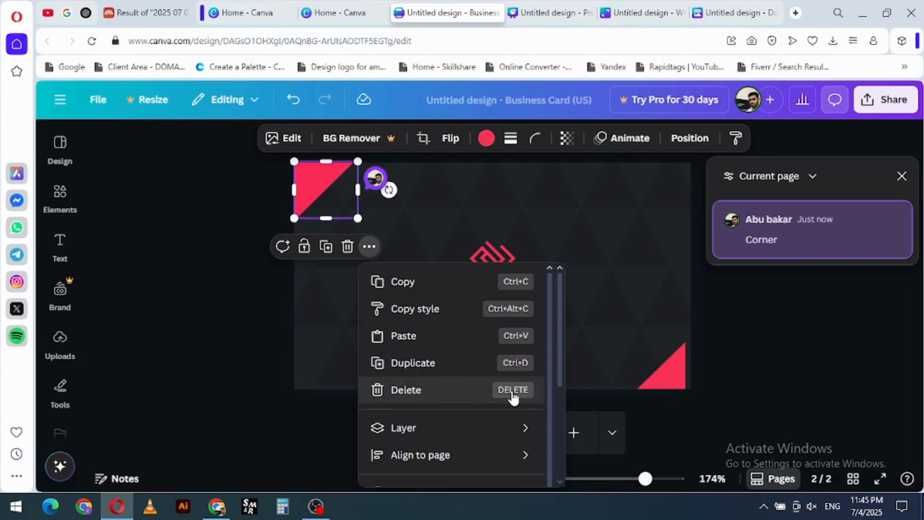
mouse_move(459, 437)
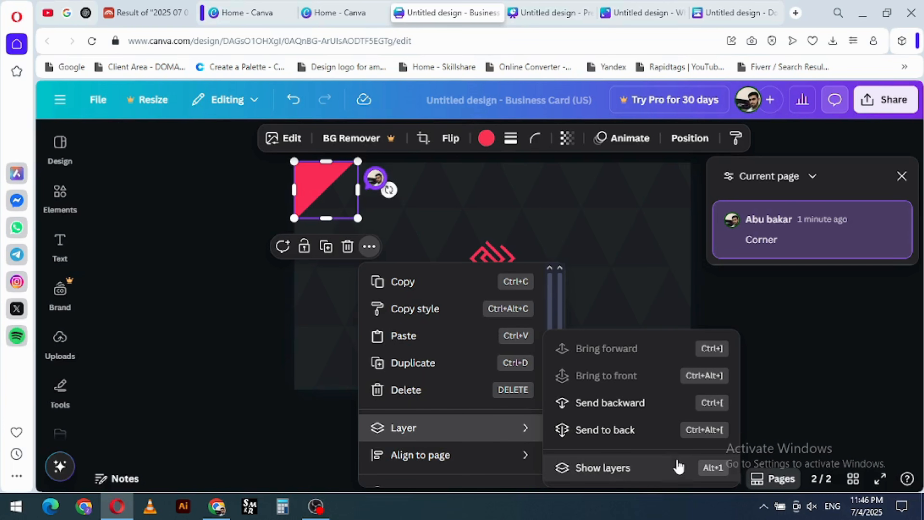
left_click(647, 258)
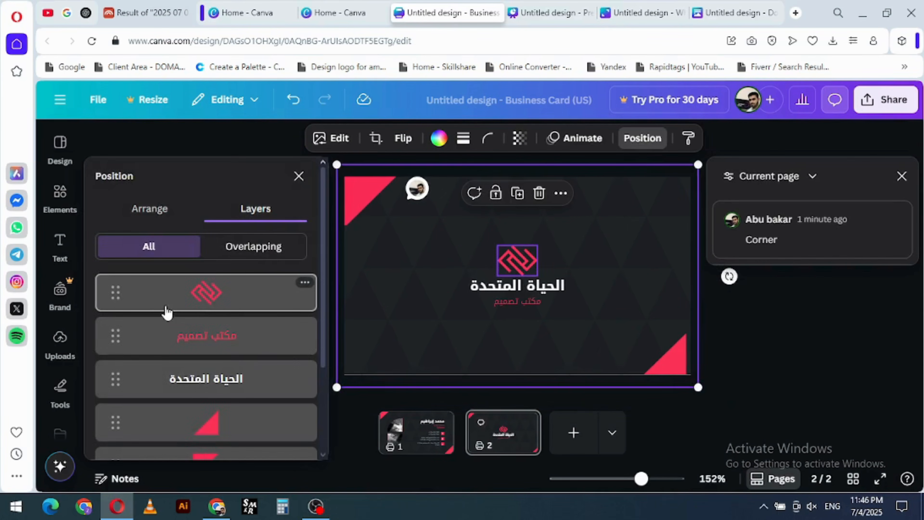
left_click_drag(231, 293, 231, 336)
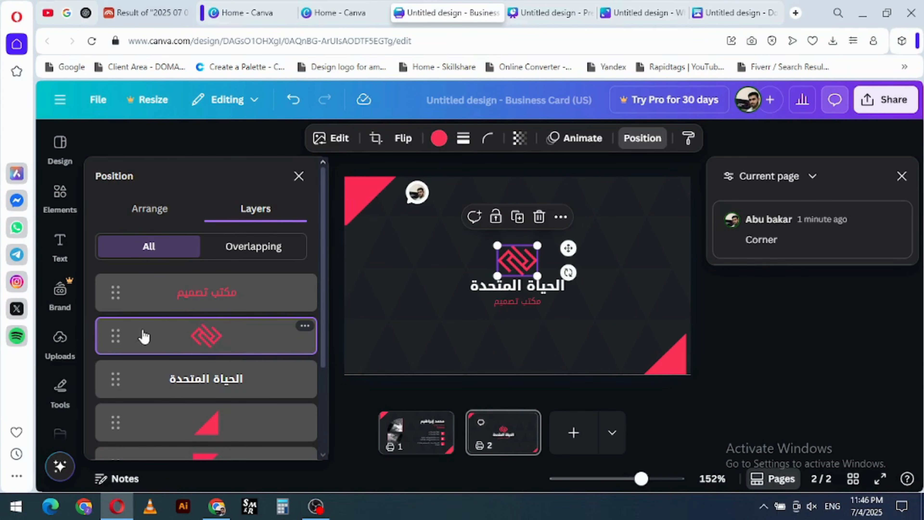
- Move the lower-right triangle's layer beneath the triangle pattern, directly above the page background
left_click(229, 428)
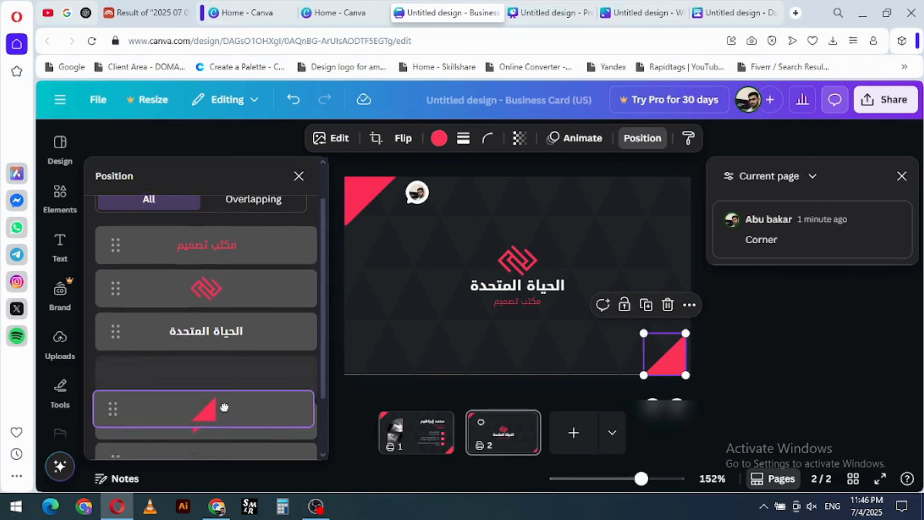
scroll(223, 433, "down", 3)
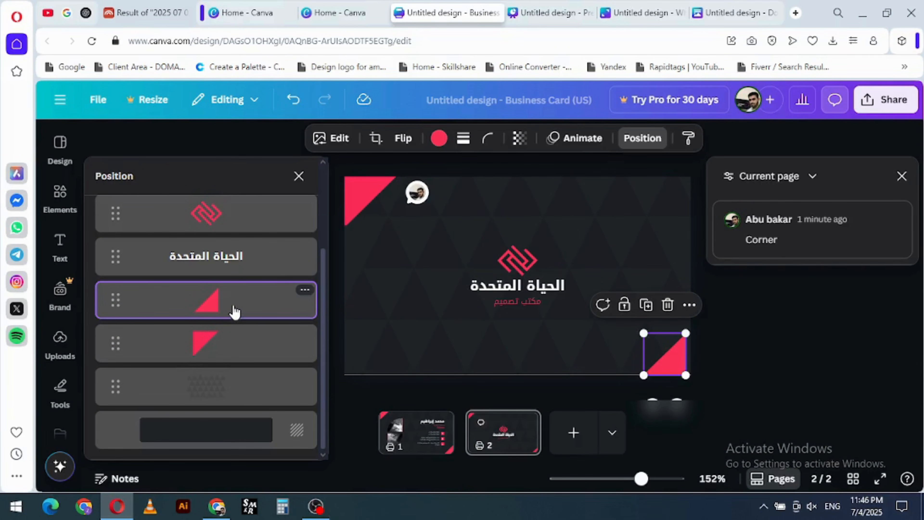
left_click_drag(242, 306, 234, 455)
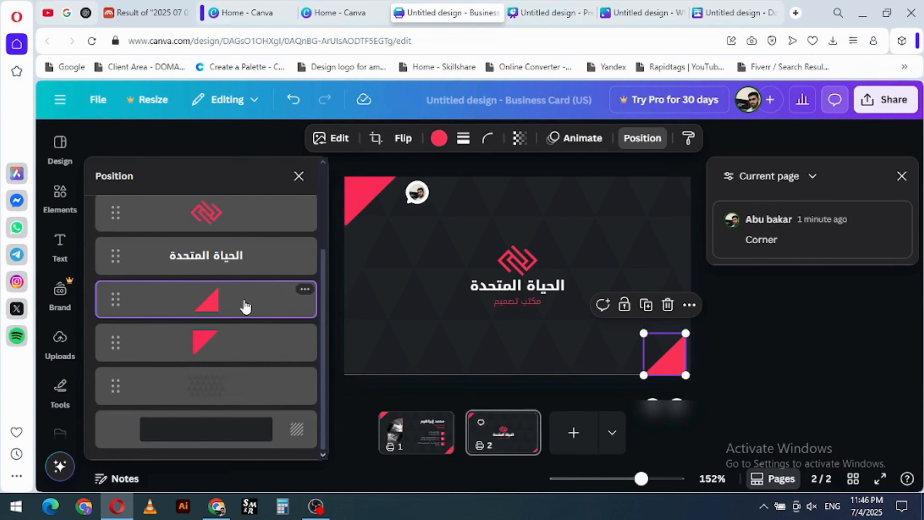
left_click_drag(244, 305, 208, 447)
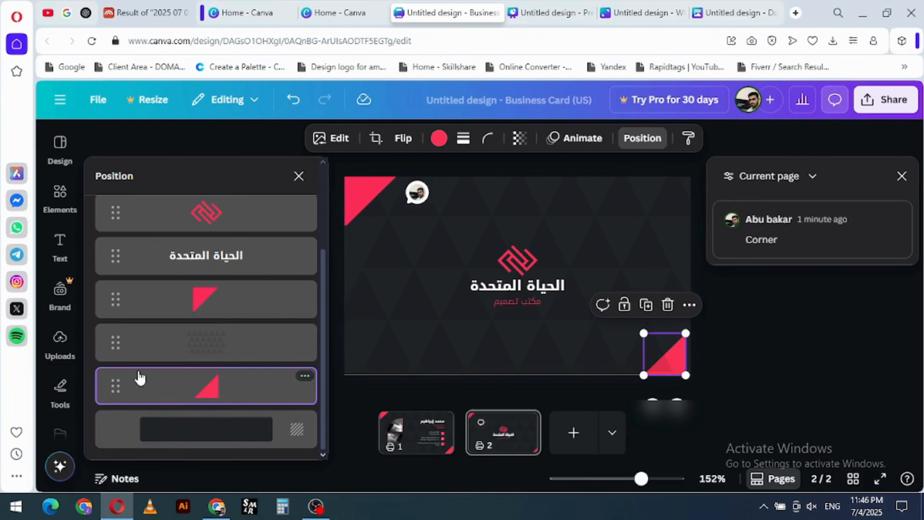
- Lock the dark page background through its layer options
left_click(289, 437)
left_click(305, 421)
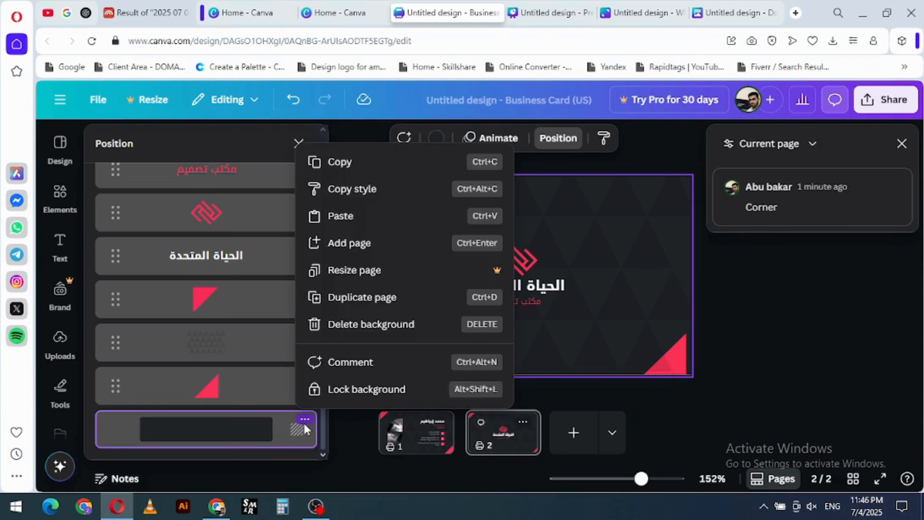
left_click(355, 388)
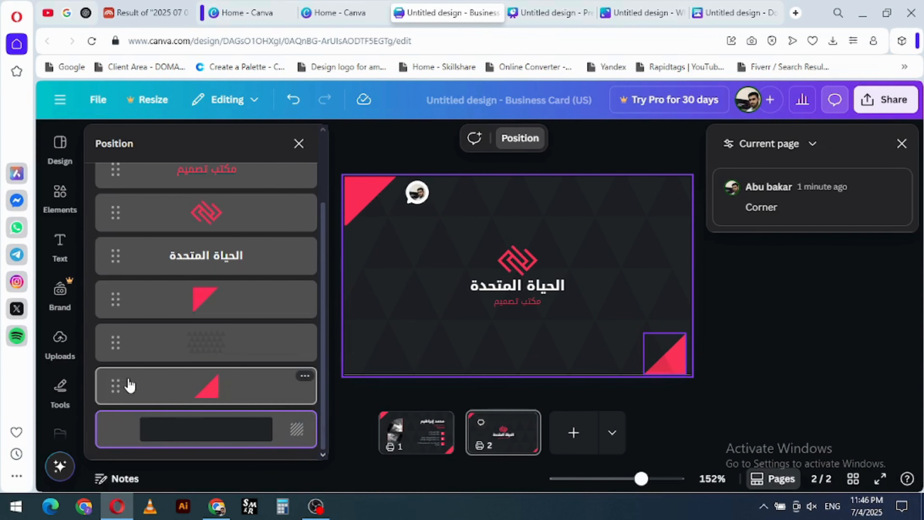
- Try to move the lower-right triangle's layer beneath the locked page background
mouse_move(146, 397)
left_mouse_down()
mouse_move(144, 422)
mouse_move(143, 413)
left_mouse_up()
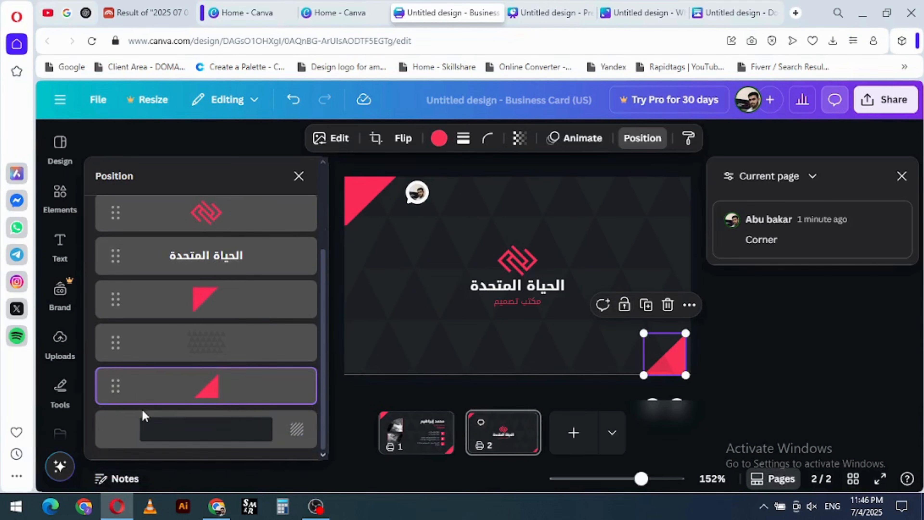
left_click(519, 330)
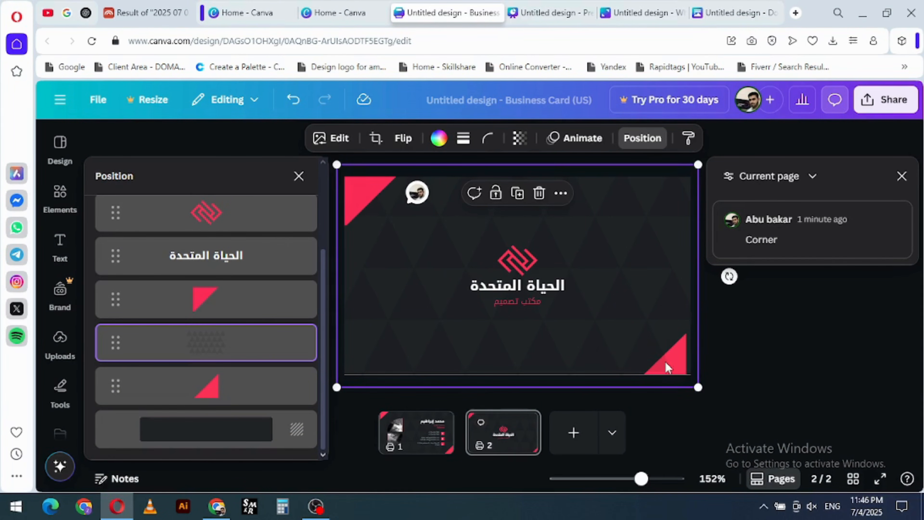
left_click_drag(236, 393, 231, 435)
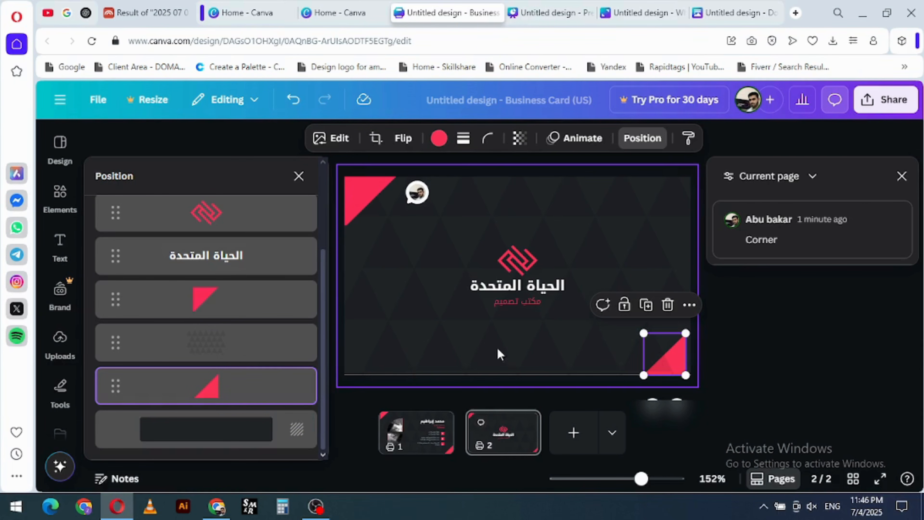
- Select the triangle pattern on page 2 and look through its available element options
left_click(373, 336)
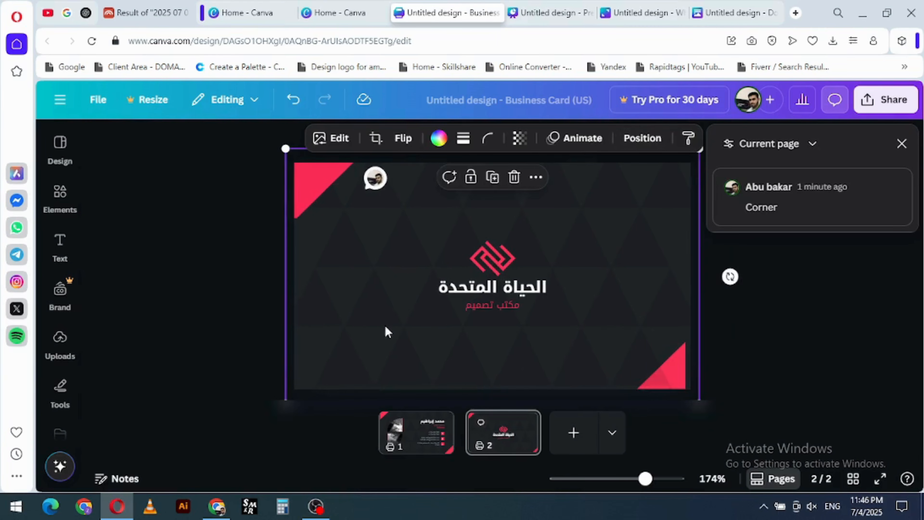
right_click(388, 331)
left_click(347, 346)
right_click(350, 327)
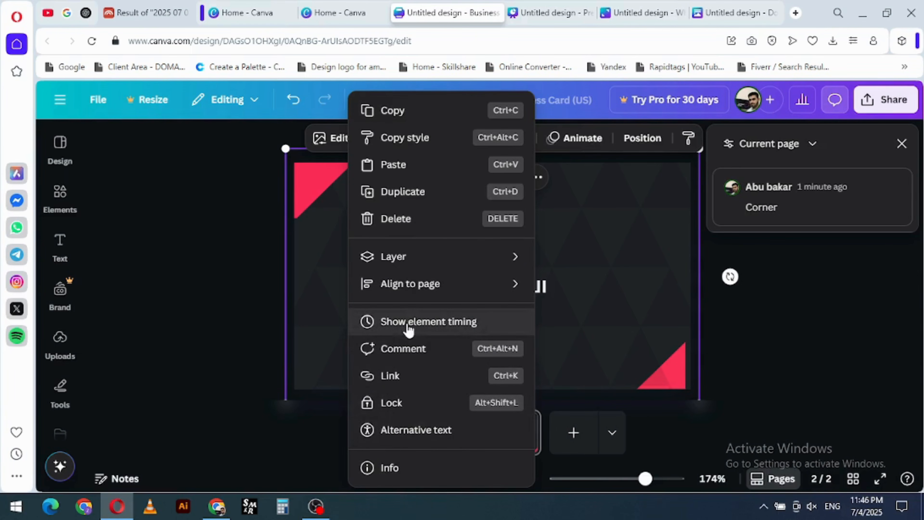
left_click(348, 263)
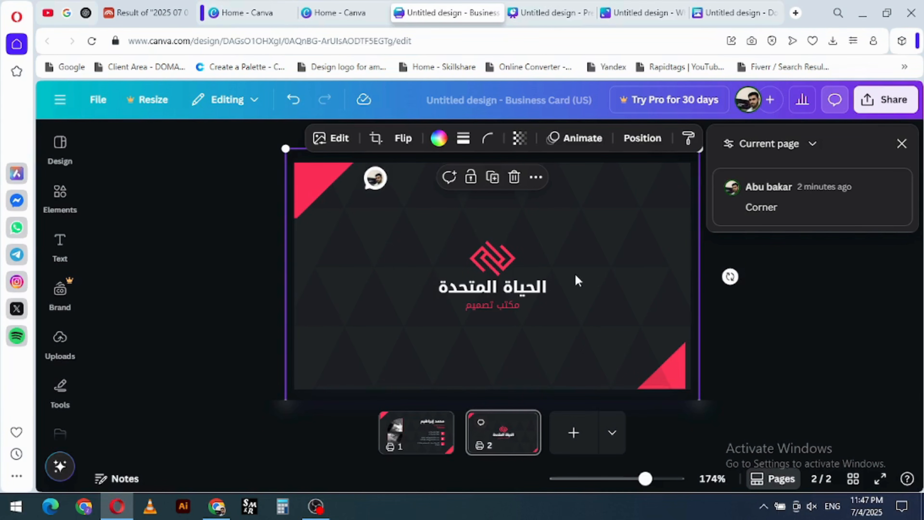
- Close the comments list and shrink the triangle pattern slightly from its upper-left corner
key("ctrl+minus")
left_click(901, 143)
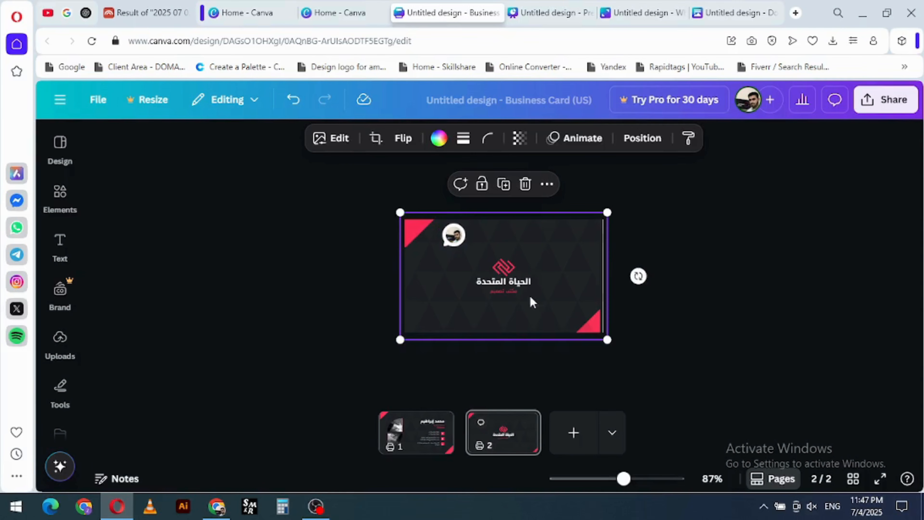
right_click(569, 268)
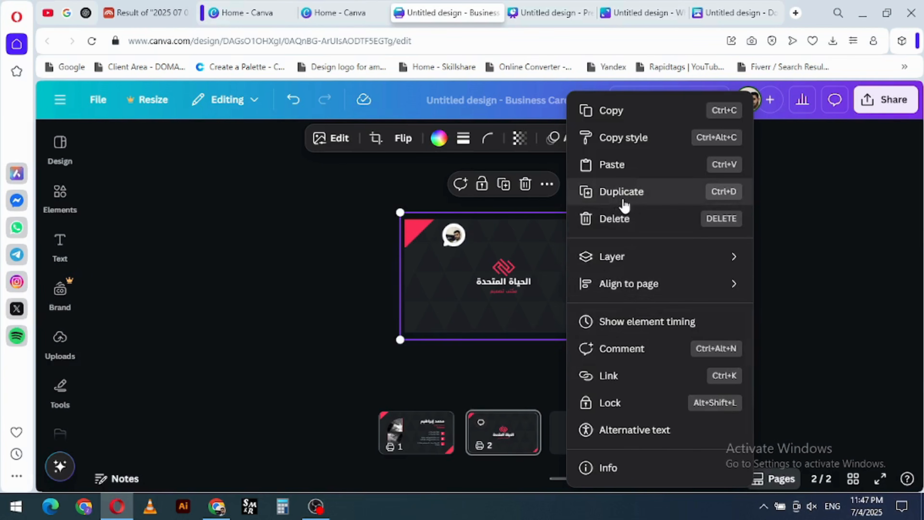
left_click(422, 305)
mouse_move(399, 212)
left_mouse_down()
mouse_move(445, 242)
mouse_move(402, 215)
mouse_move(454, 260)
mouse_move(418, 264)
mouse_move(395, 220)
left_mouse_up()
- Set the triangle pattern's transparency to 100, try shifting the pattern sideways across the card and undo the move
left_click(519, 138)
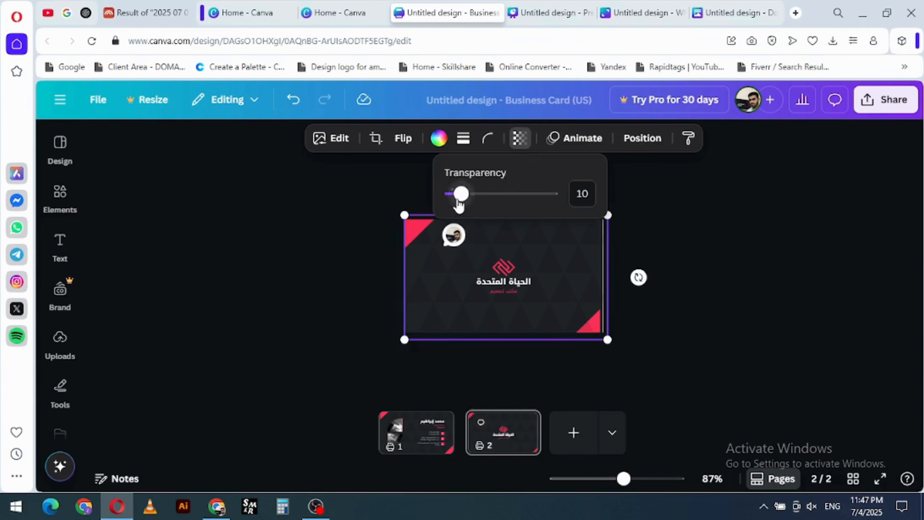
left_click_drag(461, 194, 581, 201)
left_click(576, 259)
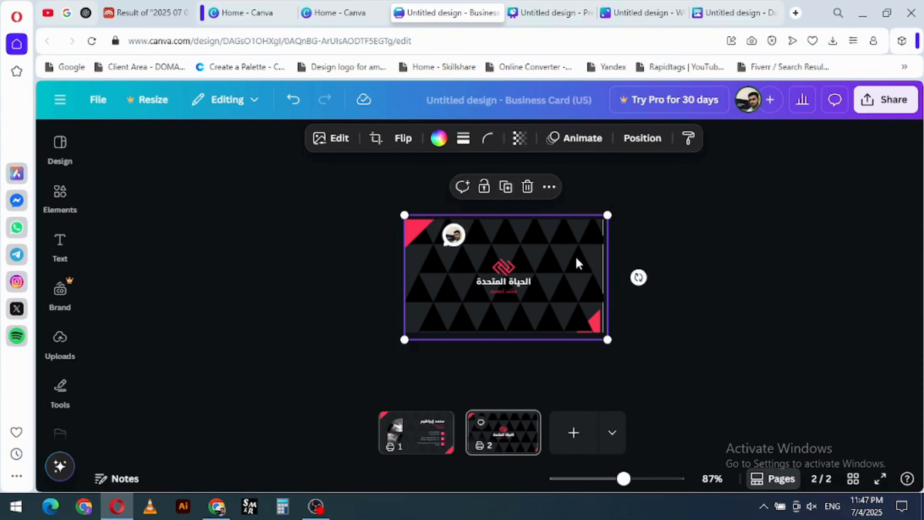
scroll(600, 333, "up", 5, "ctrl")
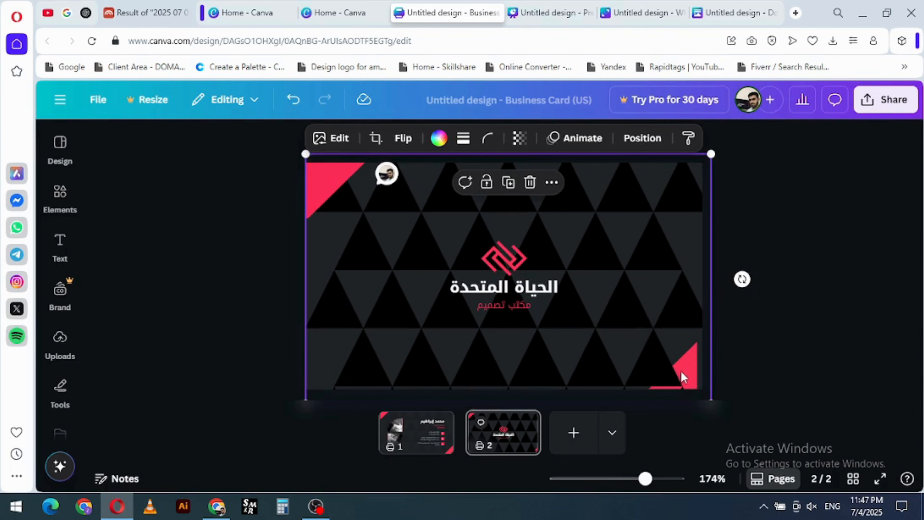
left_click_drag(634, 359, 580, 355)
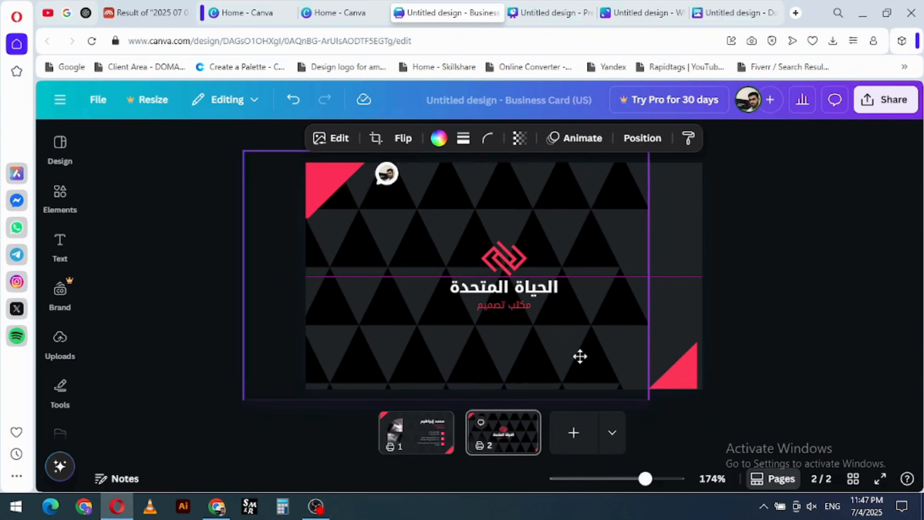
key("ctrl+z")
- Set the triangle pattern's transparency to 13 and deselect it
left_click(519, 138)
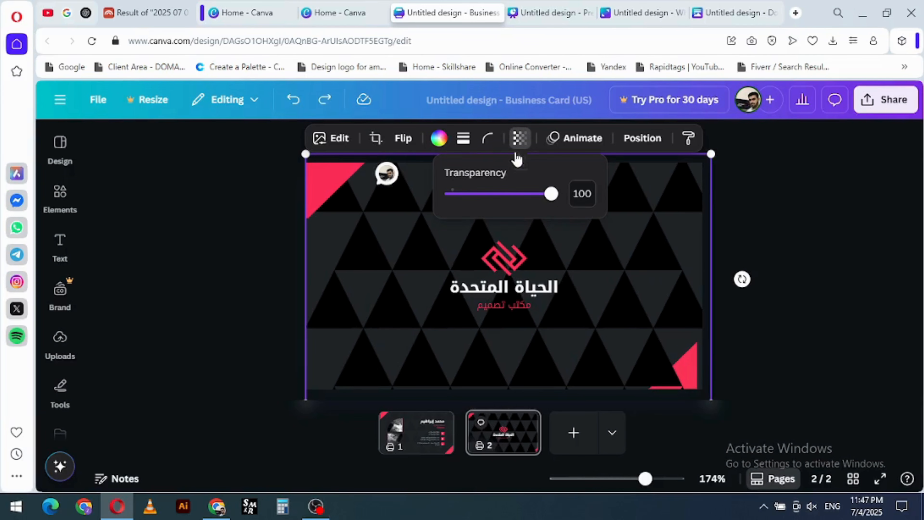
left_click_drag(549, 197, 463, 202)
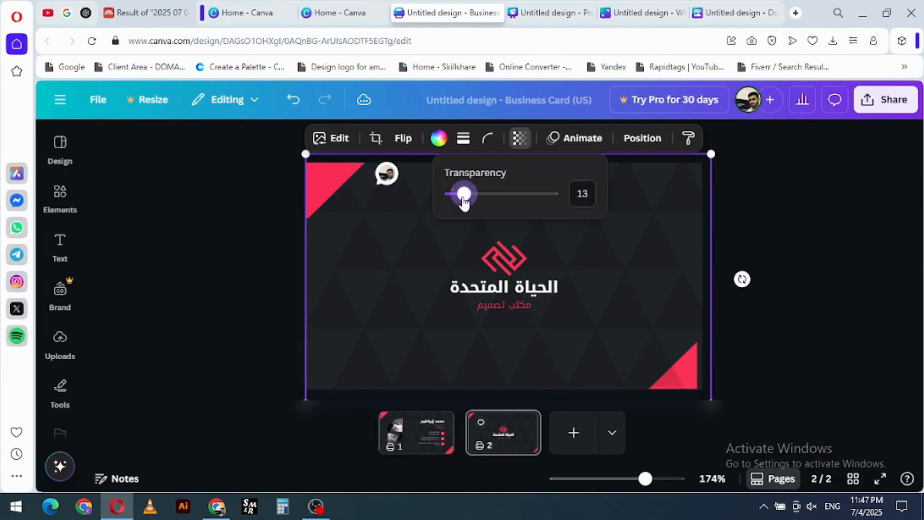
left_click(686, 355)
left_click(733, 355)
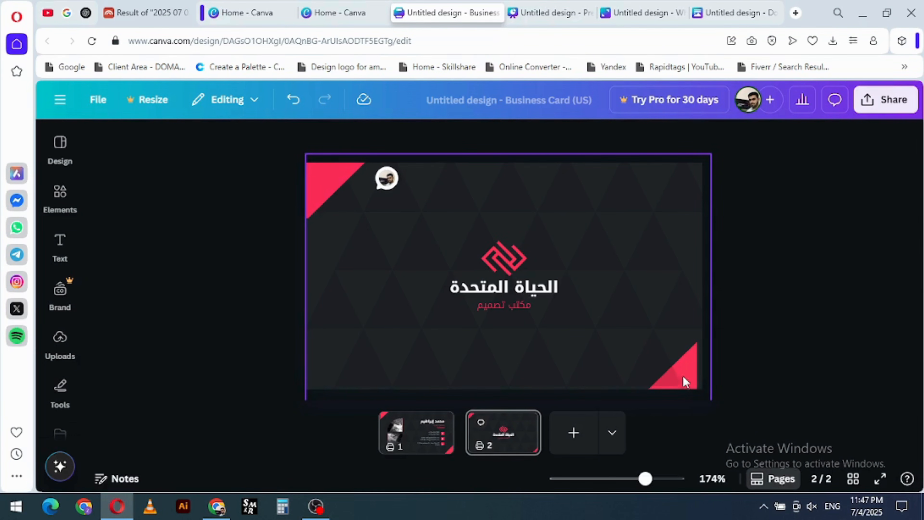
- Move the upper-left triangle's layer above the logo mark, directly below the red Arabic tagline
scroll(679, 377, "up", 5)
scroll(572, 314, "down", 6)
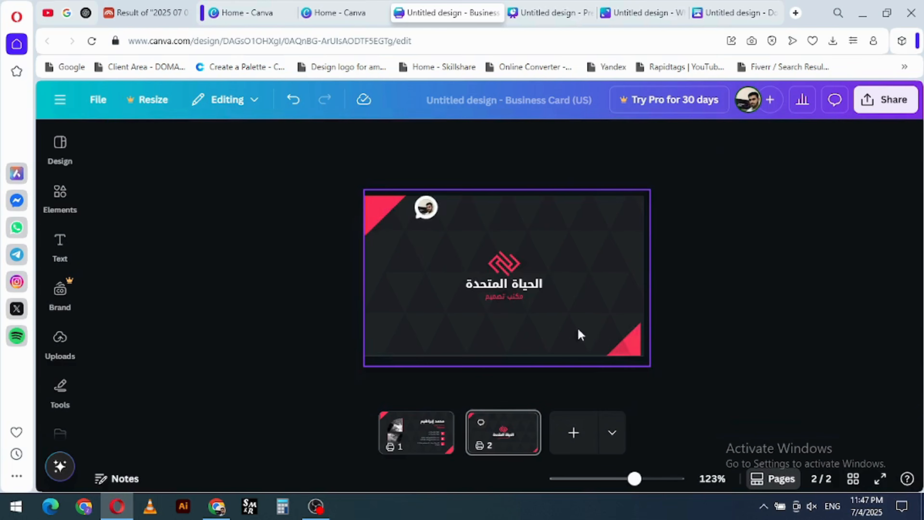
scroll(589, 334, "up", 3)
scroll(609, 335, "down", 1)
left_click(617, 322)
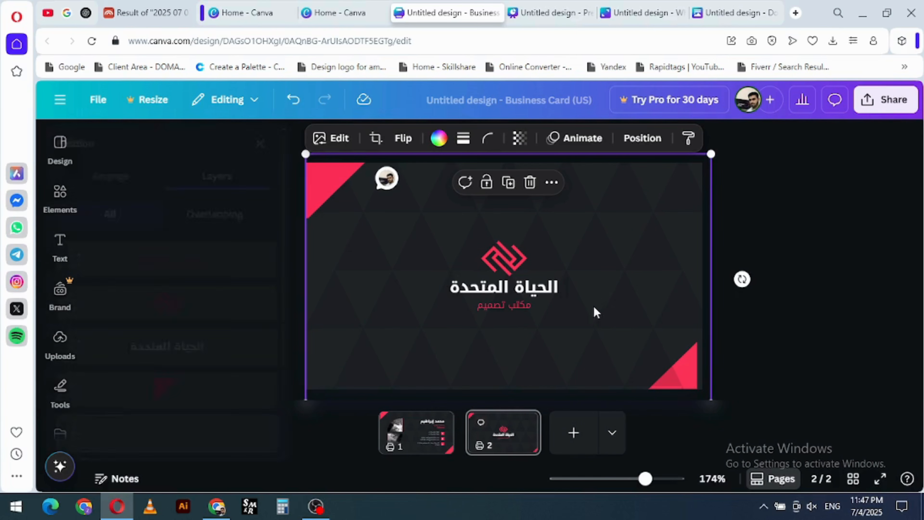
left_click(642, 138)
left_click_drag(239, 404, 229, 266)
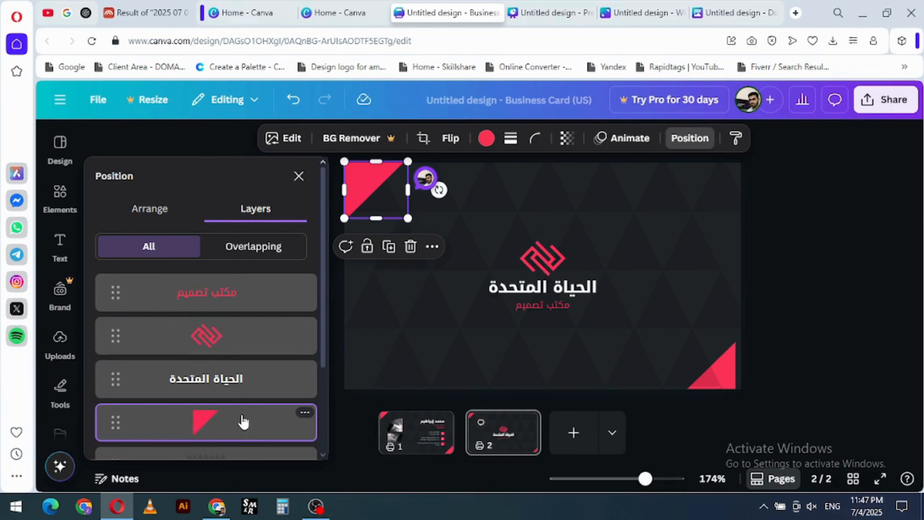
left_click_drag(240, 424, 258, 302)
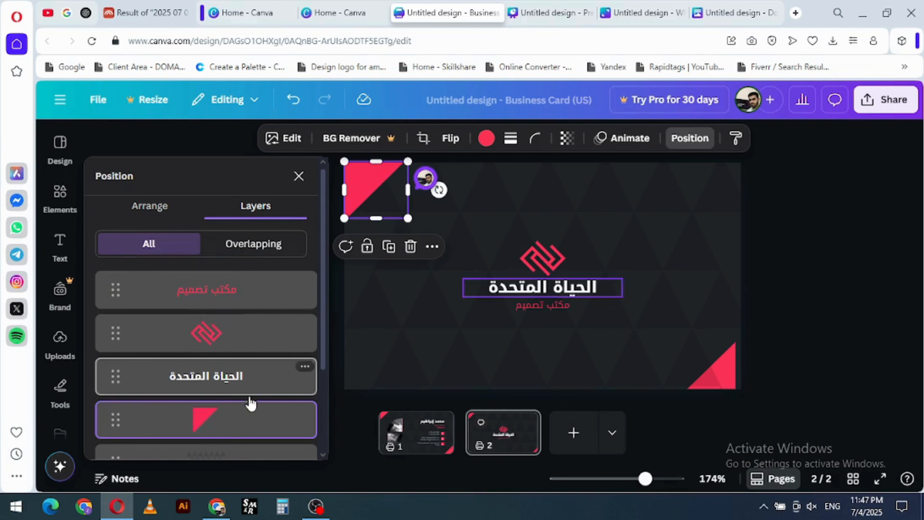
left_click_drag(249, 403, 243, 272)
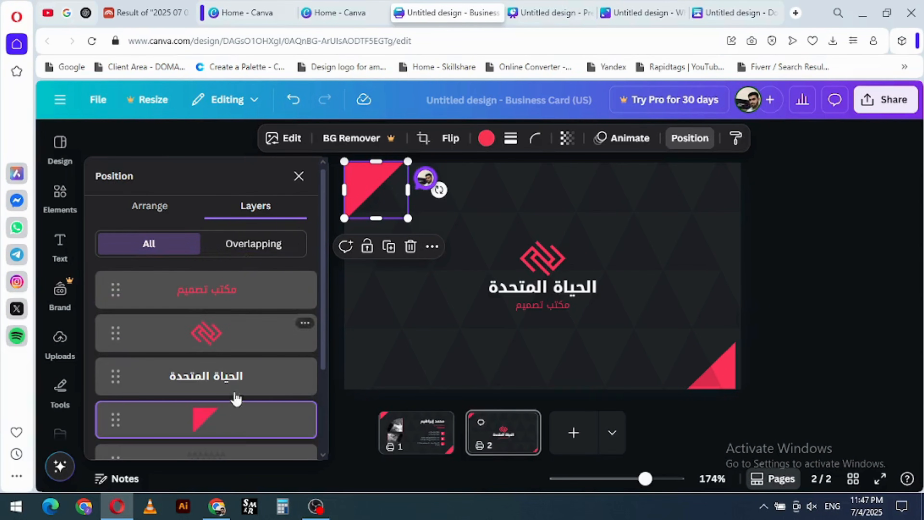
left_click_drag(237, 397, 218, 318)
- Move the lower-right triangle's layer directly beneath the upper-left triangle, above the logo mark, and close the layer list
left_click(675, 368)
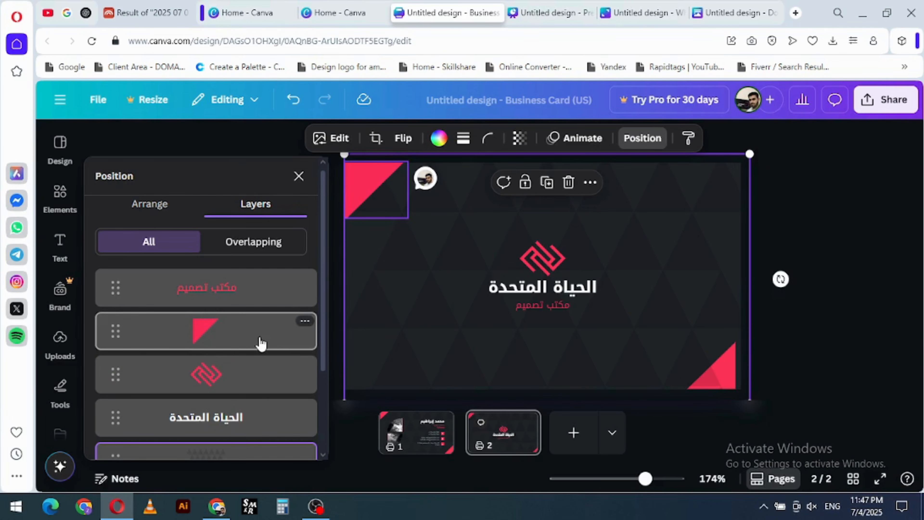
scroll(261, 343, "down", 3)
left_click_drag(221, 402, 222, 267)
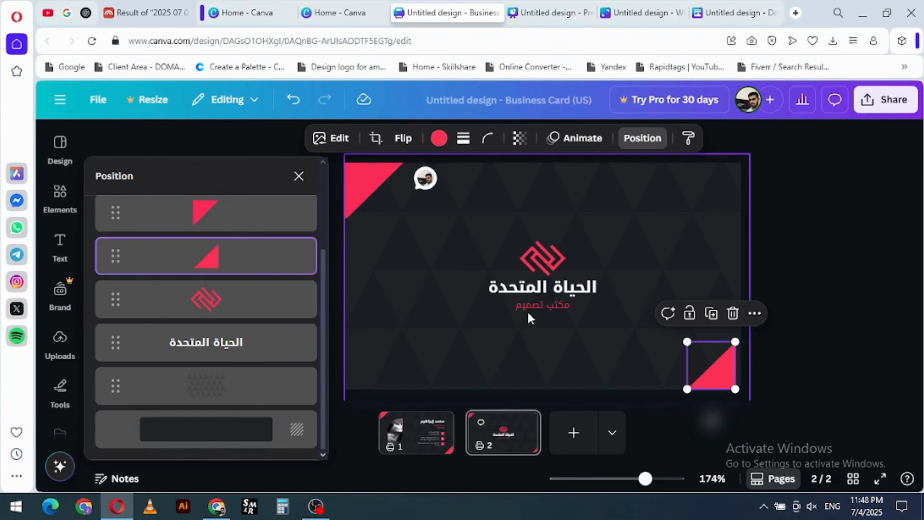
scroll(527, 318, "down", 5)
scroll(516, 313, "up", 2)
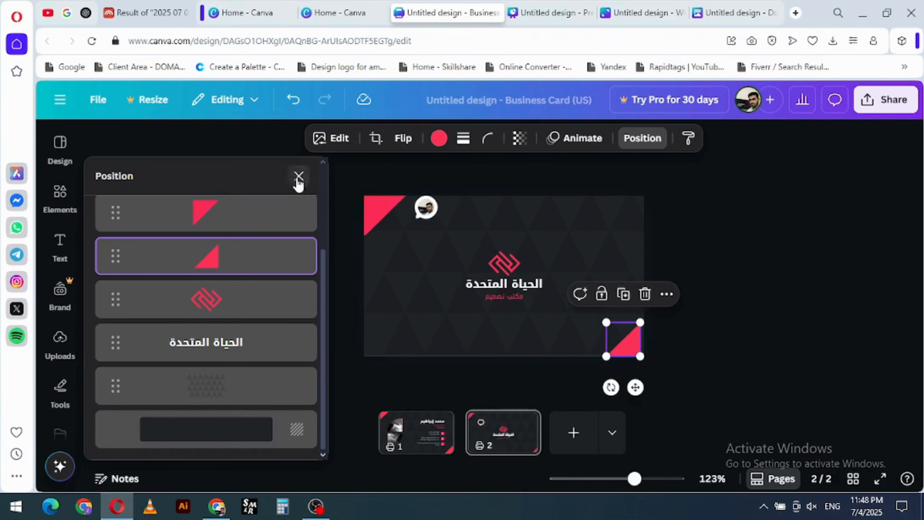
left_click(299, 177)
- Browse the crop aspect ratios for the lower-right triangle and rotate it 19.8 degrees inside its crop frame
left_click(378, 139)
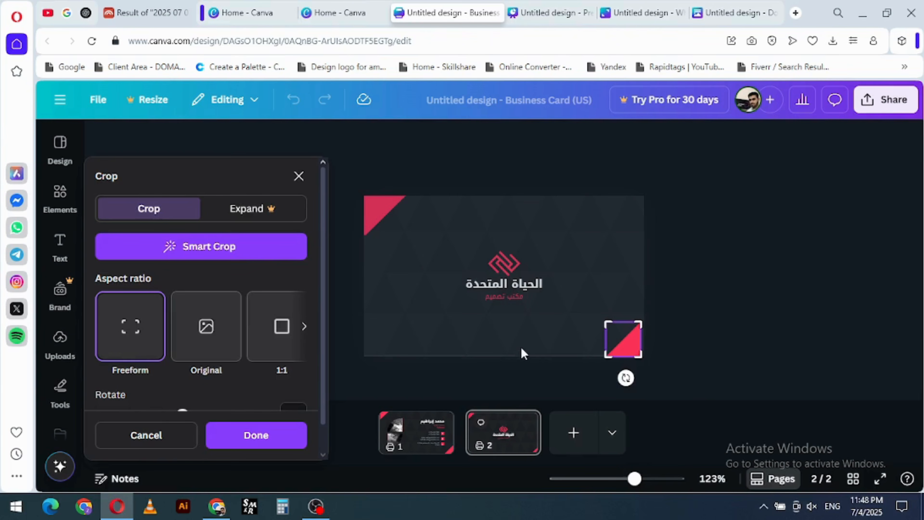
left_click(523, 337)
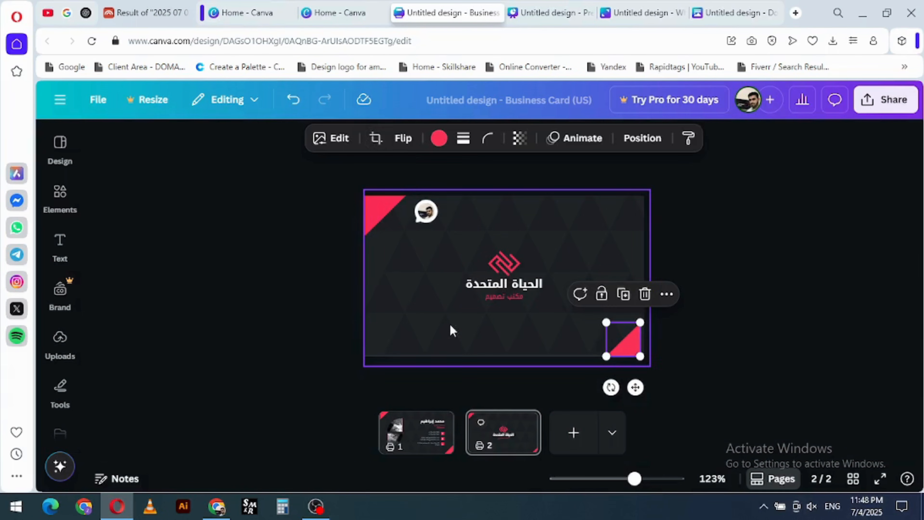
left_click(384, 139)
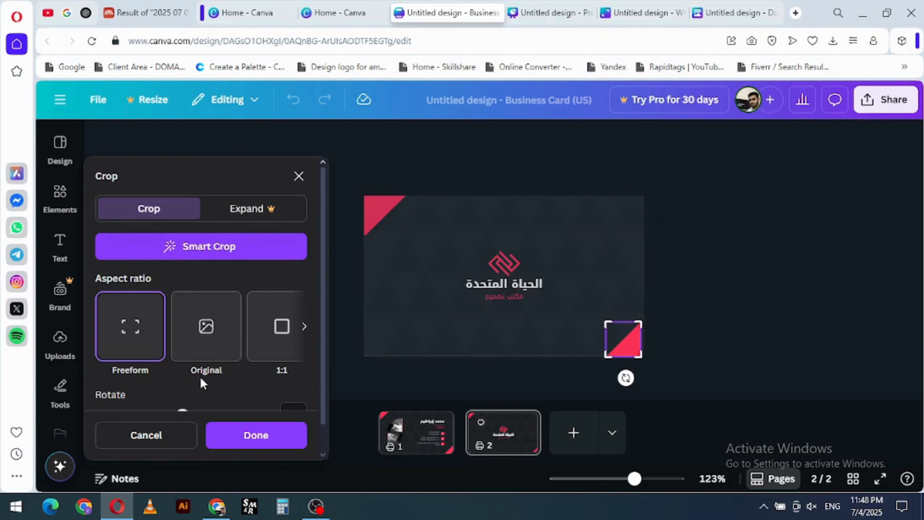
left_click(303, 327)
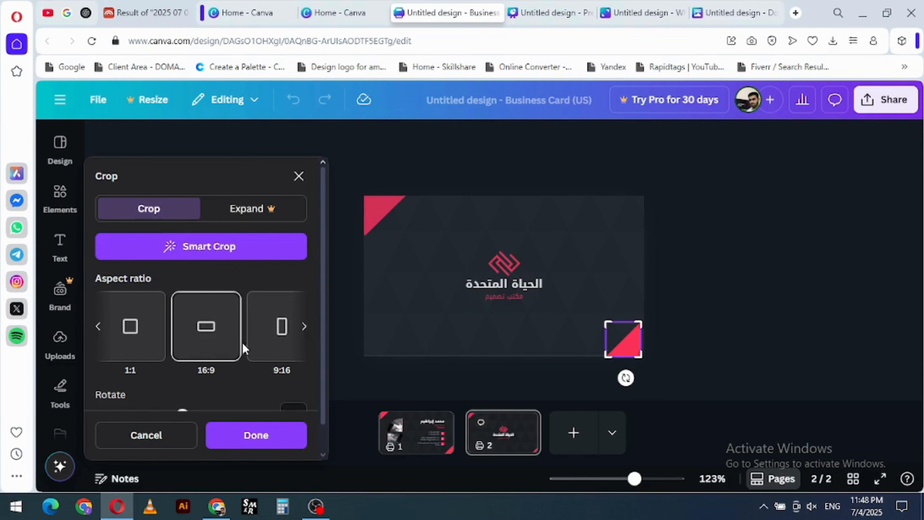
scroll(277, 339, "down", 1)
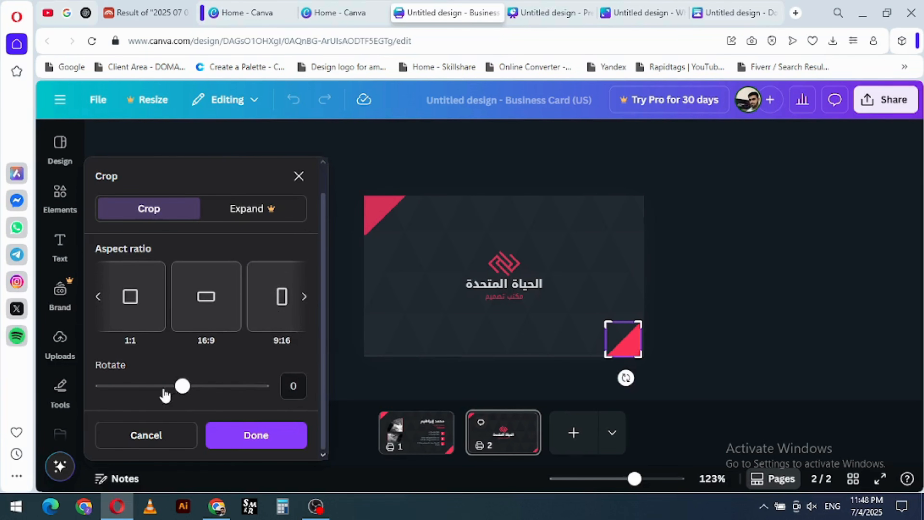
mouse_move(182, 385)
left_mouse_down()
mouse_move(128, 386)
mouse_move(193, 388)
left_mouse_up()
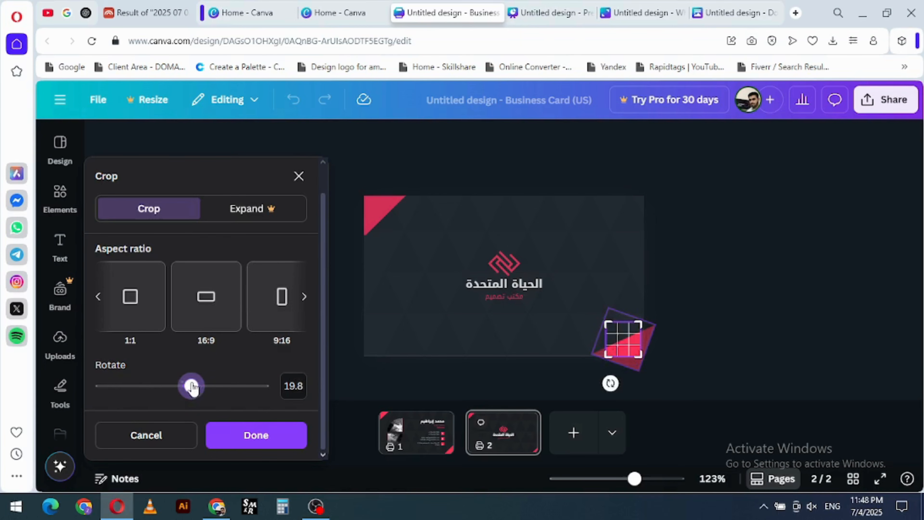
left_click(298, 177)
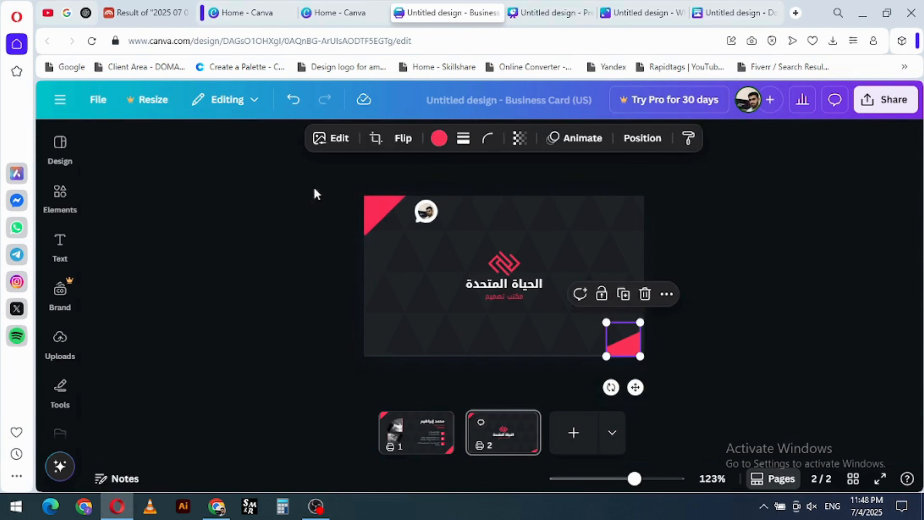
left_click(386, 275)
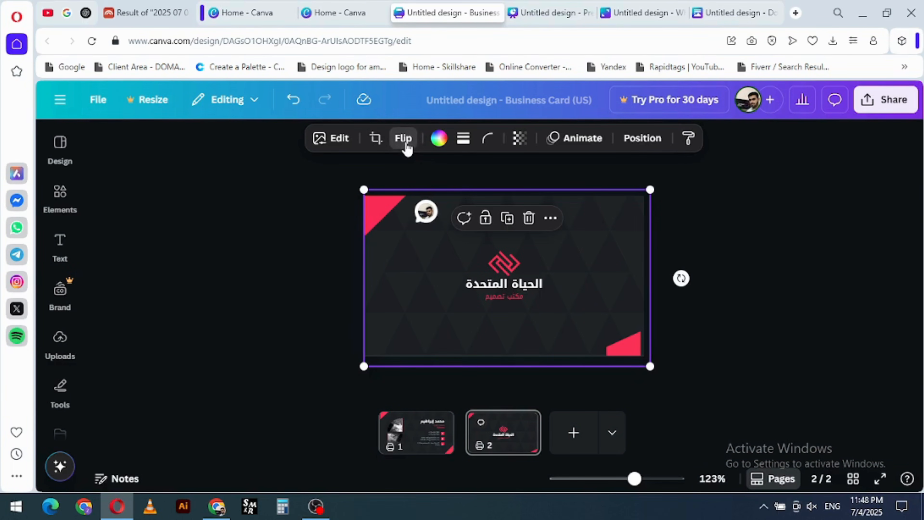
left_click(404, 138)
left_click(389, 227)
left_click(384, 220)
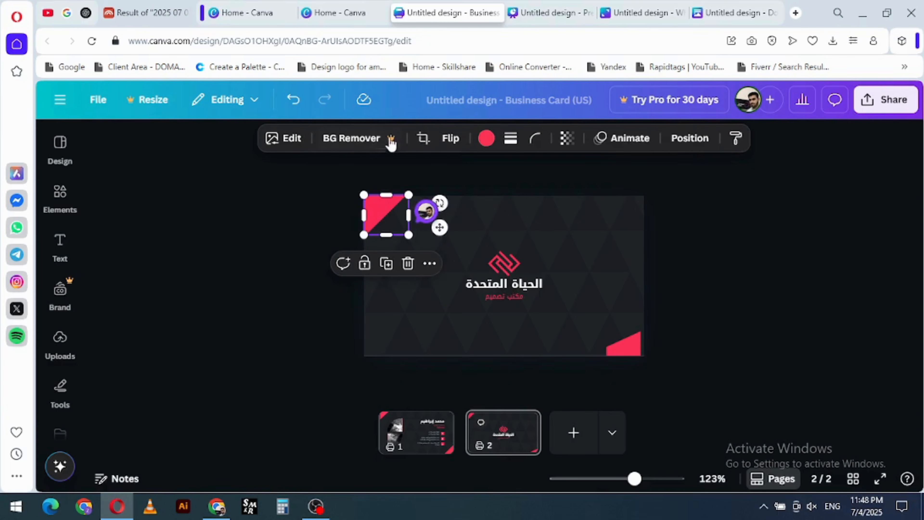
left_click(414, 317)
- Delete the lower-right red triangle from page 2
left_click(629, 347)
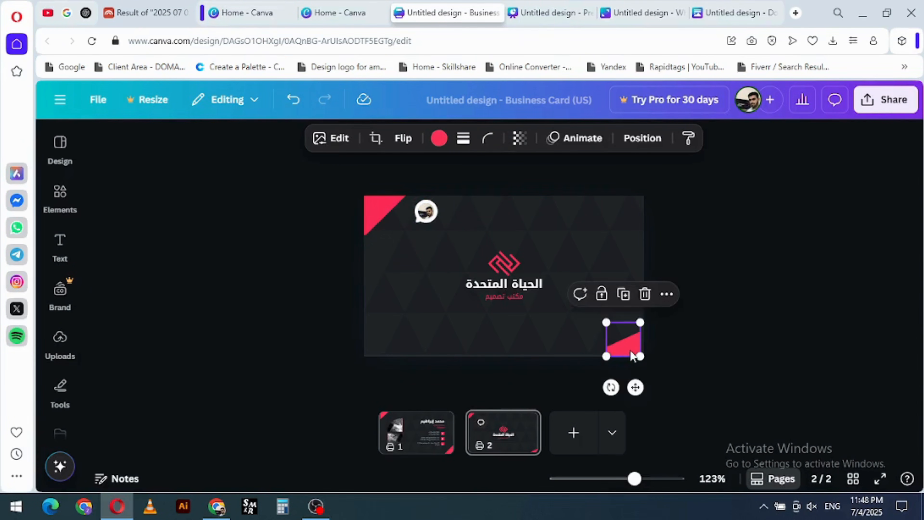
left_click_drag(630, 350, 622, 322)
key("Delete")
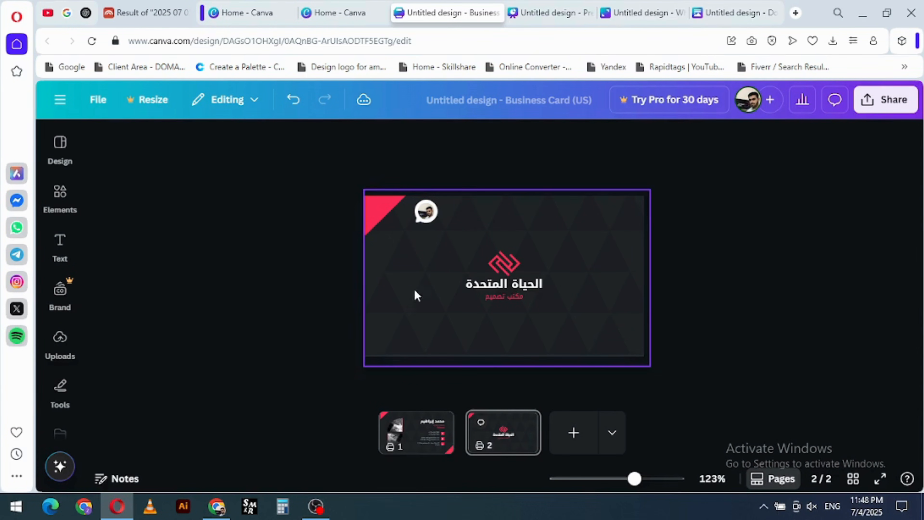
- Flip the upper-left red triangle horizontally and vertically
left_click(384, 213)
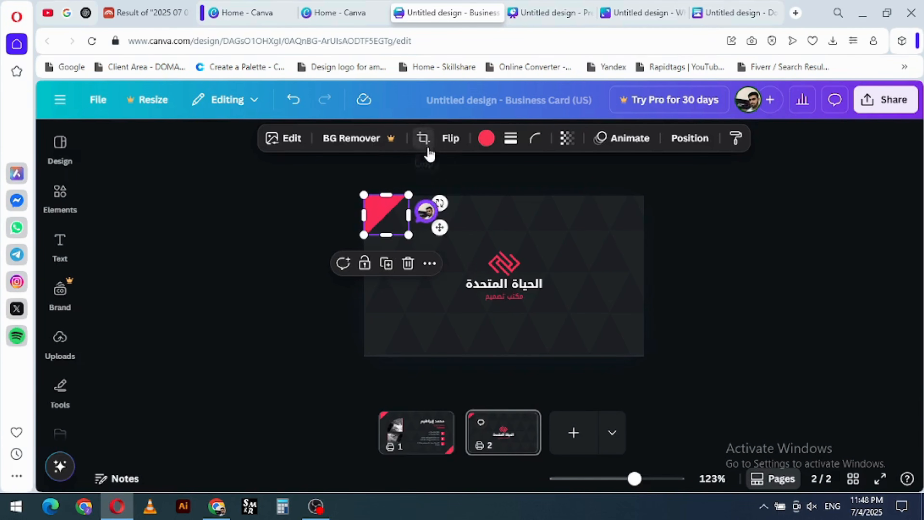
left_click(450, 139)
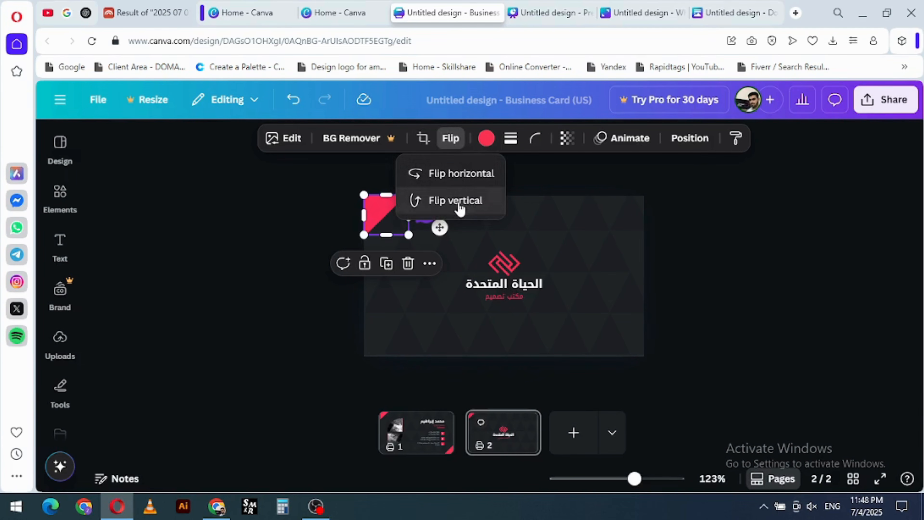
left_click(456, 175)
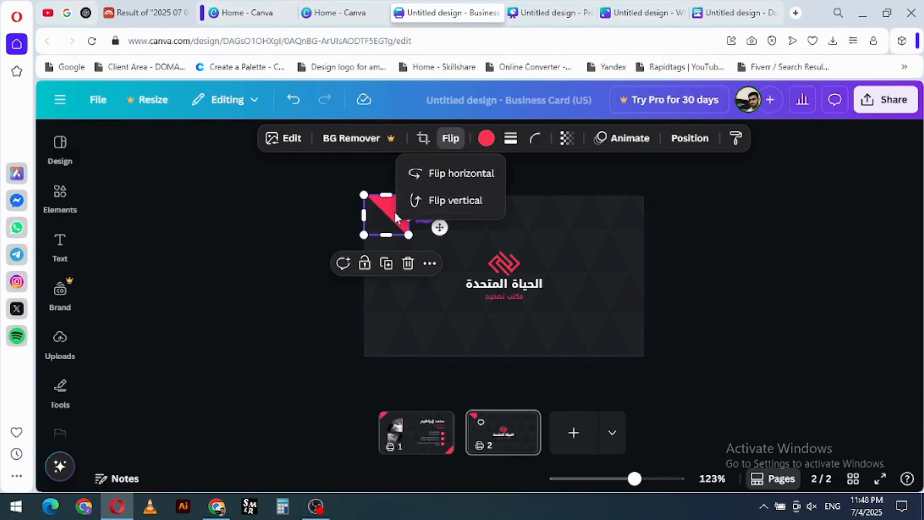
left_click(445, 207)
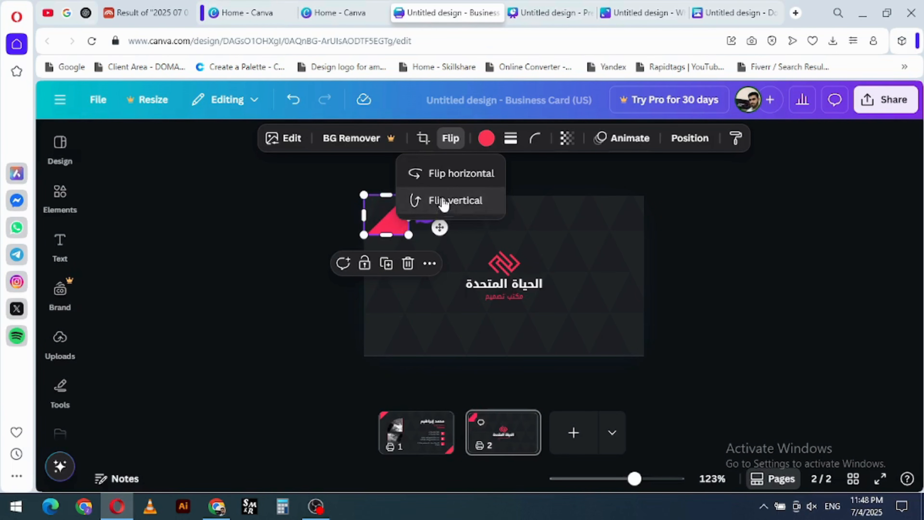
- Recolor the upper-left red triangle on page 2 light blue (#38b6ff)
left_click(558, 179)
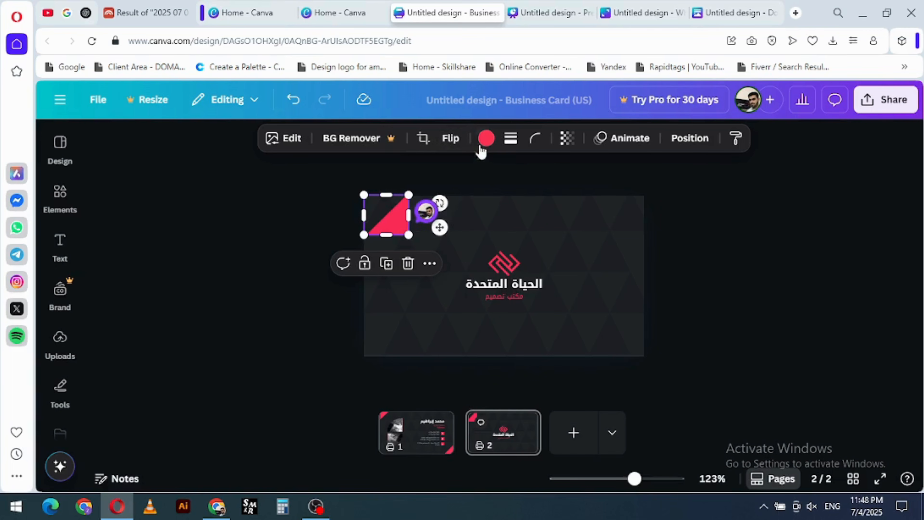
left_click(486, 138)
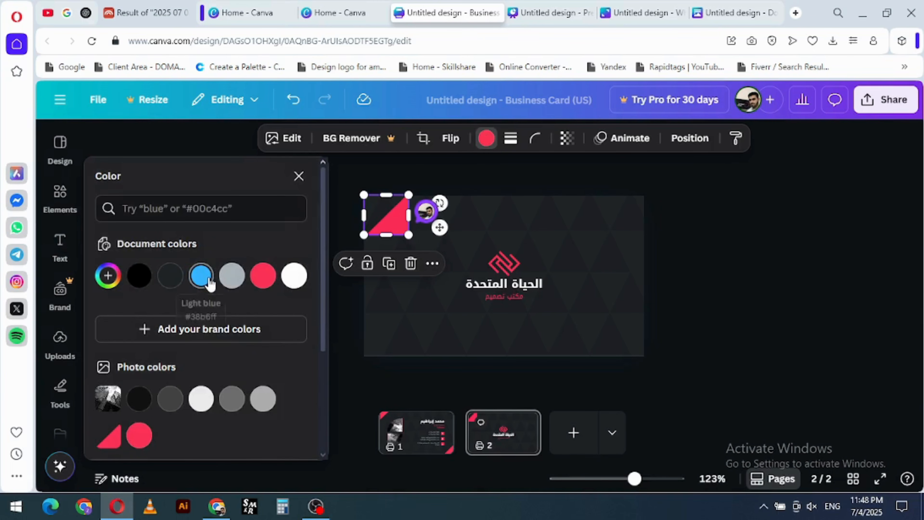
left_click(201, 276)
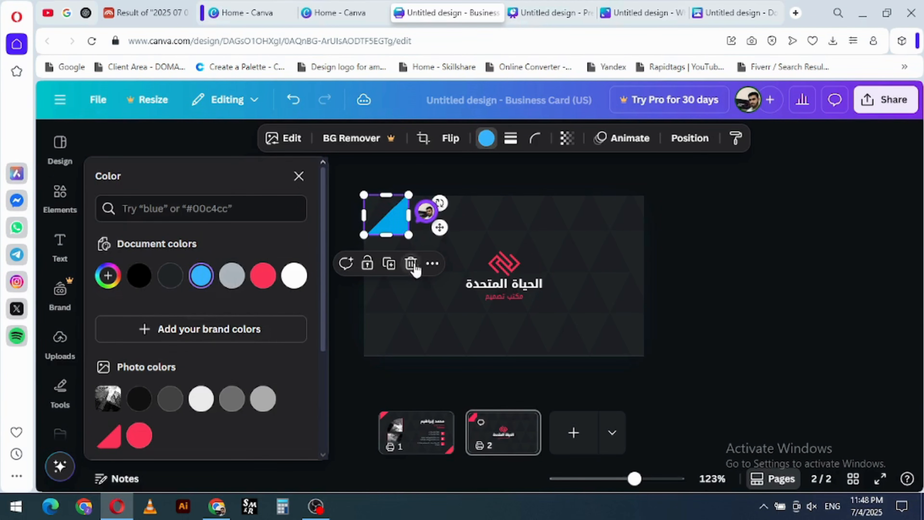
left_click(427, 291)
left_click(404, 220)
- Add a long-dashed stroke of weight 5 around the triangle and move it inward from the card's corner
left_click(510, 138)
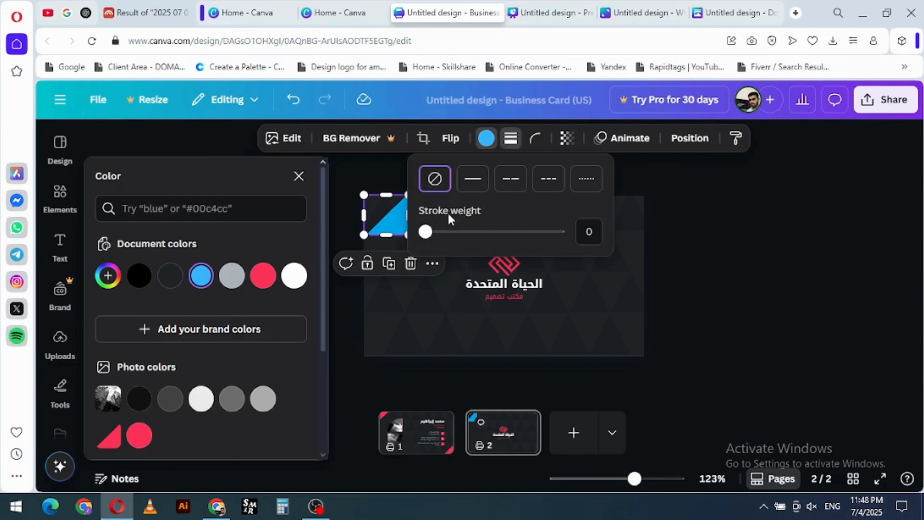
left_click(397, 293)
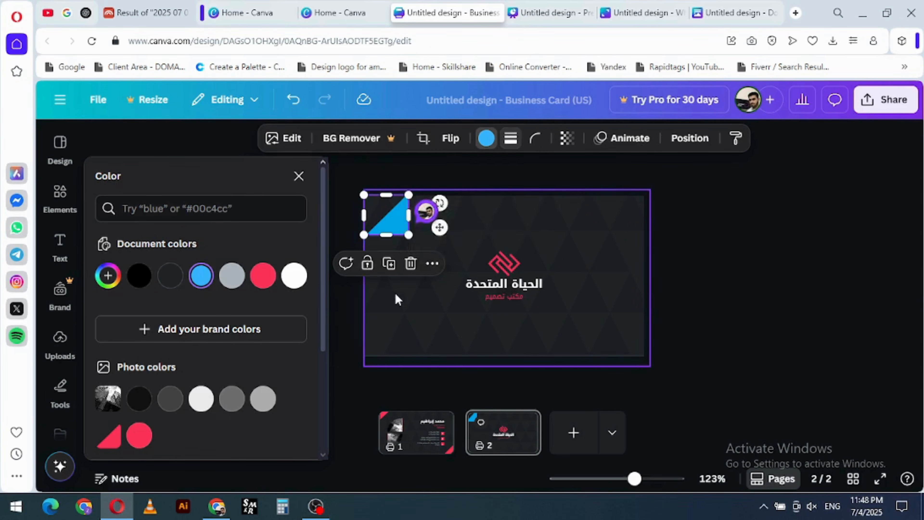
left_click(404, 218)
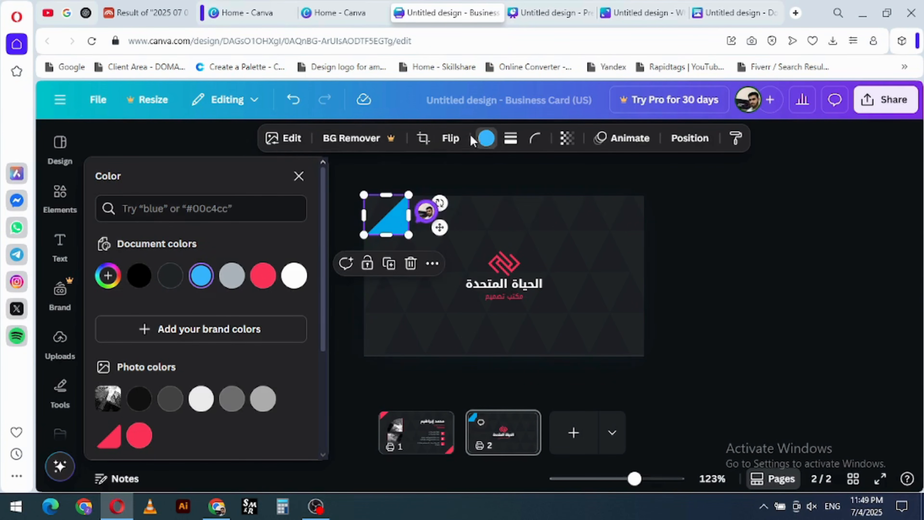
scroll(387, 221, "up", 5)
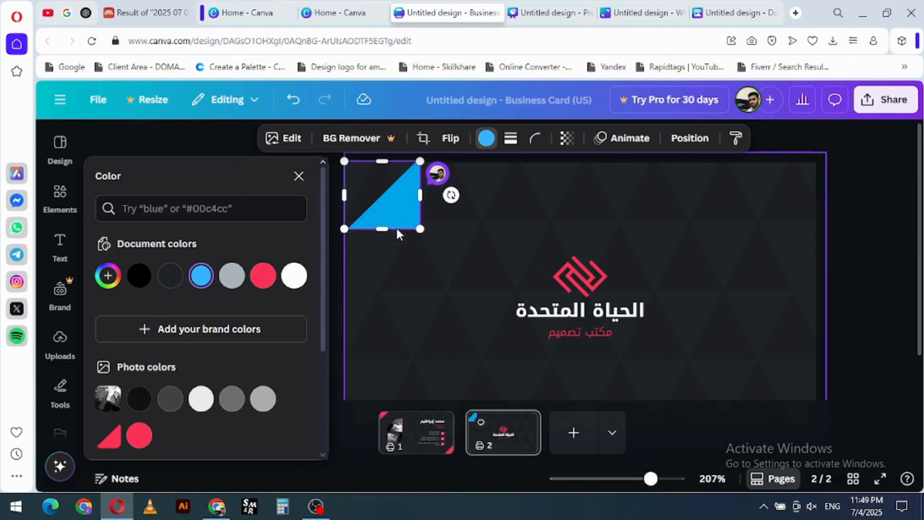
left_click(510, 140)
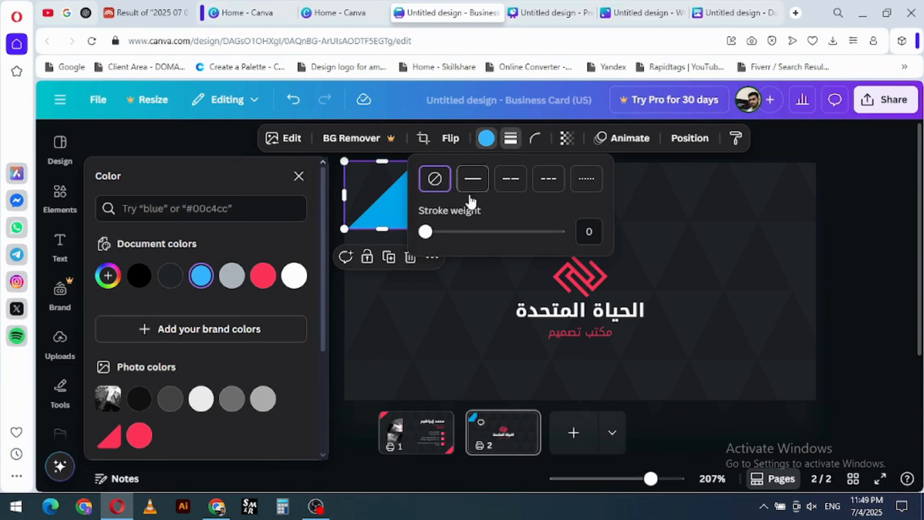
mouse_move(422, 232)
left_mouse_down()
mouse_move(456, 231)
mouse_move(432, 232)
left_mouse_up()
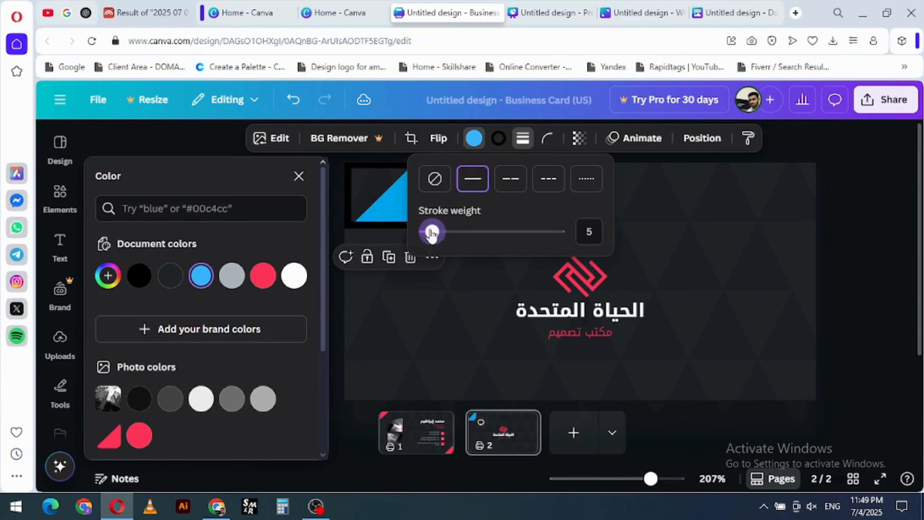
left_click(510, 179)
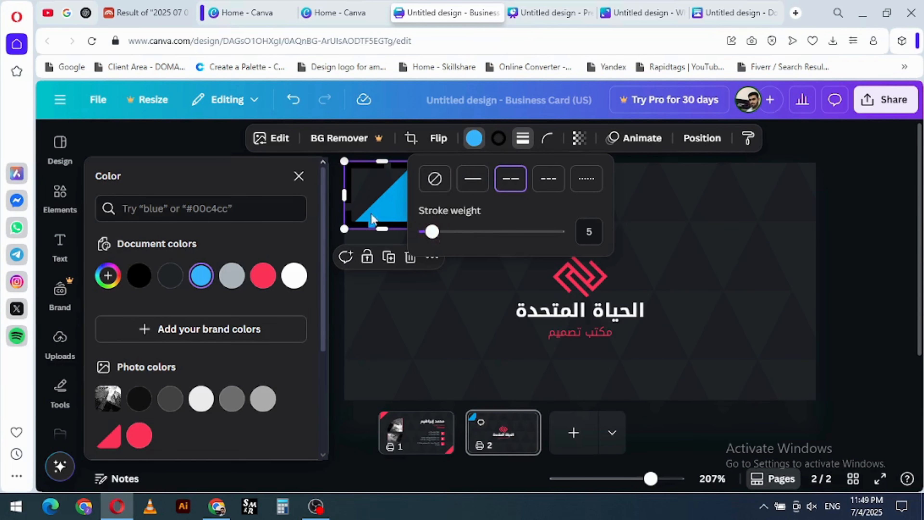
mouse_move(371, 213)
left_mouse_down()
mouse_move(416, 313)
mouse_move(416, 285)
left_mouse_up()
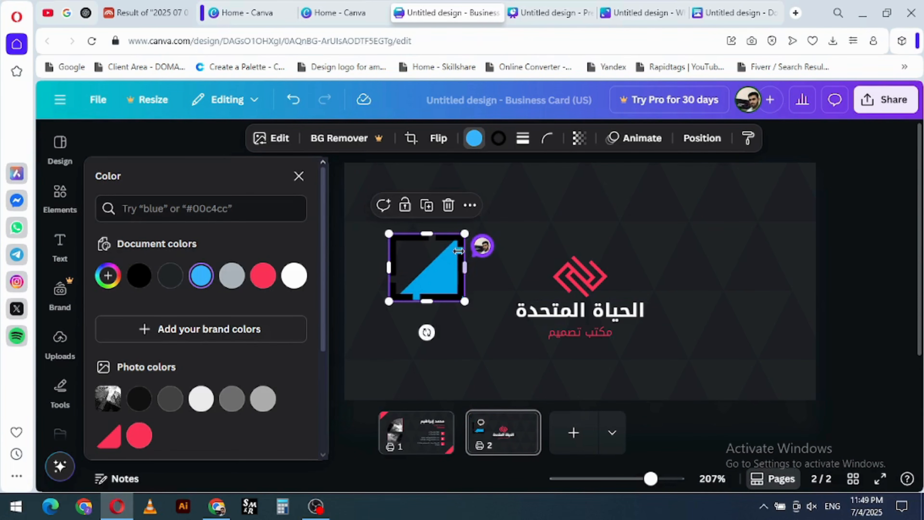
- Recolor the triangle vivid crimson (#fd3358) and make its stroke white
left_click(266, 281)
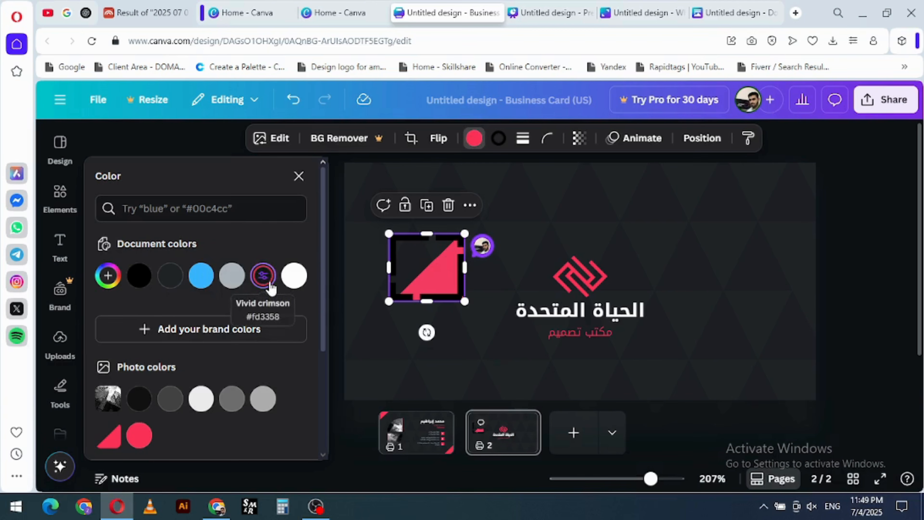
left_click(499, 139)
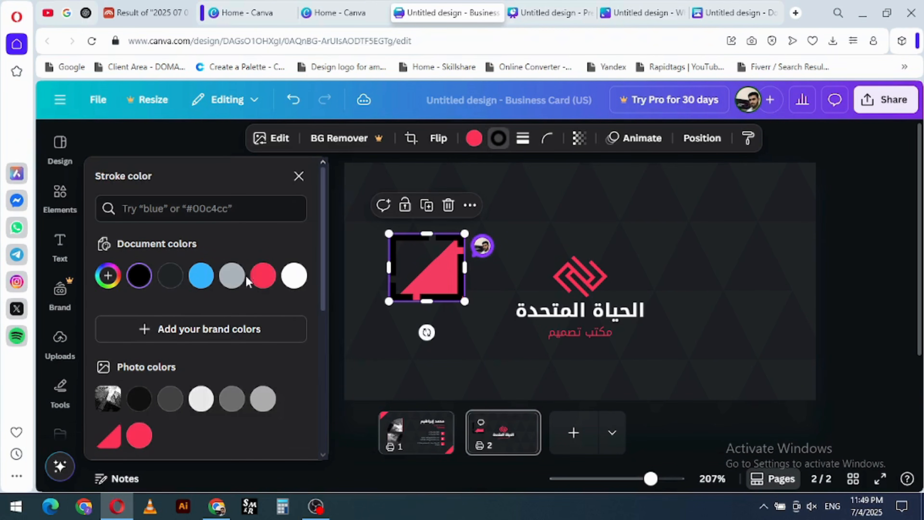
left_click(295, 277)
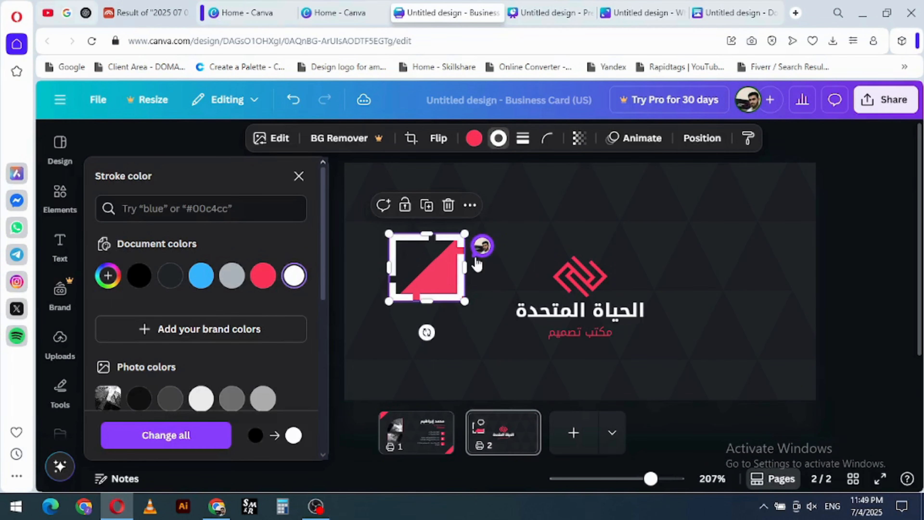
- Try a thinner, short-dashed stroke on the triangle, and settle on the dotted style with a weight of 5
left_click(524, 139)
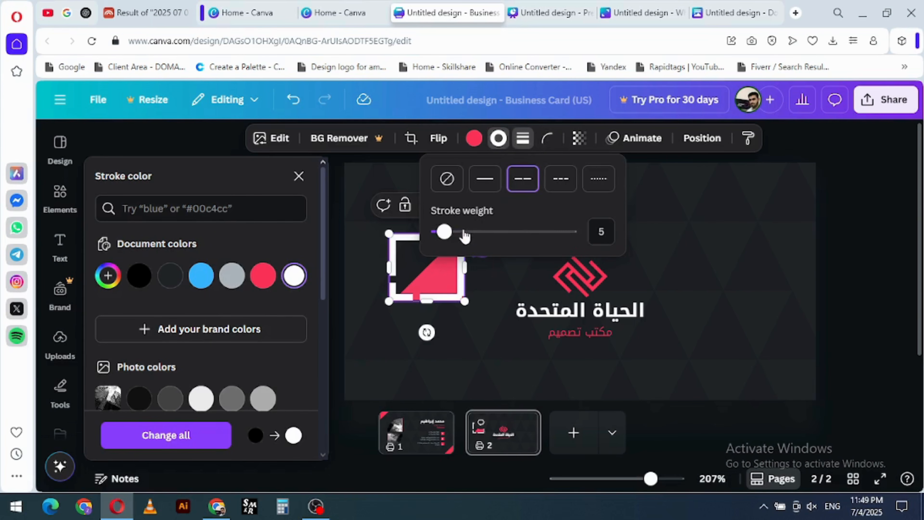
left_click_drag(464, 236, 443, 234)
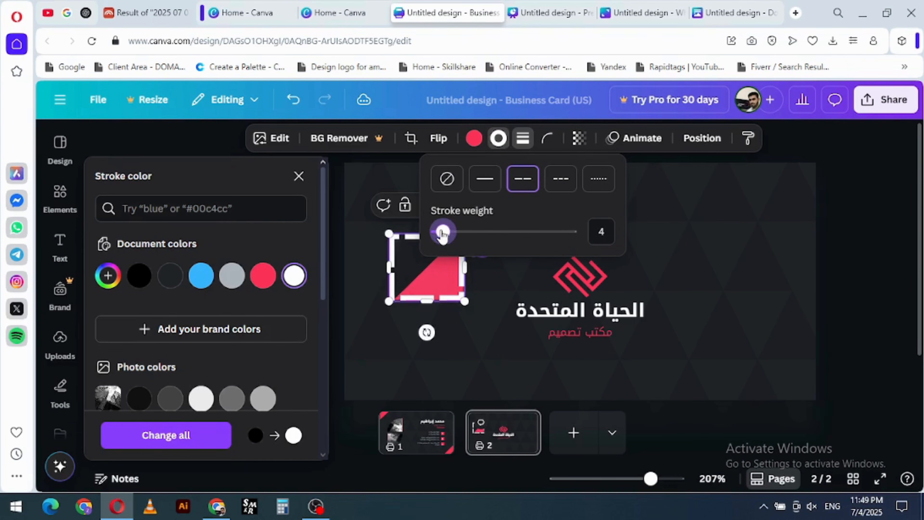
left_click(559, 182)
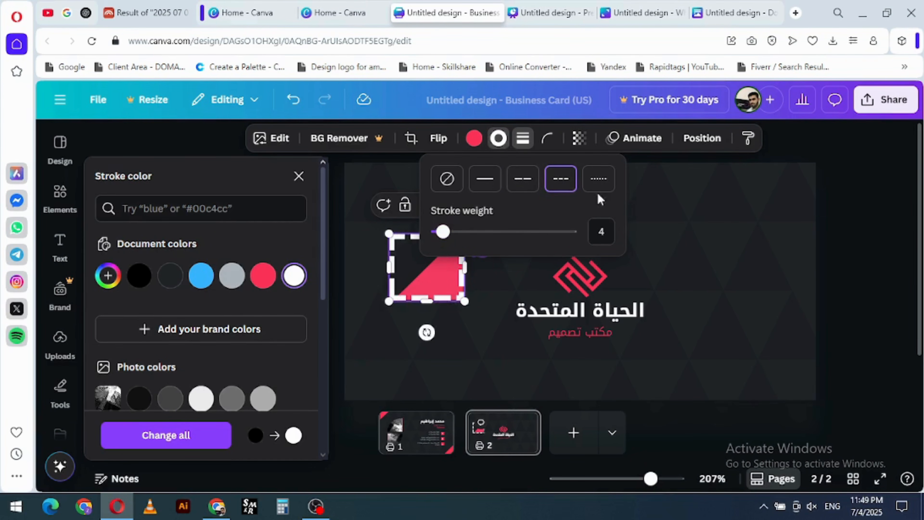
left_click(598, 179)
mouse_move(441, 232)
left_mouse_down()
mouse_move(455, 233)
mouse_move(443, 233)
left_mouse_up()
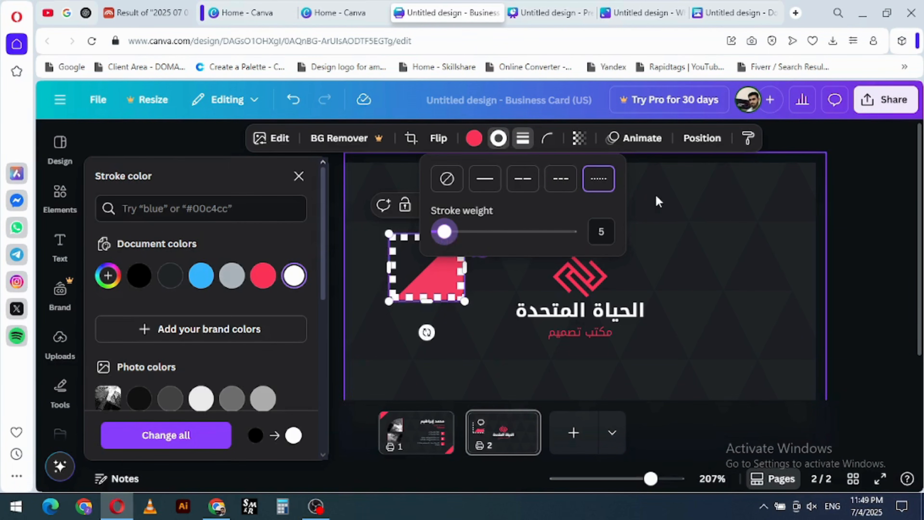
- Try out the triangle's corner rounding, leaving it at 0, and make the triangle partly transparent
left_click(548, 138)
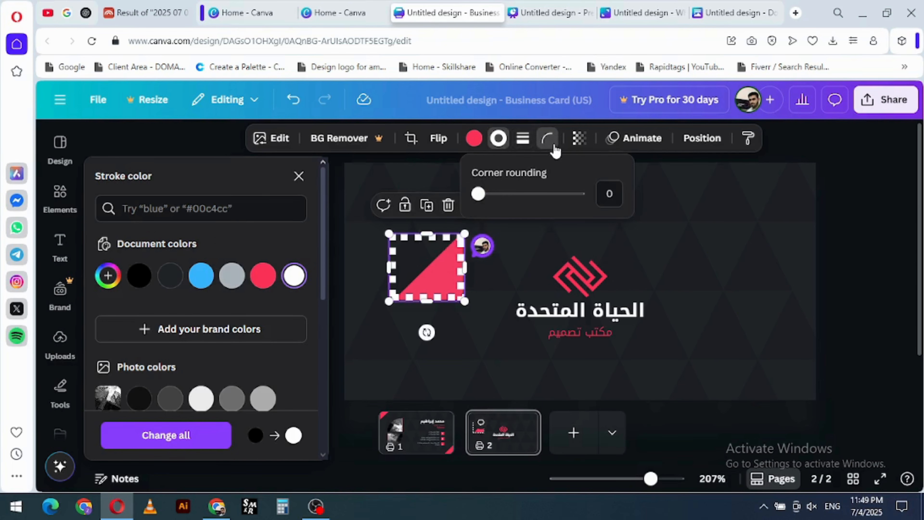
mouse_move(485, 197)
left_mouse_down()
mouse_move(500, 197)
mouse_move(478, 196)
left_mouse_up()
left_click(578, 138)
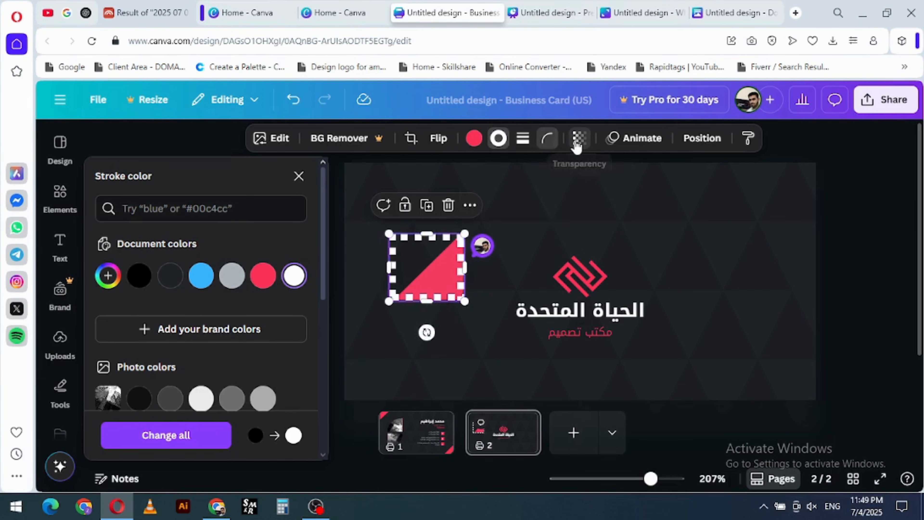
left_click_drag(606, 208, 580, 198)
- Browse the animation styles offered for the triangle photo and for the whole page, previewing page styles such as Chill and Drift
left_click(637, 147)
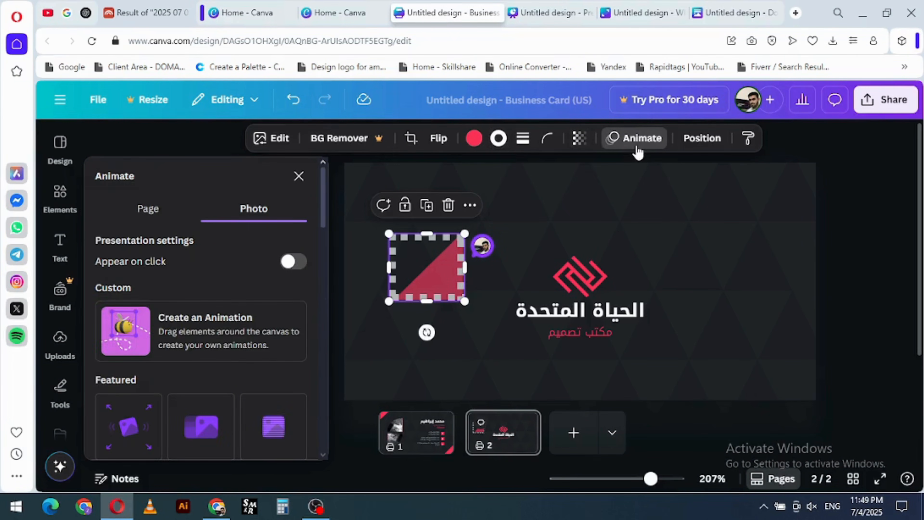
left_click(148, 209)
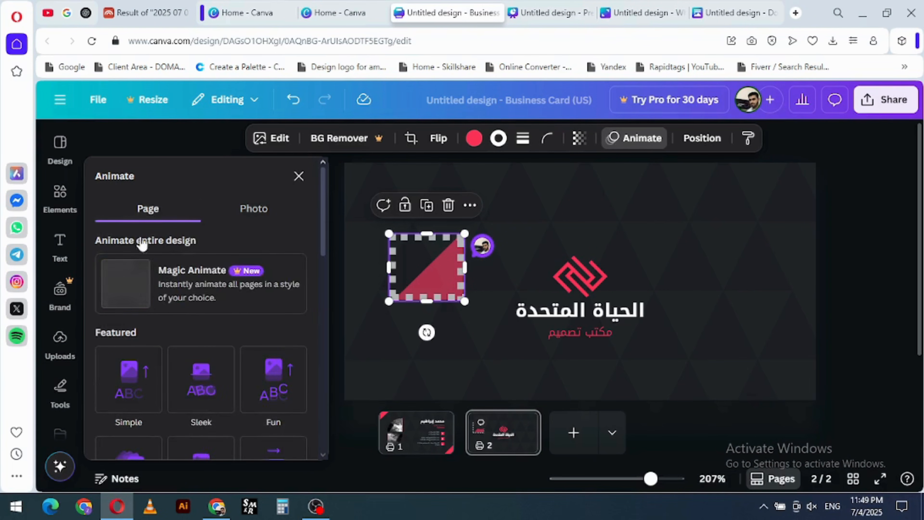
left_click(255, 210)
scroll(272, 327, "down", 2)
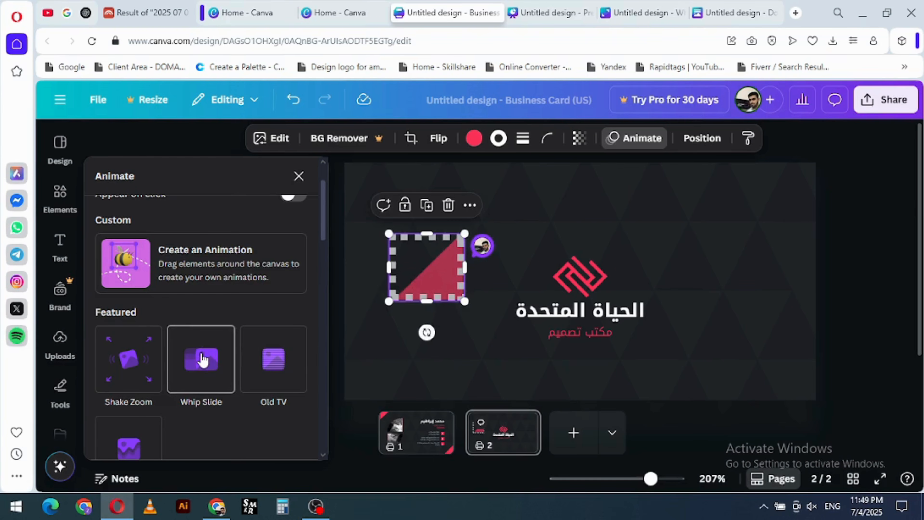
scroll(204, 339, "up", 2)
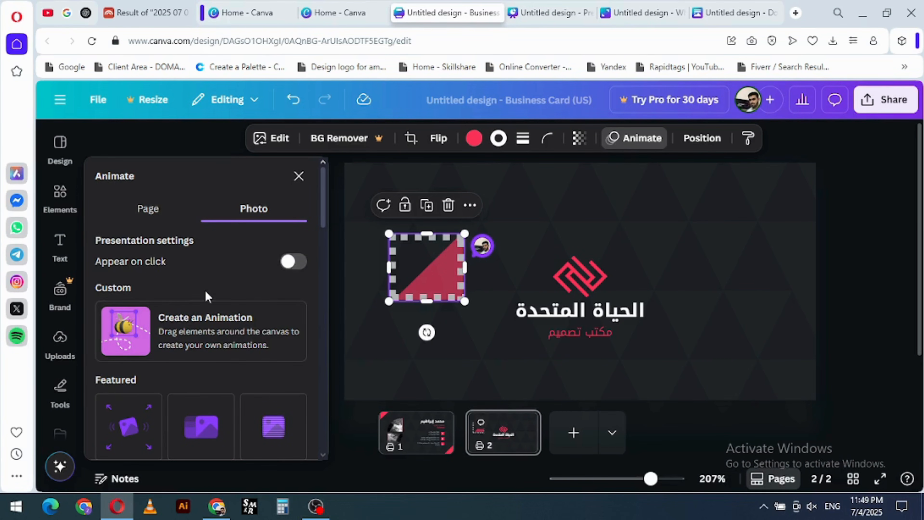
scroll(205, 290, "down", 2)
scroll(206, 296, "up", 2)
left_click(145, 210)
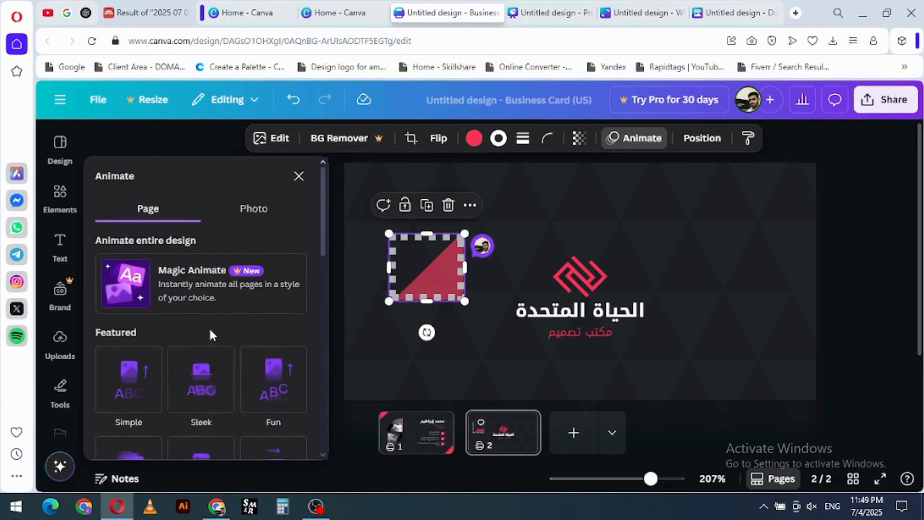
scroll(204, 324, "down", 4)
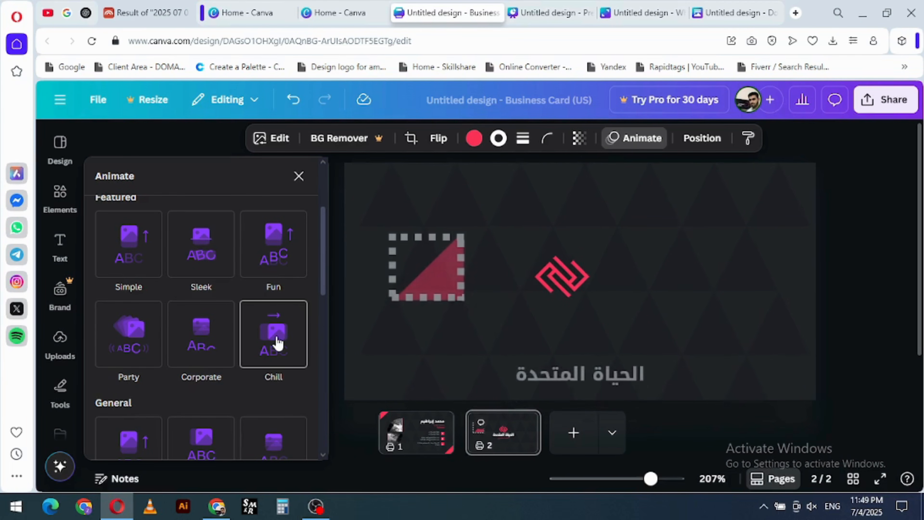
scroll(207, 342, "down", 4)
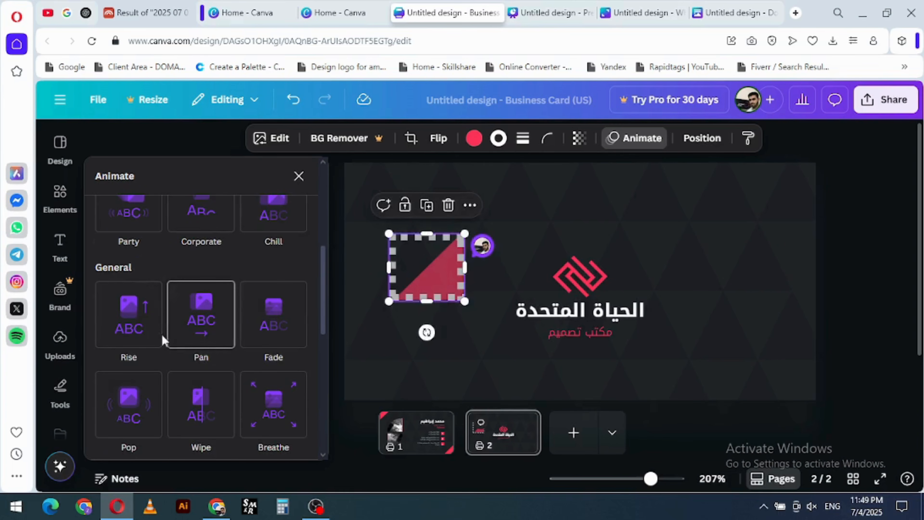
scroll(201, 354, "down", 3)
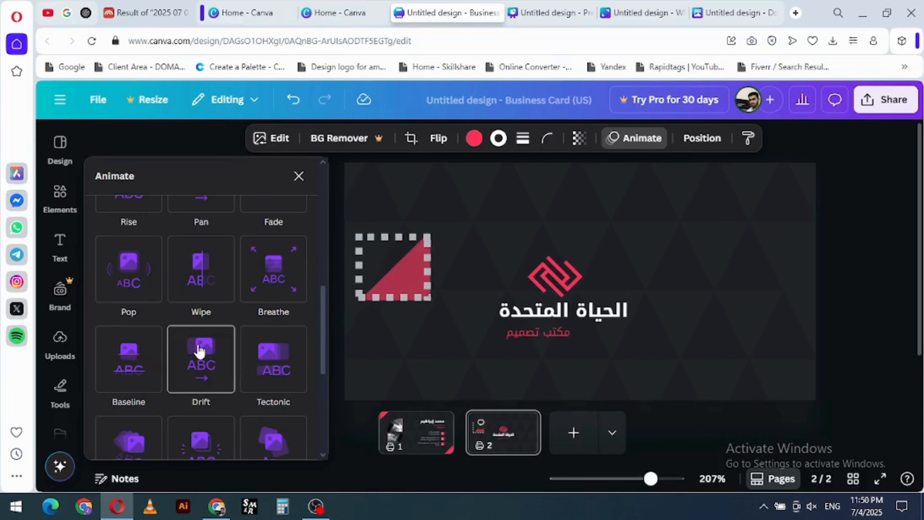
scroll(200, 351, "down", 4)
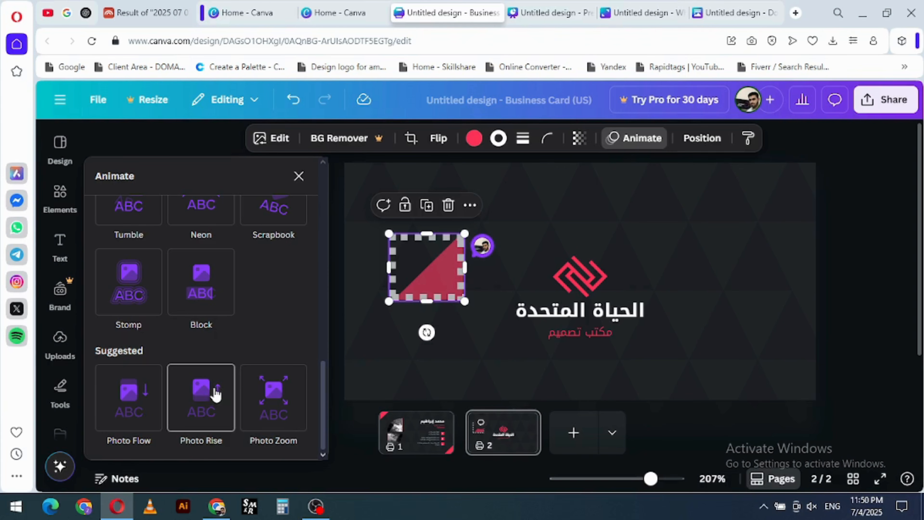
- Look back over the featured animation styles for the triangle photo and leave the animation options
scroll(200, 292, "up", 10)
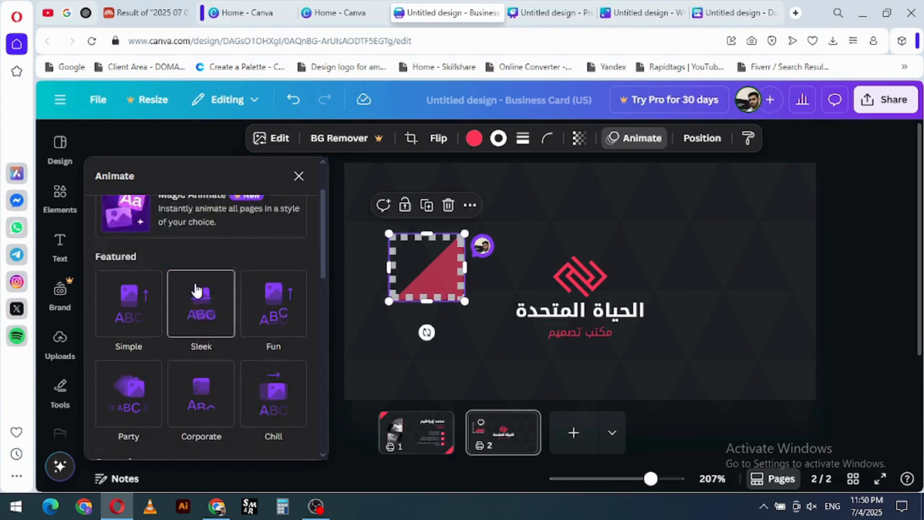
scroll(193, 291, "up", 1)
scroll(211, 352, "down", 1)
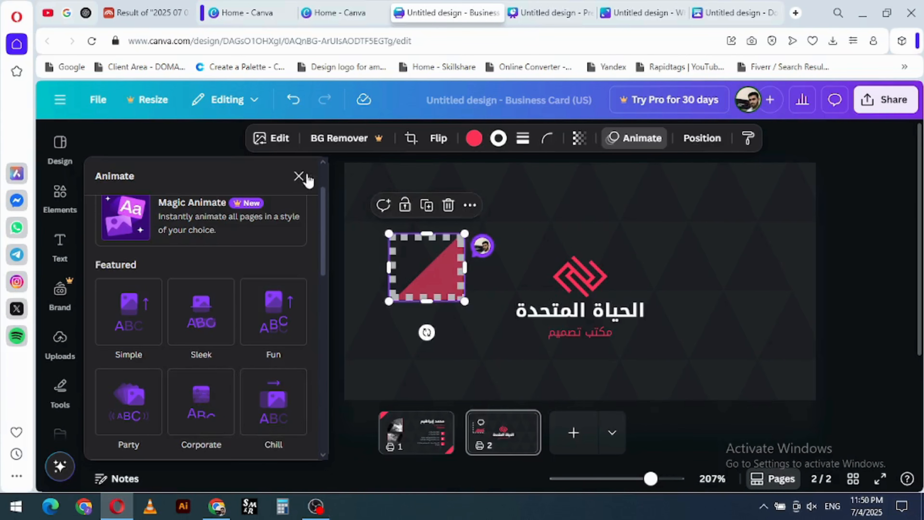
left_click(299, 177)
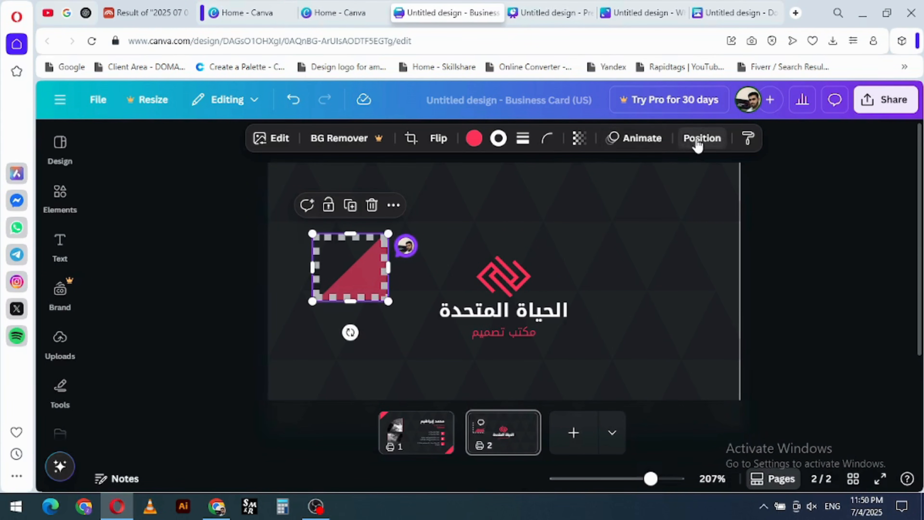
- Examine the card back's layer order and the triangle's arrange, page alignment, size and rotation settings
left_click(697, 141)
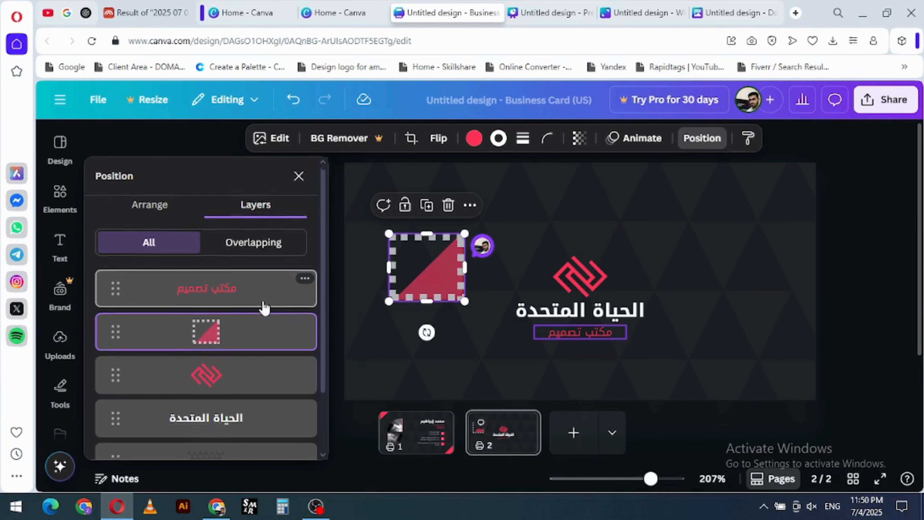
scroll(258, 305, "down", 2)
scroll(218, 269, "up", 2)
left_click(148, 210)
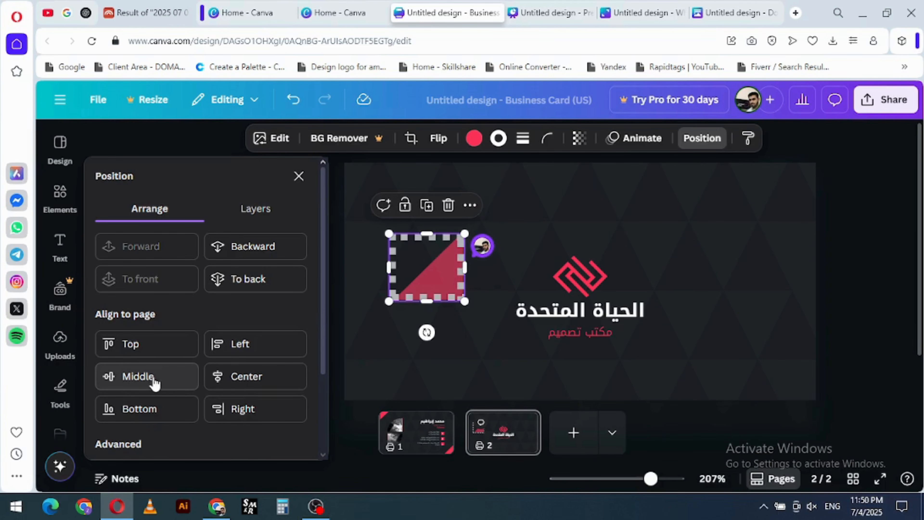
scroll(225, 388, "down", 3)
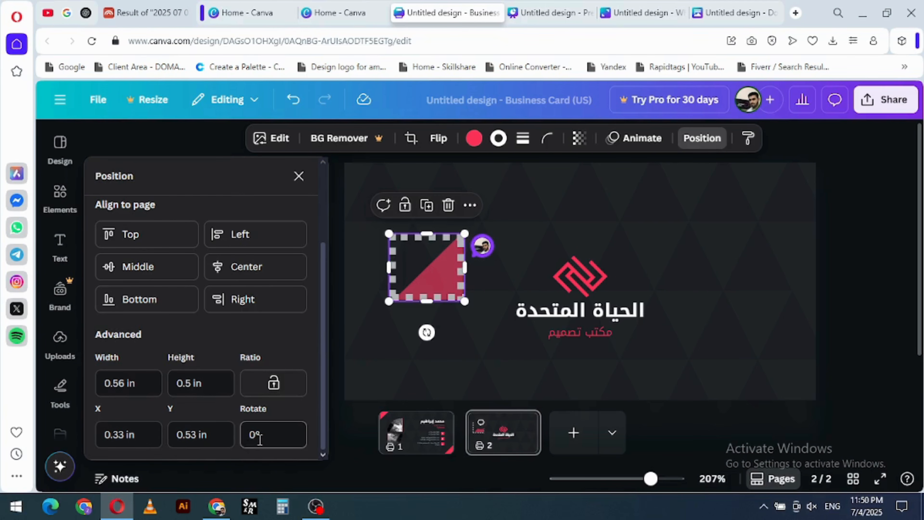
- Move the red logo and the white company name slightly higher on the card back to spread them apart
left_click(579, 272)
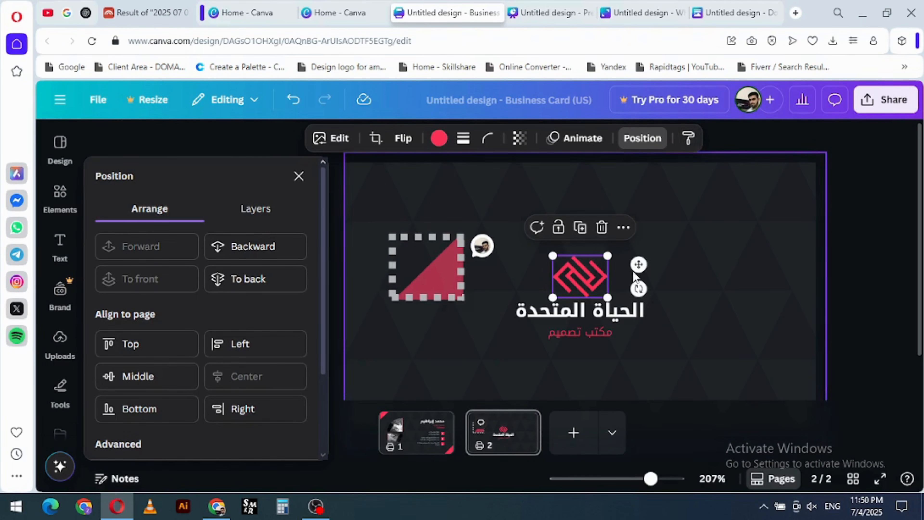
left_click_drag(578, 268, 583, 238)
mouse_move(581, 311)
left_mouse_down()
mouse_move(572, 291)
mouse_move(580, 298)
left_mouse_up()
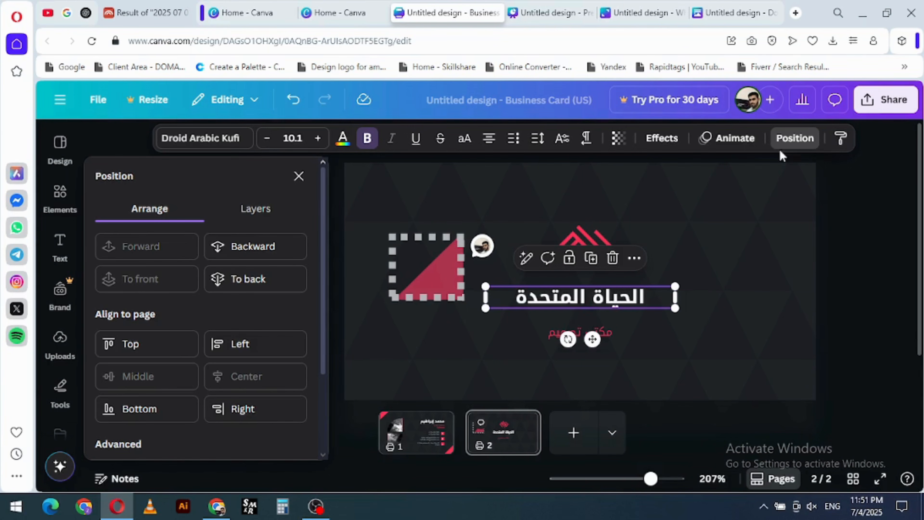
- Copy the company name's text style onto the tagline "مكتب تصميم" and widen its text box to fit one line
left_click(841, 140)
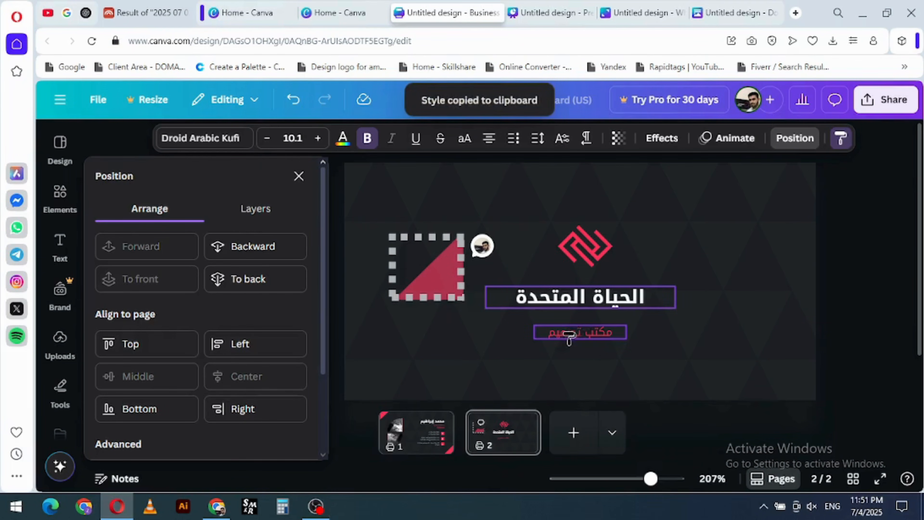
left_click(581, 337)
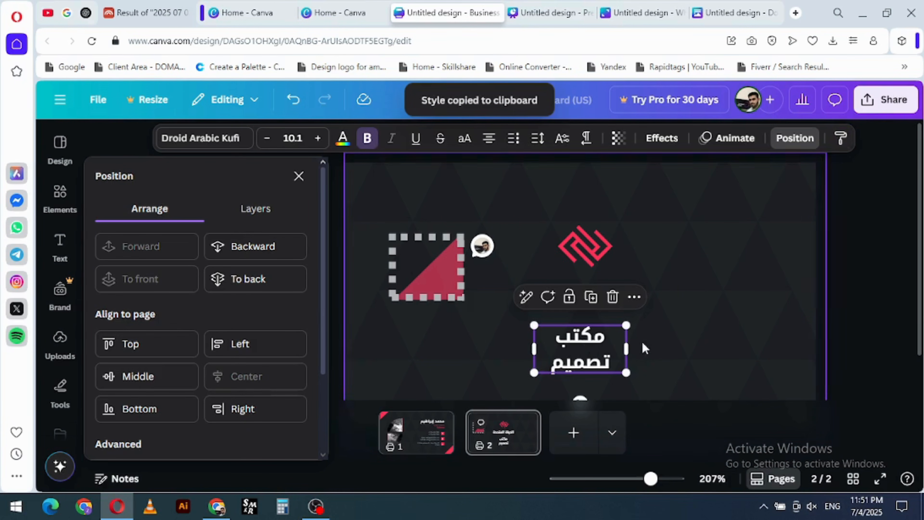
left_click(615, 319)
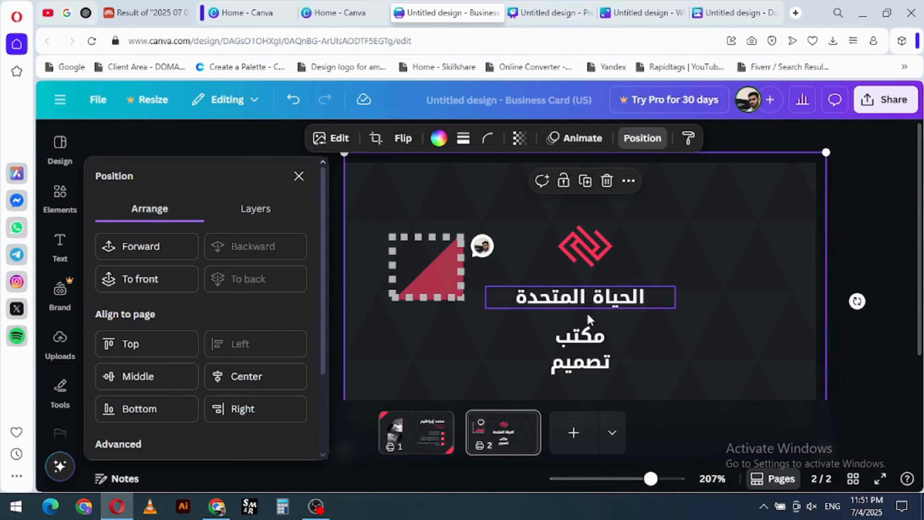
left_click(617, 351)
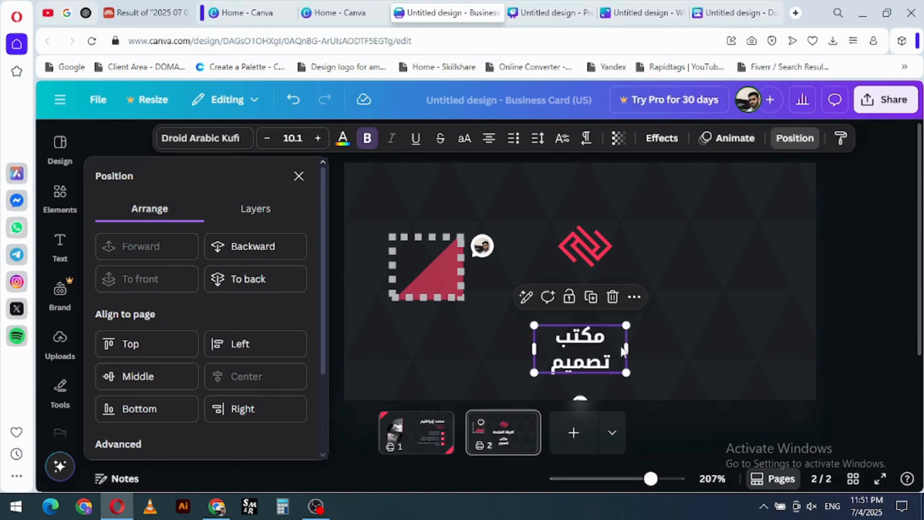
left_click_drag(628, 349, 665, 345)
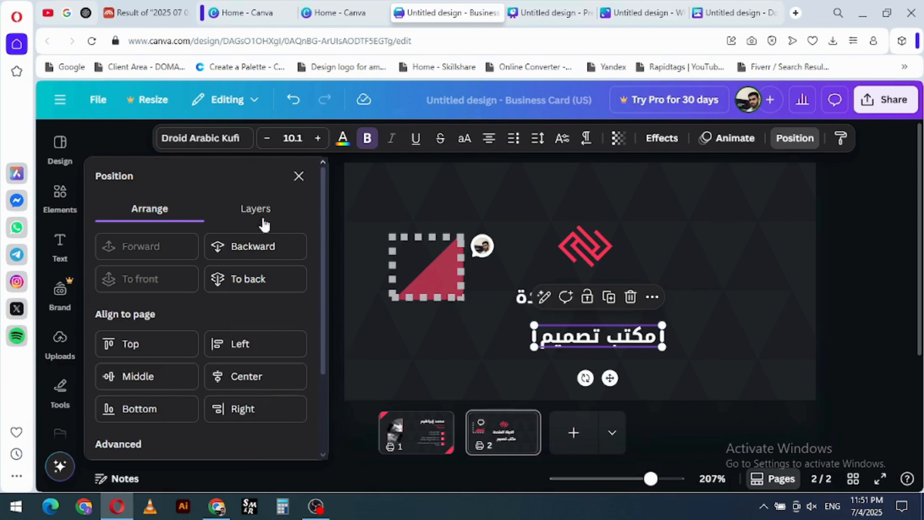
- Search the fonts for "wide" and apply Agrandir Wide to the tagline
left_click(208, 143)
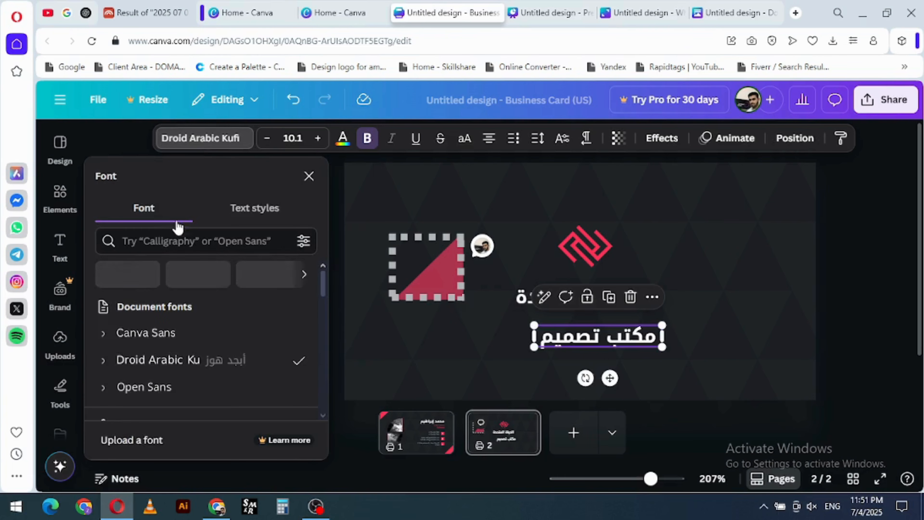
left_click(165, 246)
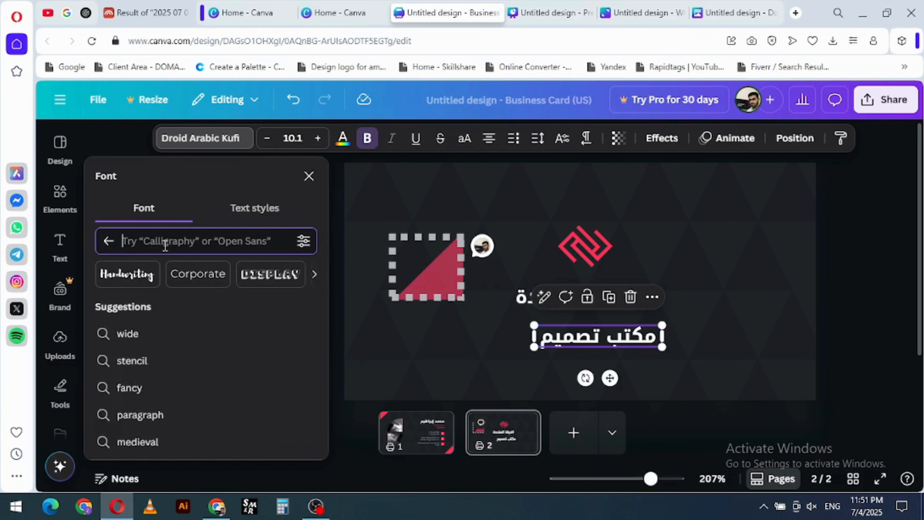
left_click(145, 341)
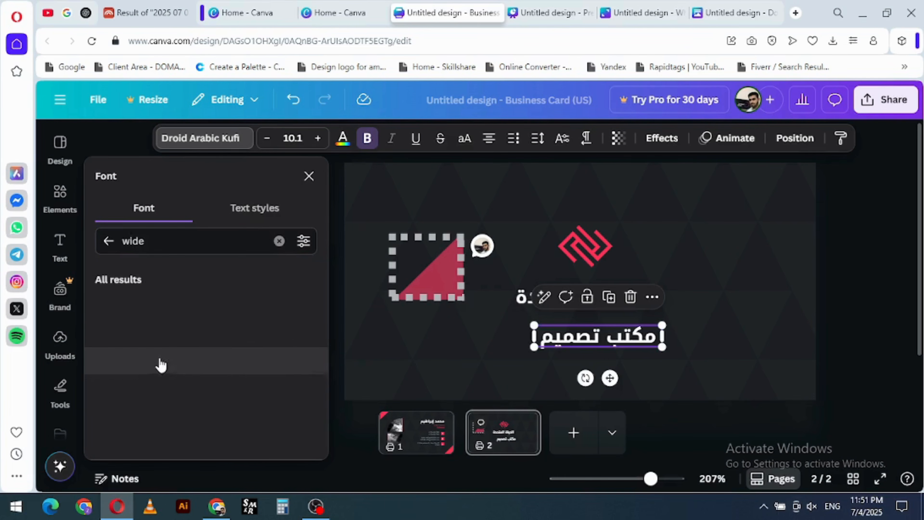
left_click(167, 338)
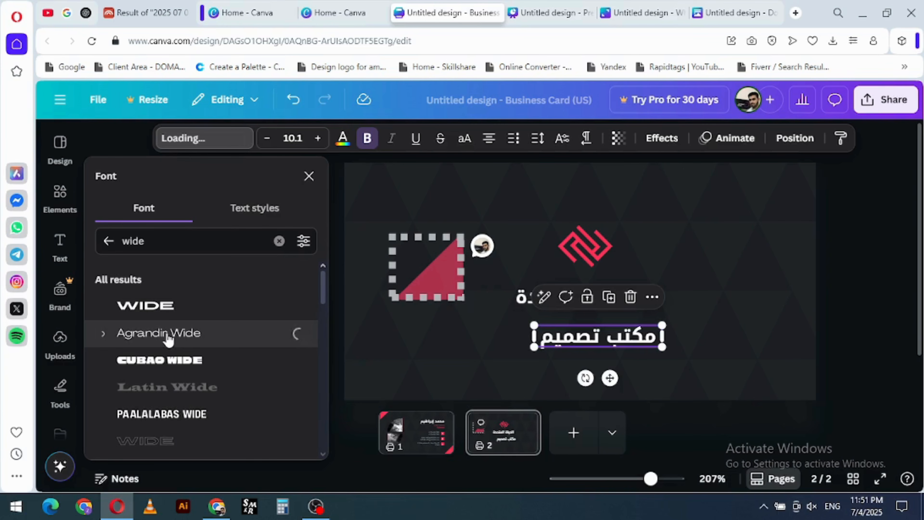
- Apply the Heading text style to the tagline, scale it up to size 44.4 and widen its text box
left_click(256, 210)
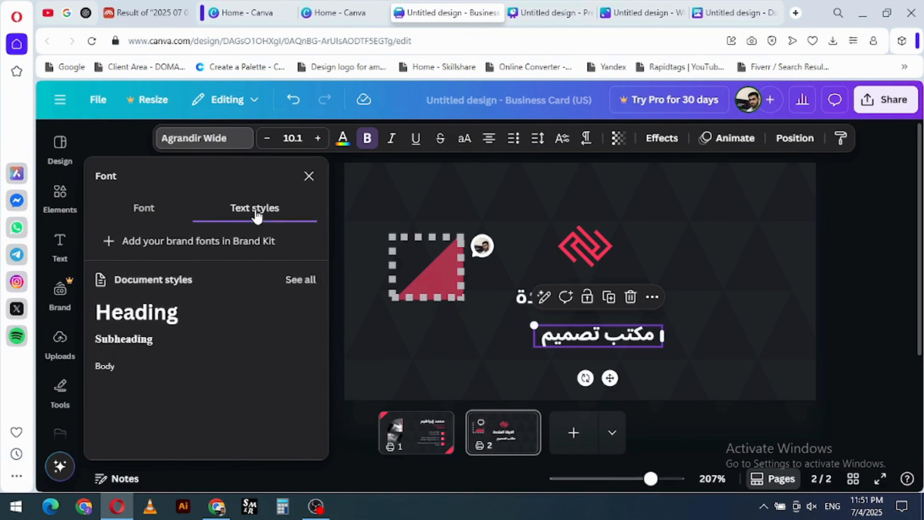
left_click(165, 316)
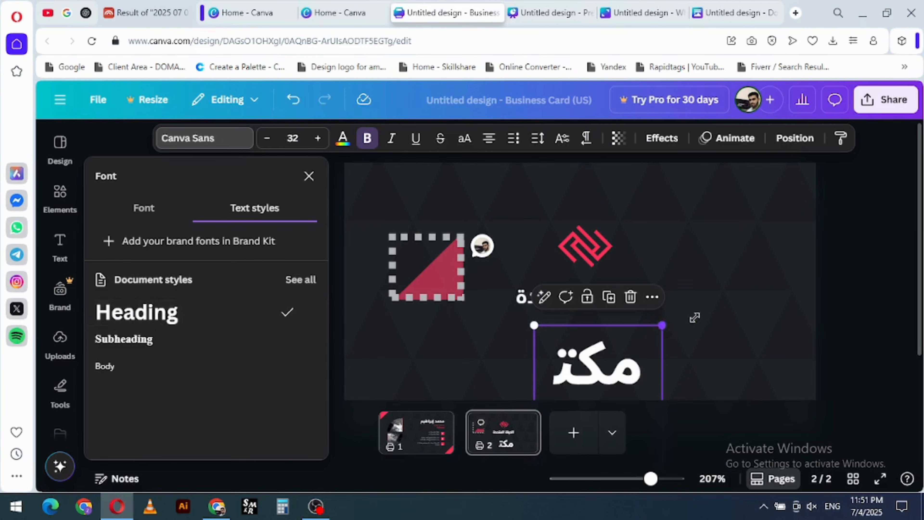
left_click_drag(694, 317, 795, 269)
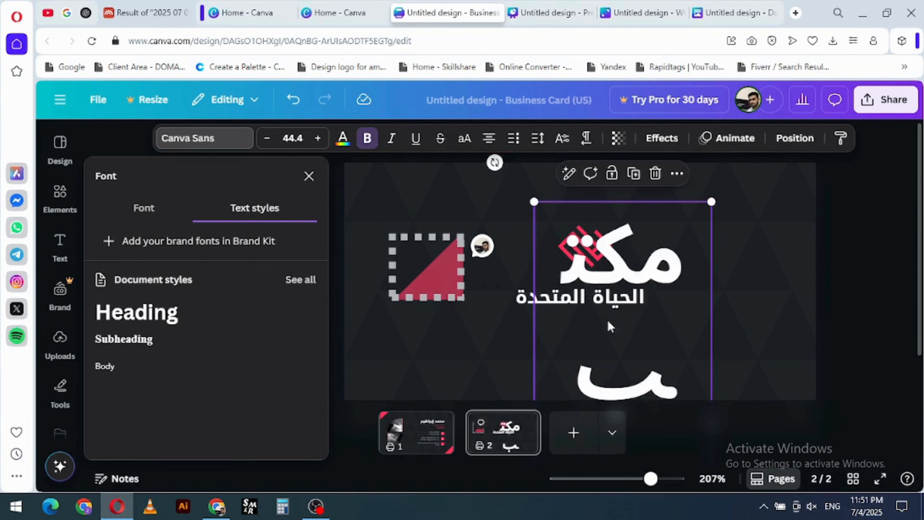
left_click_drag(608, 322, 612, 249)
left_click_drag(660, 324, 660, 365)
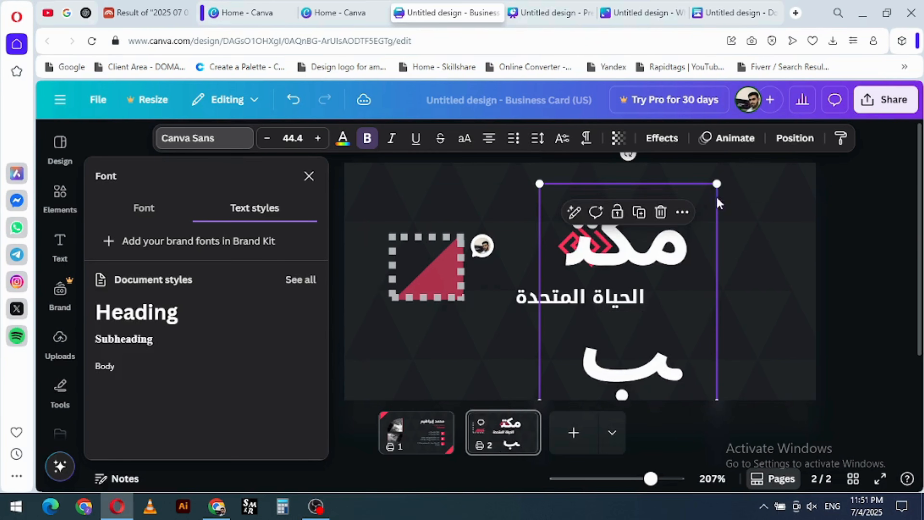
left_click_drag(716, 290, 835, 287)
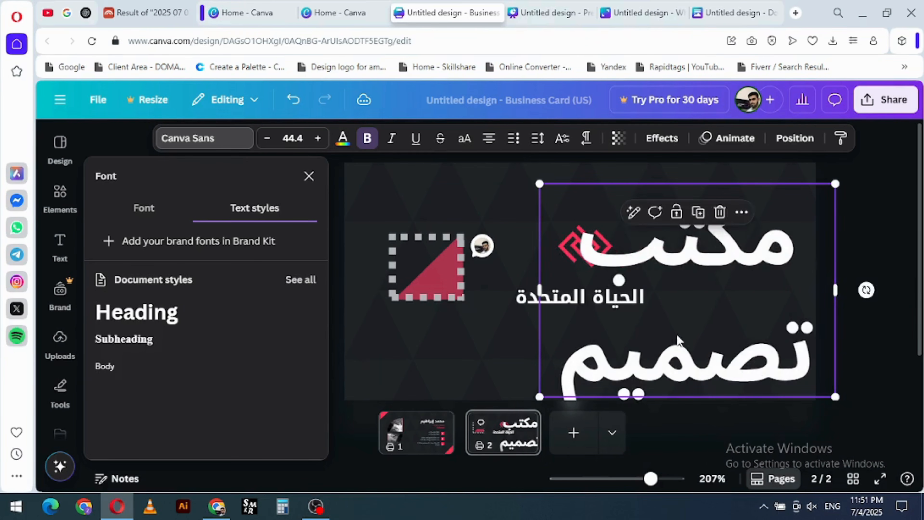
- Shrink the tagline to size 16.9, place it below the company name and widen its box to fit one line
left_click_drag(679, 340, 571, 309)
left_click_drag(727, 365, 546, 233)
left_click_drag(489, 192, 594, 349)
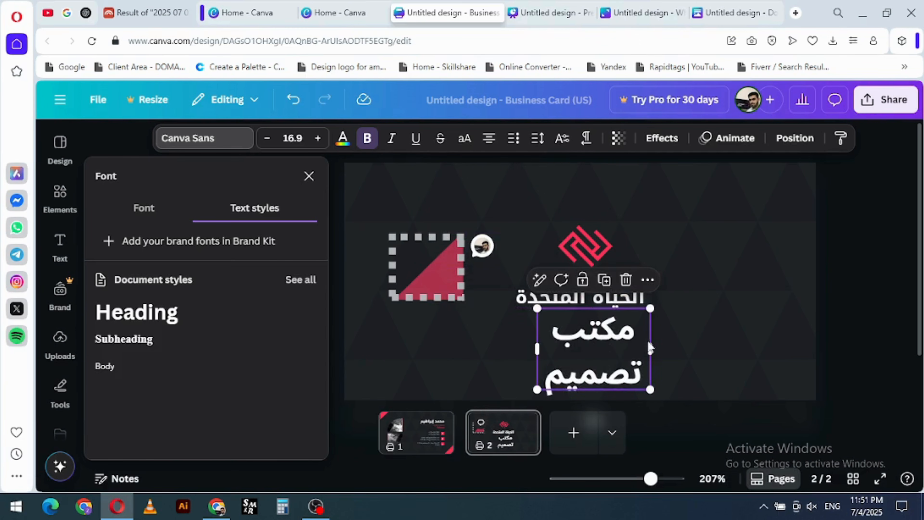
mouse_move(650, 347)
left_mouse_down()
mouse_move(759, 337)
mouse_move(649, 346)
left_mouse_up()
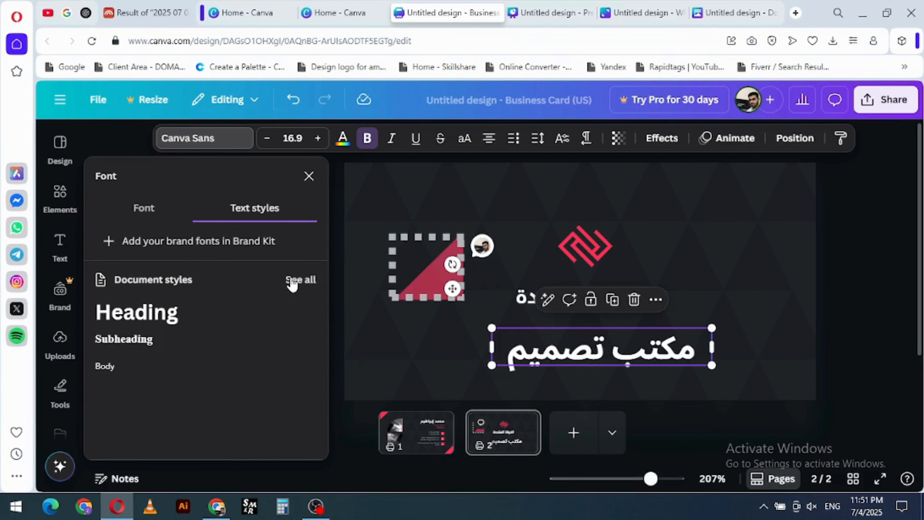
left_click(309, 176)
- Try stepping the tagline's font size down and up, and set it to 18
left_click(268, 142)
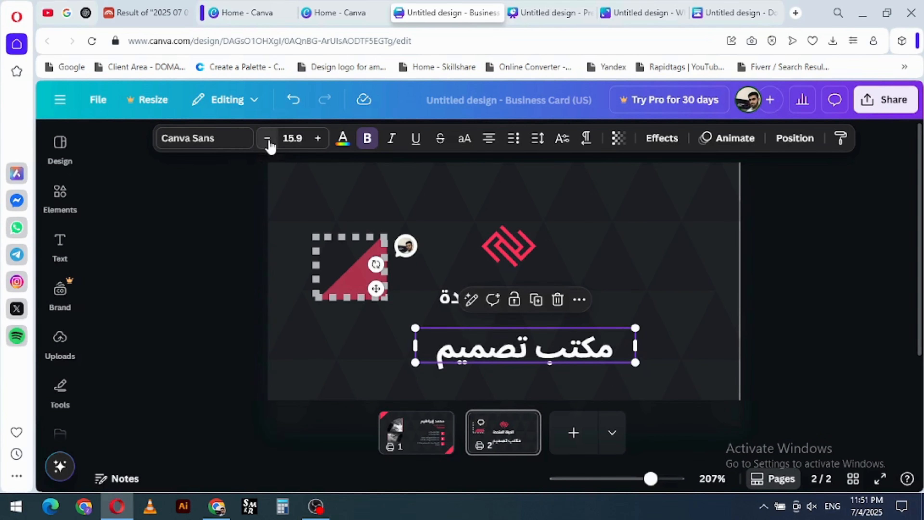
left_click(268, 141)
left_click(268, 142)
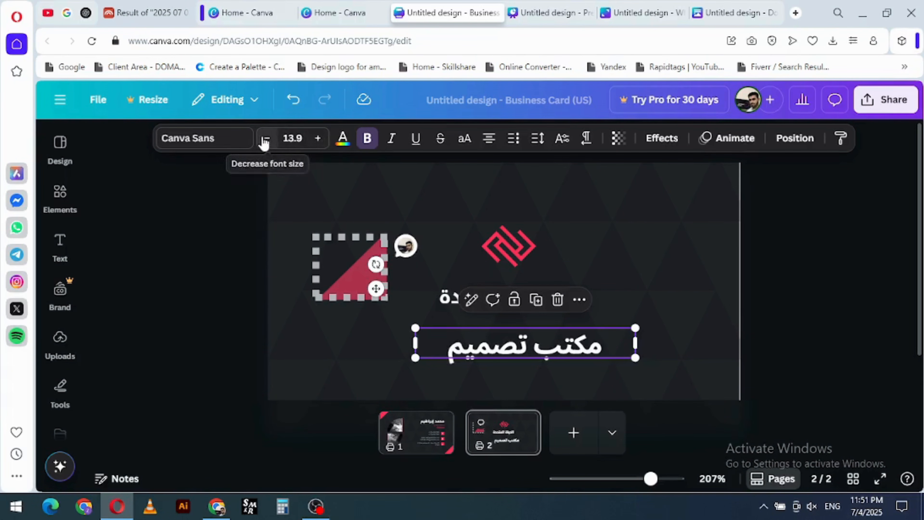
left_click(266, 140)
left_click(267, 140)
left_click(322, 142)
left_click(322, 142)
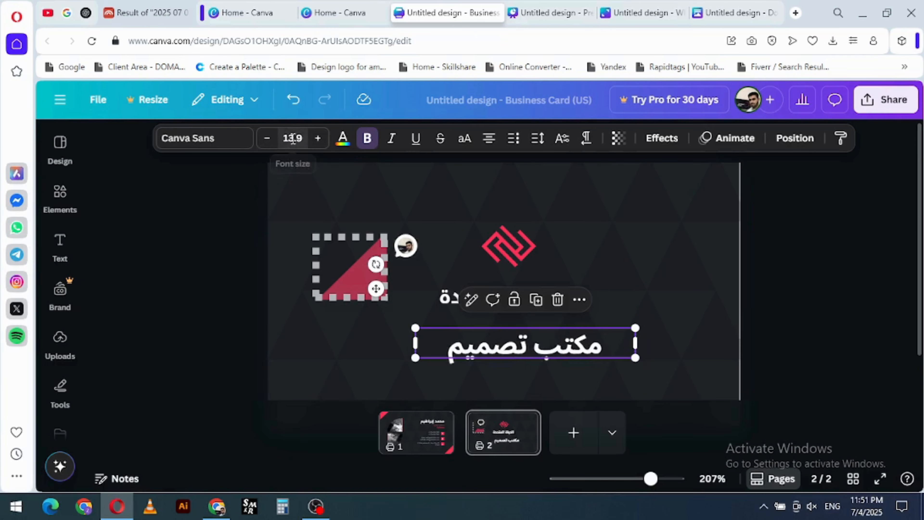
left_click(293, 139)
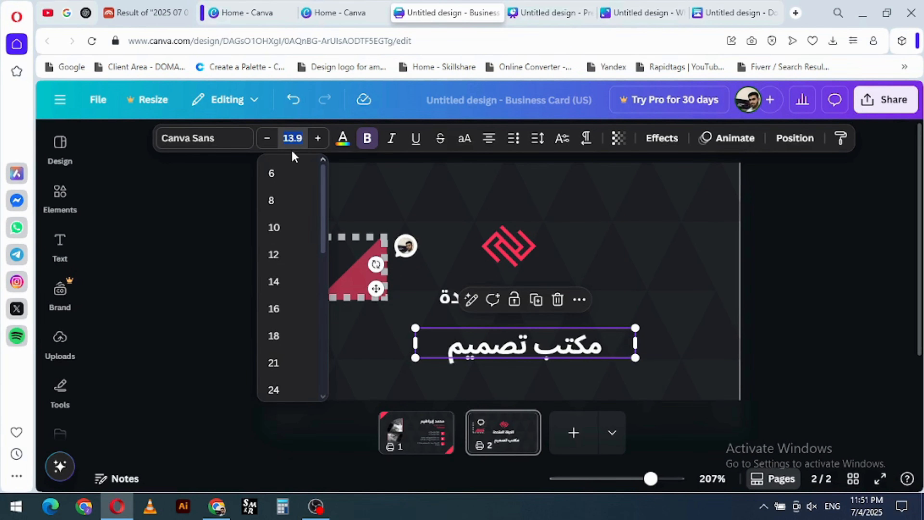
type("18")
key("Return")
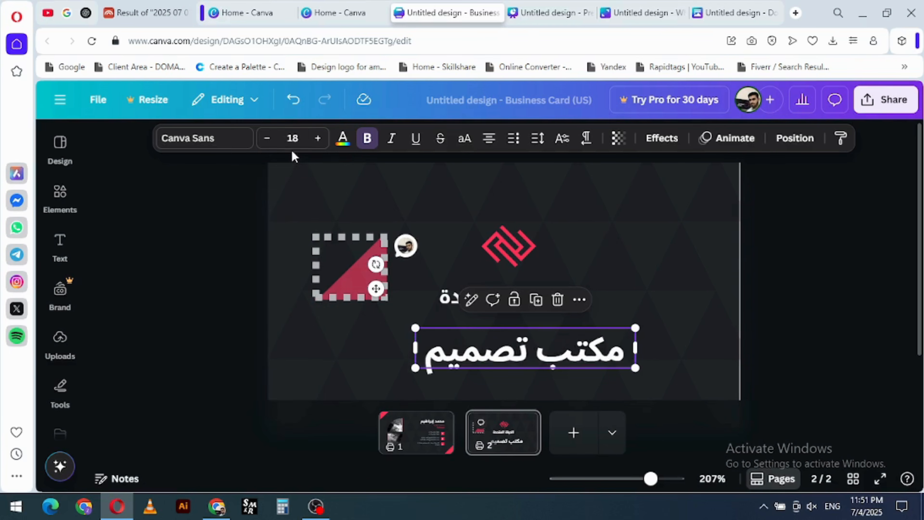
- Recolor the tagline text lime green from the default solid colors
left_click(343, 146)
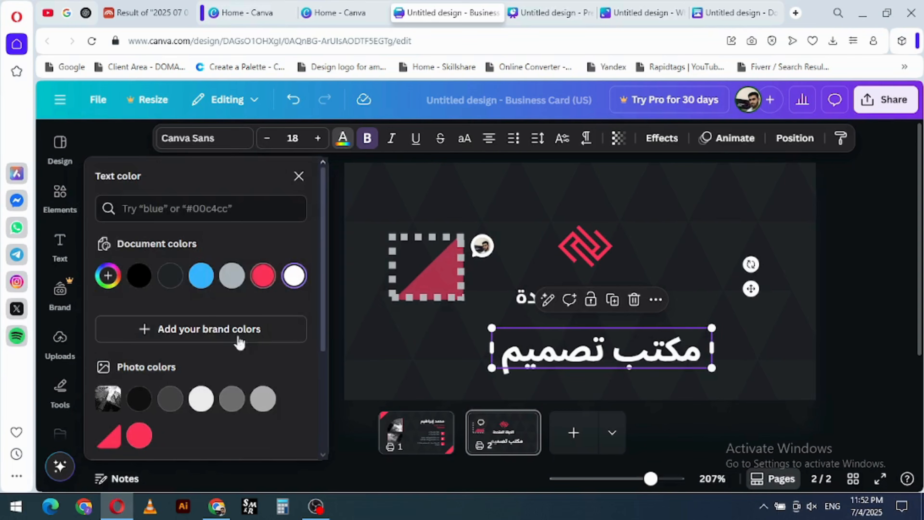
scroll(239, 342, "down", 5)
left_click(171, 373)
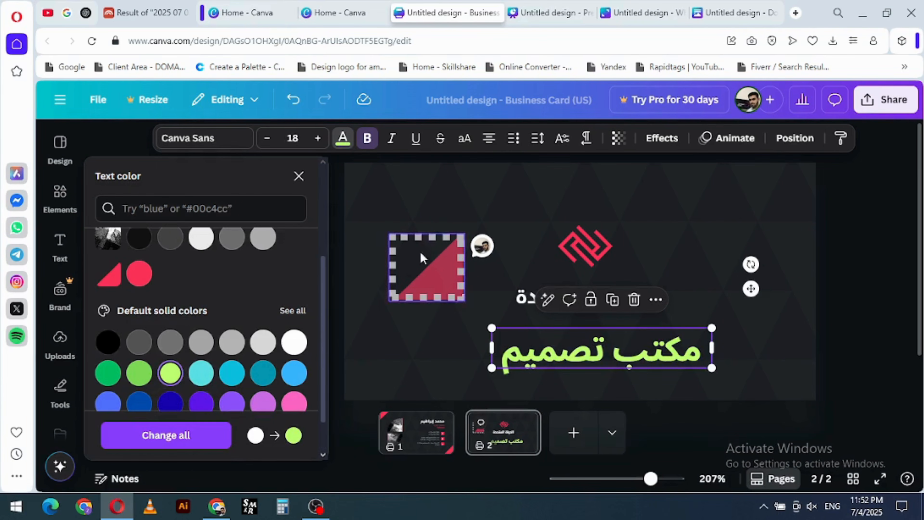
- Try the tagline without bold, then with italics and underline, leaving it bold only
left_click(369, 142)
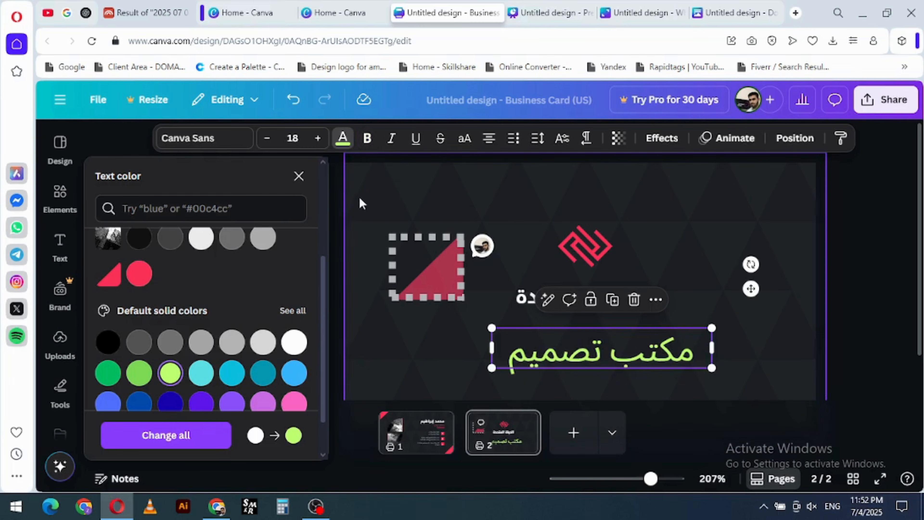
left_click(368, 142)
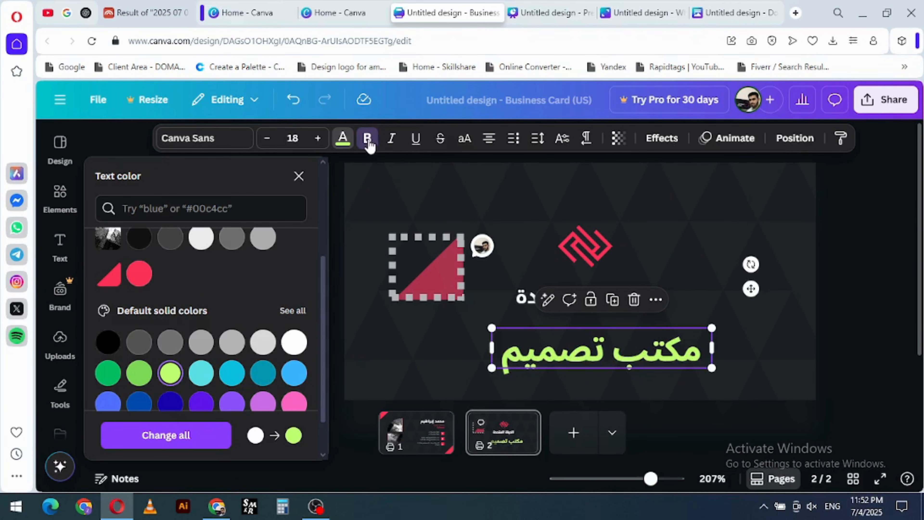
left_click(392, 142)
left_click(417, 142)
left_click(420, 145)
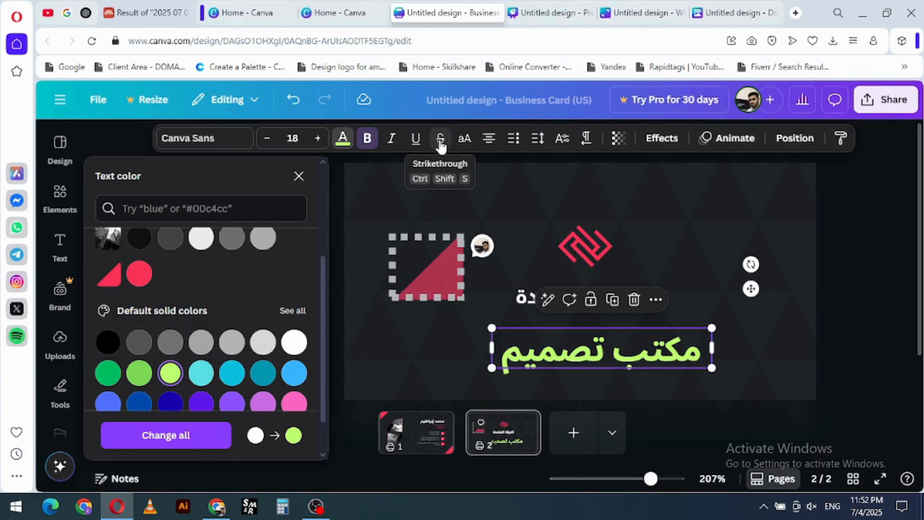
- Try strikethrough on the tagline, leave it off, and switch the tagline to uppercase
left_click(441, 145)
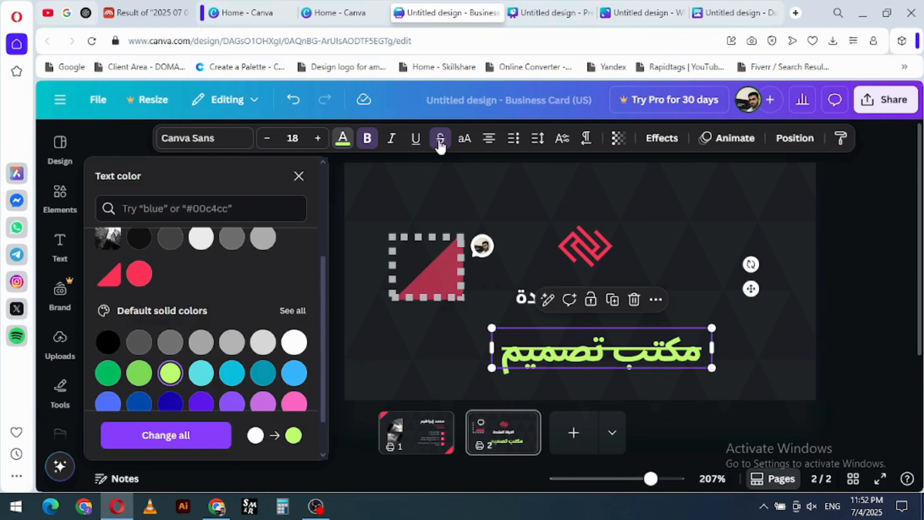
left_click(440, 144)
left_click(464, 138)
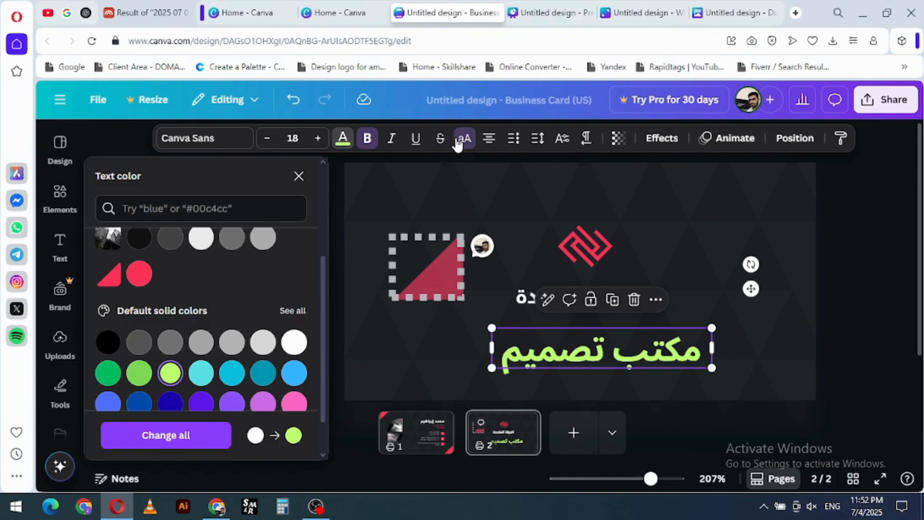
- Replace the company name text below the logo with "Abuxss" and select its text box
left_click(555, 305)
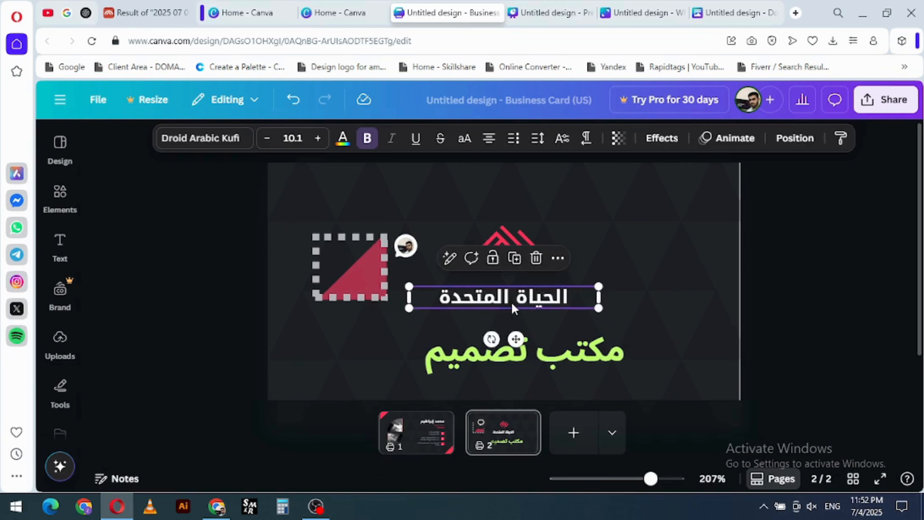
double_click(513, 299)
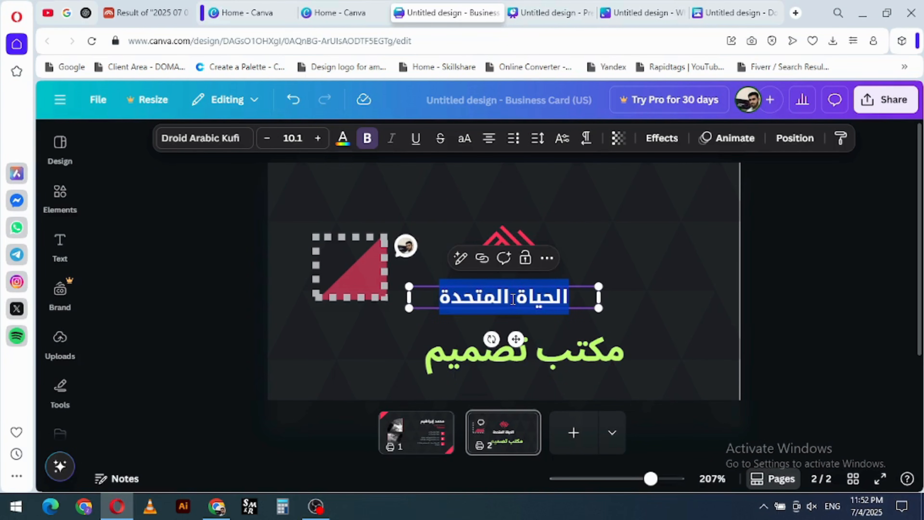
type("Abuxs")
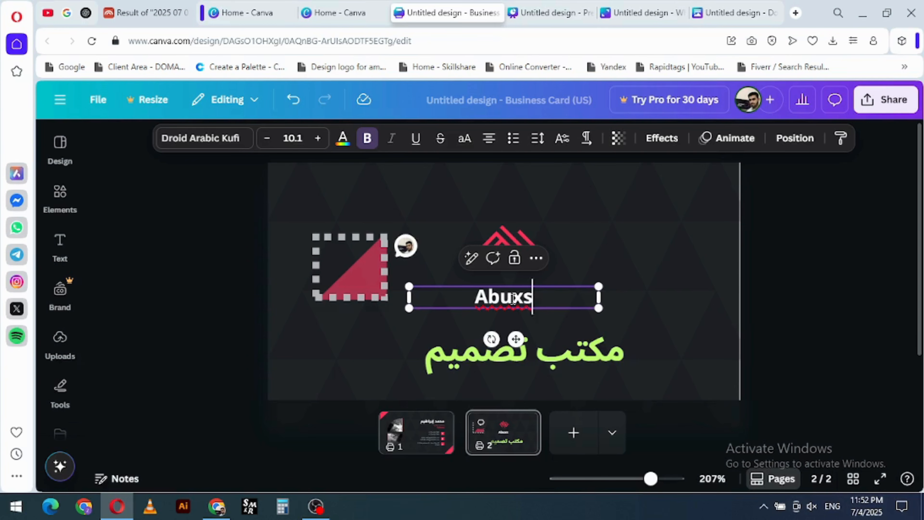
type("s")
left_click(635, 320)
left_click(523, 302)
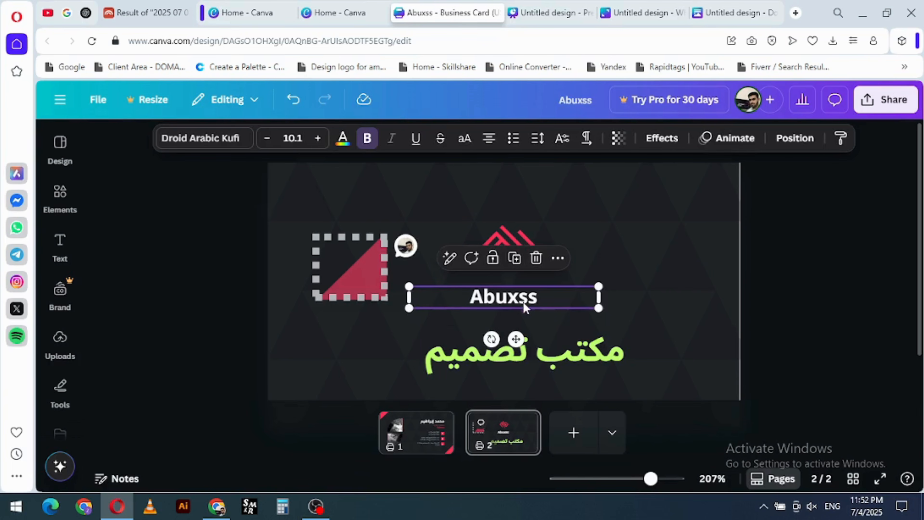
- Try uppercase on the company name, and cycle through its alignments back to centered
left_click(465, 140)
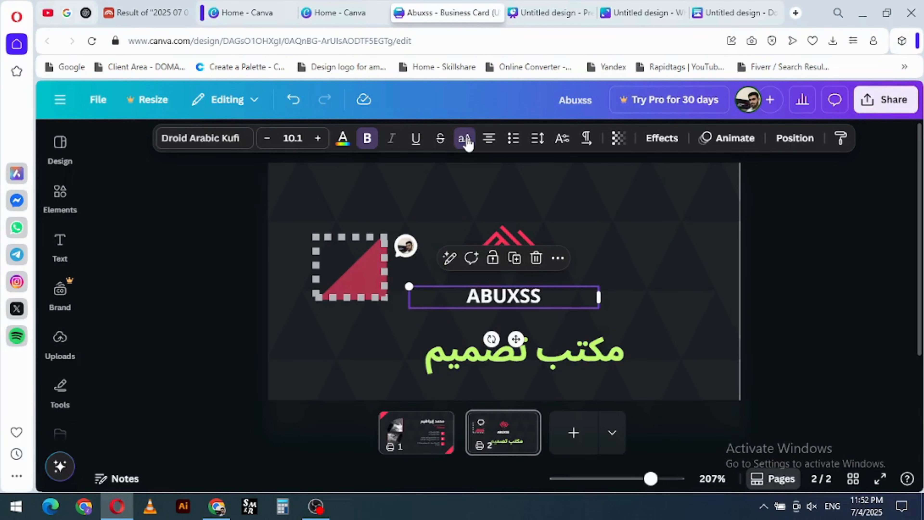
left_click(466, 140)
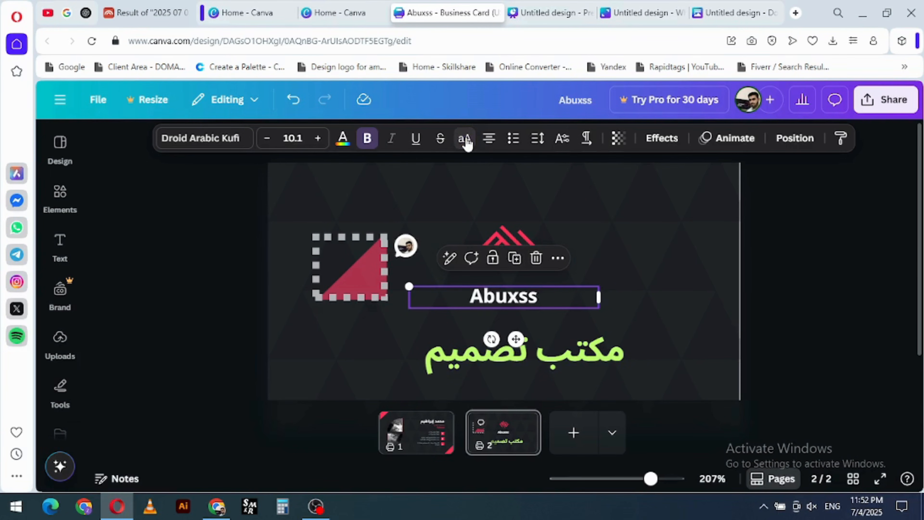
left_click(489, 140)
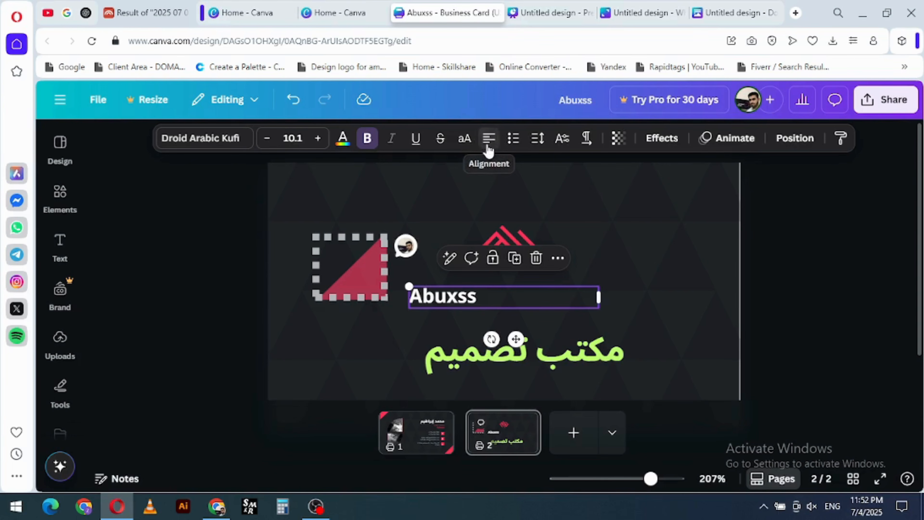
left_click(489, 140)
left_click(488, 146)
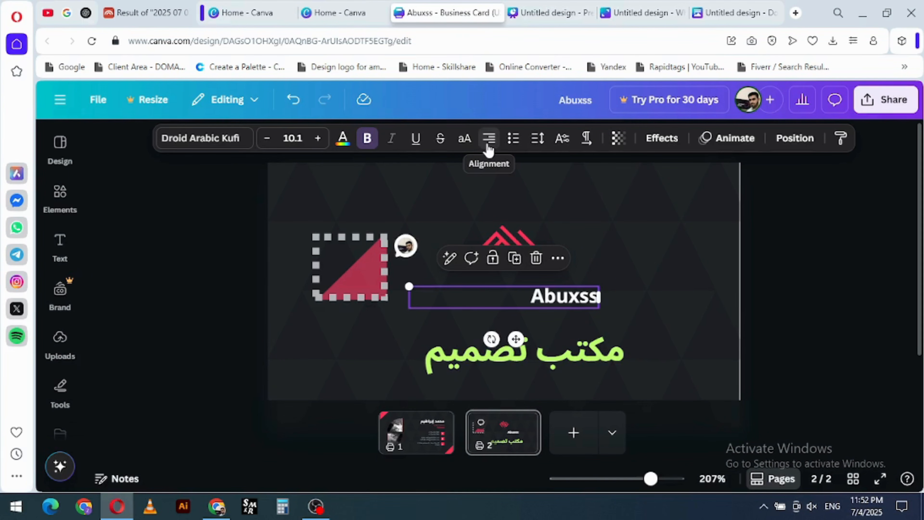
left_click(488, 146)
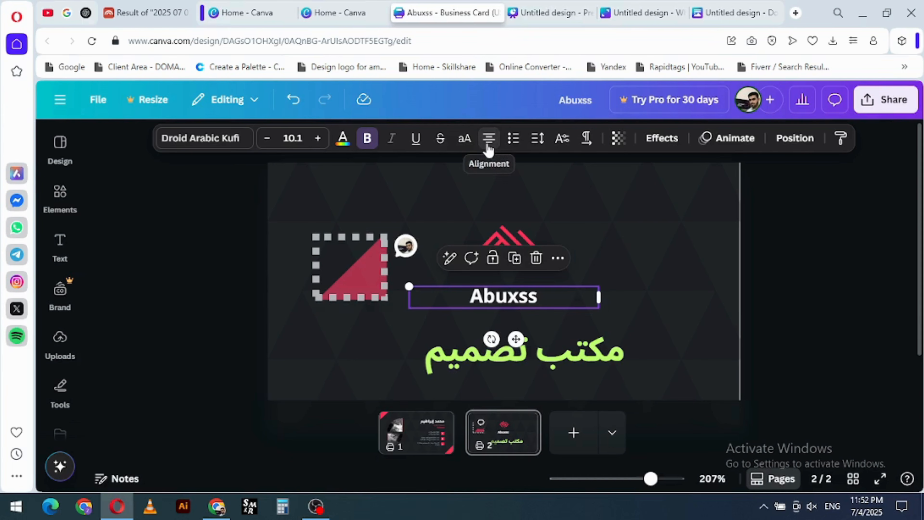
- Turn the company name into a bulleted list with three "Abuxss" lines and an empty fourth bullet
left_click(517, 142)
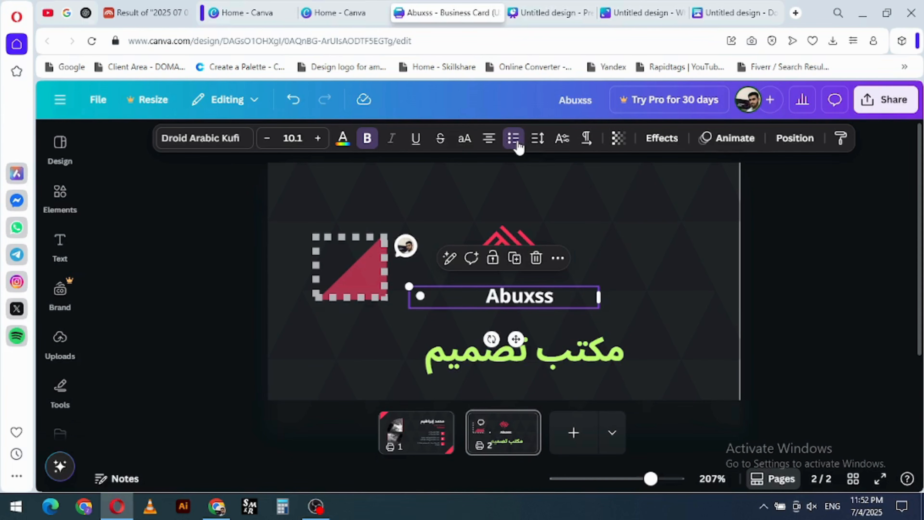
double_click(559, 295)
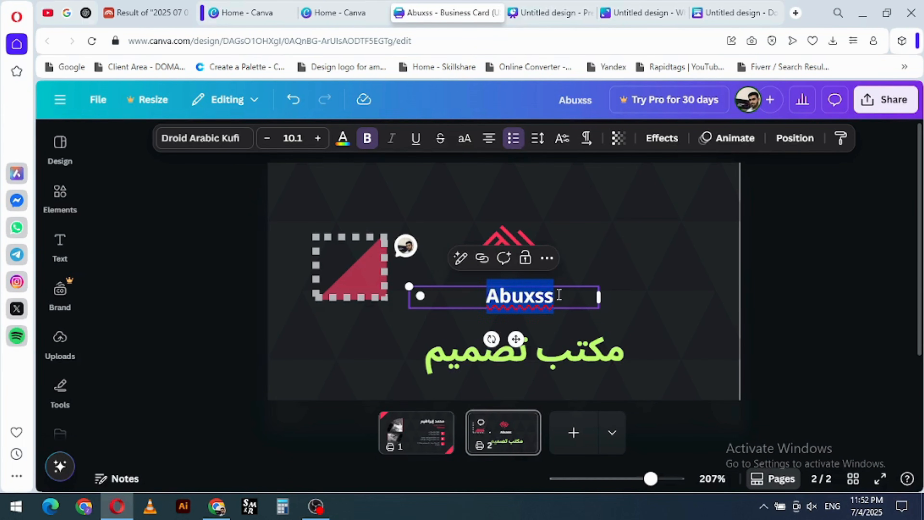
left_click(564, 295)
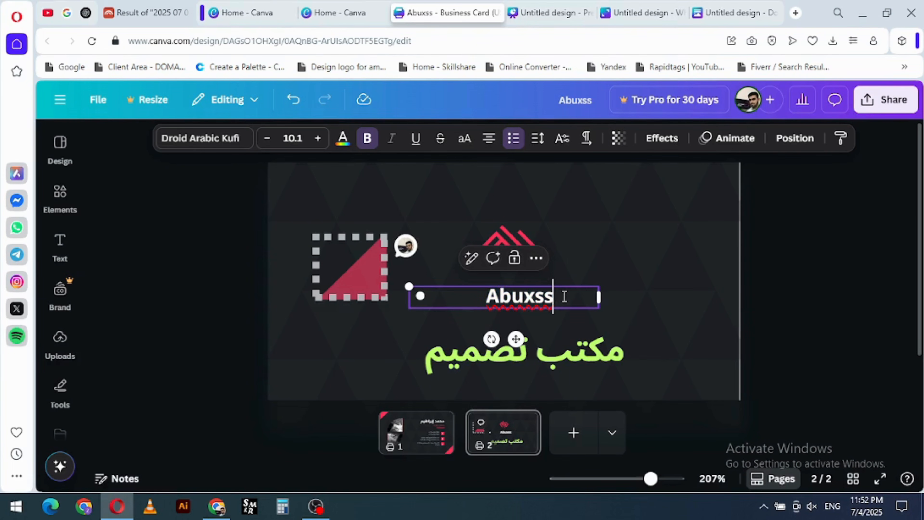
key("Return")
type("Abuxss")
key("Return")
type("Abuxss")
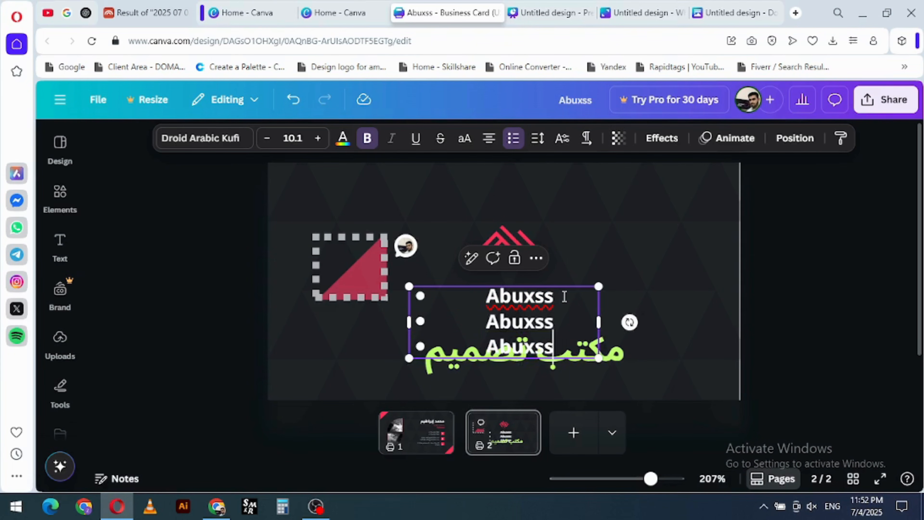
key("Return")
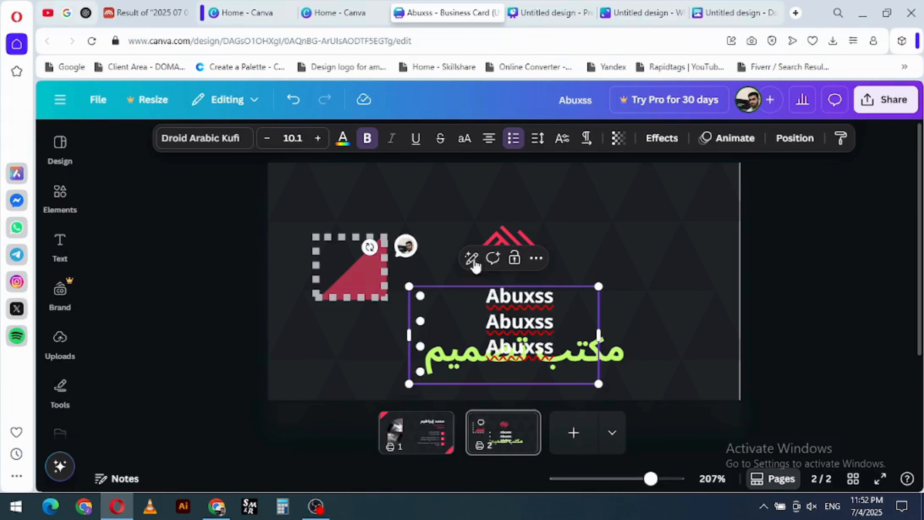
- Move the bulleted list to the right of the logo and set its alignment to justified
left_click(489, 138)
left_click(489, 139)
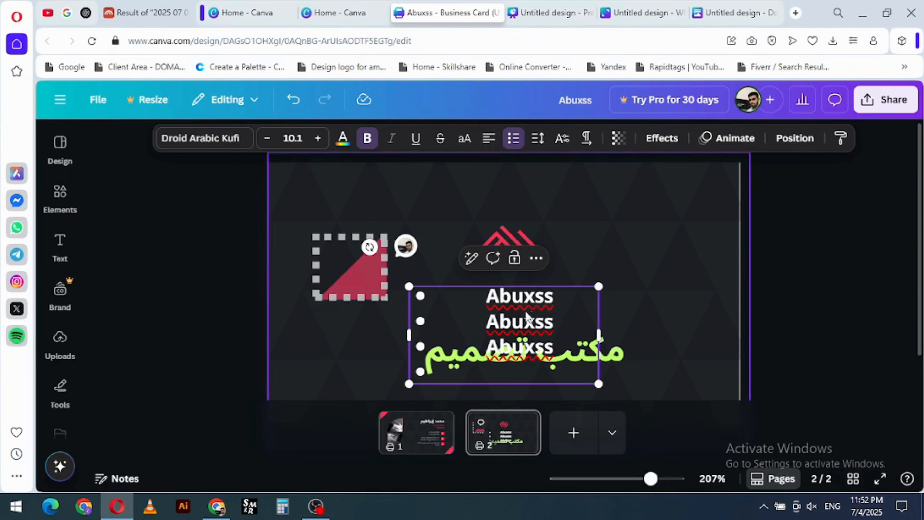
left_click_drag(520, 294, 628, 226)
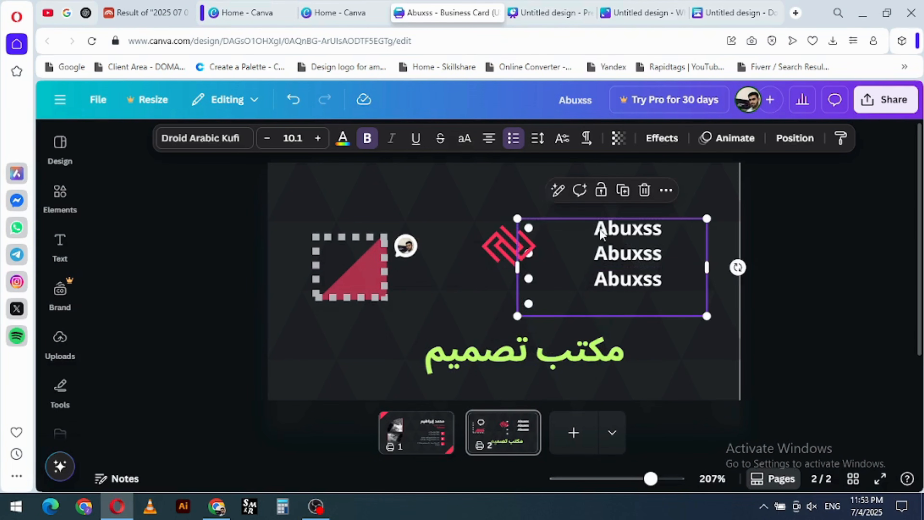
left_click(489, 139)
left_click(488, 139)
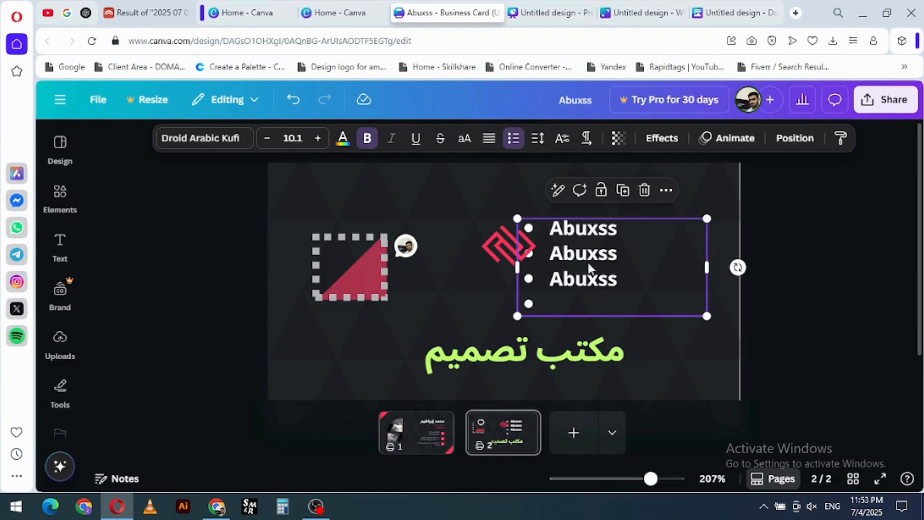
left_click_drag(587, 262, 611, 256)
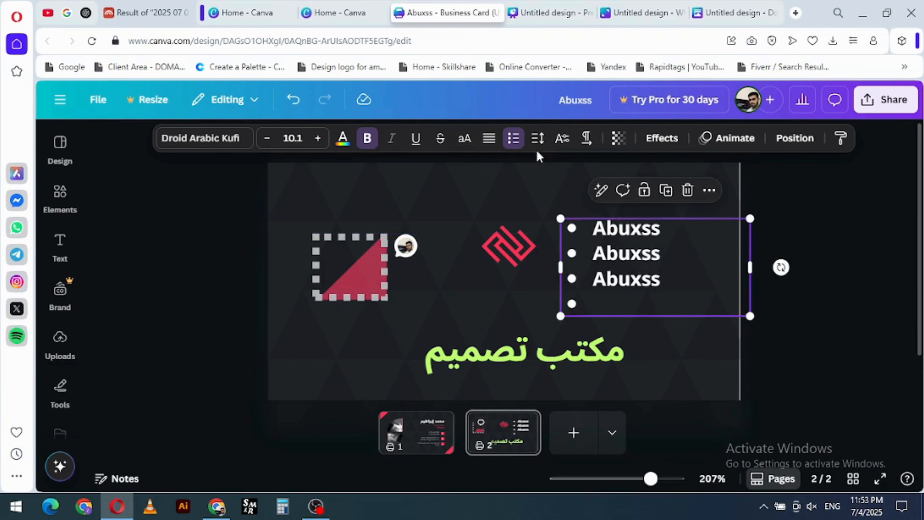
- Widen the list's letter spacing and move the list down toward the card's right edge
left_click(537, 138)
left_click_drag(488, 193, 501, 192)
key("Escape")
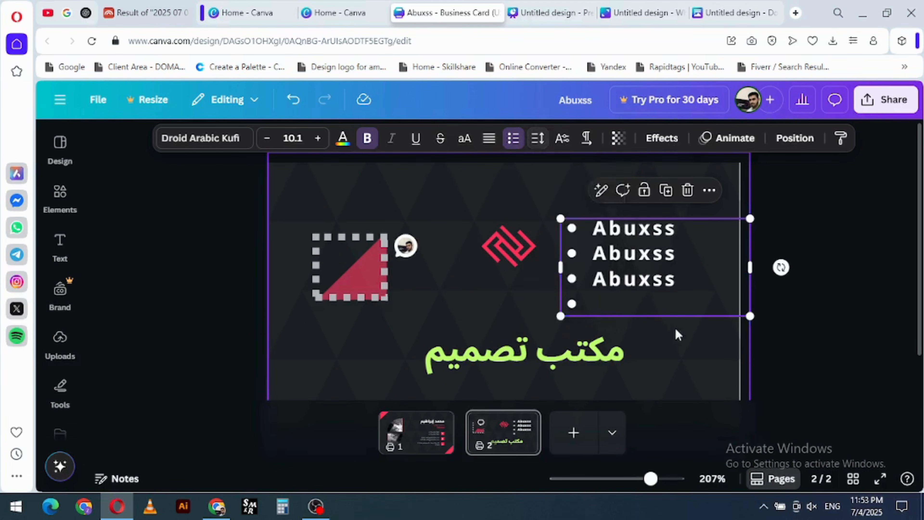
left_click_drag(658, 283, 704, 310)
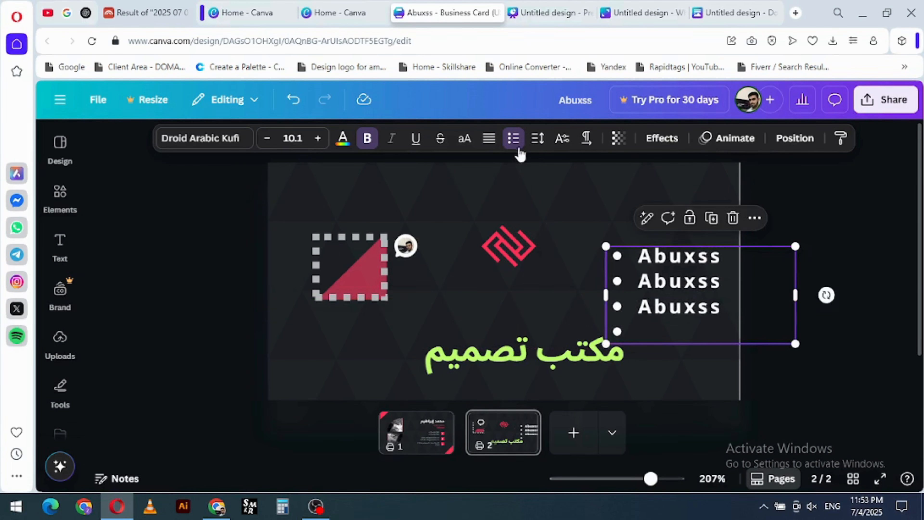
- Try the list without bullets and with bullets, and convert it to a numbered list
left_click(513, 138)
left_click(513, 138)
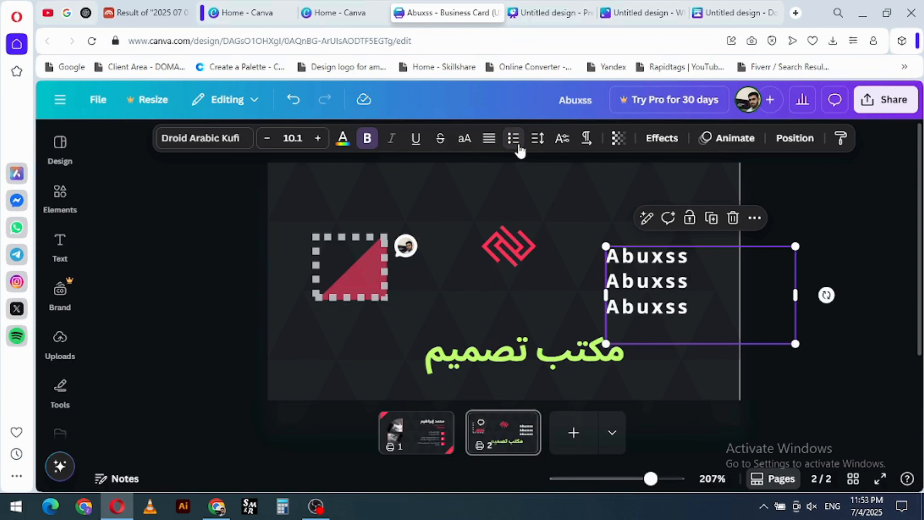
left_click(513, 139)
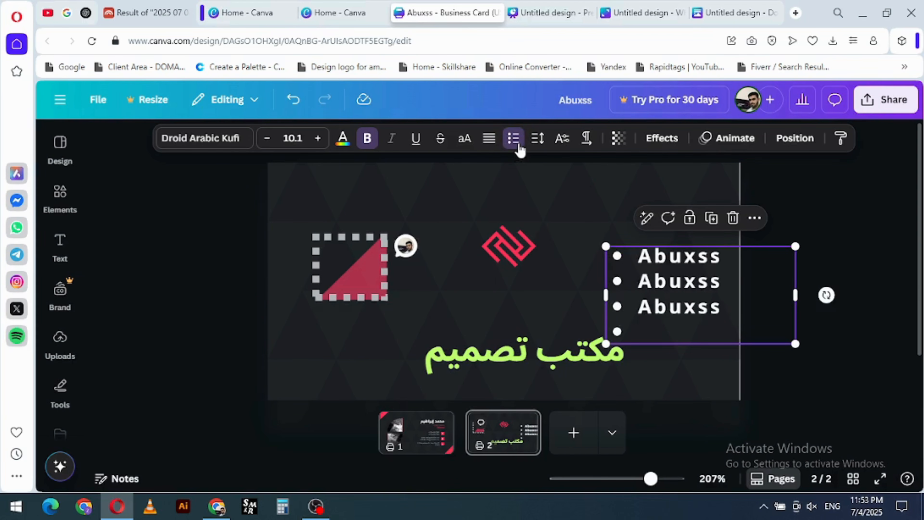
left_click(518, 144)
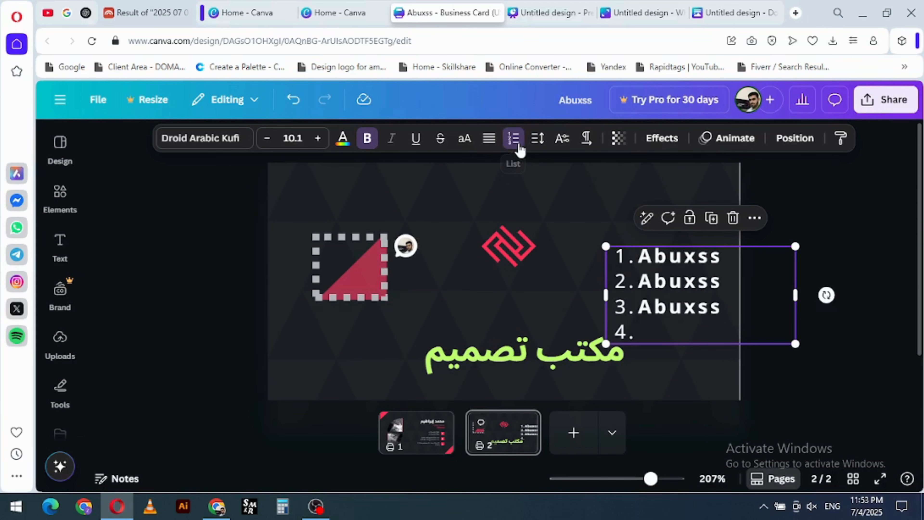
- Set the numbered list's letter spacing to -63 and its line spacing to 1.53
left_click(544, 144)
left_click_drag(503, 192, 482, 193)
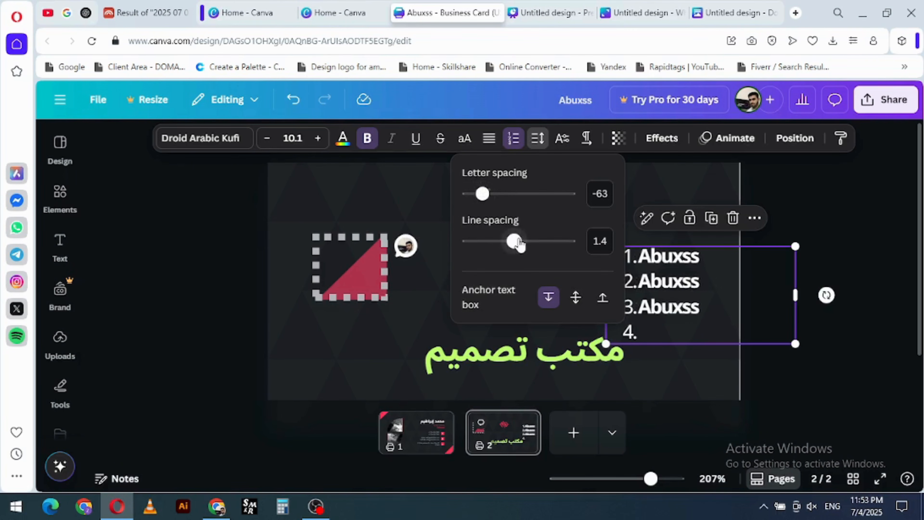
mouse_move(517, 244)
left_mouse_down()
mouse_move(497, 241)
mouse_move(548, 238)
mouse_move(521, 240)
left_mouse_up()
- Try the middle and bottom anchors for the list's text box, and return it to the top anchor
left_click(576, 296)
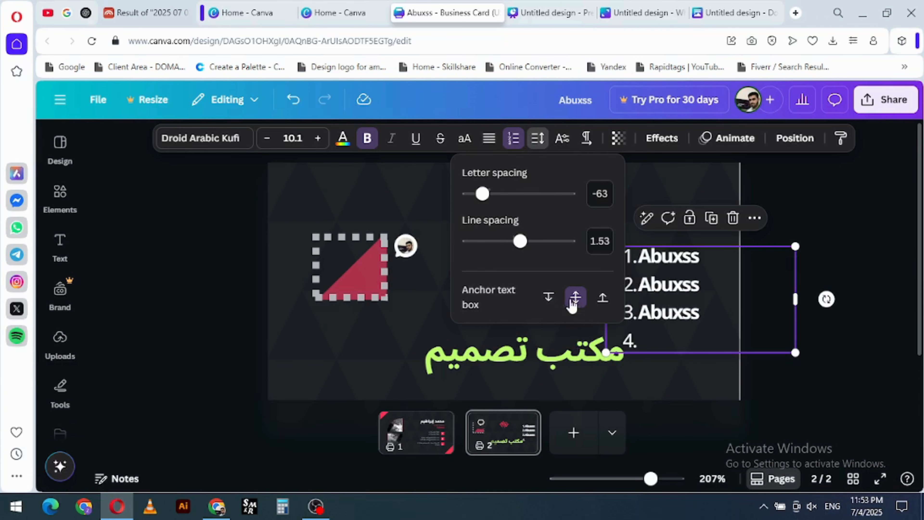
left_click(603, 304)
left_click(552, 305)
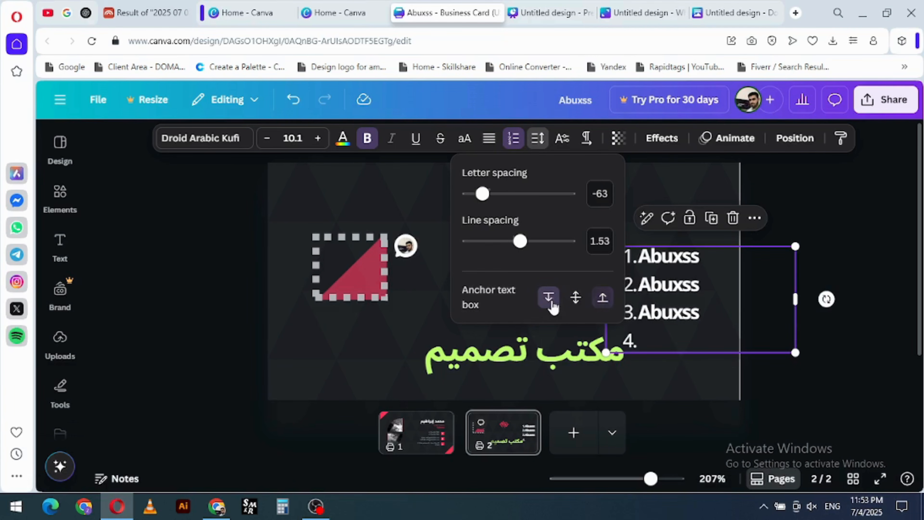
left_click(647, 185)
- Try the superscript and subscript text positions on the list, and return it to none
left_click(651, 279)
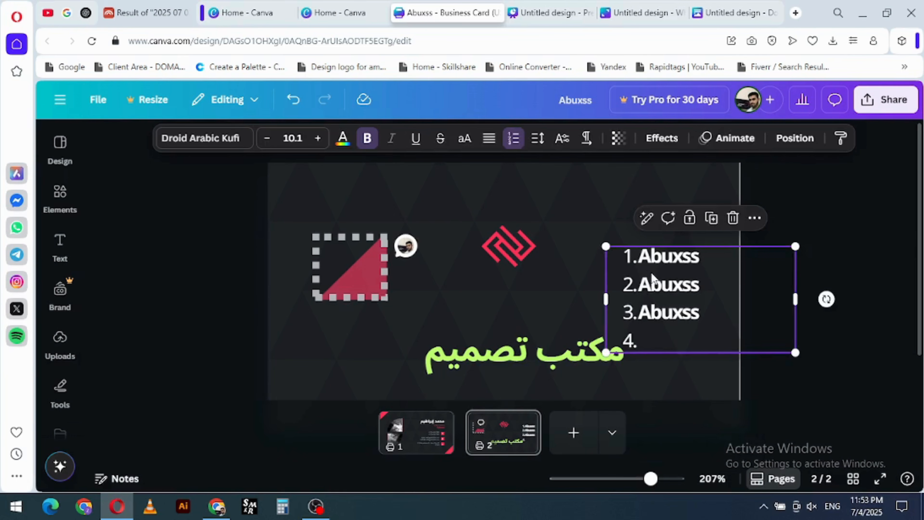
left_click(562, 146)
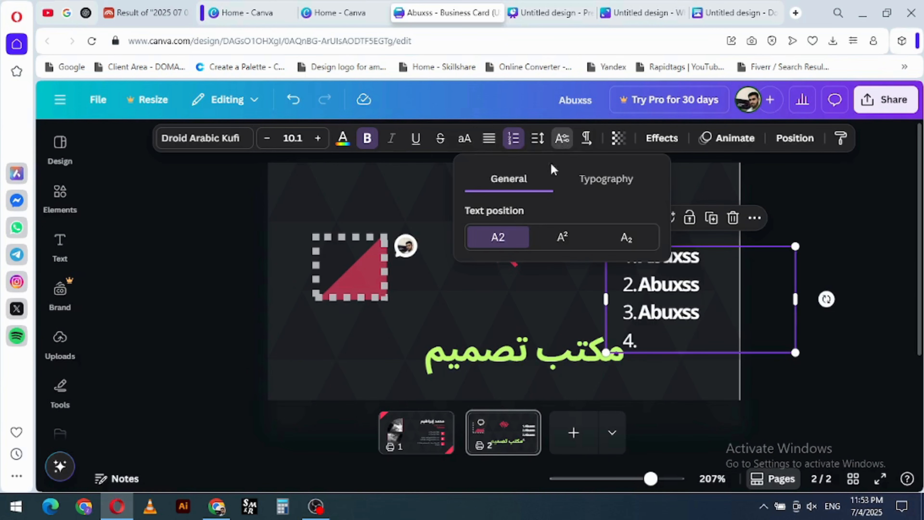
left_click(555, 238)
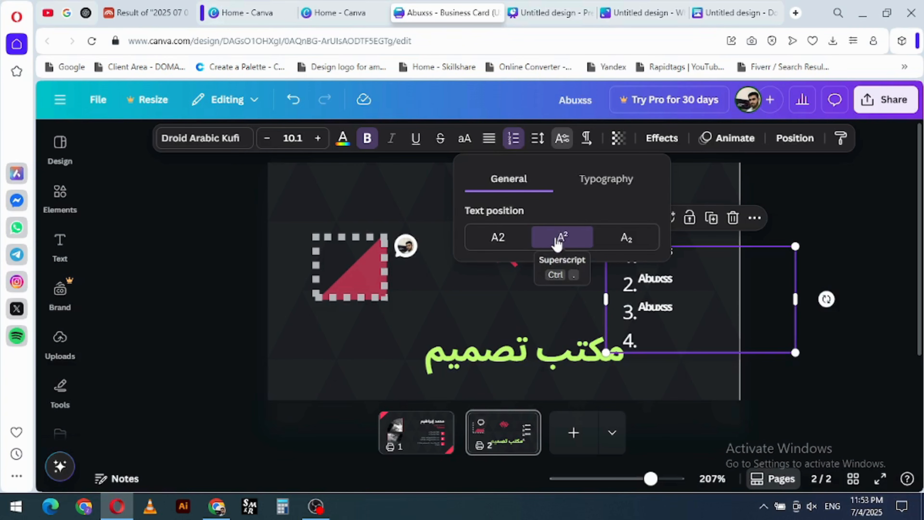
left_click(623, 240)
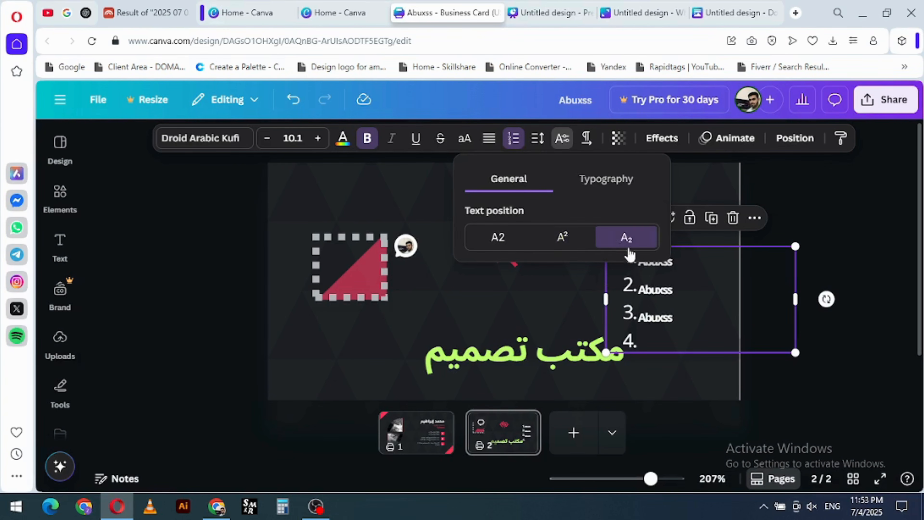
left_click(508, 243)
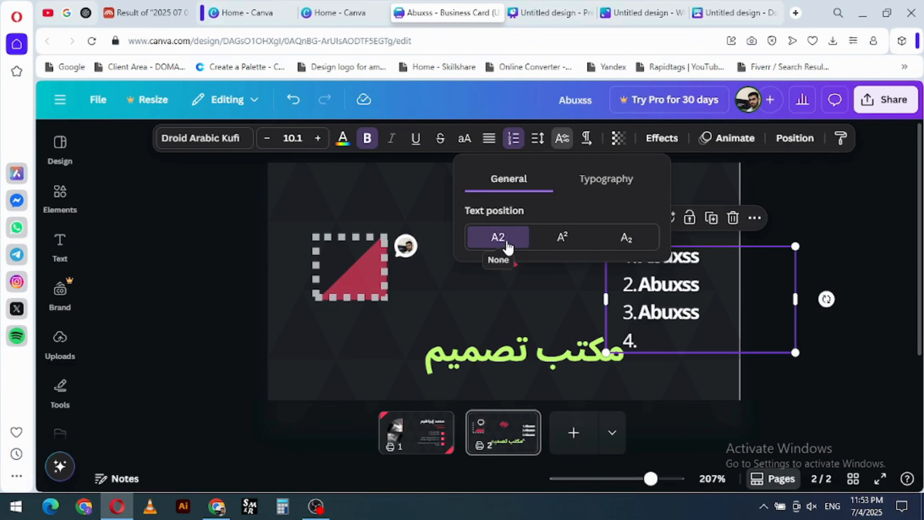
- Turn on kerning and ligatures for the numbered list's text
left_click(605, 178)
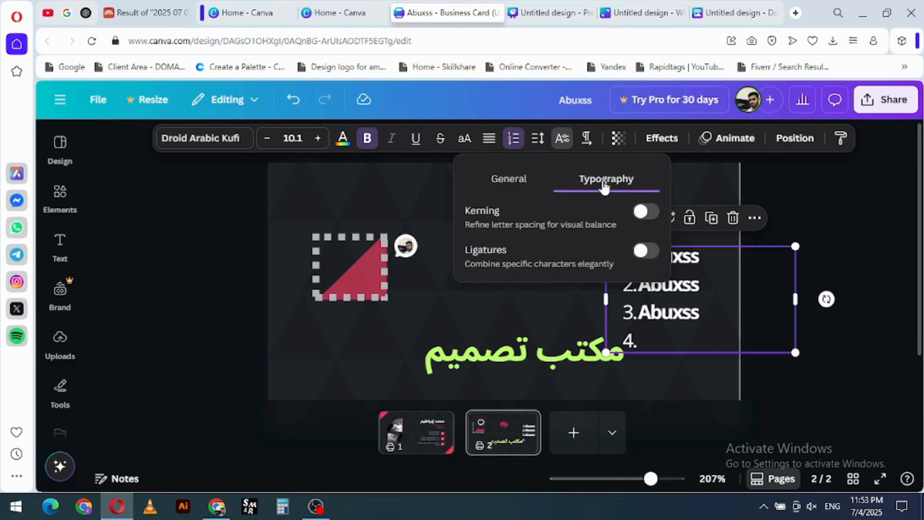
left_click(646, 212)
left_click(651, 251)
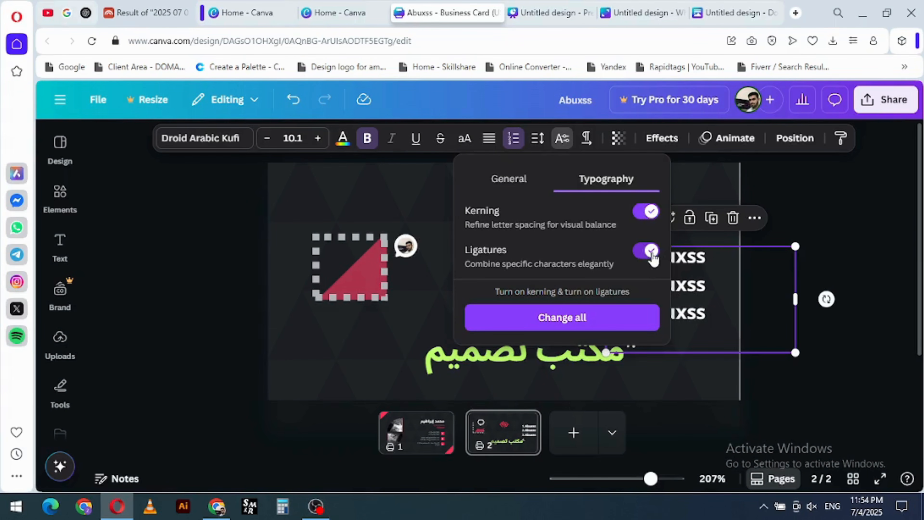
- Apply the kerning and ligature settings across the whole design and deselect the list
left_click(557, 325)
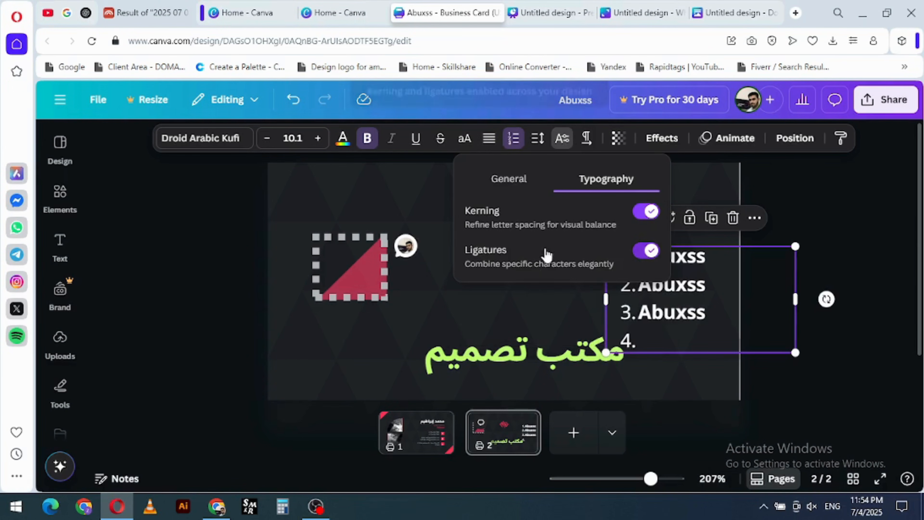
left_click(566, 292)
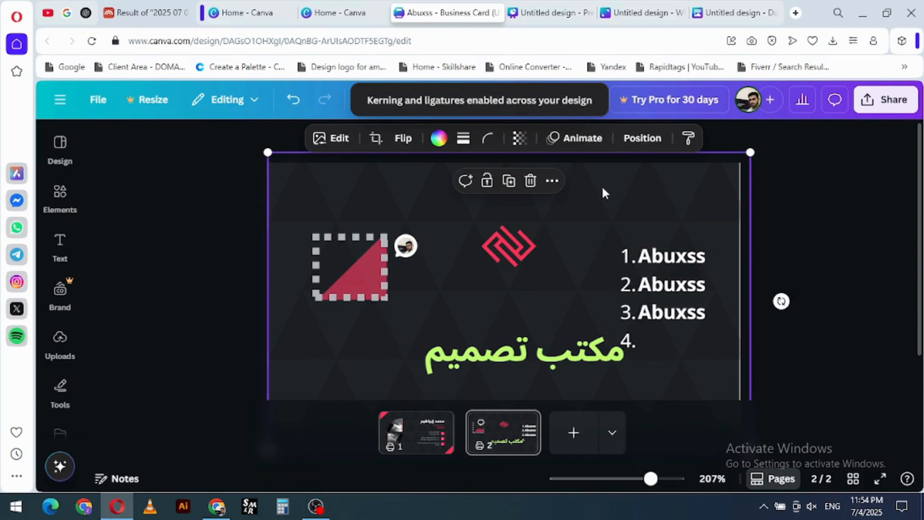
- Move the numbered list up and closer to the logo, and keep its transparency at 100
left_click_drag(643, 250, 617, 223)
left_click(663, 262)
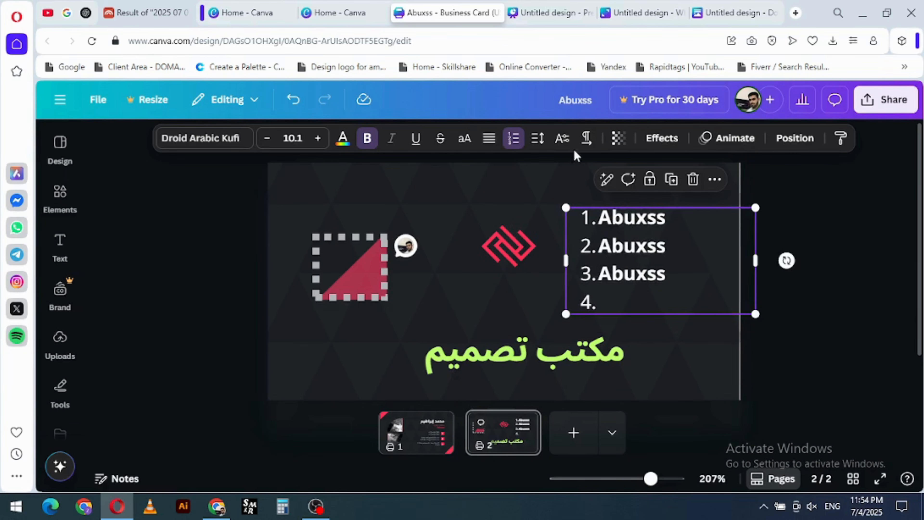
left_click(618, 137)
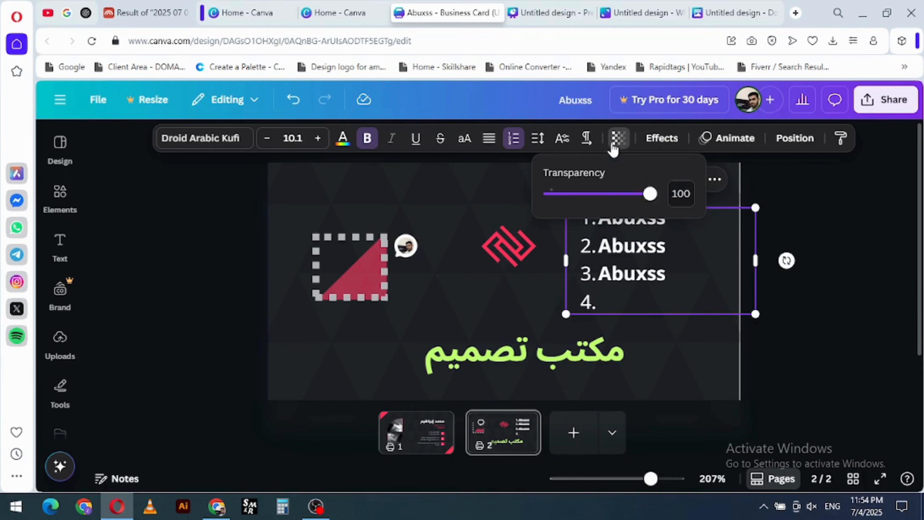
left_click_drag(650, 193, 676, 200)
- Try a Shadow text effect on the numbered list with offset 78, a changed direction and blur 42
left_click(652, 141)
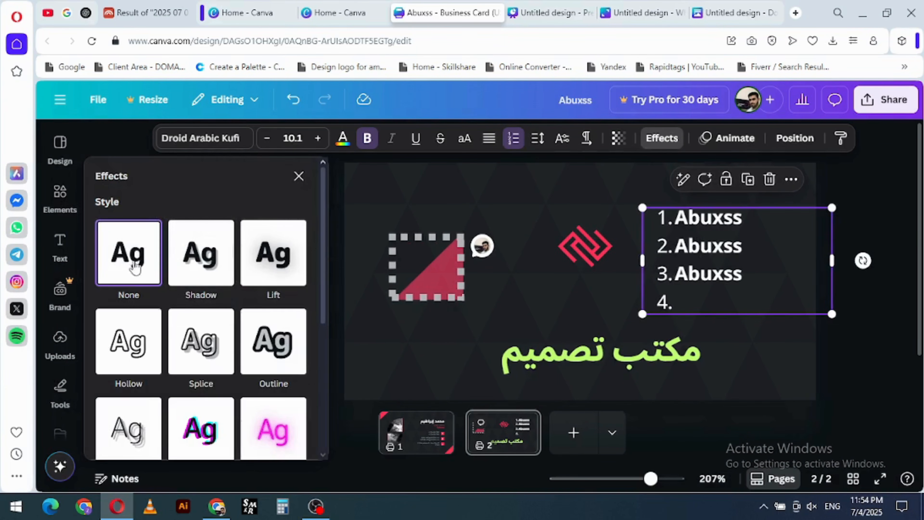
left_click(204, 257)
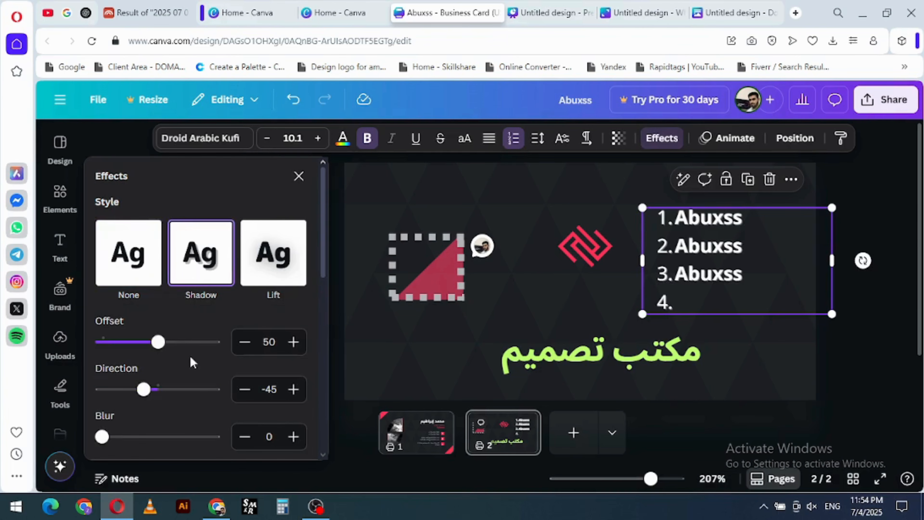
mouse_move(181, 344)
left_mouse_down()
mouse_move(173, 345)
mouse_move(190, 342)
left_mouse_up()
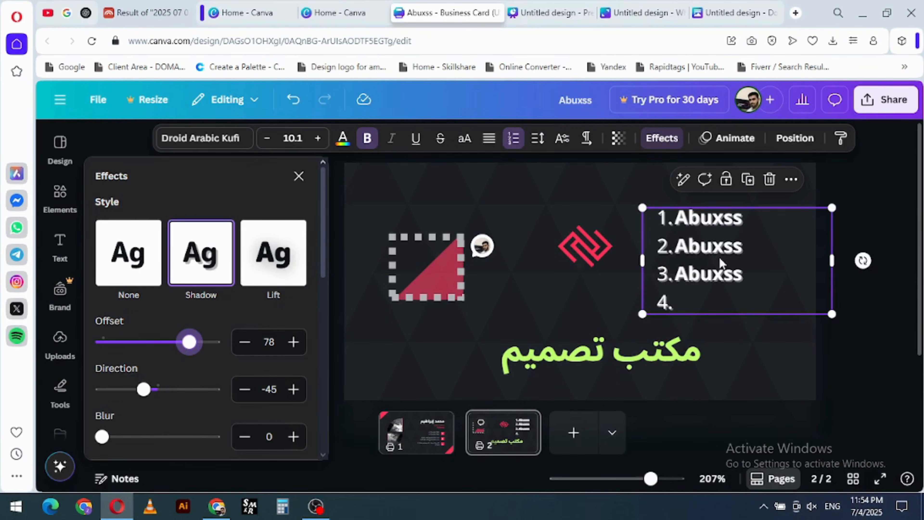
scroll(718, 257, "up", 4)
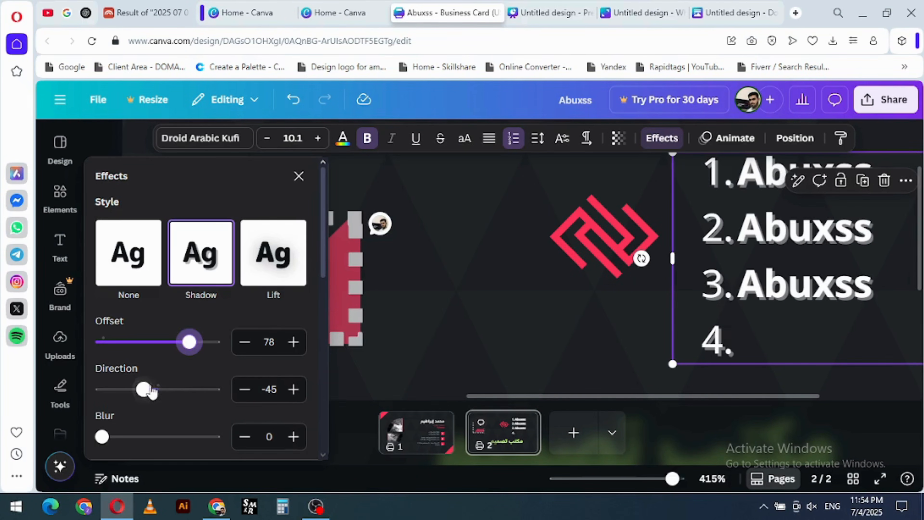
left_click_drag(144, 389, 171, 384)
left_click_drag(102, 436, 149, 435)
- Apply the Neon text effect to the numbered list and adjust its intensity
scroll(224, 344, "down", 1)
scroll(224, 344, "down", 5)
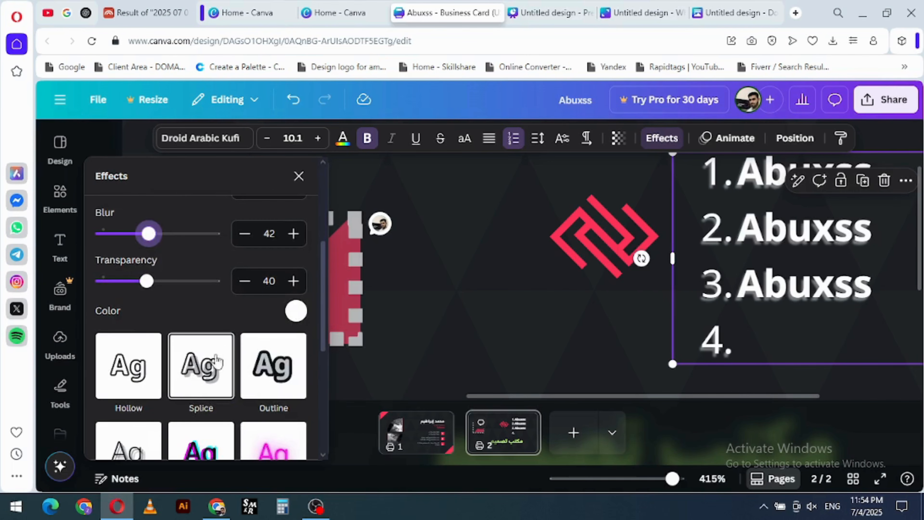
scroll(193, 388, "down", 3)
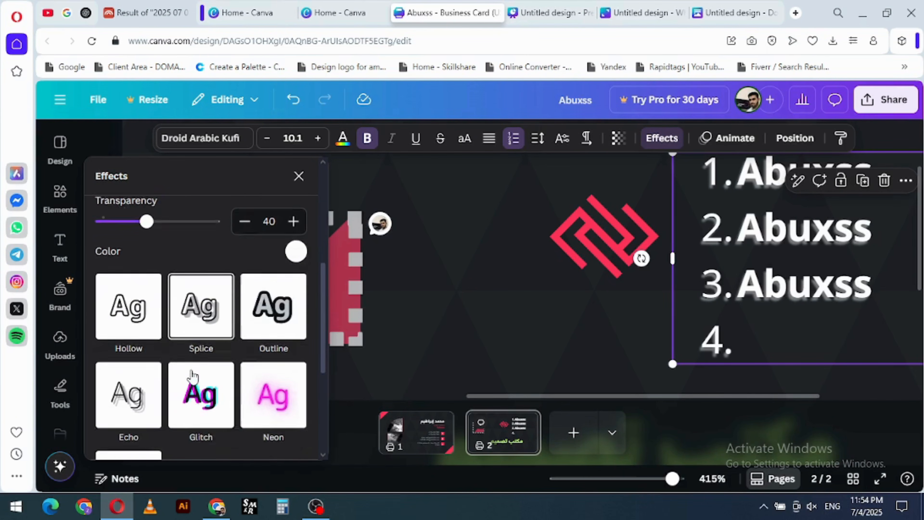
left_click(274, 402)
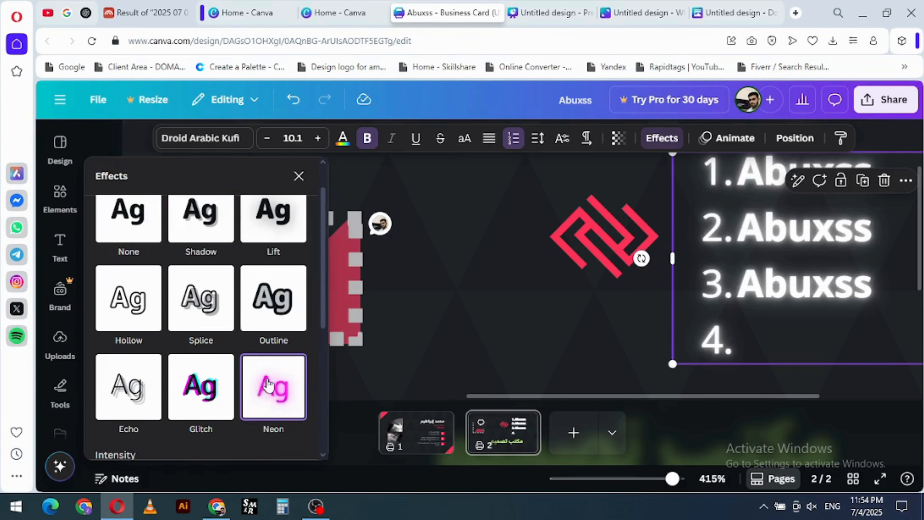
scroll(225, 259, "up", 1)
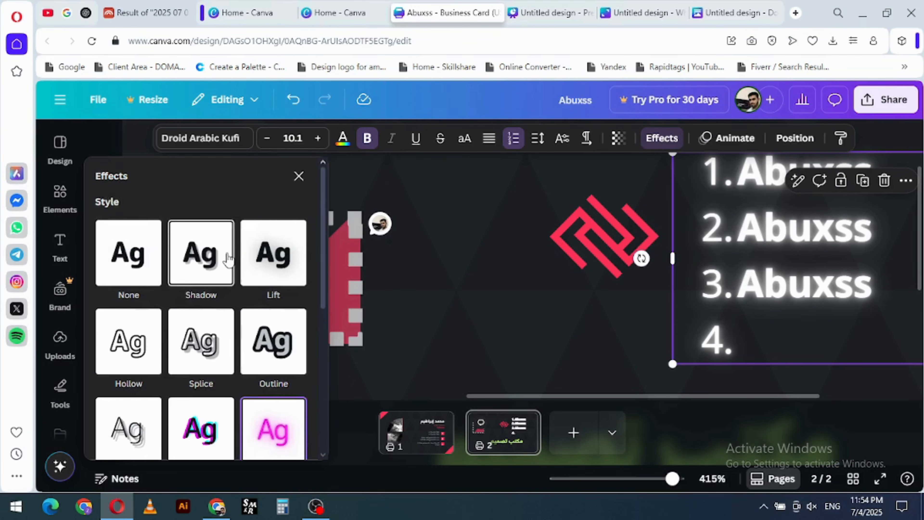
scroll(224, 270, "down", 6)
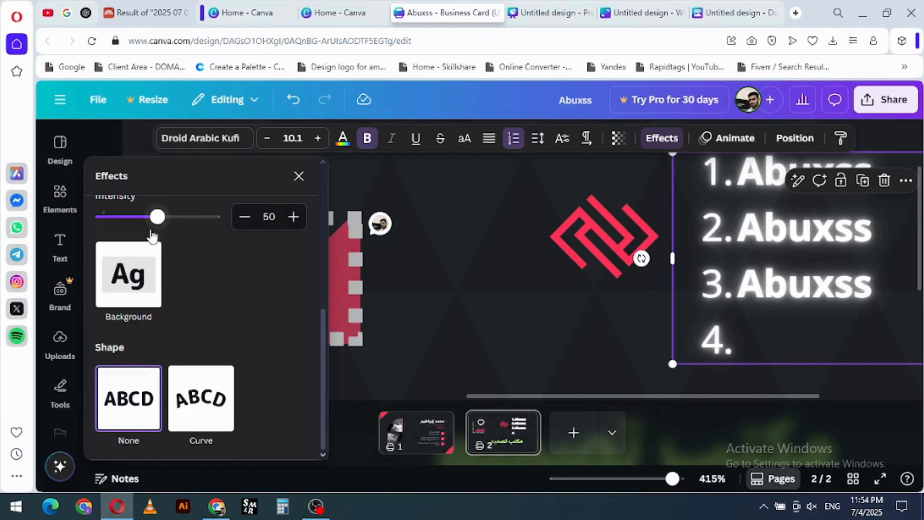
scroll(147, 291, "up", 2)
mouse_move(157, 284)
left_mouse_down()
mouse_move(101, 293)
mouse_move(159, 288)
left_mouse_up()
scroll(190, 319, "down", 2)
scroll(192, 314, "up", 8)
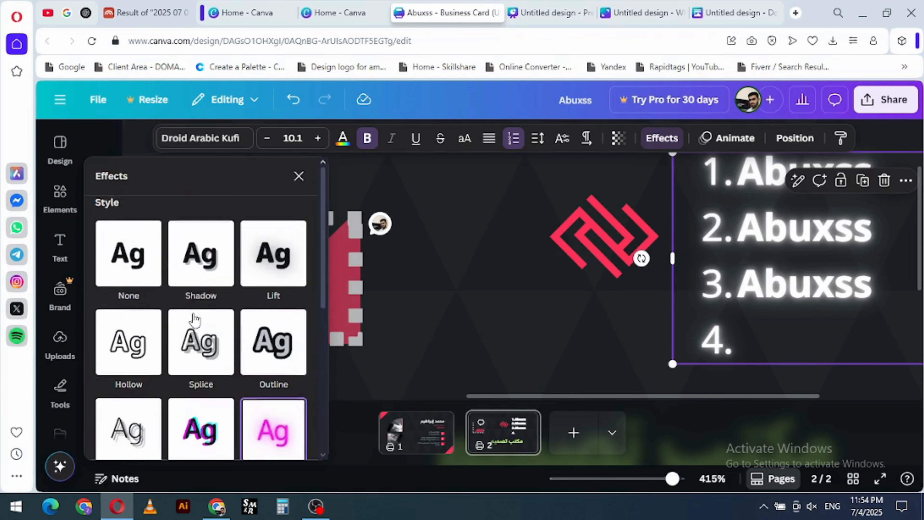
left_click(298, 179)
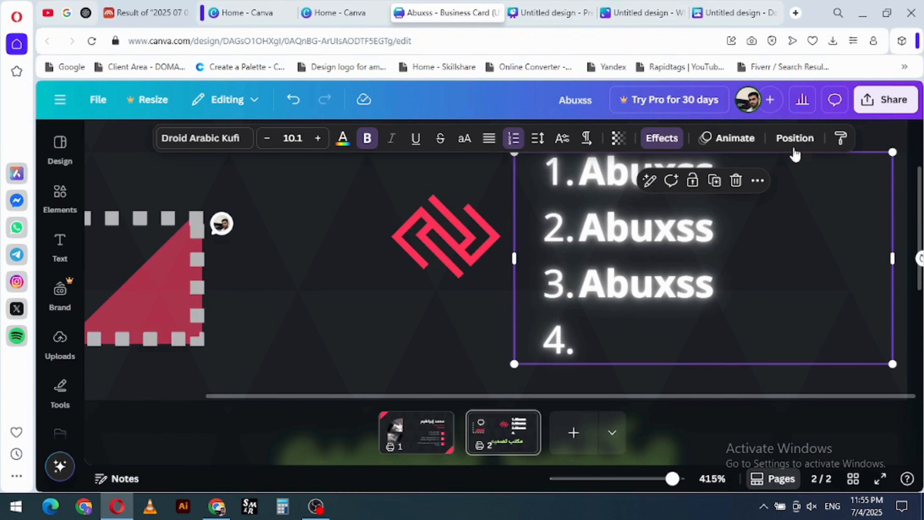
- Look at the arrange and alignment options for the numbered list, and view the whole card
left_click(795, 138)
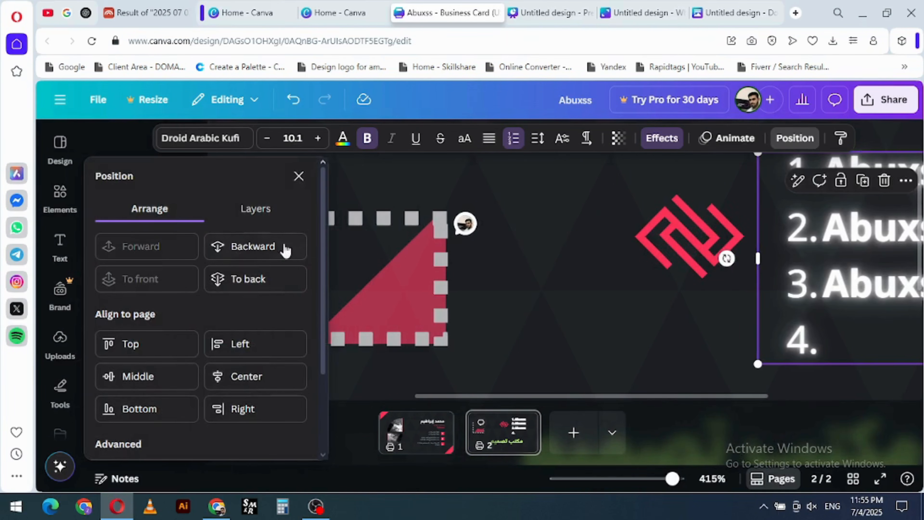
left_click(299, 177)
scroll(565, 278, "down", 6)
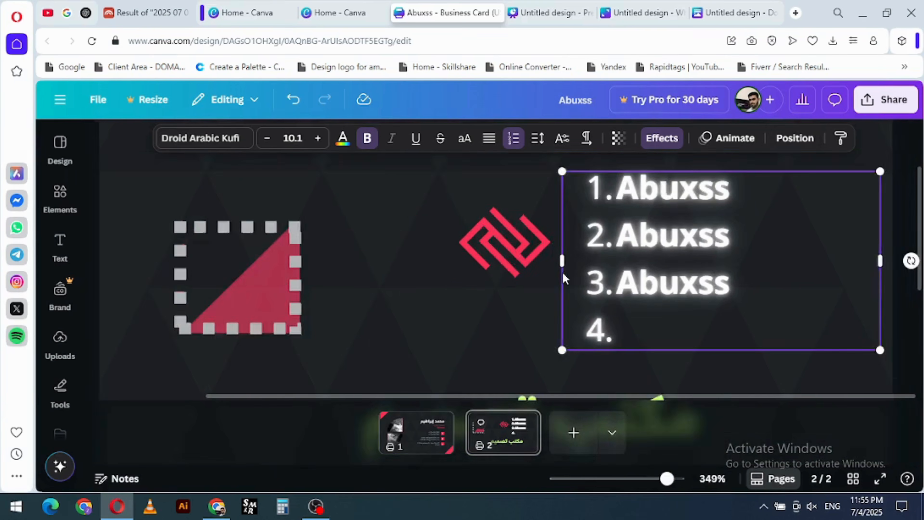
scroll(565, 278, "down", 2)
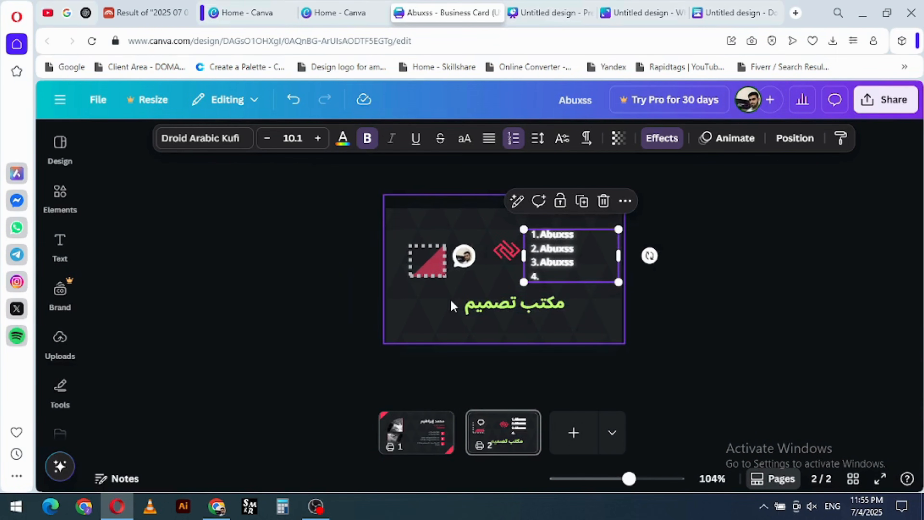
scroll(450, 302, "up", 2)
left_click(400, 326)
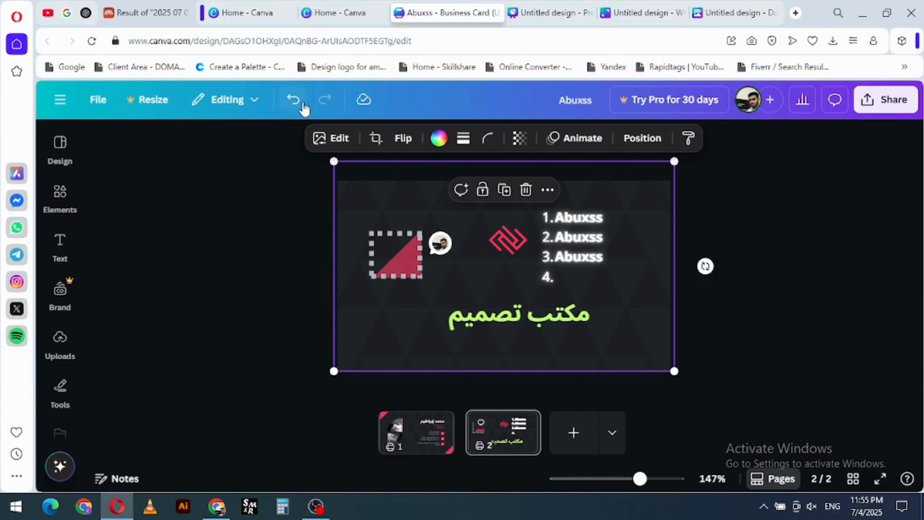
- Undo the last change and switch the design from editing to read-only Viewing mode
left_click(293, 99)
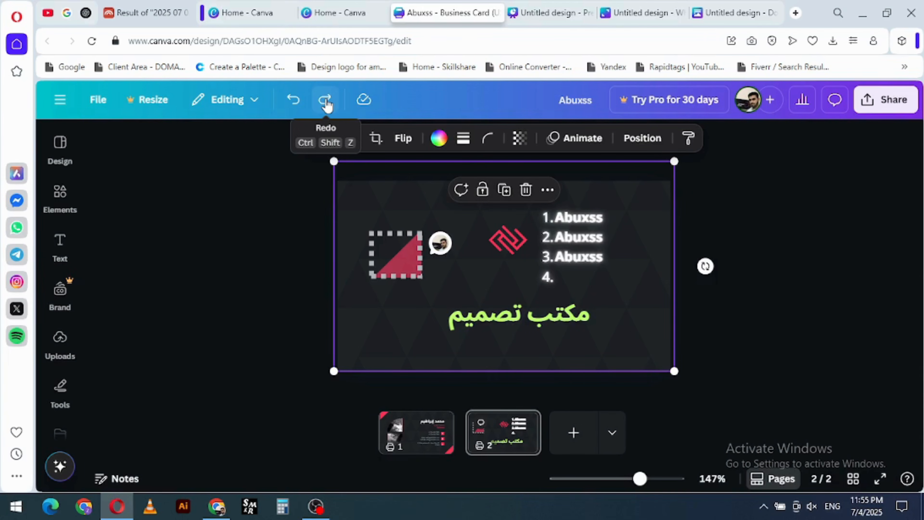
left_click(257, 104)
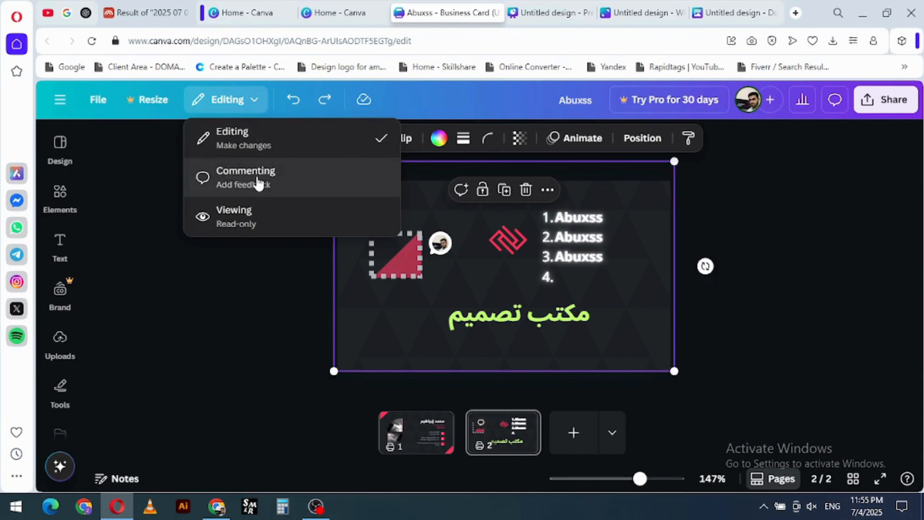
left_click(249, 225)
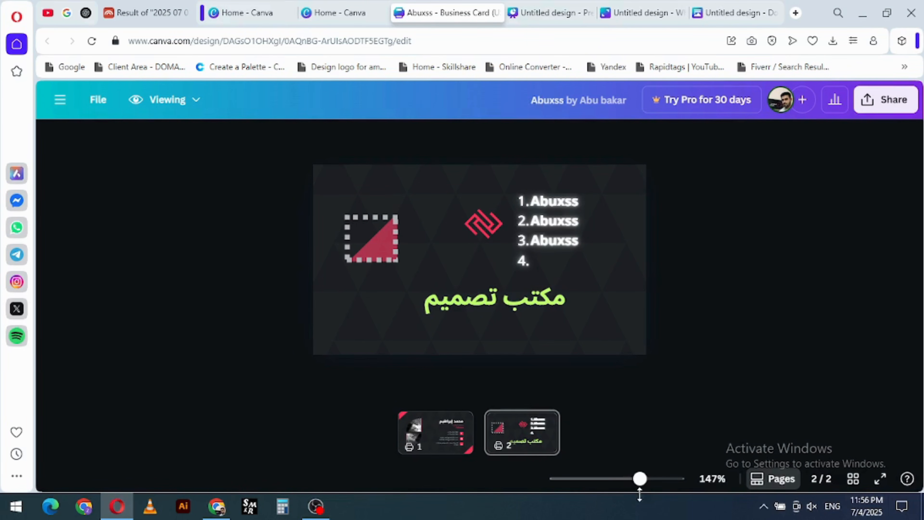
- View both card pages in Viewing mode, comparing the page thumbnail layout with the continuous scrolling layout
left_click(452, 439)
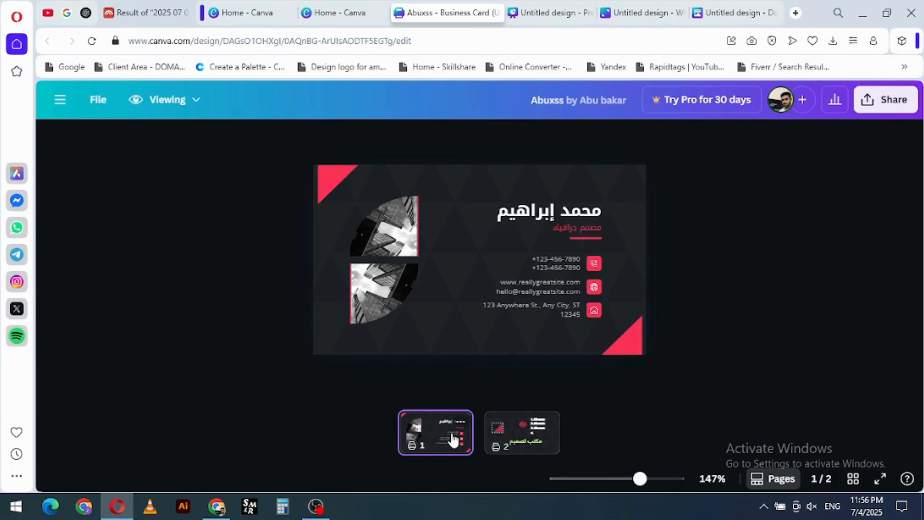
left_click(527, 440)
mouse_move(639, 479)
left_mouse_down()
mouse_move(618, 478)
mouse_move(652, 479)
mouse_move(636, 479)
left_mouse_up()
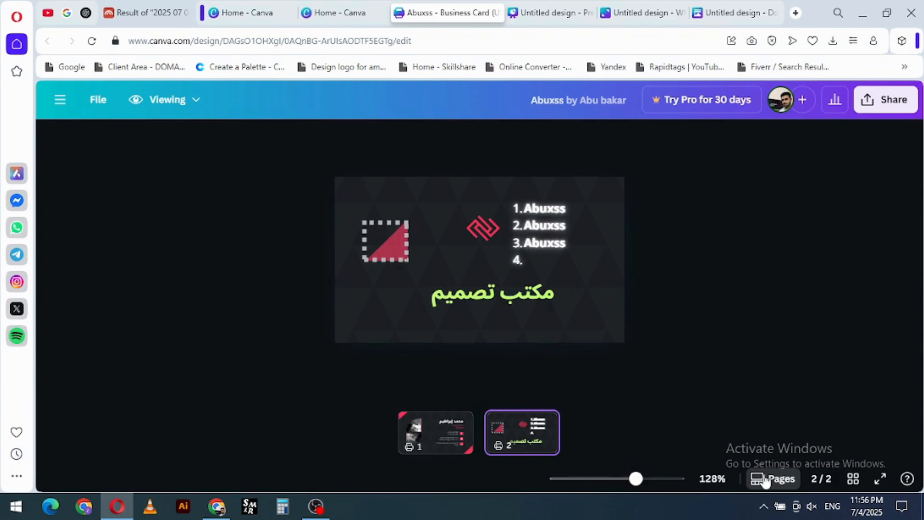
left_click(777, 479)
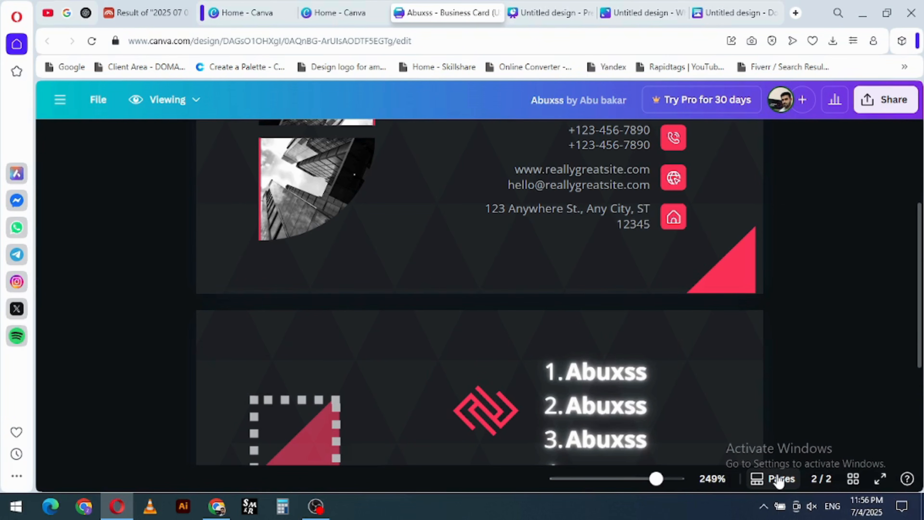
left_click(777, 479)
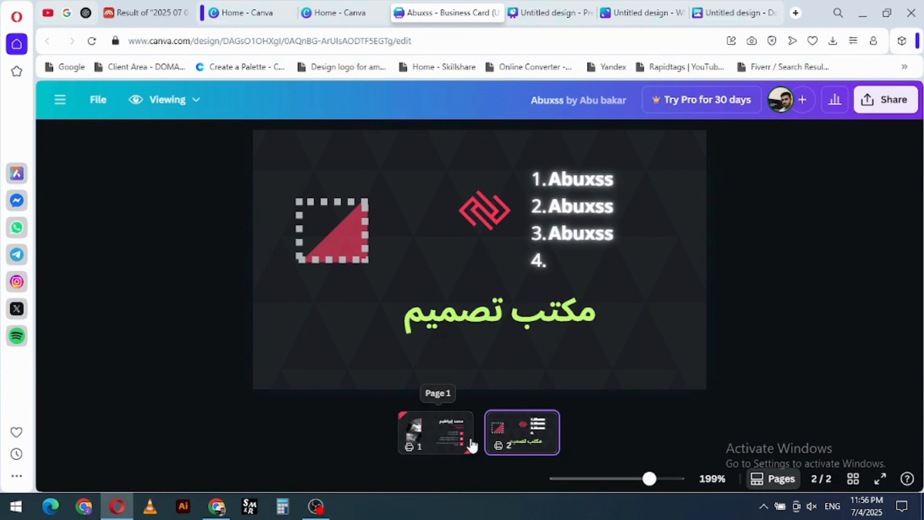
left_click(779, 480)
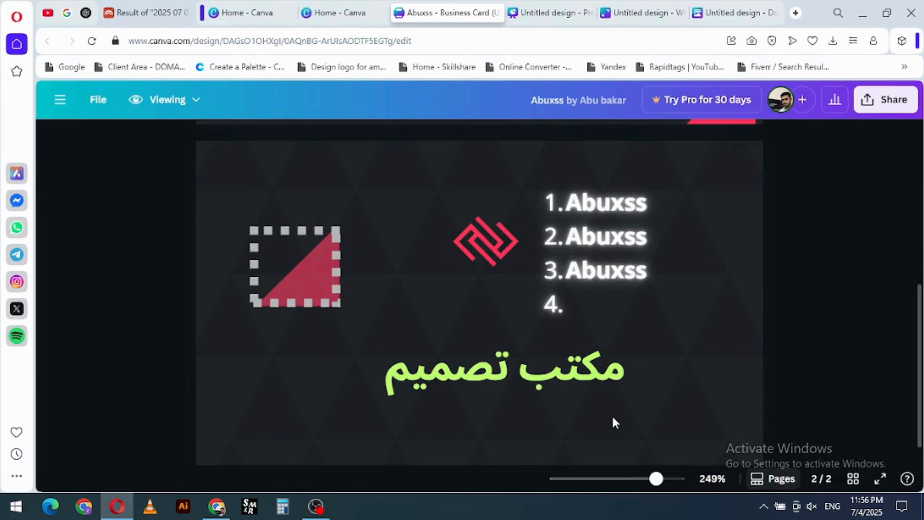
scroll(532, 336, "up", 3)
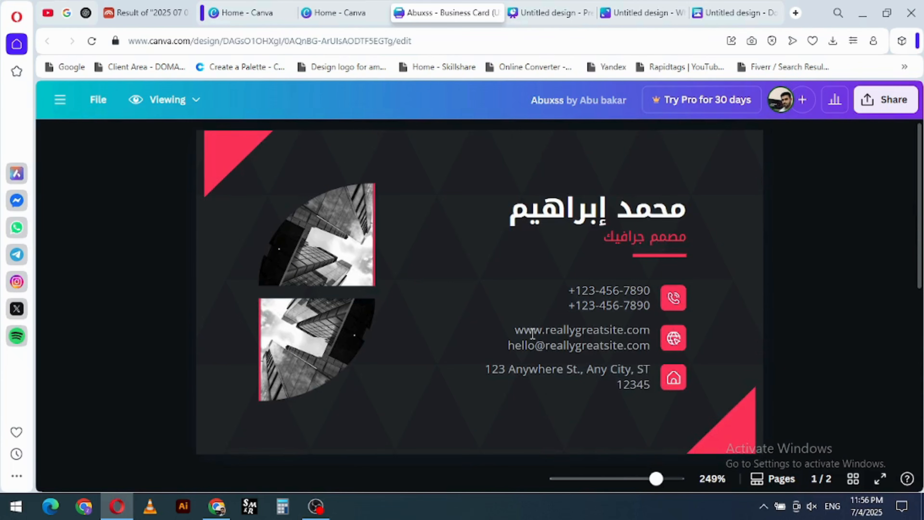
left_click(771, 479)
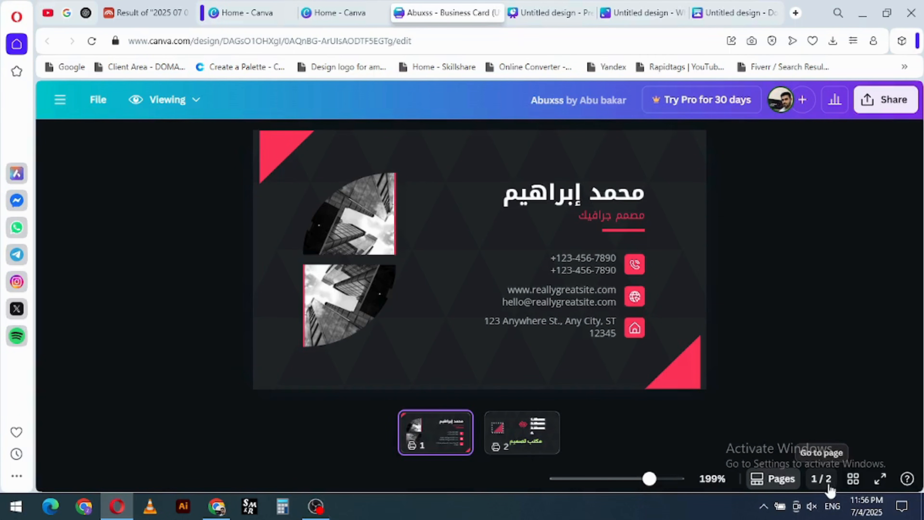
- Preview both card pages full screen from the grid view, and reopen page 1 from the grid
left_click(854, 481)
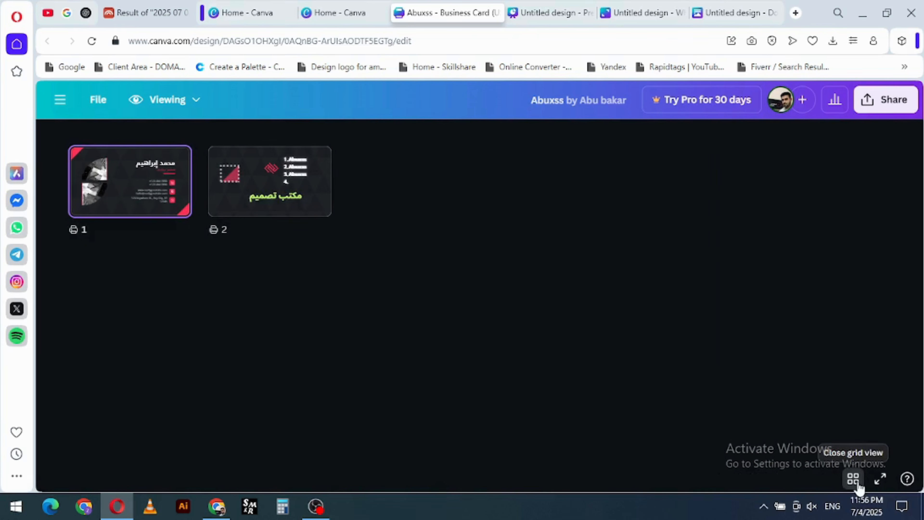
left_click(879, 479)
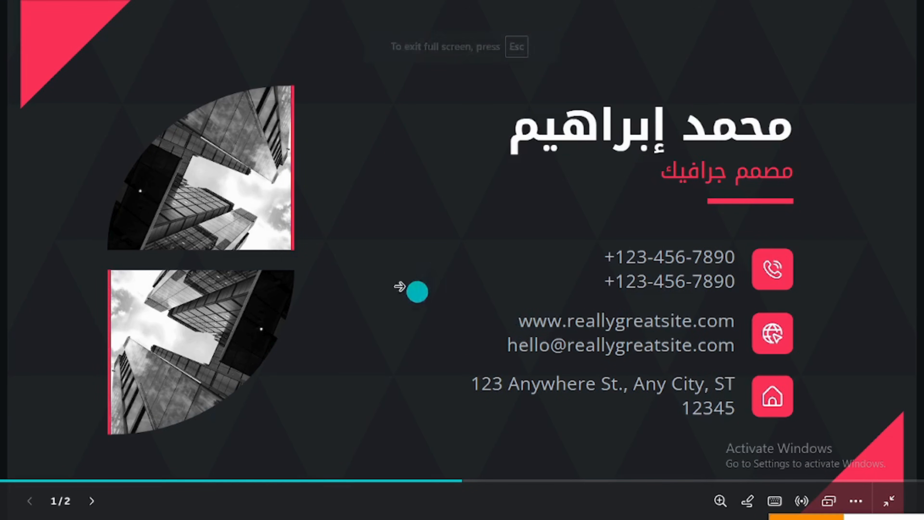
left_click(589, 289)
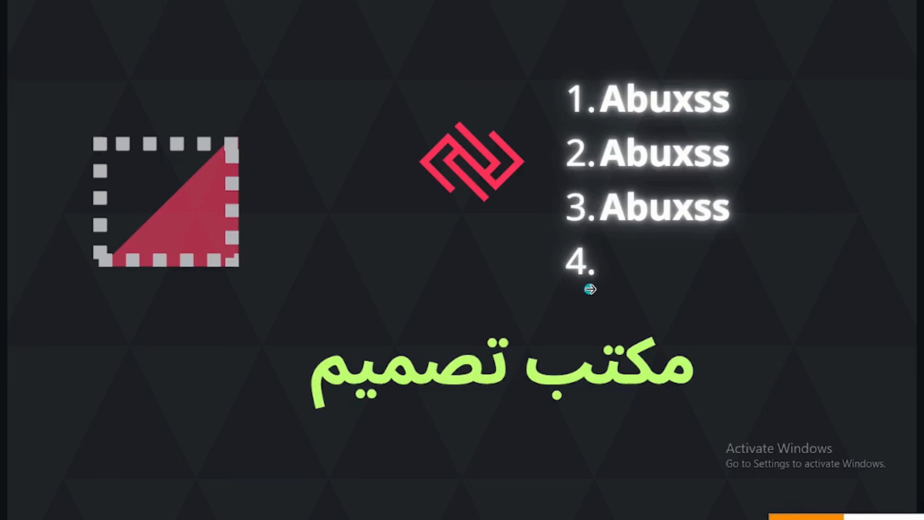
key("Escape")
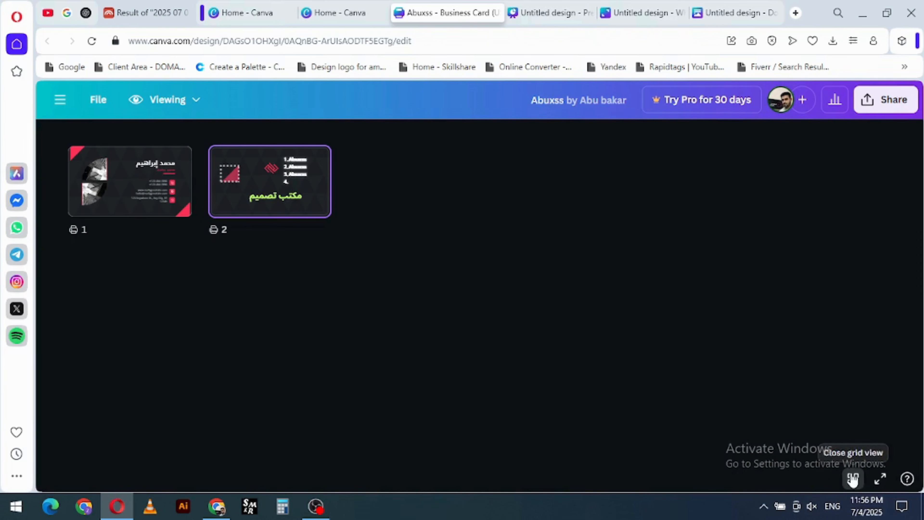
left_click(144, 192)
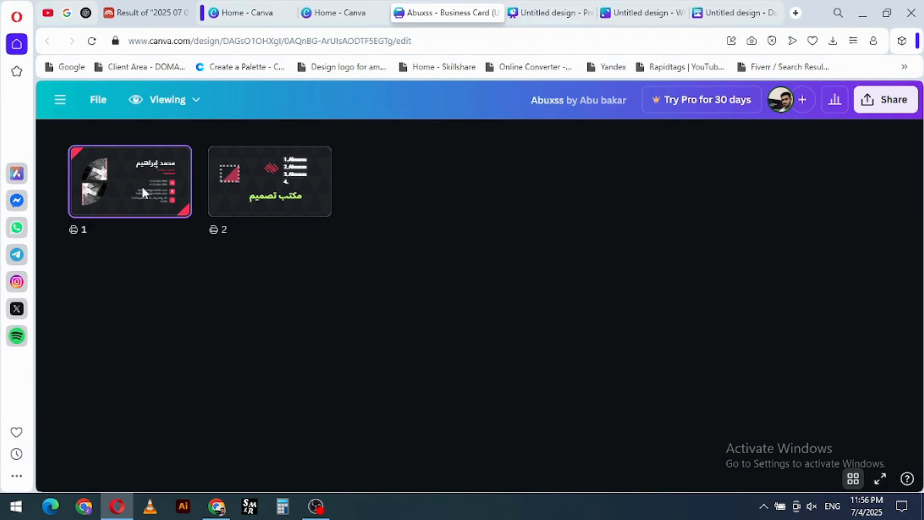
left_click(143, 192)
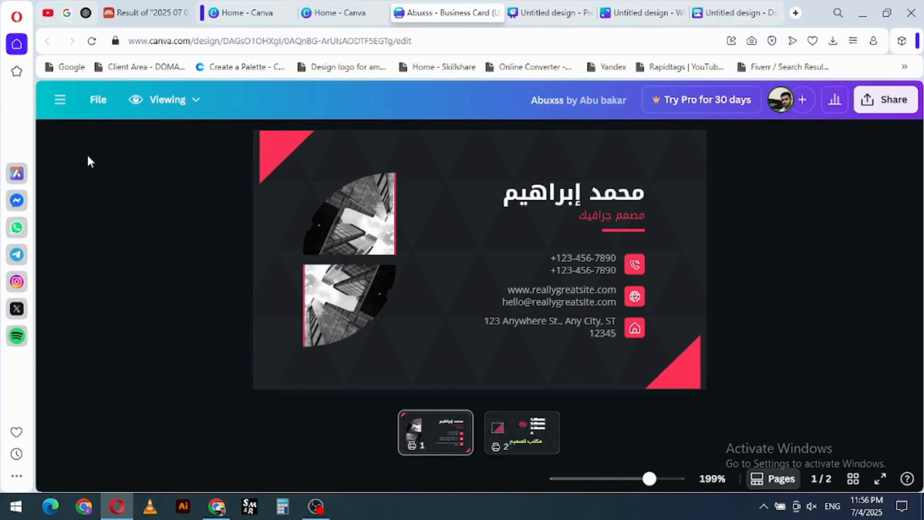
- Switch the design from Viewing back to Editing mode and browse the available business card templates
left_click(176, 106)
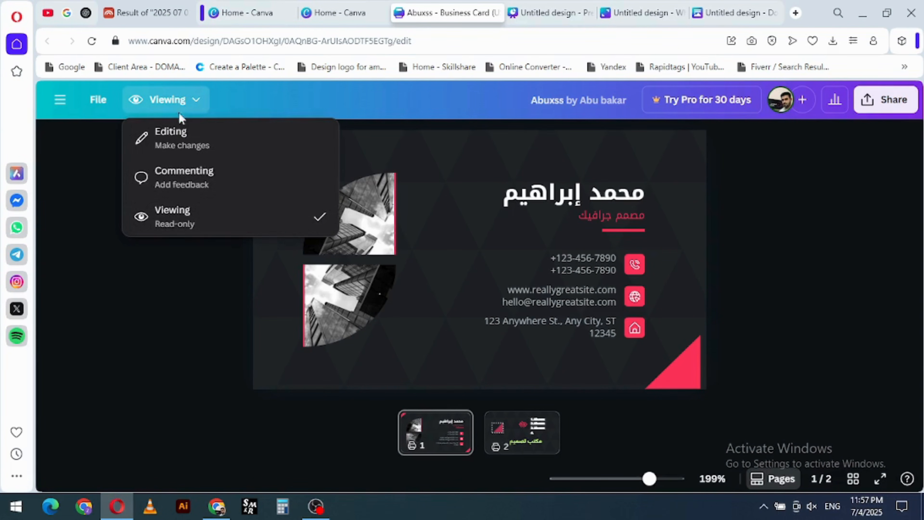
left_click(188, 145)
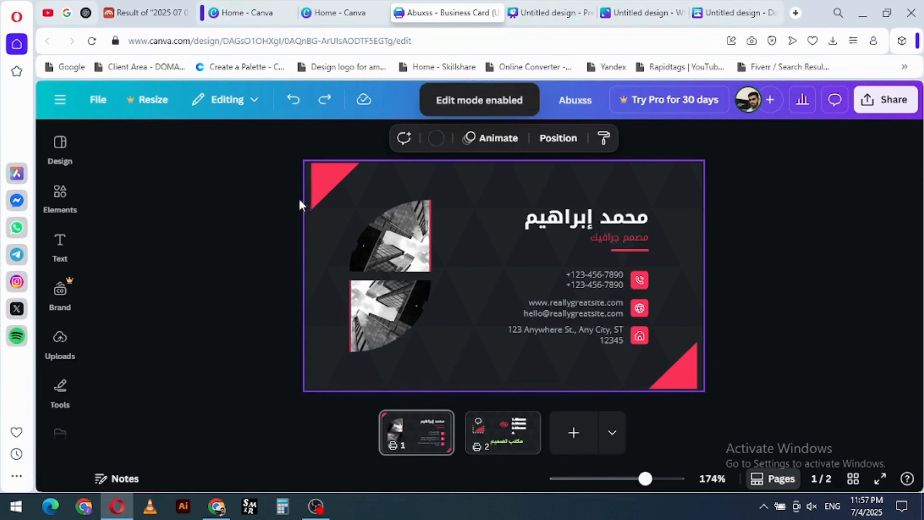
left_click(59, 145)
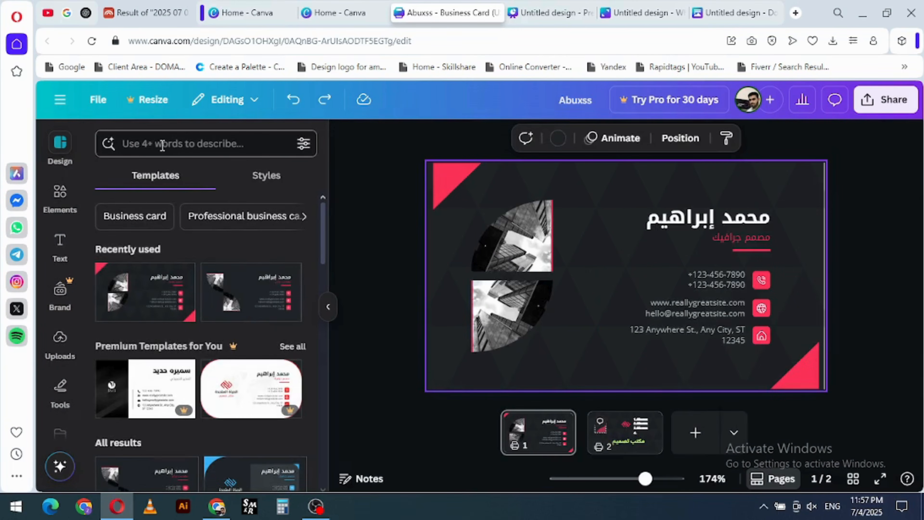
left_click(163, 144)
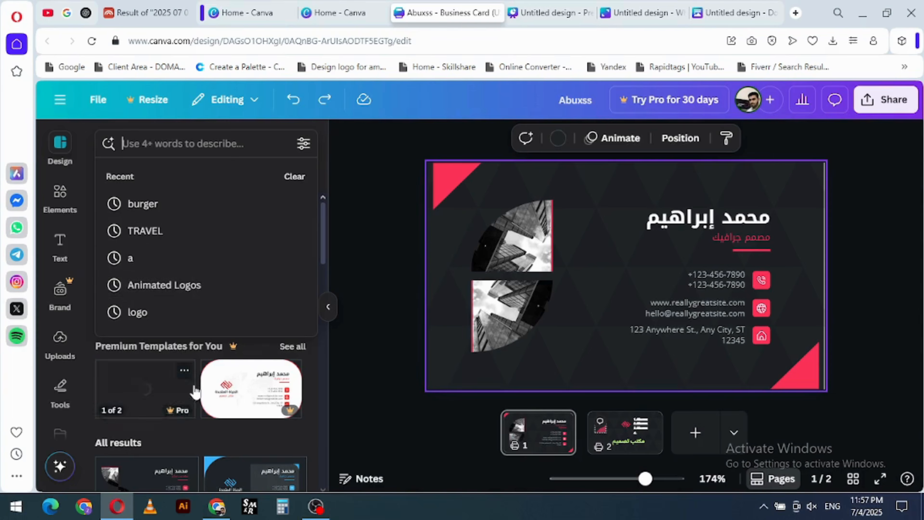
scroll(192, 387, "down", 5)
- Search the elements library for "Email icon'"
left_click(59, 200)
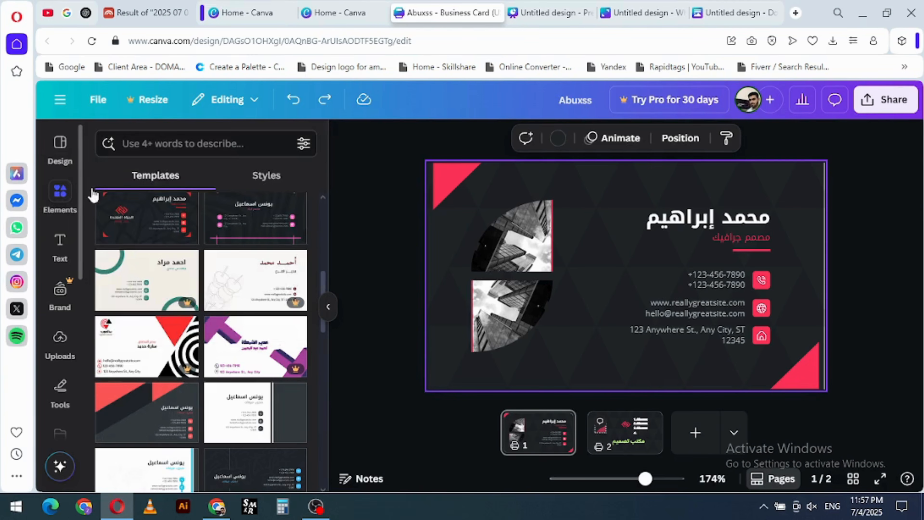
left_click(159, 144)
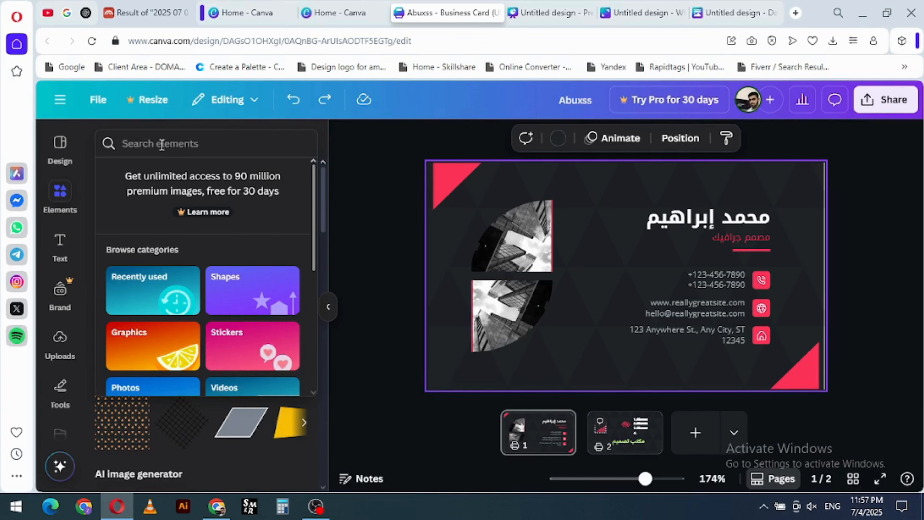
type("E")
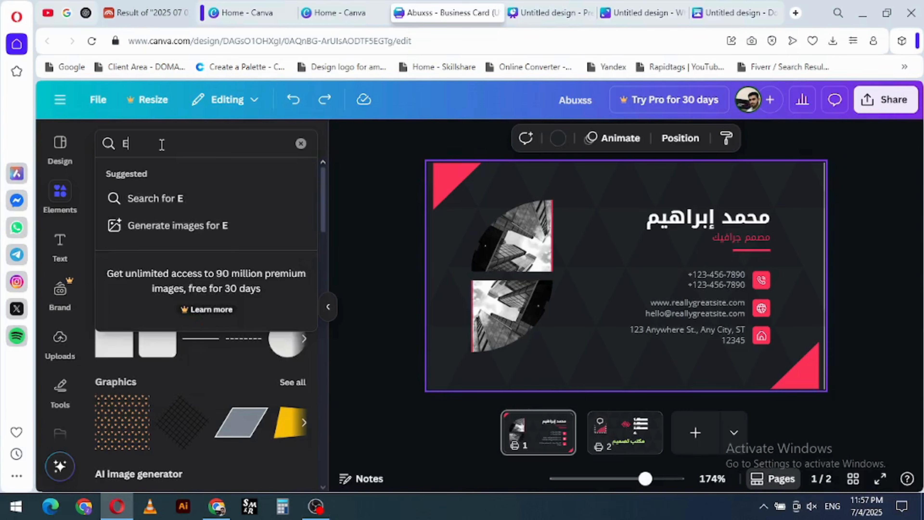
type("mail i")
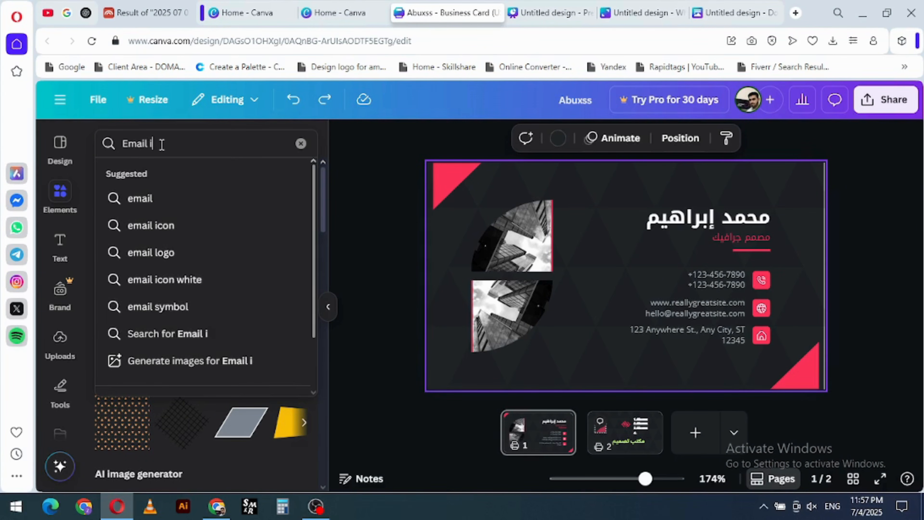
type("con'")
key("Return")
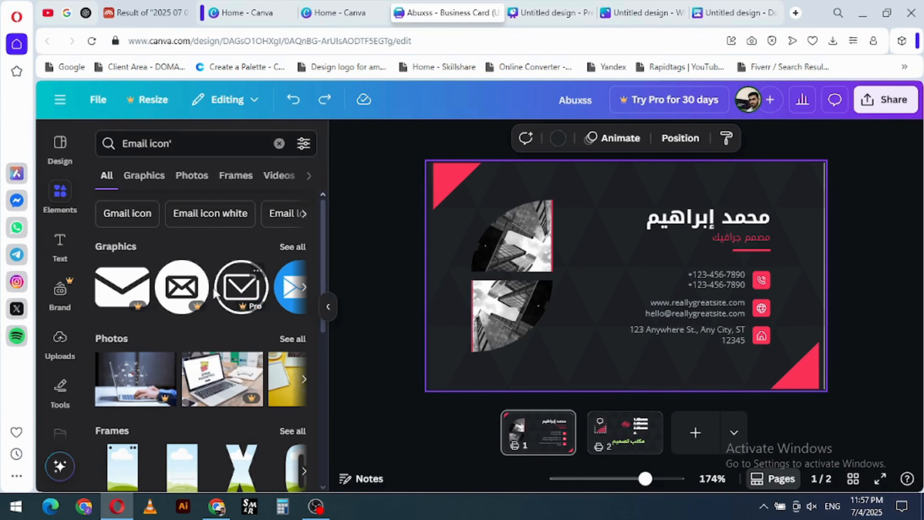
- Compare the email icon results by type: Graphics, Photos, Frames, Videos, Audio, Mockups, Shapes and Charts
left_click(145, 179)
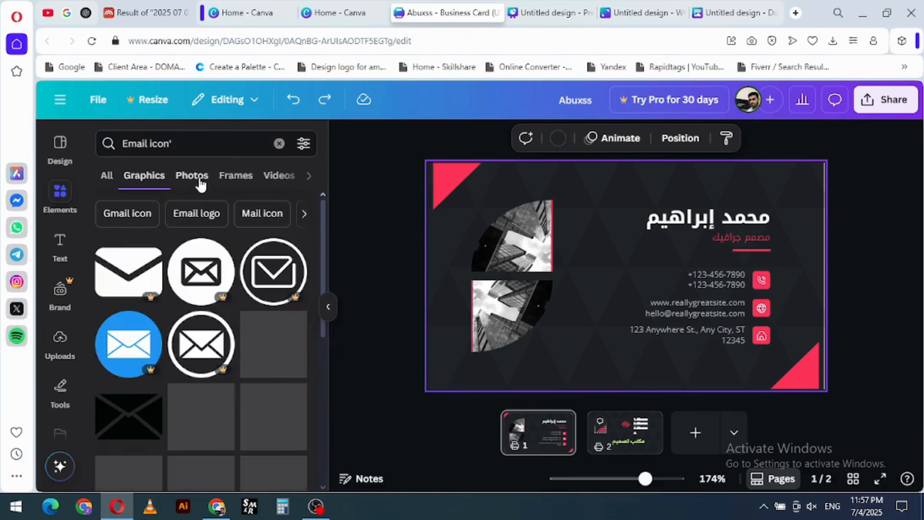
left_click(195, 178)
left_click(233, 179)
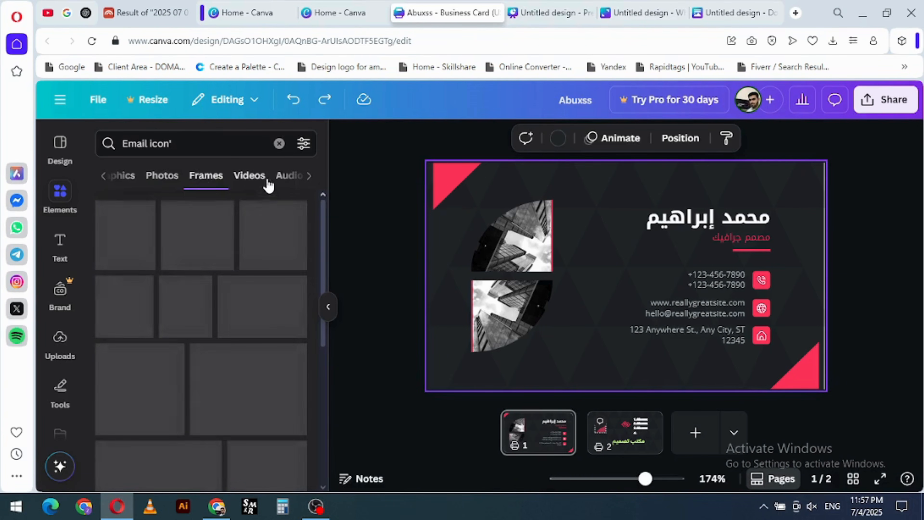
left_click(262, 179)
left_click(245, 177)
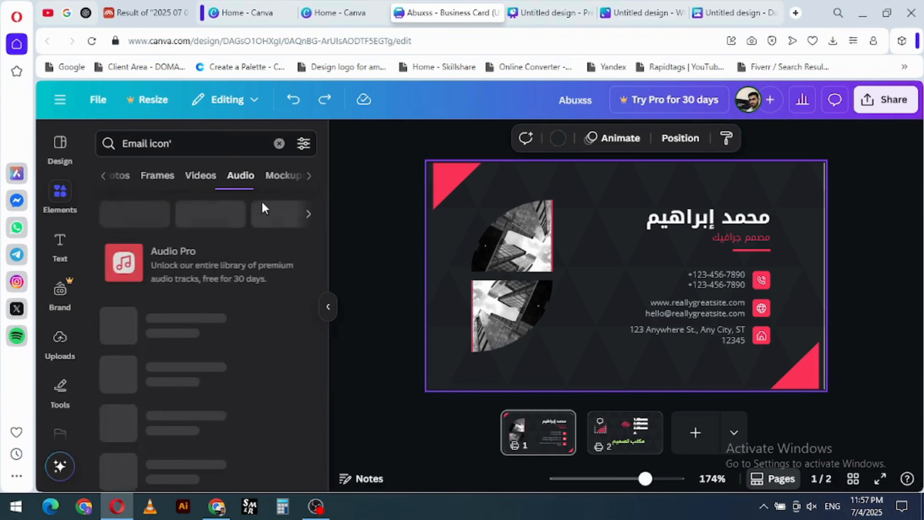
left_click(259, 179)
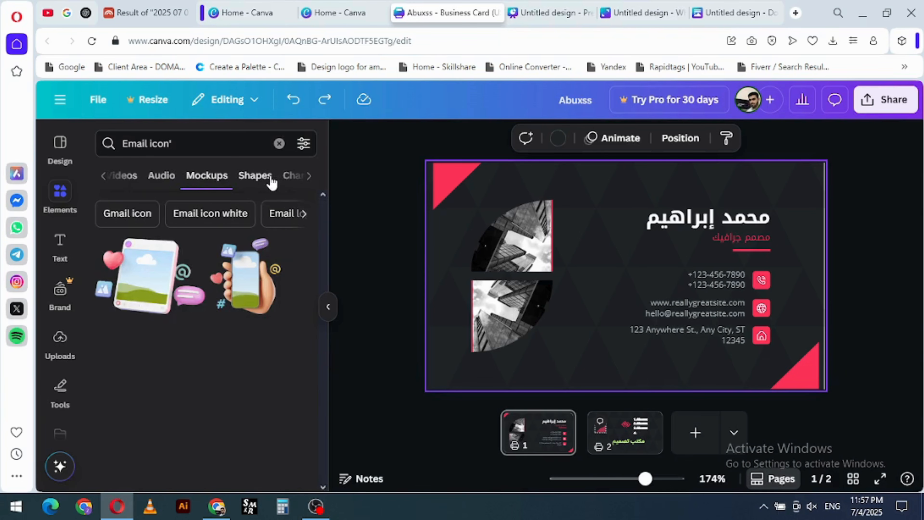
left_click(267, 179)
left_click(289, 182)
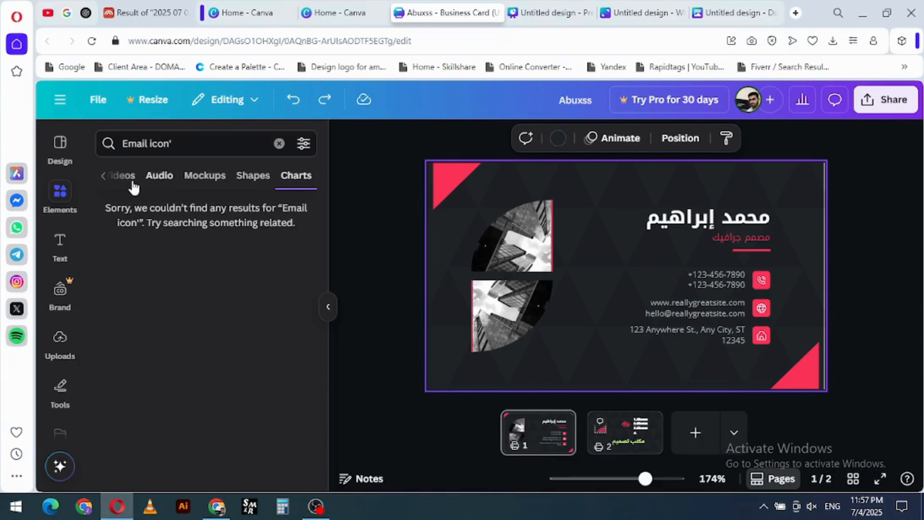
- Go back to all email icon results and look through the Graphics ones
left_click(105, 176)
left_click(108, 178)
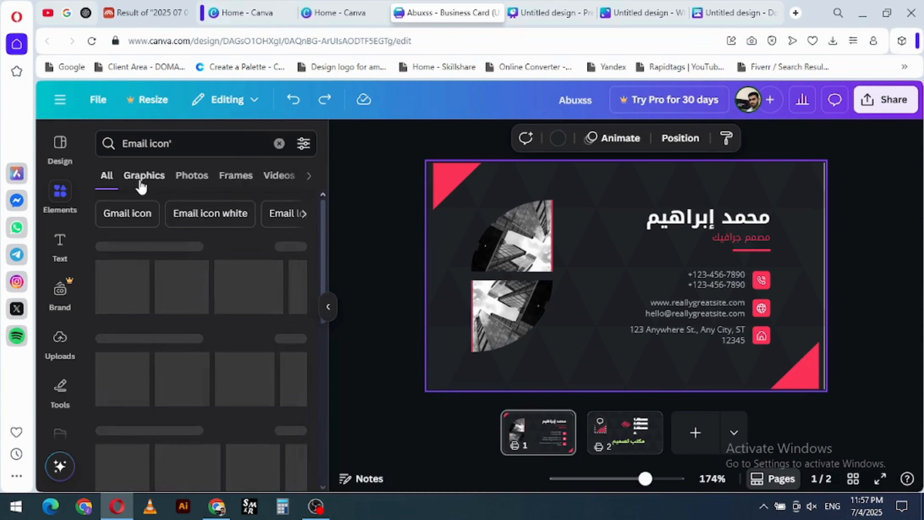
left_click(147, 192)
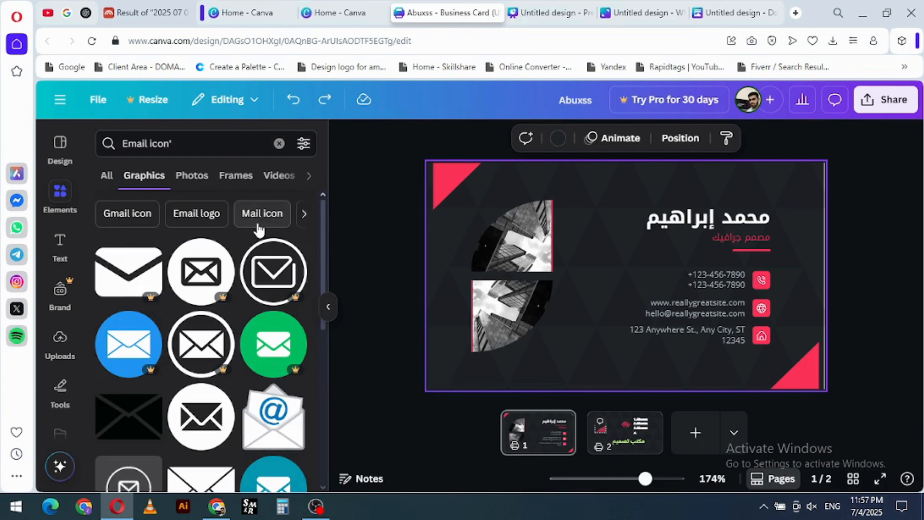
scroll(224, 301, "down", 5)
scroll(224, 300, "up", 5)
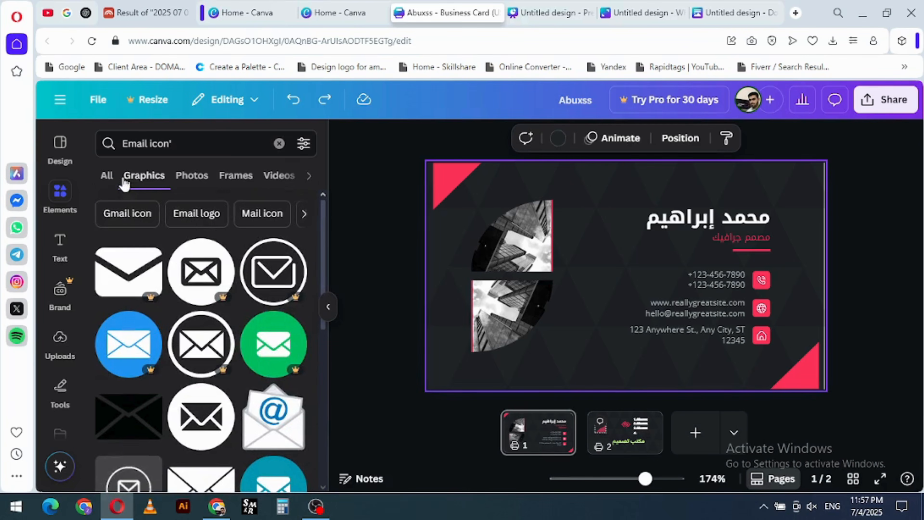
- Empty the elements search text and clear the recent search history
triple_click(190, 143)
key("BackSpace")
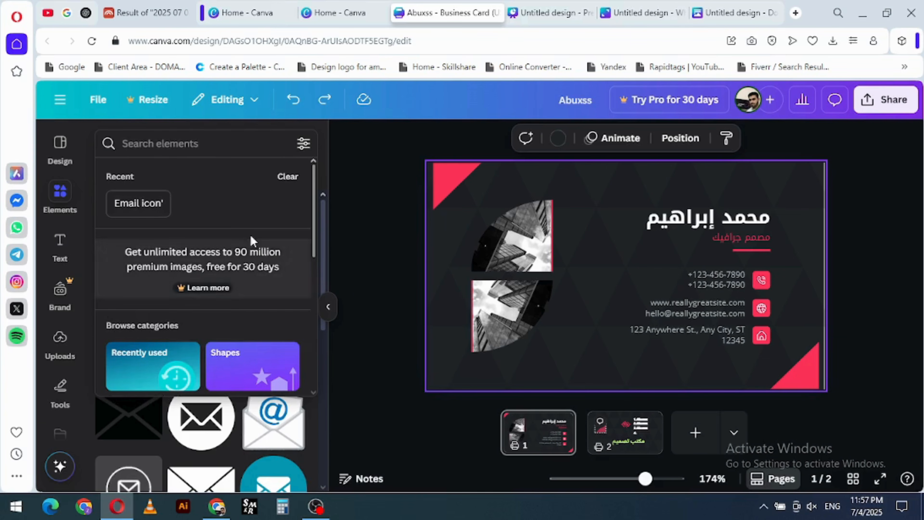
left_click(288, 177)
- Look over the element categories, and examine the lines and shapes offered in the Shapes category
scroll(240, 254, "down", 4)
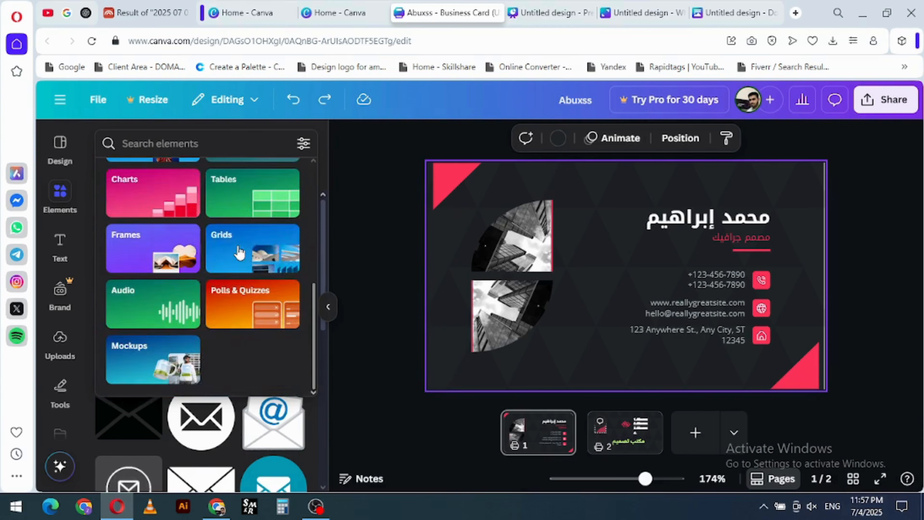
scroll(218, 260, "up", 4)
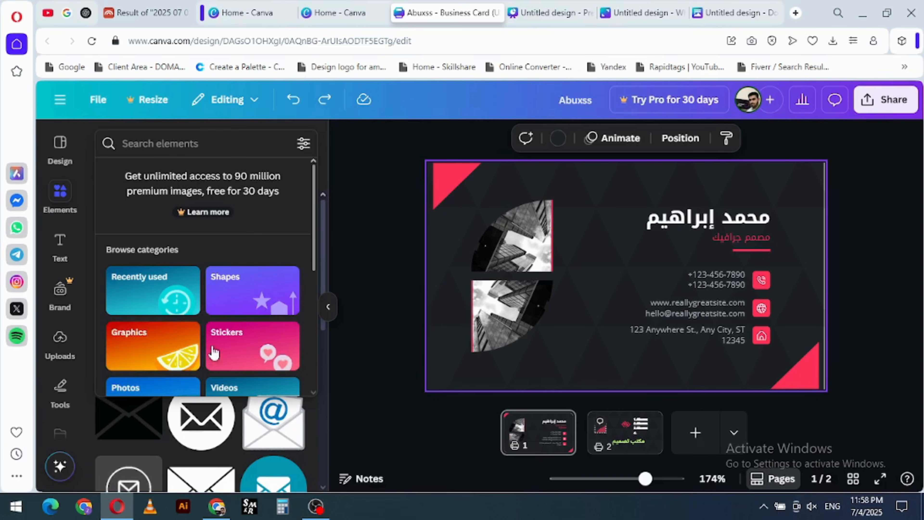
scroll(226, 328, "down", 4)
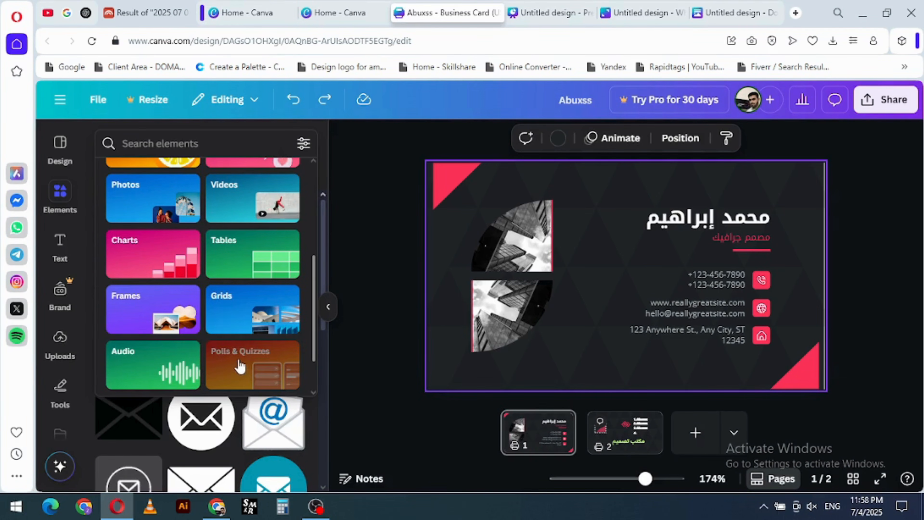
scroll(239, 366, "down", 2)
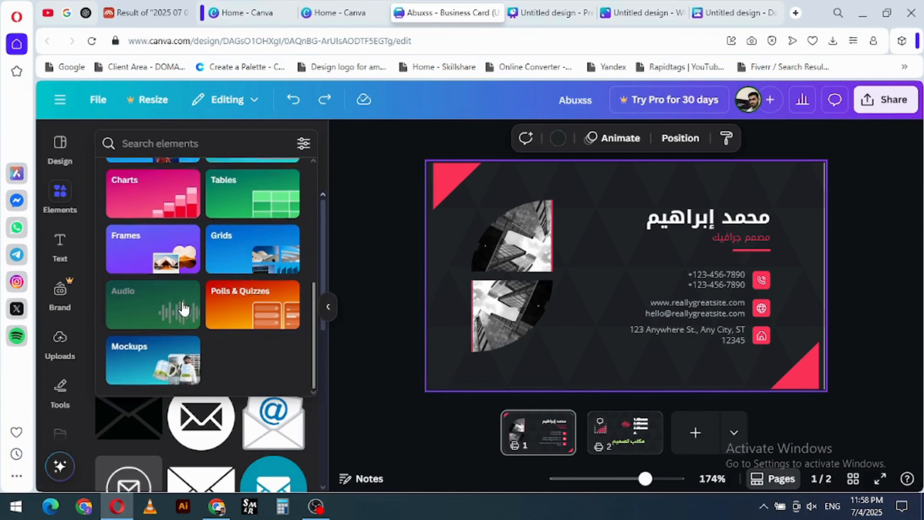
scroll(171, 302, "up", 5)
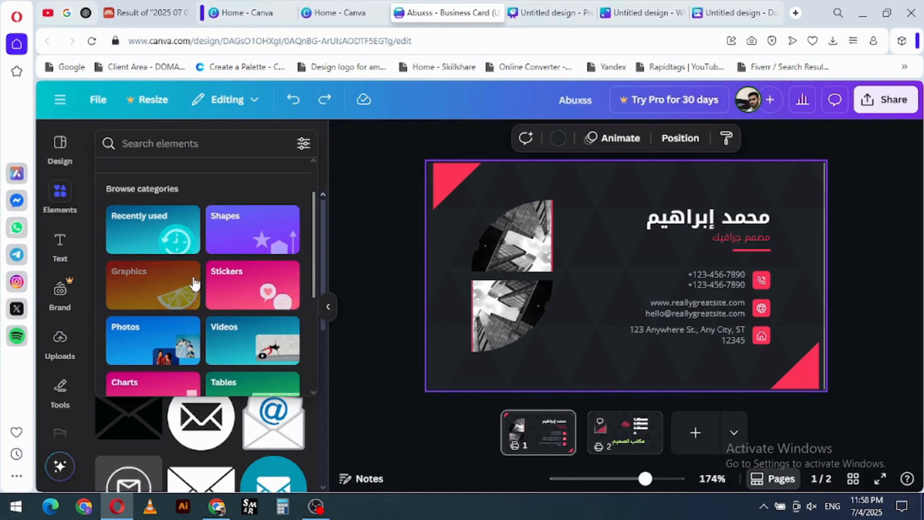
left_click(237, 226)
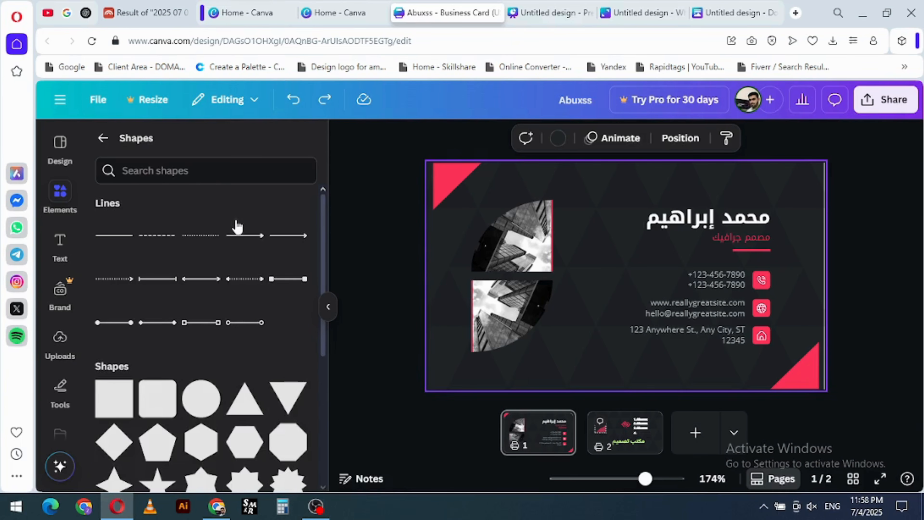
scroll(159, 275, "down", 6)
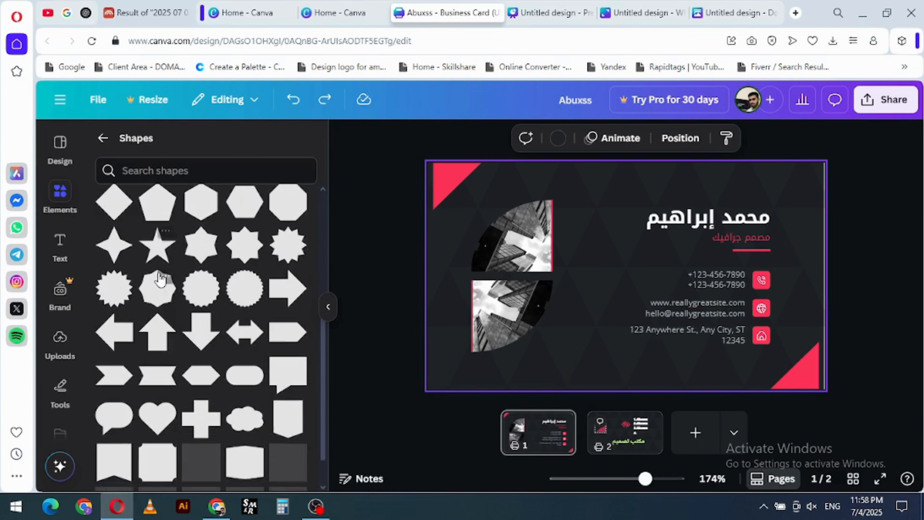
scroll(159, 275, "up", 6)
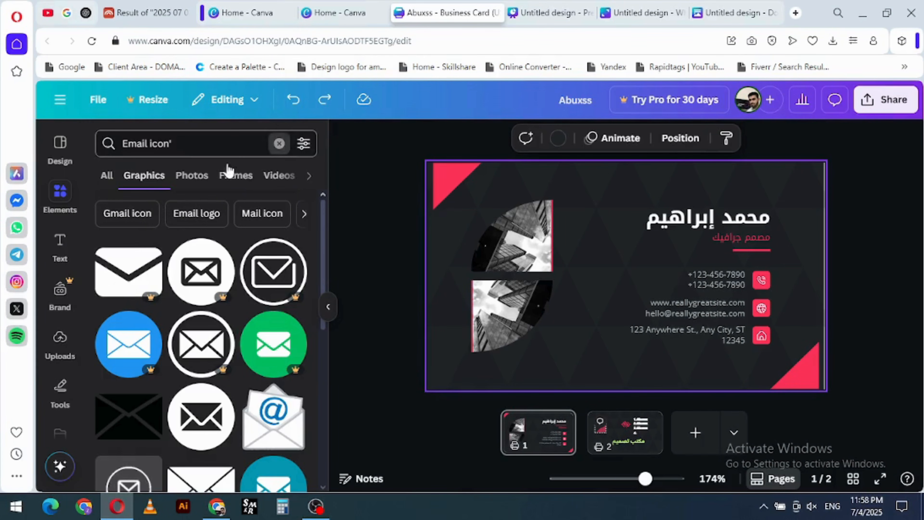
- Clear the email icon search and look through the element sections, from graphics, AI image generator and stickers to sheets, tables and frames
left_click(279, 143)
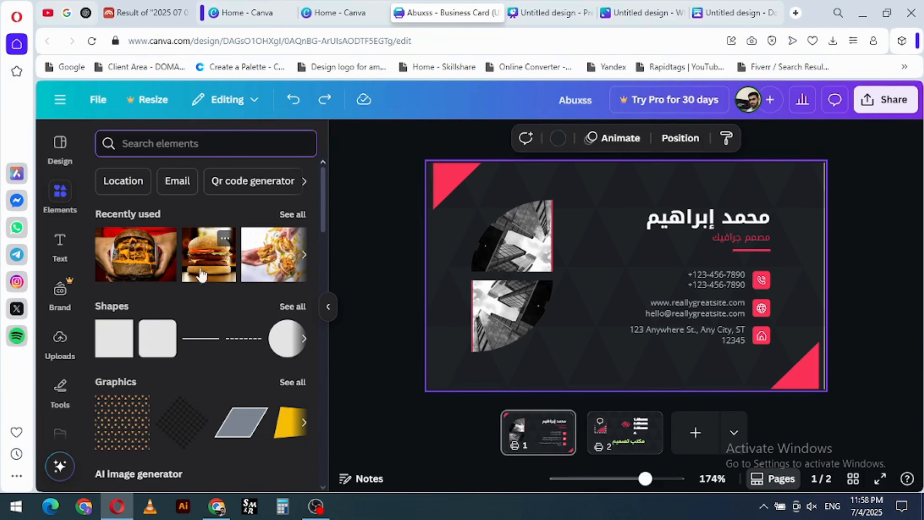
scroll(183, 319, "down", 2)
scroll(183, 319, "down", 5)
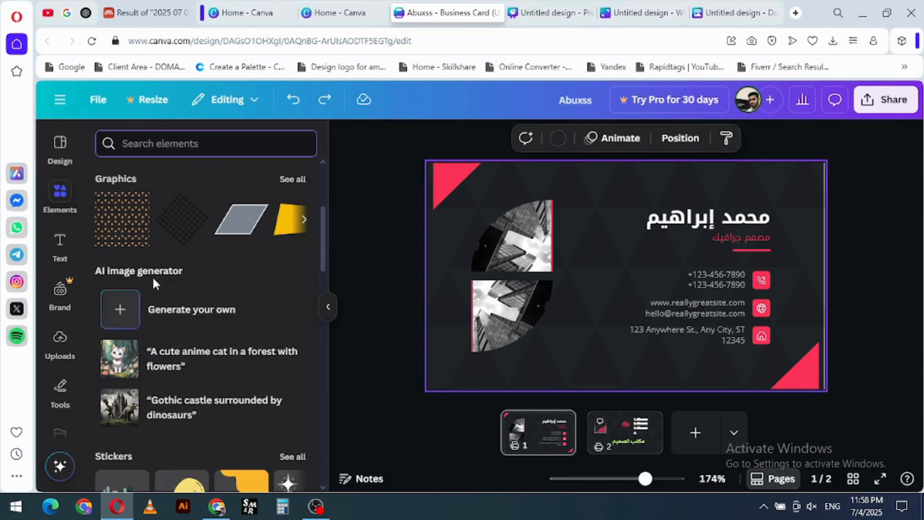
scroll(156, 286, "down", 7)
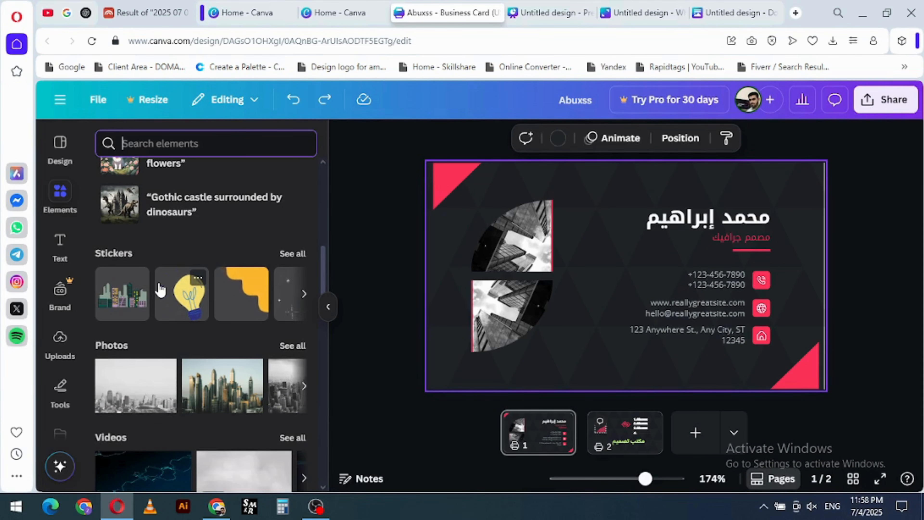
left_click(301, 295)
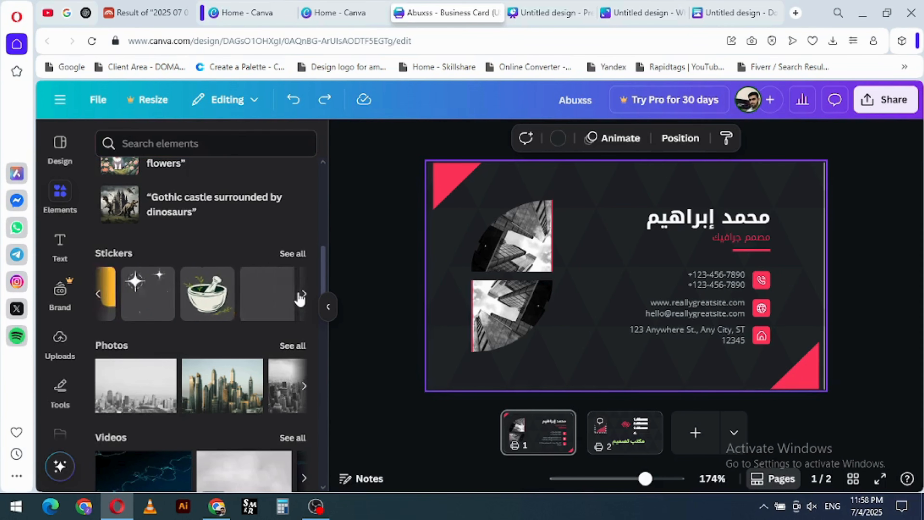
scroll(200, 296, "down", 7)
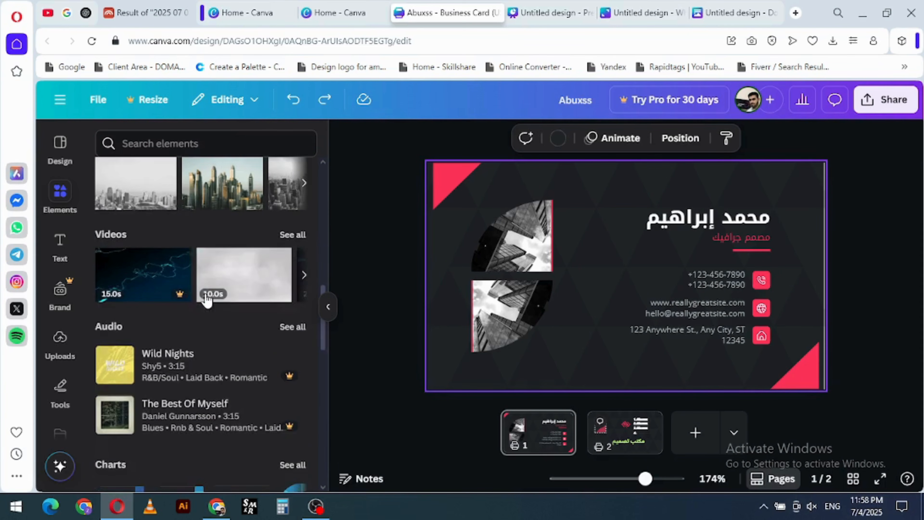
scroll(201, 295, "up", 2)
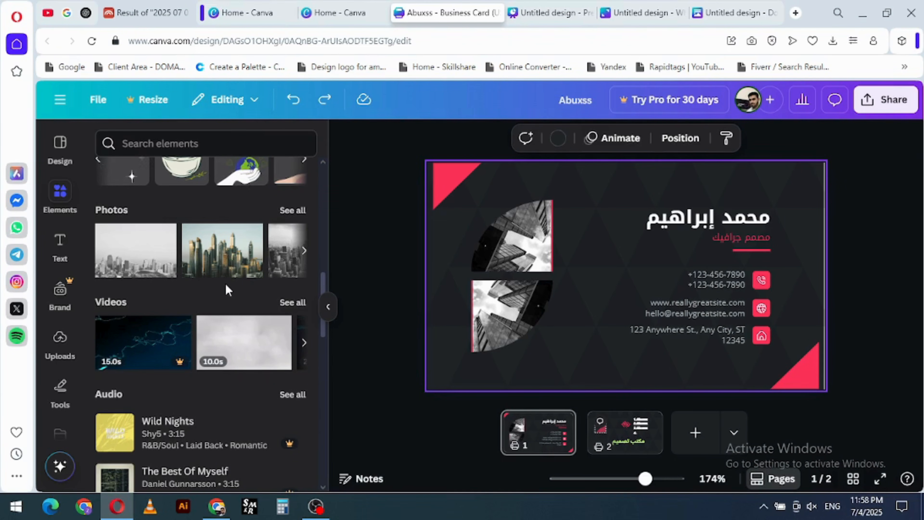
scroll(225, 284, "down", 4)
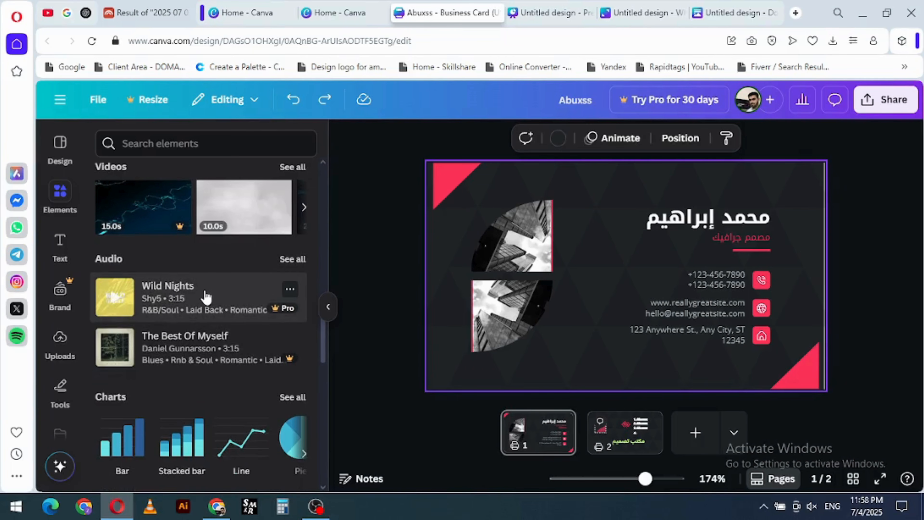
scroll(206, 297, "down", 10)
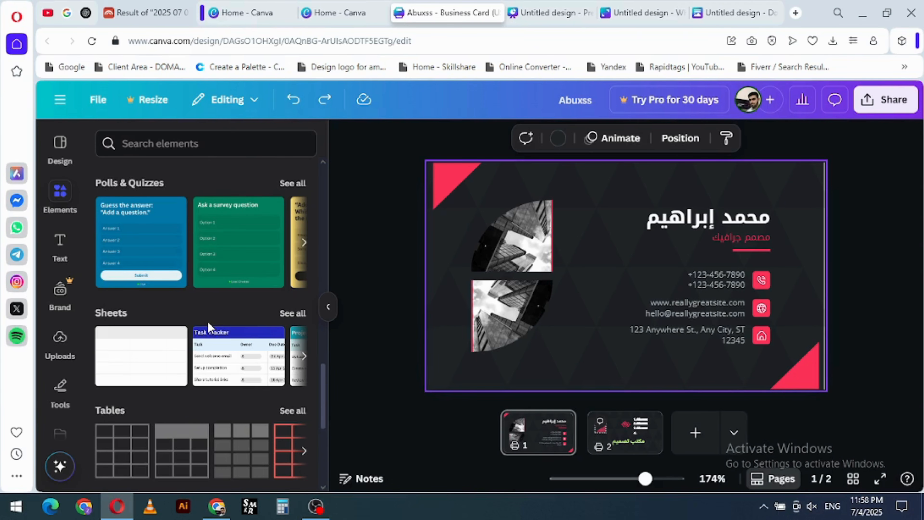
scroll(208, 322, "down", 4)
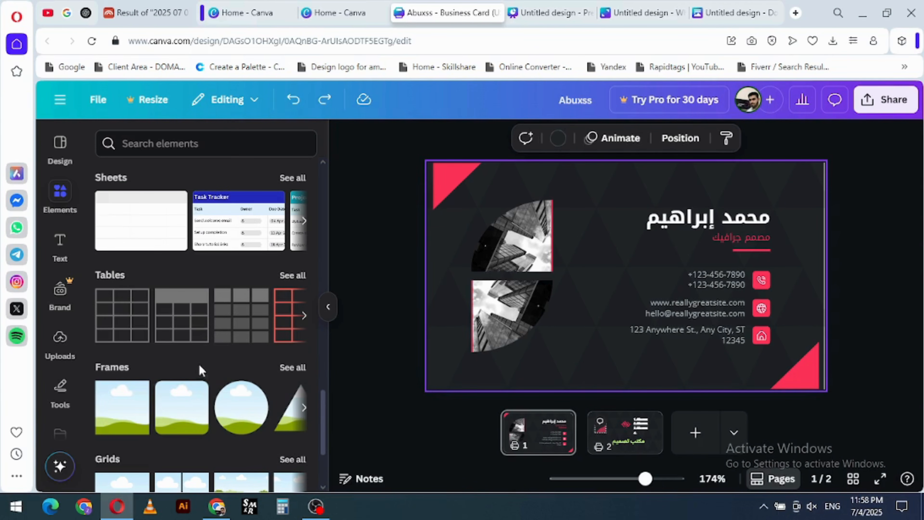
- Look over the Frames, Grids and Mockups element sections, browse through the mockups, and continue to Collections
scroll(199, 364, "down", 4)
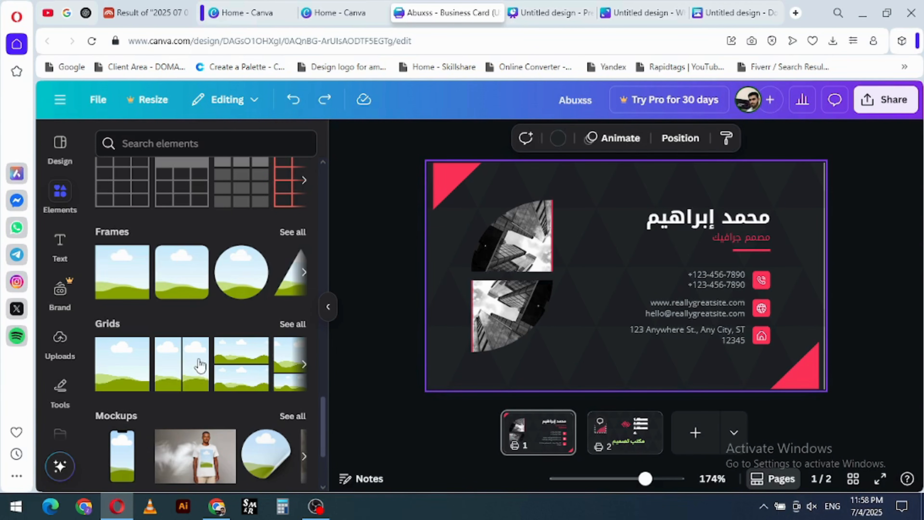
scroll(199, 361, "down", 2)
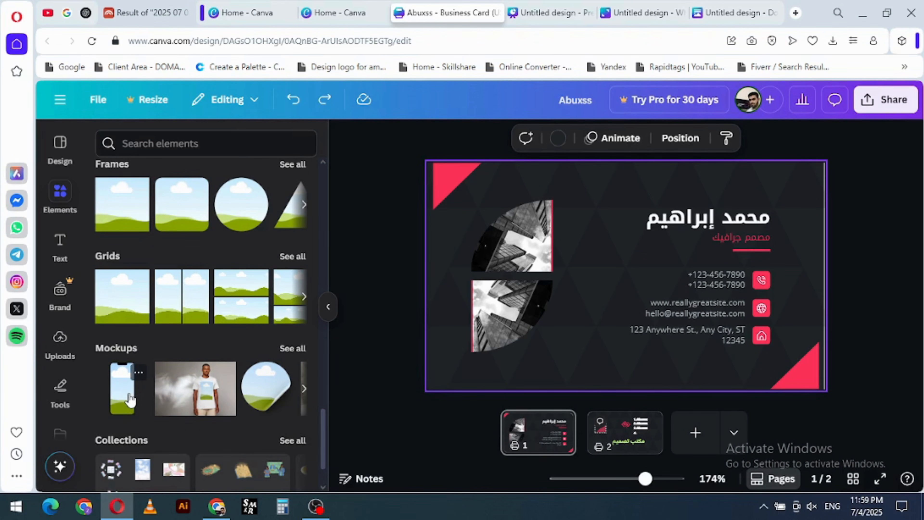
left_click(302, 389)
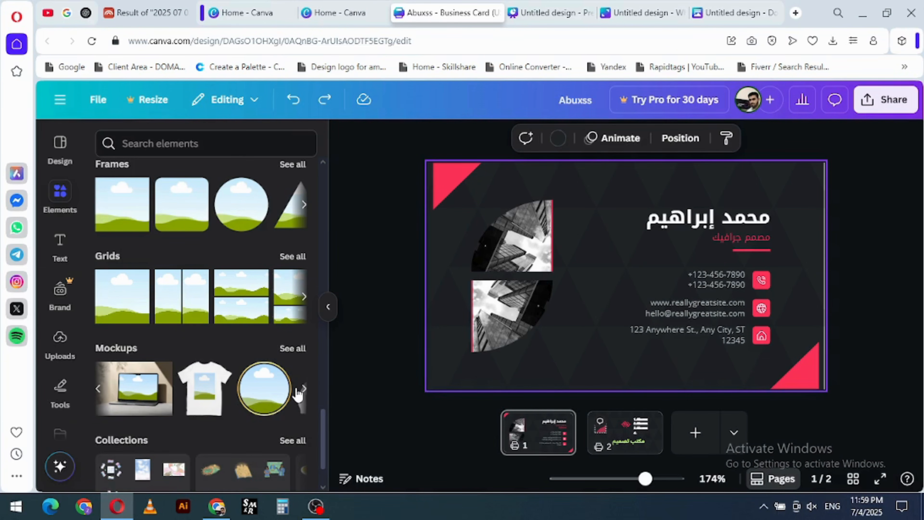
left_click(302, 389)
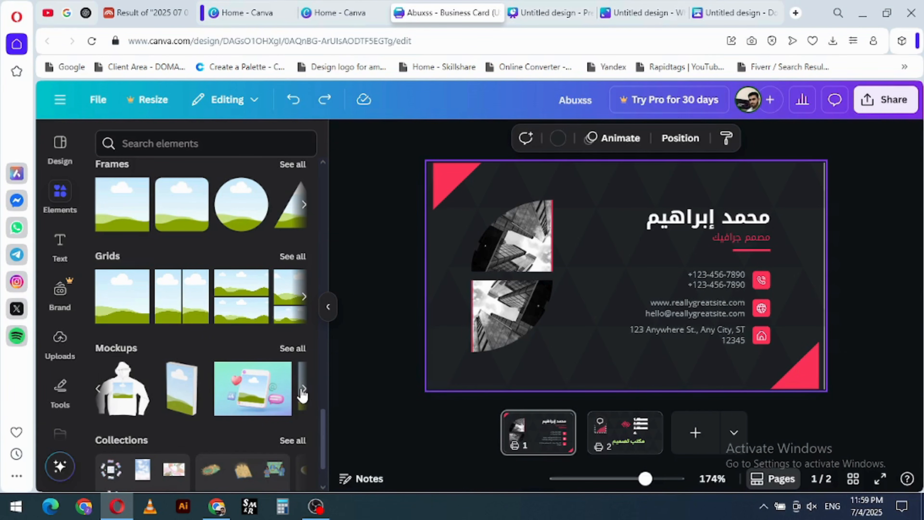
left_click(302, 389)
scroll(303, 393, "down", 2)
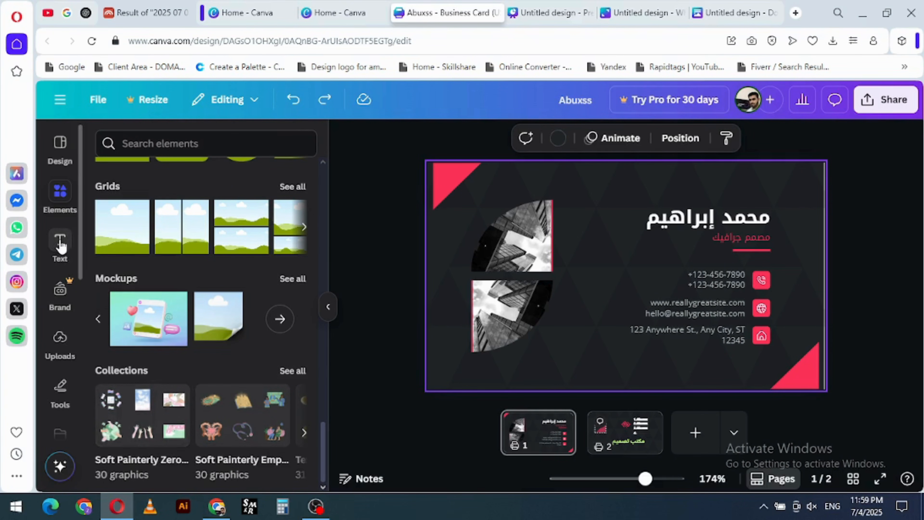
- Look at the text options, open the Magic Write prompt, and close it without generating anything
left_click(60, 243)
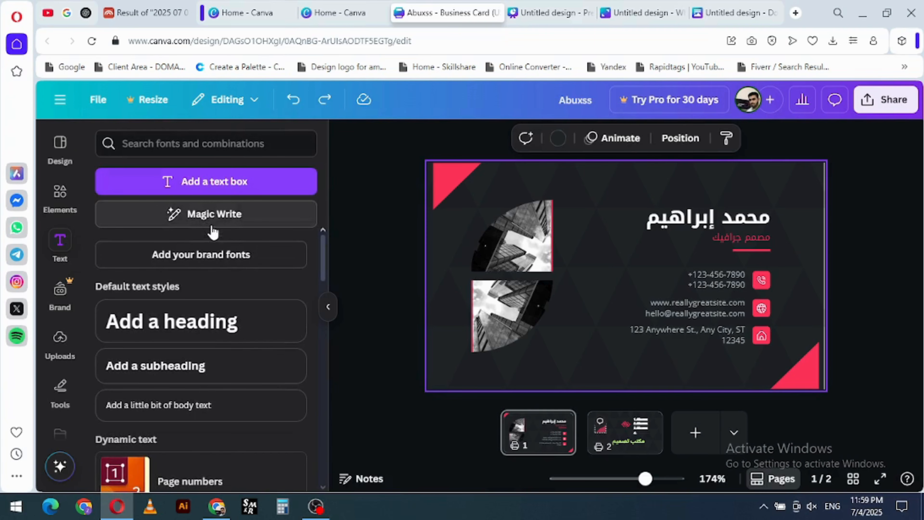
left_click(213, 218)
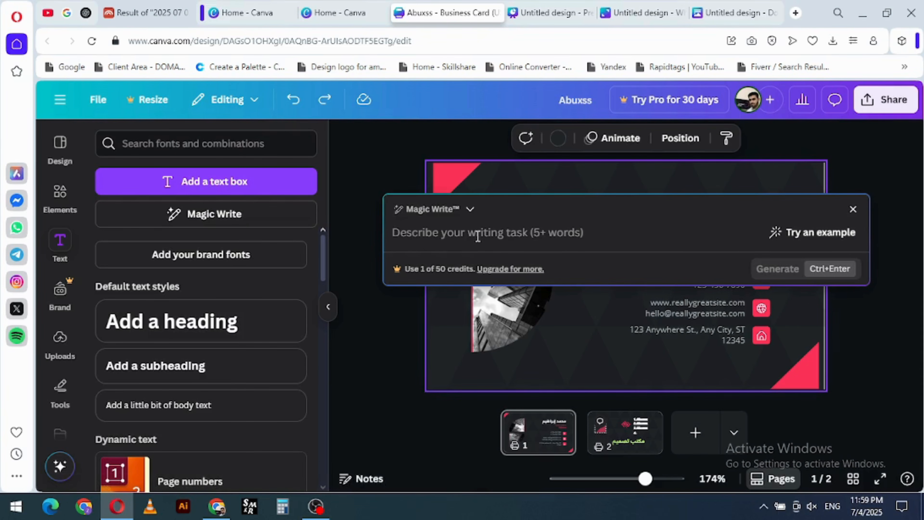
left_click(853, 209)
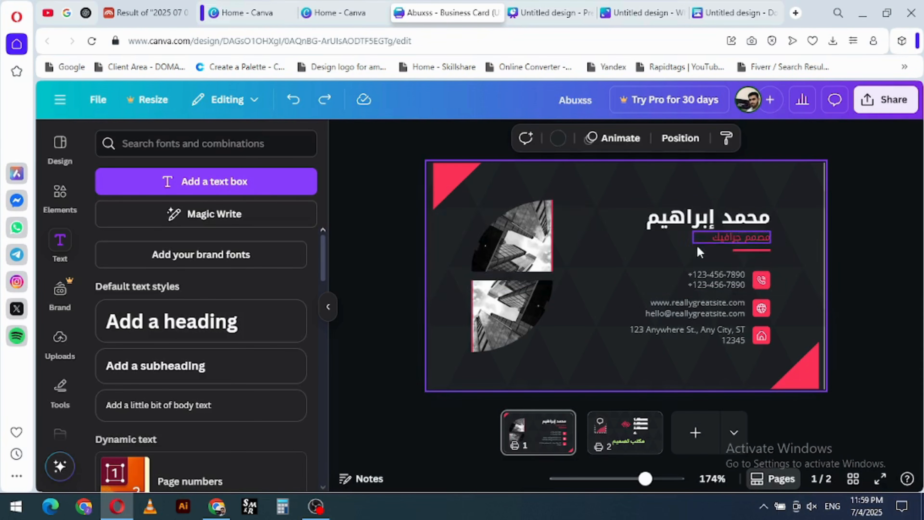
- Try Magic Write's Transform text on the red job title, dismiss the Pro trial offer, and deselect the text
left_click(713, 276)
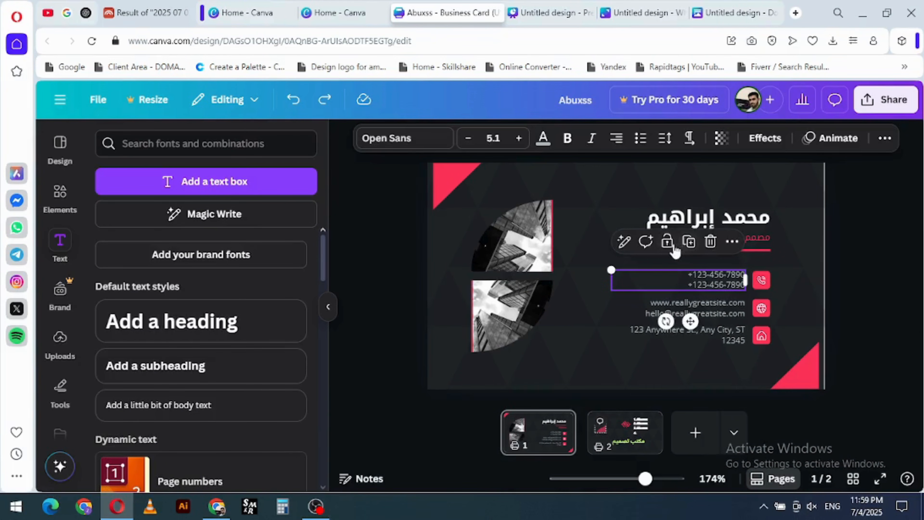
left_click(753, 238)
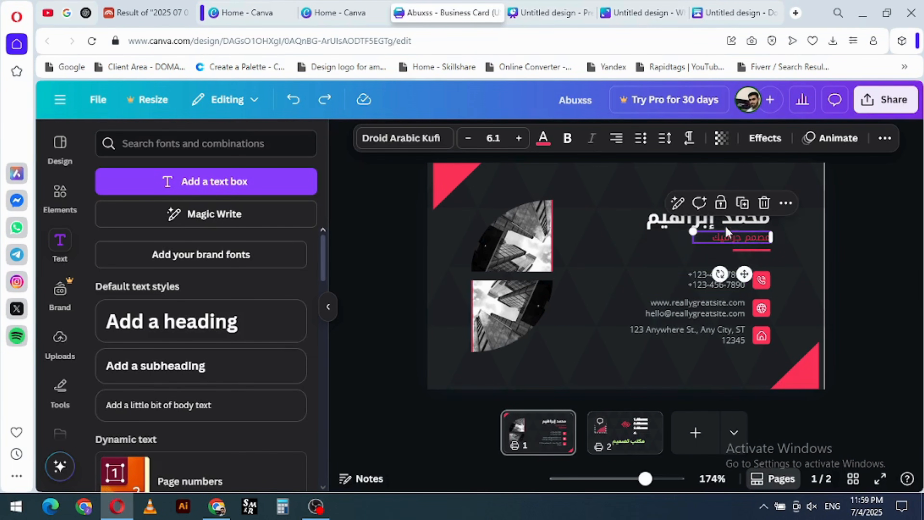
left_click(680, 205)
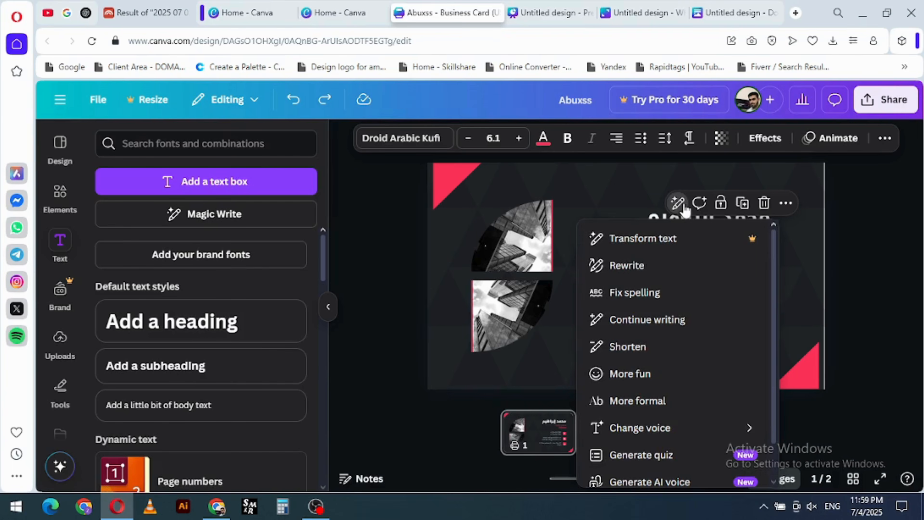
left_click(634, 239)
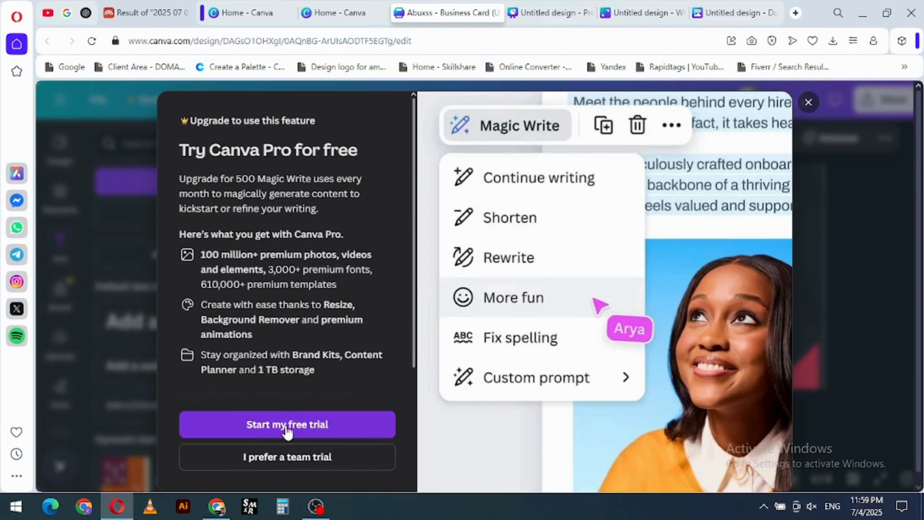
left_click(808, 103)
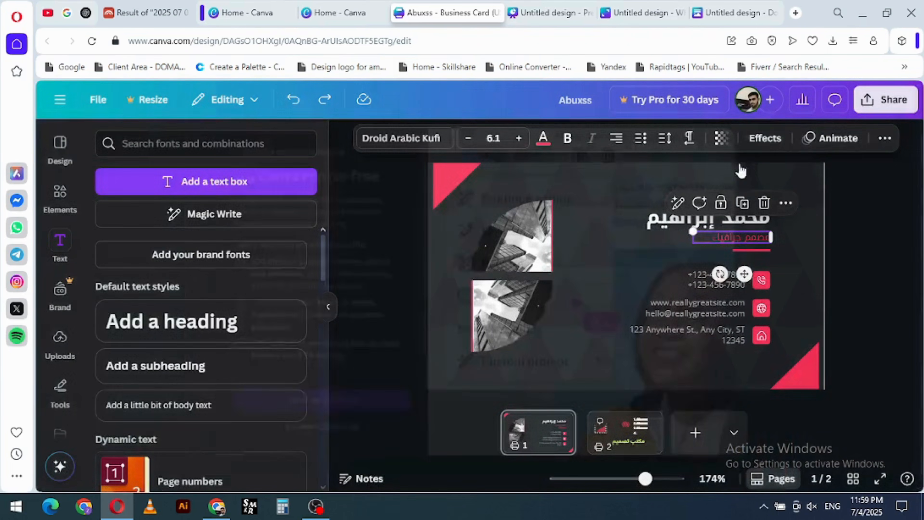
left_click(396, 323)
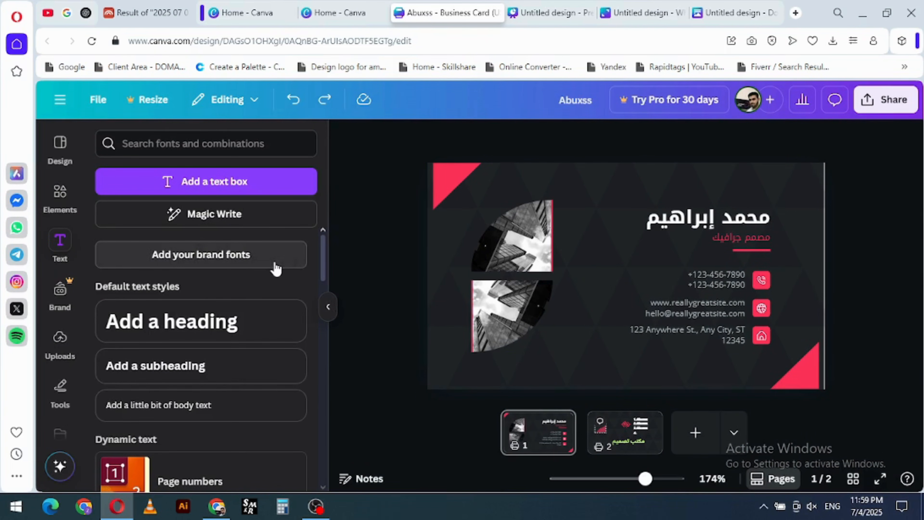
- Browse the text apps and font combinations, select the phone number text on the card, and view the Brand Kit options
scroll(275, 268, "down", 6)
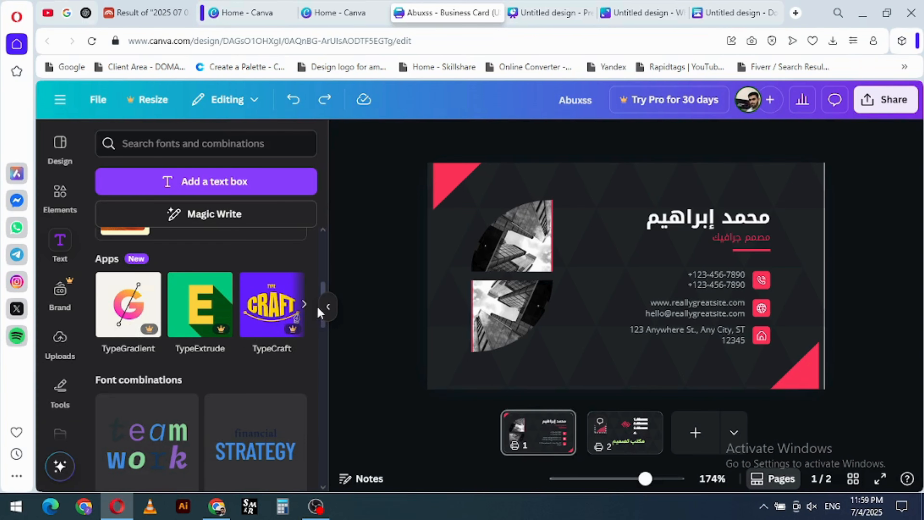
left_click(326, 307)
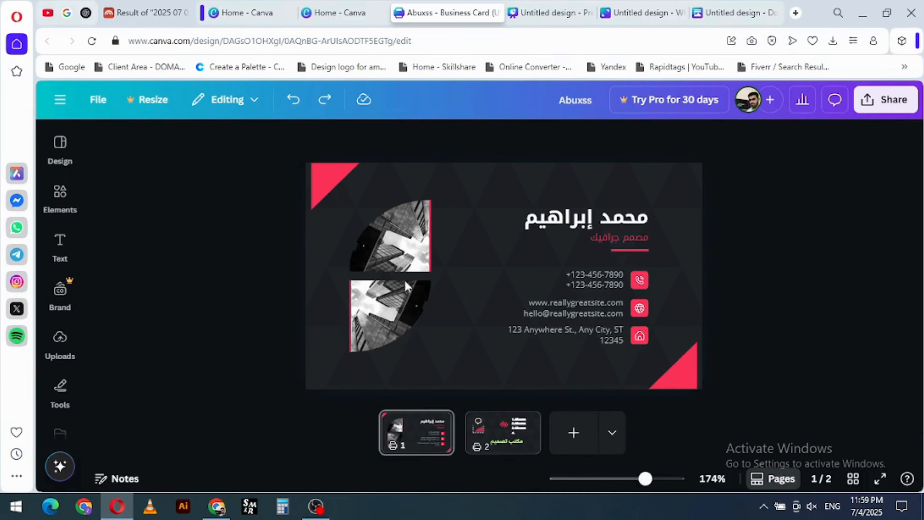
left_click(407, 286)
left_click(505, 281)
left_click(60, 243)
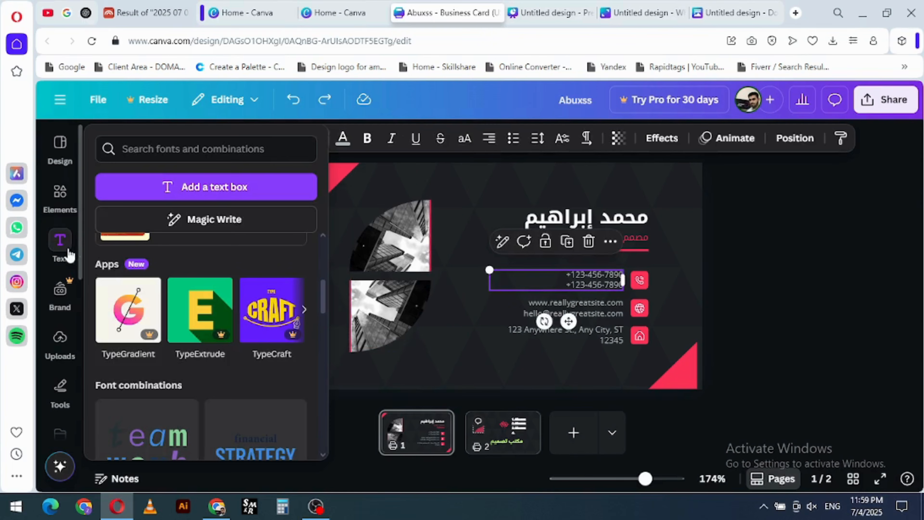
left_click(61, 290)
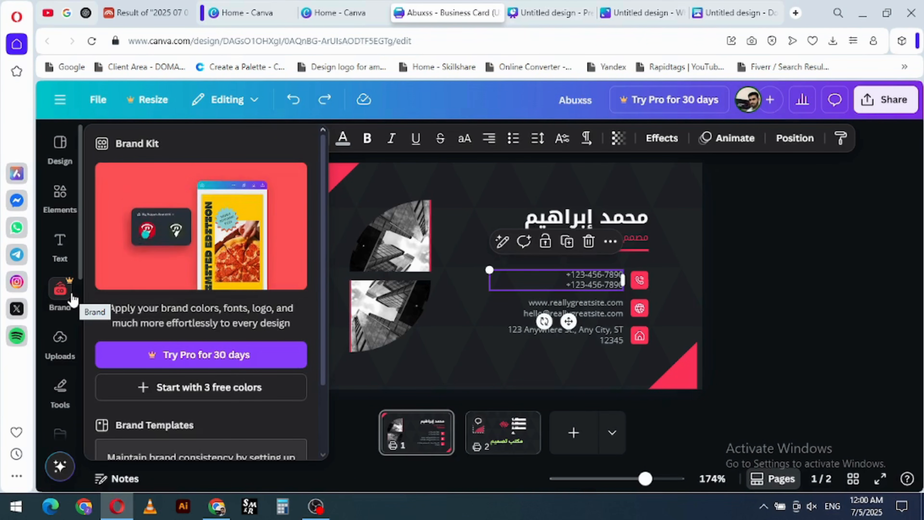
left_click(59, 340)
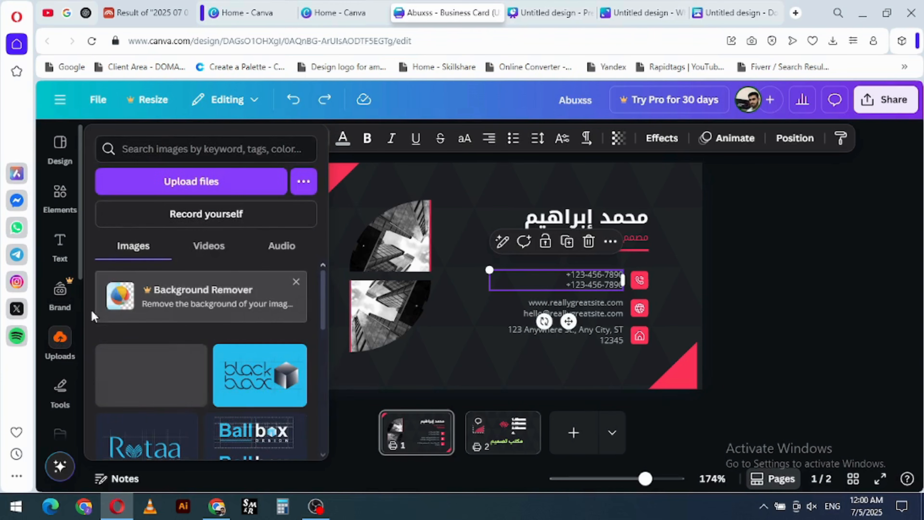
left_click(200, 190)
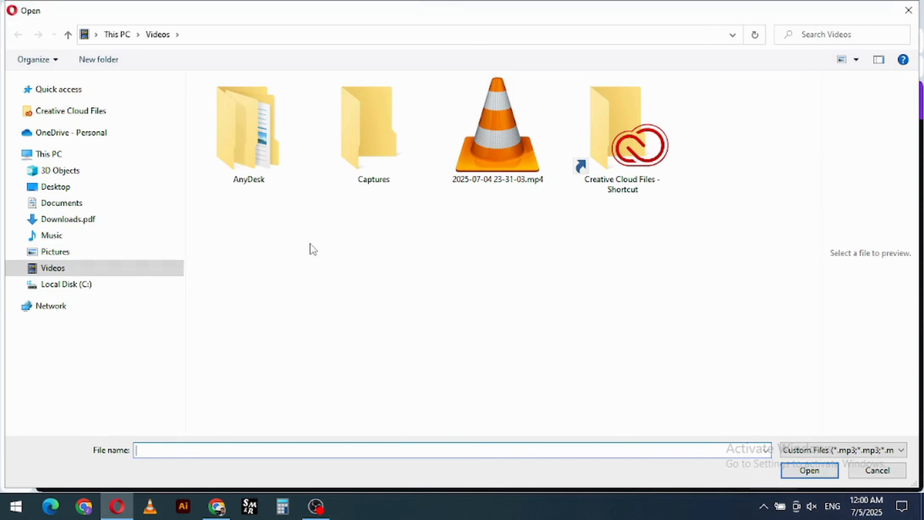
key("Escape")
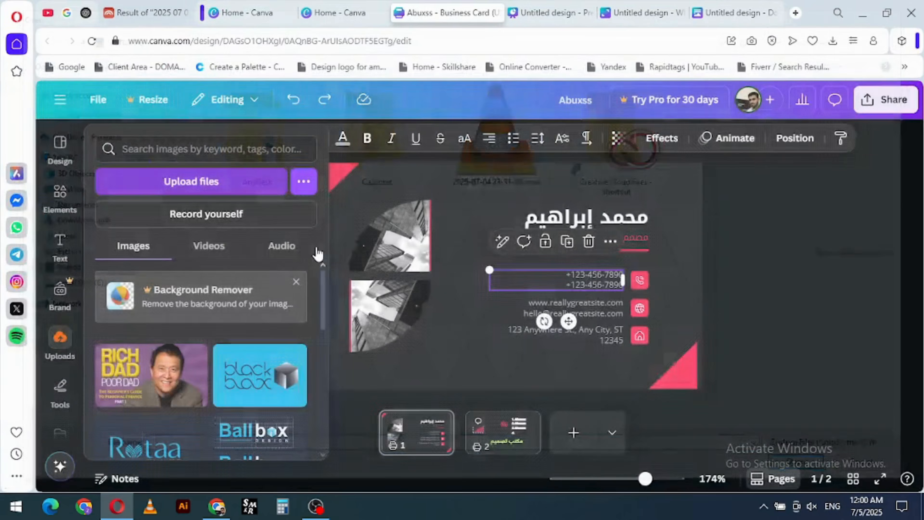
left_click(205, 184)
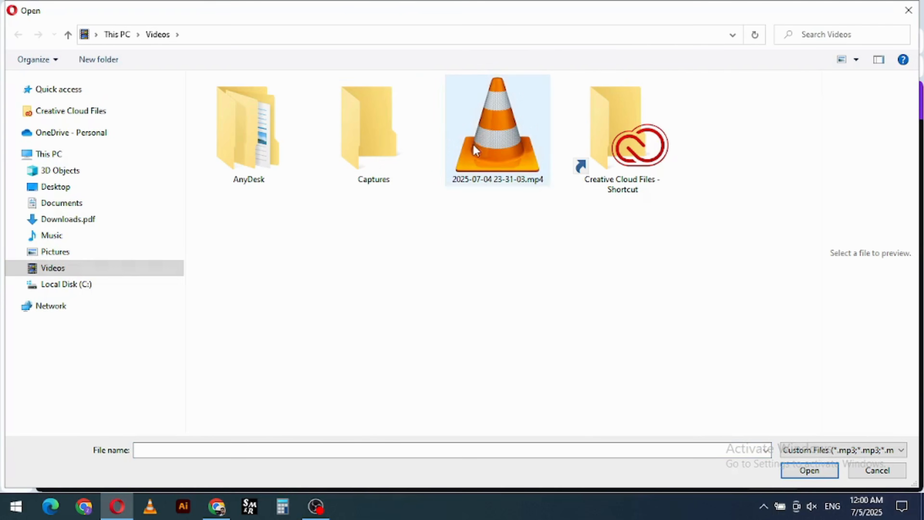
key("Escape")
key("Escape")
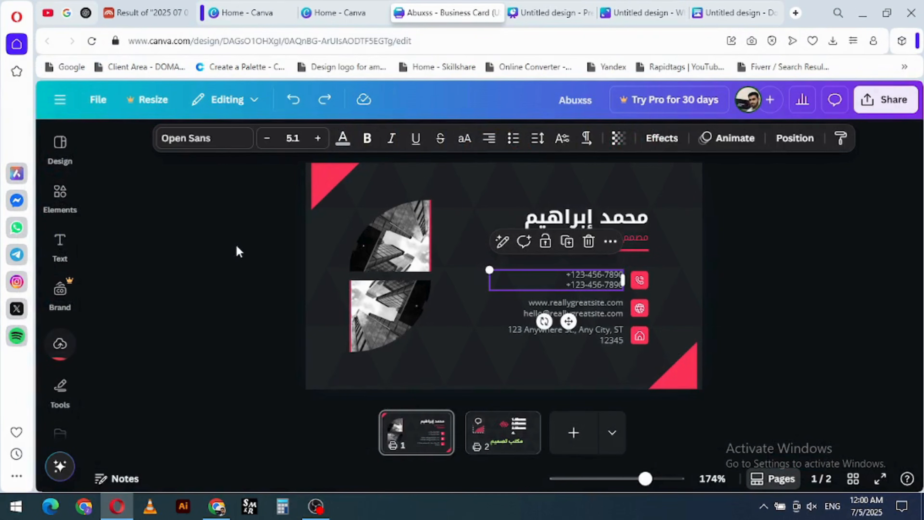
left_click(72, 347)
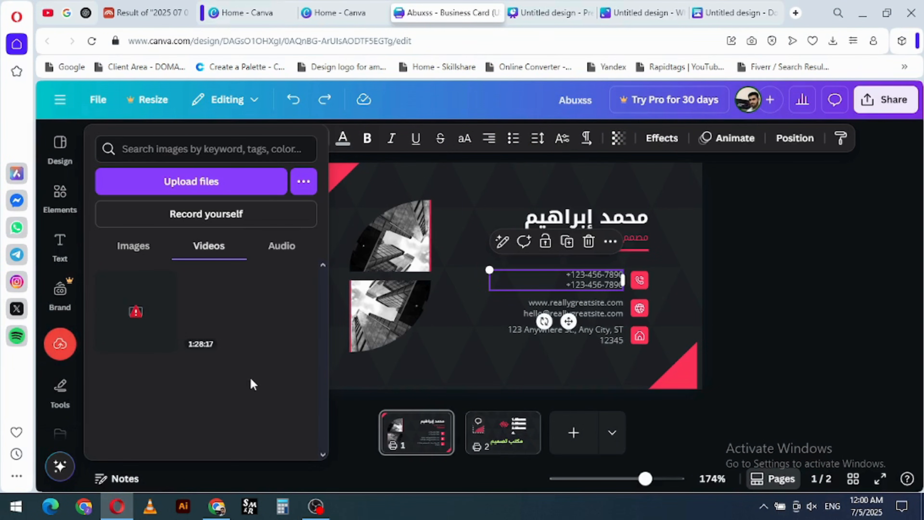
mouse_move(137, 322)
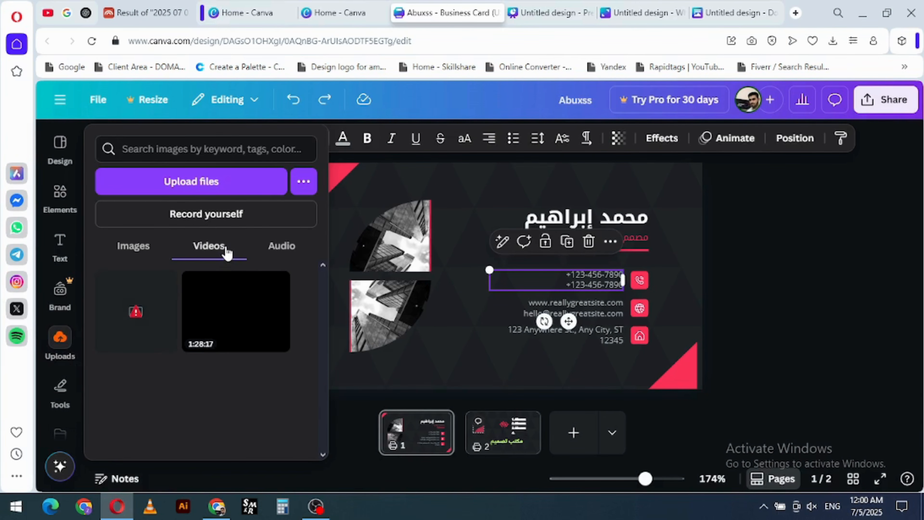
- Upload the image "How to Fix 'Excluded by Noindex Tag' Error in Google Search Console .jpg" from Downloads, and dismiss the Background Remover suggestion
left_click(176, 180)
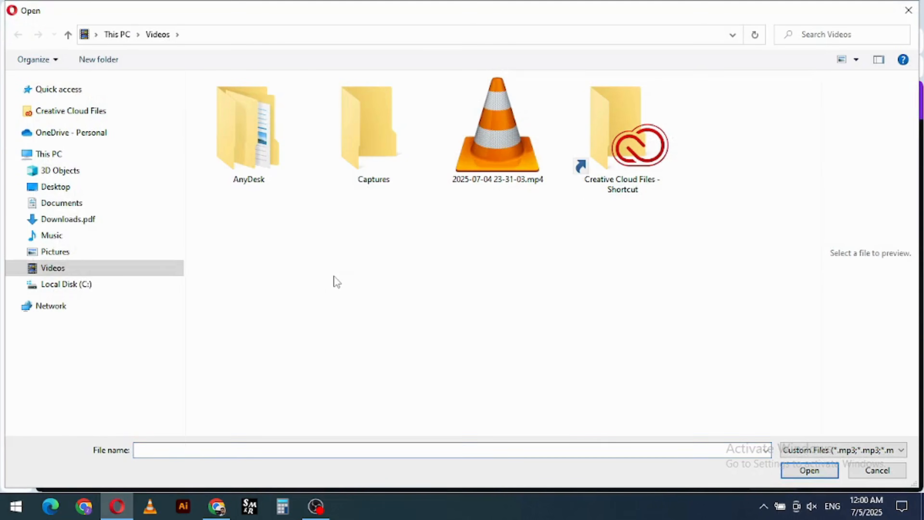
left_click(61, 219)
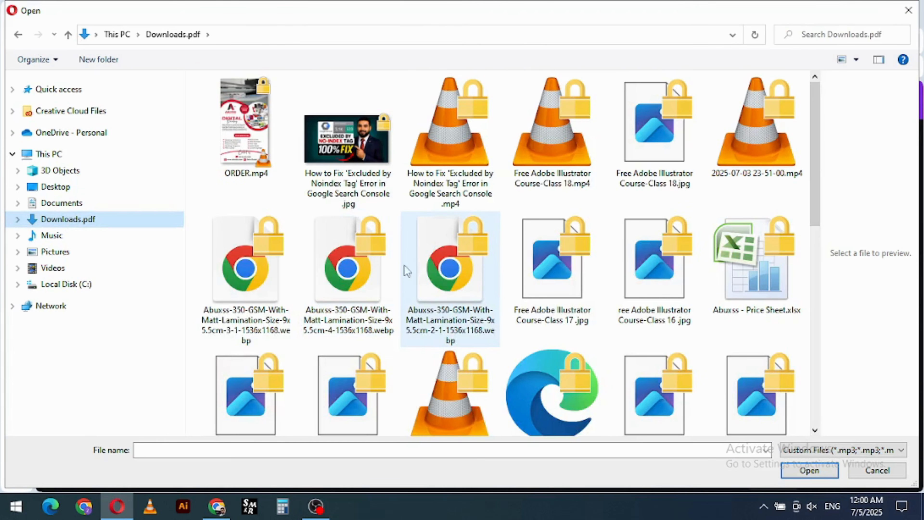
double_click(347, 142)
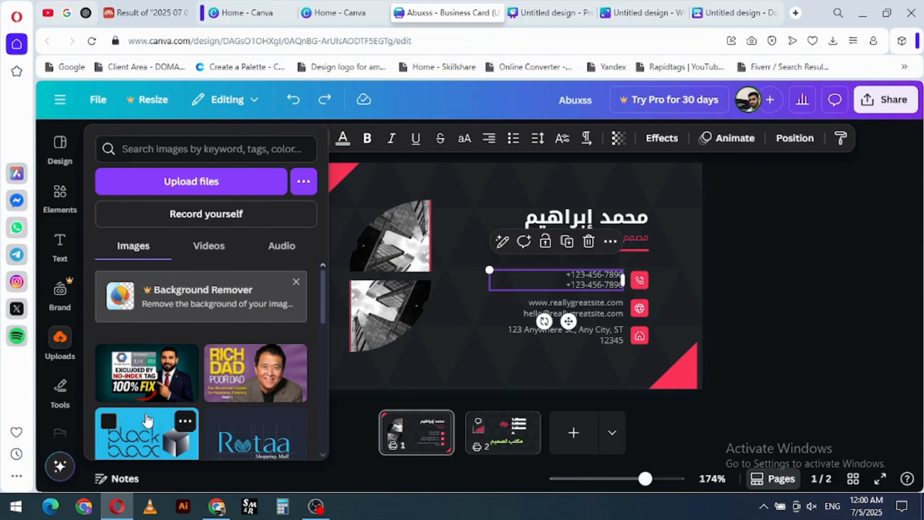
left_click(296, 282)
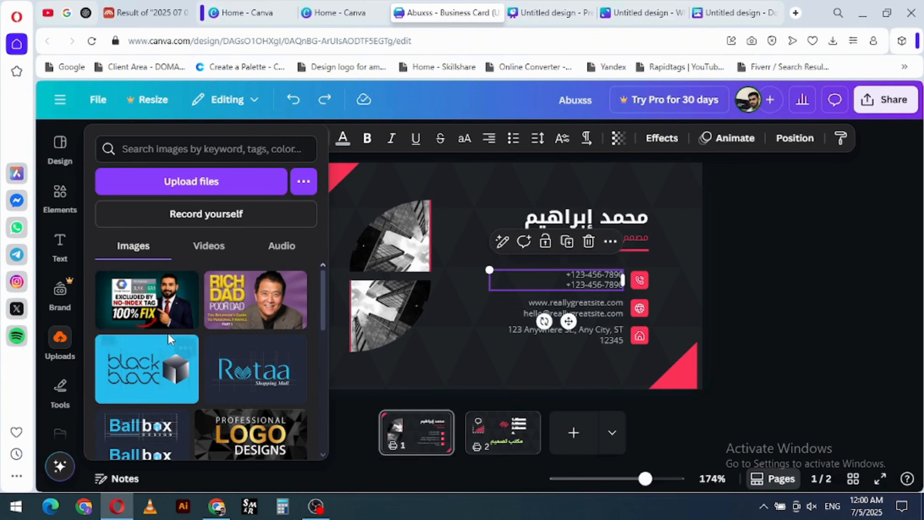
- Review the uploaded videos and audio files, and look at the Magic Media generator
left_click(209, 249)
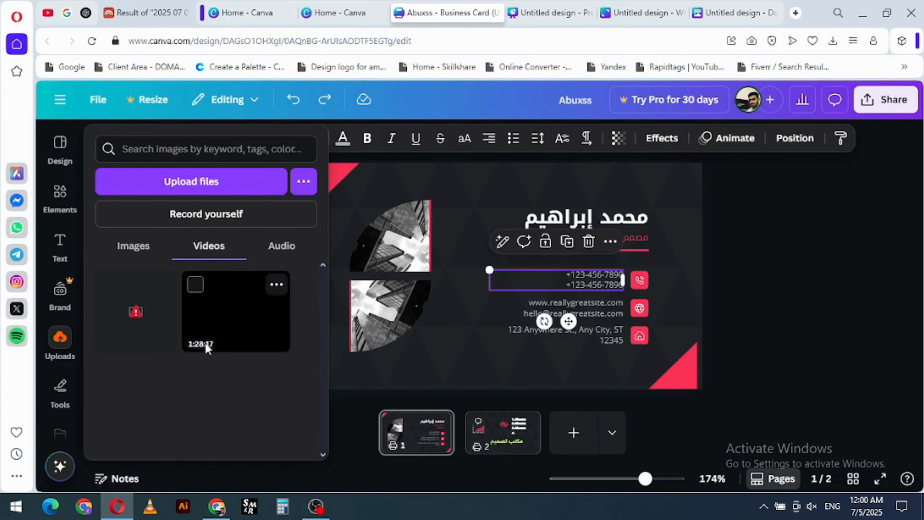
left_click(283, 247)
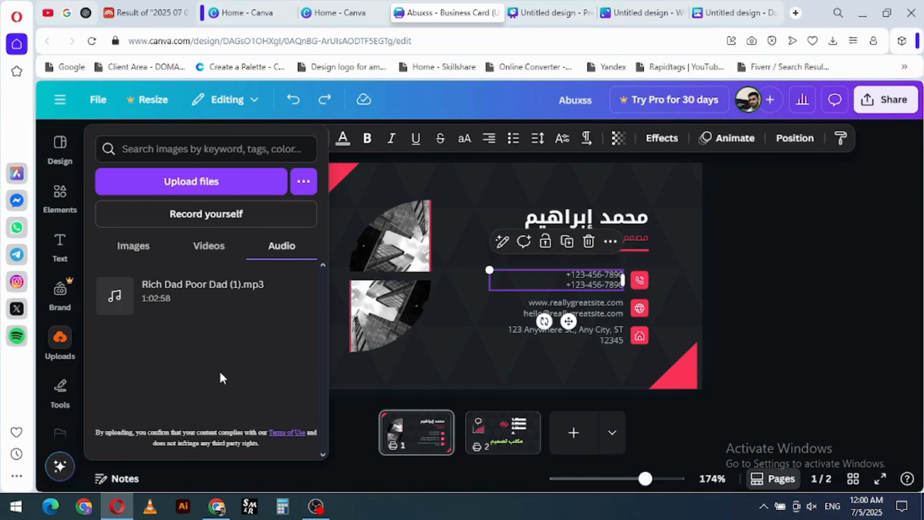
scroll(62, 347, "down", 4)
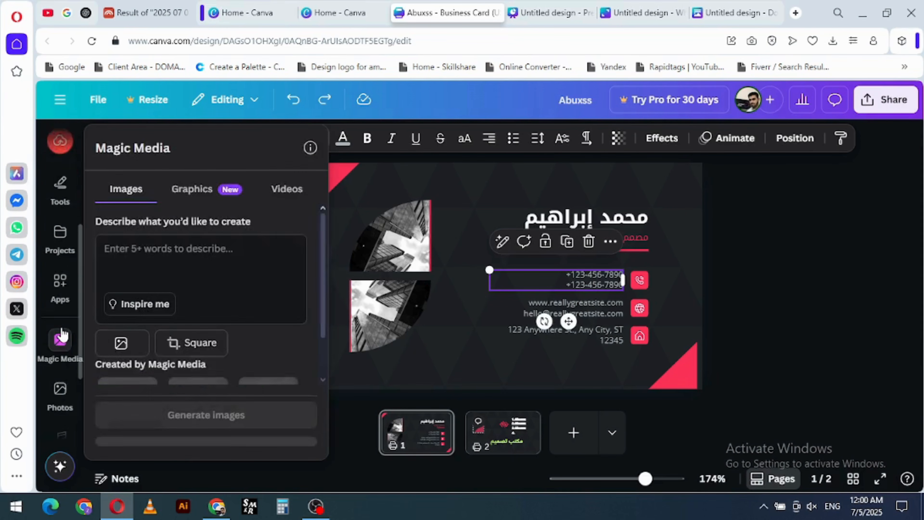
- Try selecting the grouped building pictures with the Select tool, and draw freehand red strokes between the pictures and contact details
scroll(62, 333, "up", 3)
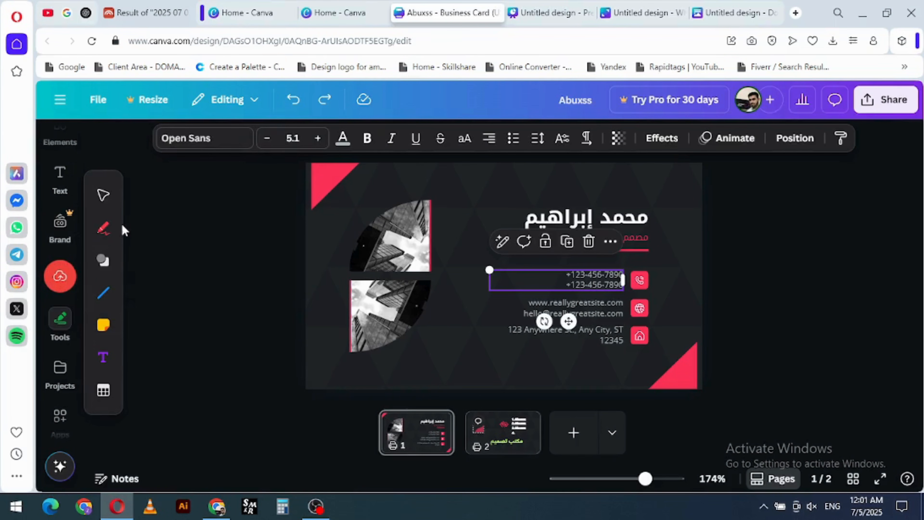
left_click(104, 195)
left_click(384, 261)
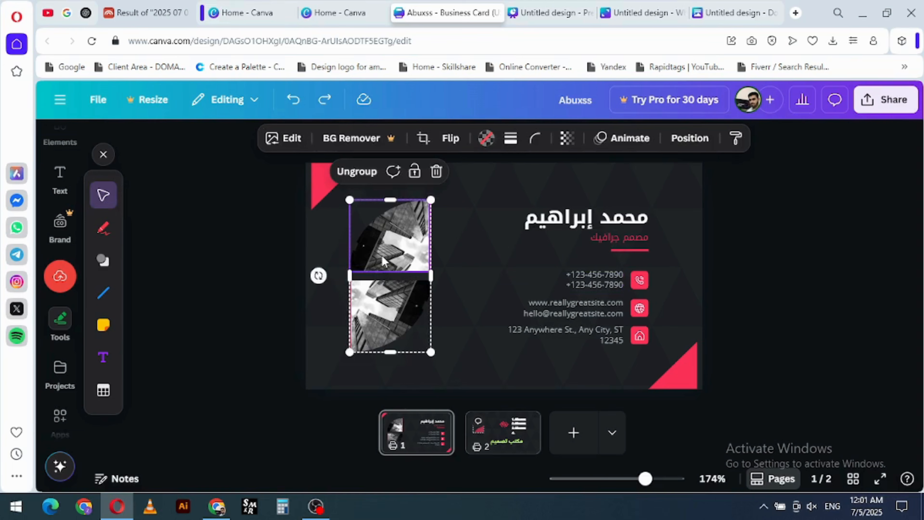
left_click(103, 228)
mouse_move(455, 297)
left_mouse_down()
mouse_move(505, 253)
mouse_move(478, 268)
mouse_move(475, 284)
left_mouse_up()
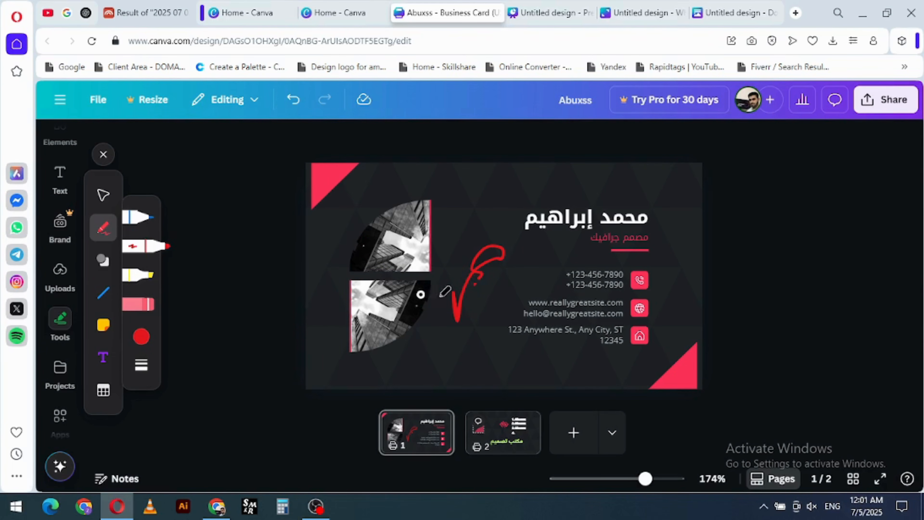
- Draw more freehand strokes with the red marker and the blue pen between the building pictures and the contact details
mouse_move(482, 280)
left_mouse_down()
mouse_move(473, 291)
mouse_move(501, 300)
left_mouse_up()
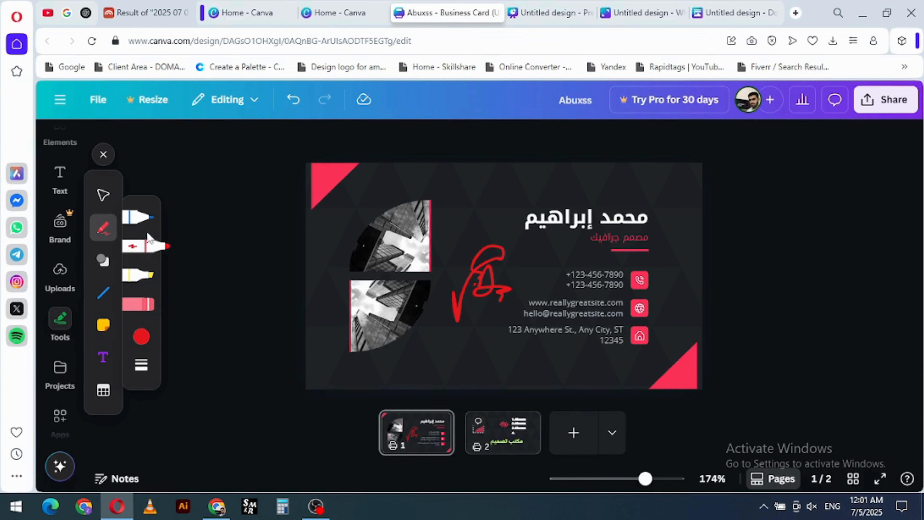
left_click(138, 217)
mouse_move(473, 181)
left_mouse_down()
mouse_move(516, 192)
mouse_move(466, 217)
mouse_move(455, 190)
mouse_move(475, 209)
mouse_move(453, 234)
mouse_move(473, 228)
mouse_move(450, 216)
mouse_move(451, 224)
mouse_move(450, 196)
mouse_move(464, 217)
mouse_move(498, 218)
mouse_move(476, 224)
left_mouse_up()
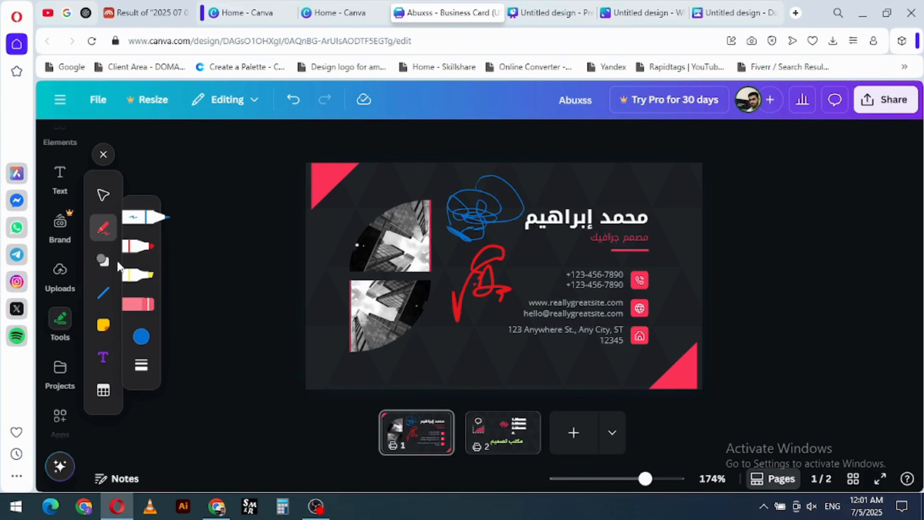
left_click(143, 251)
mouse_move(414, 315)
left_mouse_down()
mouse_move(461, 343)
mouse_move(433, 339)
left_mouse_up()
- Draw a stroke with the yellow highlighter, and erase all the freehand strokes from the card
left_click(145, 280)
mouse_move(528, 330)
left_mouse_down()
mouse_move(502, 329)
mouse_move(512, 366)
mouse_move(499, 366)
mouse_move(498, 301)
mouse_move(464, 314)
mouse_move(498, 340)
mouse_move(505, 335)
mouse_move(496, 263)
mouse_move(474, 292)
mouse_move(497, 267)
mouse_move(484, 228)
left_mouse_up()
left_click(144, 304)
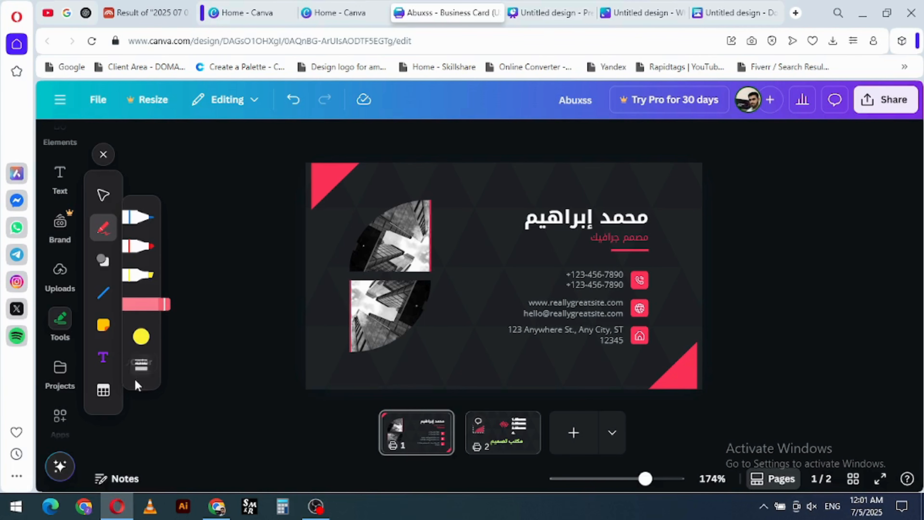
- Switch back to the blue pen and give it the custom green colour #67AB48
left_click(141, 364)
left_click(141, 220)
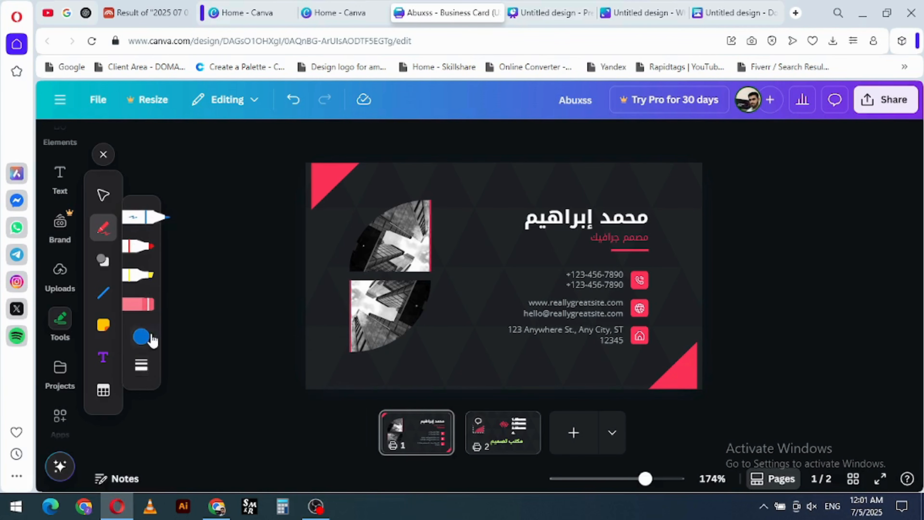
left_click(142, 334)
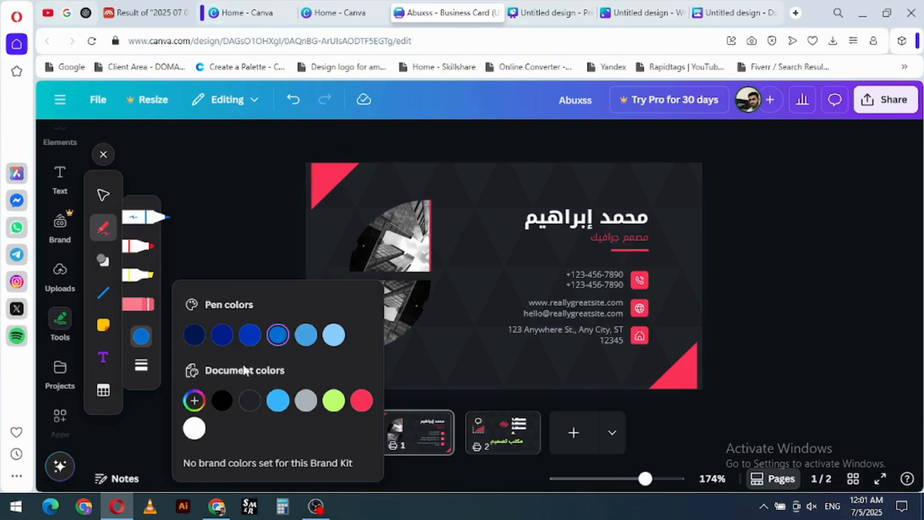
left_click(195, 400)
left_click_drag(301, 331, 249, 332)
left_click(303, 270)
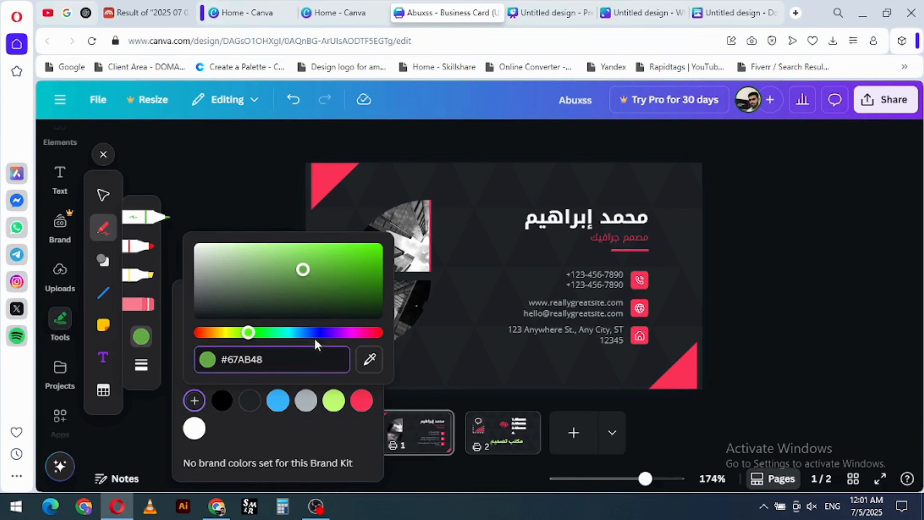
- Sample the pen colour #FD3358 from the card's lower corner triangle, and draw a freehand line beside the building pictures
left_click(370, 360)
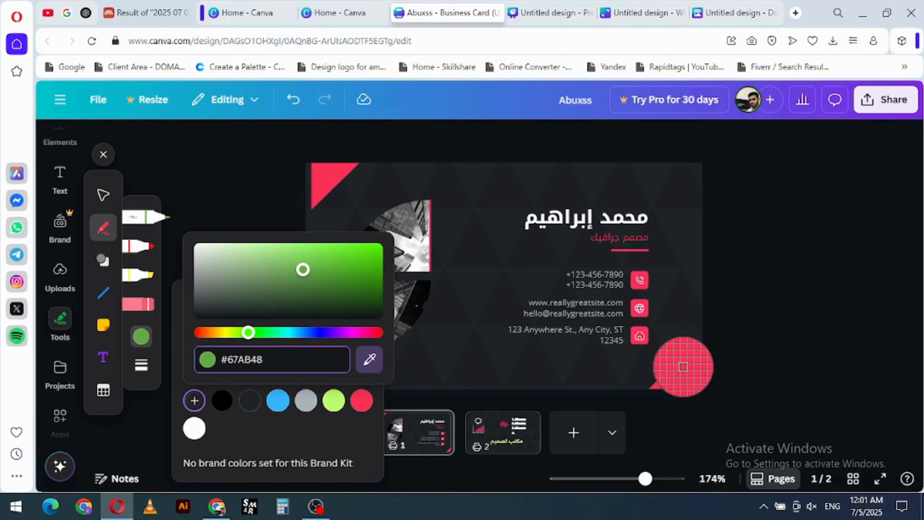
left_click(680, 367)
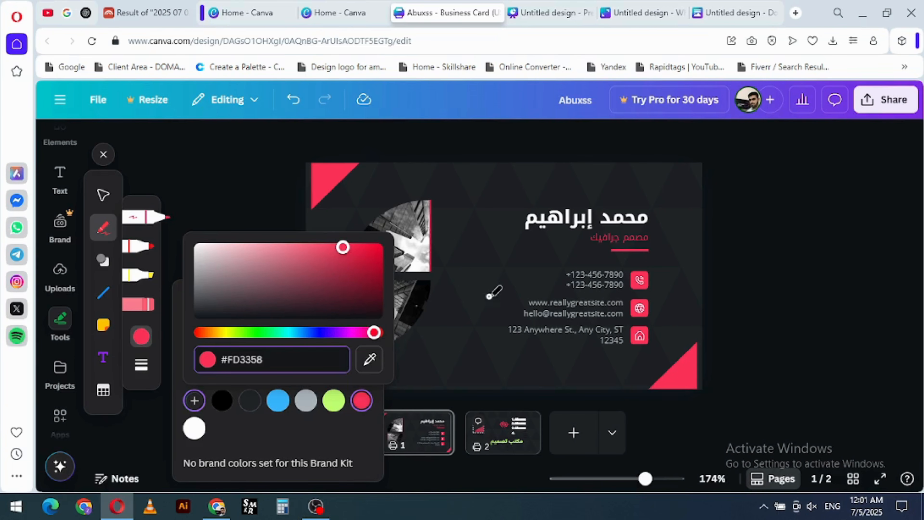
mouse_move(484, 269)
left_mouse_down()
mouse_move(464, 289)
mouse_move(470, 342)
left_mouse_up()
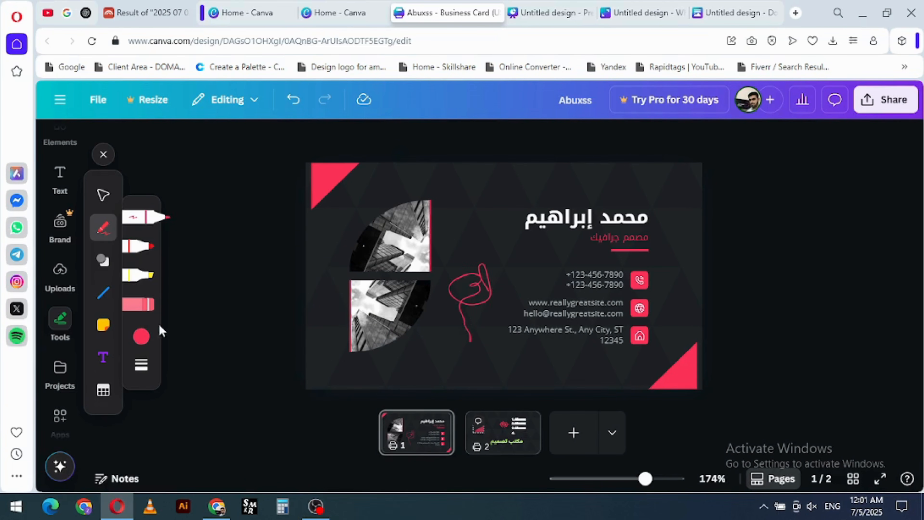
- Add a square, a rounded square and a circle shape to the card
left_click(107, 268)
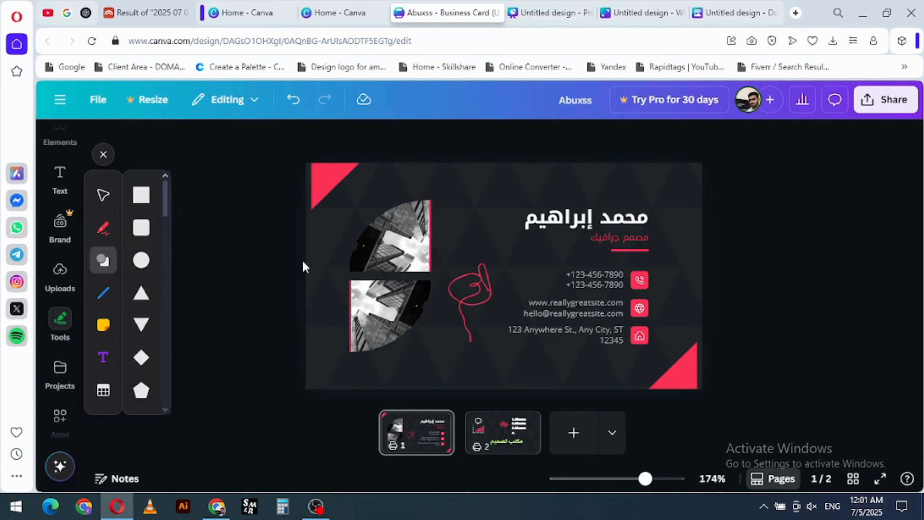
left_click(140, 194)
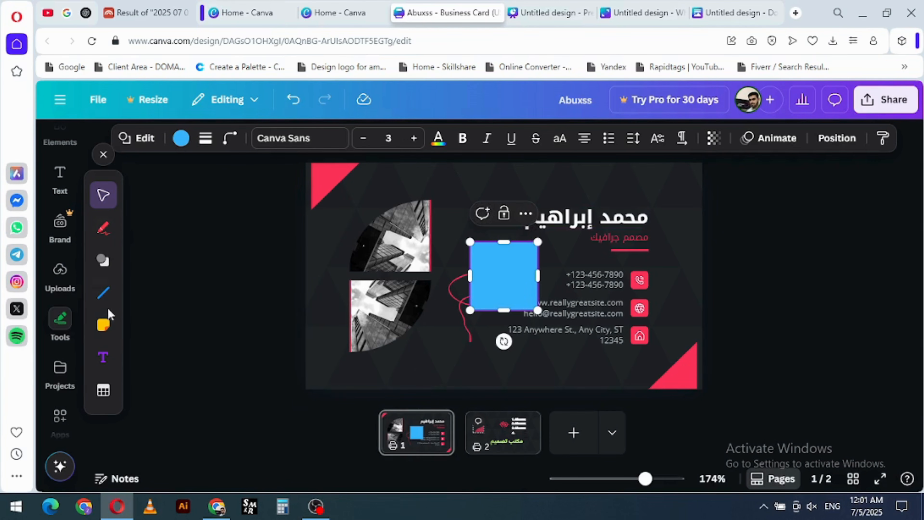
left_click(103, 261)
left_click(143, 228)
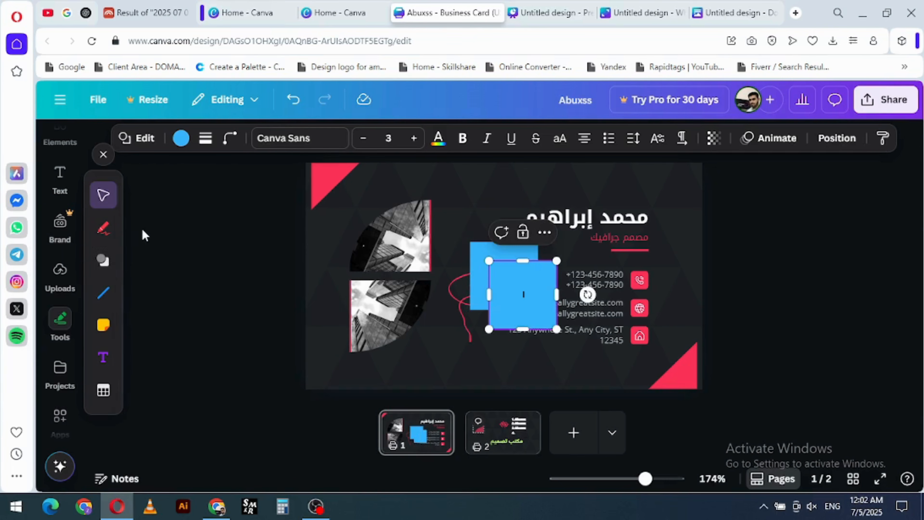
left_click(104, 261)
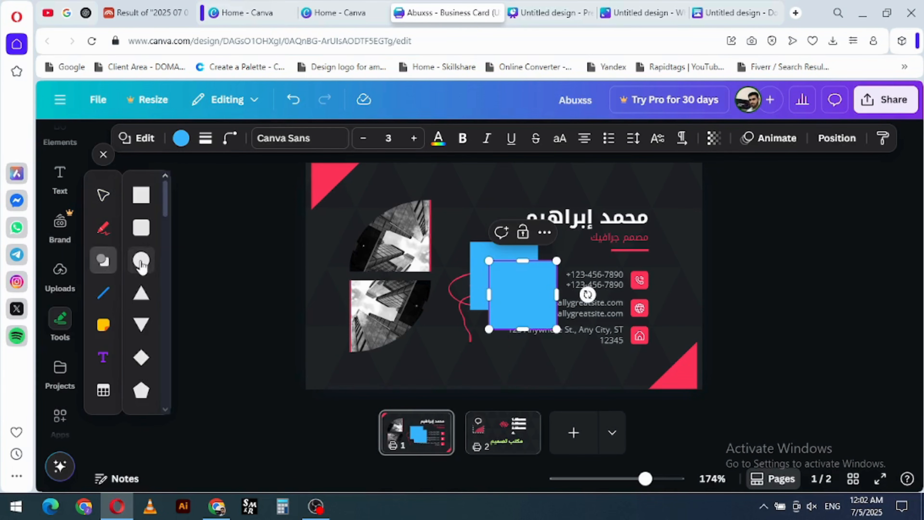
left_click(141, 260)
- Add a triangle shape, shrink it and place it above the square, near the card's upper edge
left_click(103, 261)
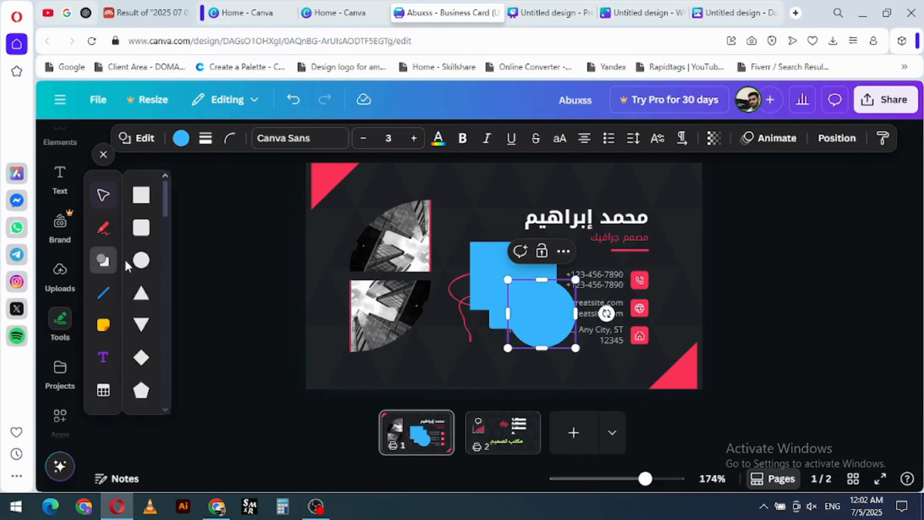
left_click(141, 294)
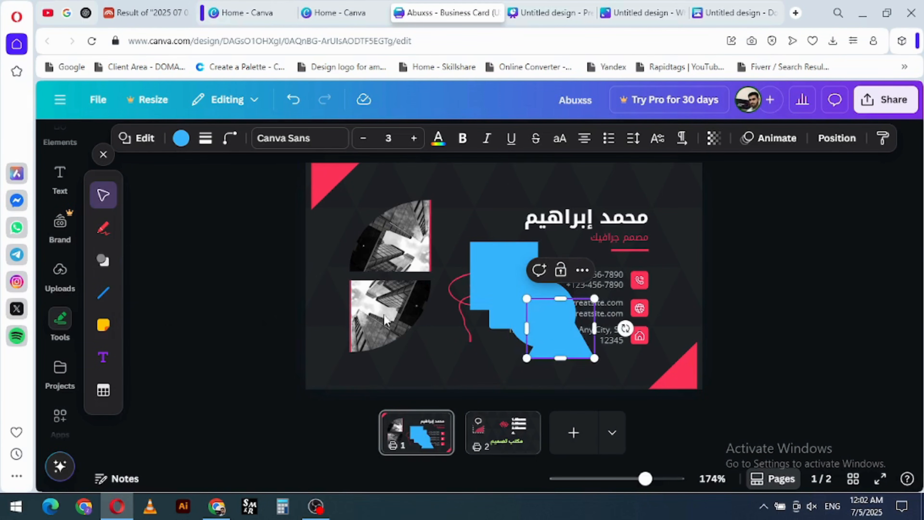
left_click_drag(556, 351, 462, 221)
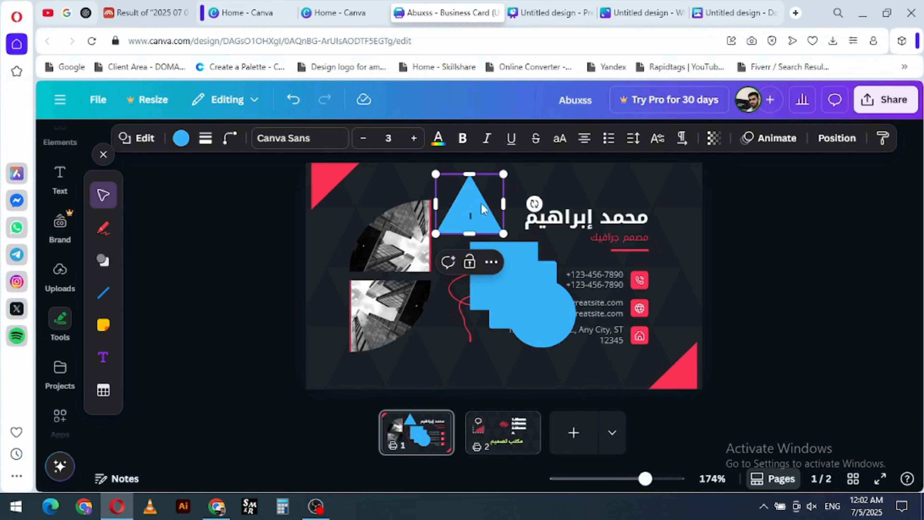
left_click_drag(503, 175, 489, 186)
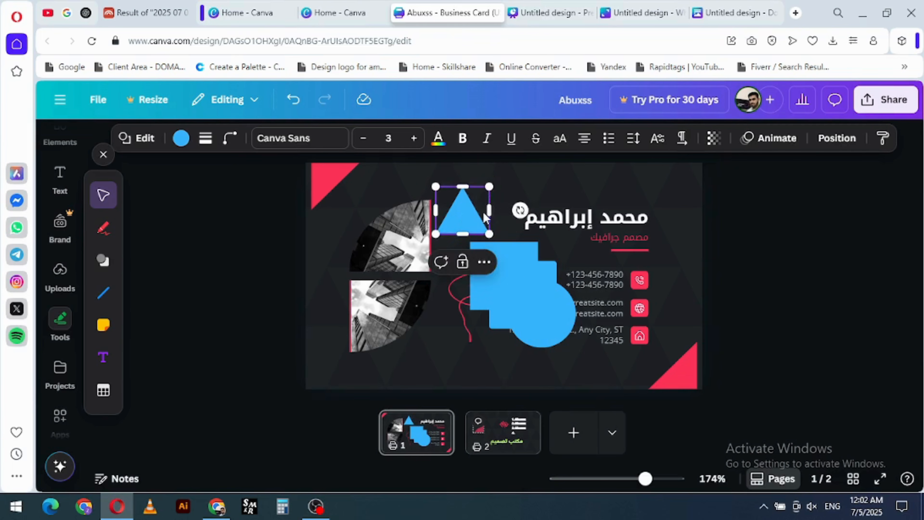
left_click_drag(486, 219, 492, 202)
- Add a pentagon shape and place it beside the lower building picture, near the card's bottom edge
left_click(104, 261)
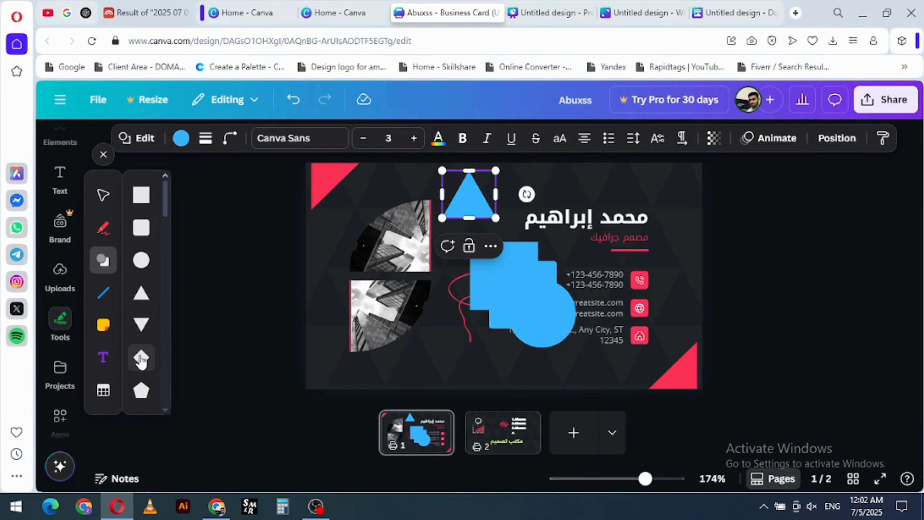
left_click(140, 392)
left_click_drag(571, 325, 445, 330)
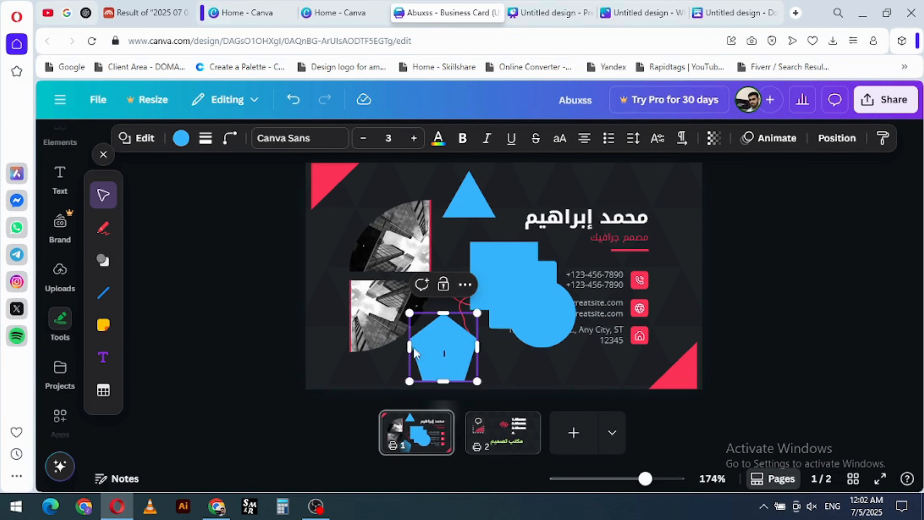
- Fill the pentagon with the document colour vivid crimson (#fd3358)
left_click(433, 351)
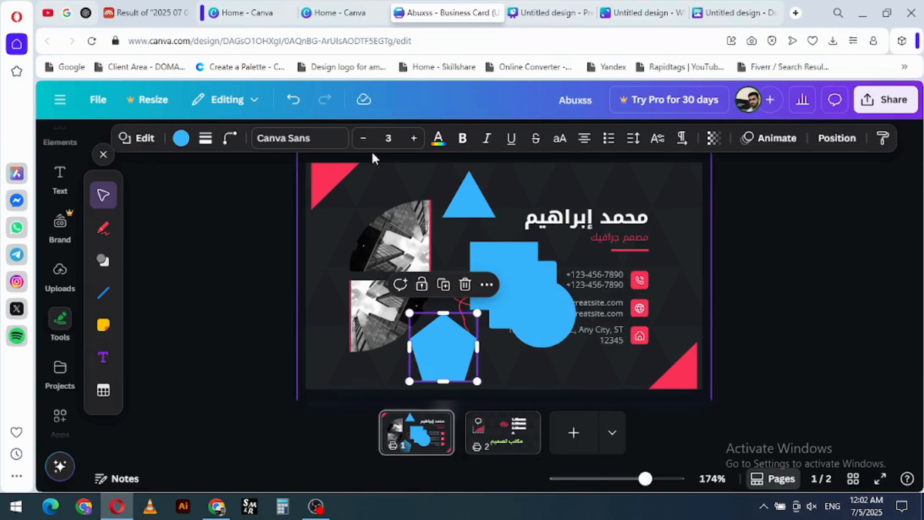
left_click(181, 138)
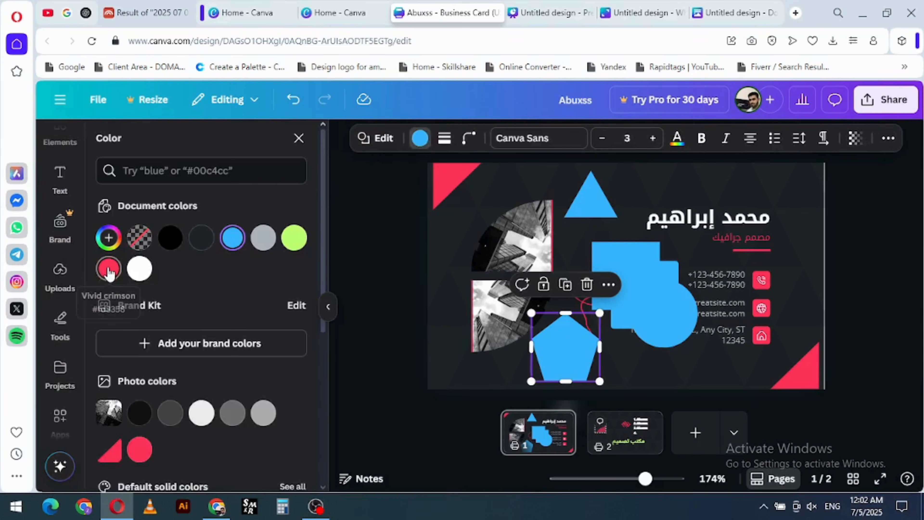
left_click(108, 269)
left_click(418, 256)
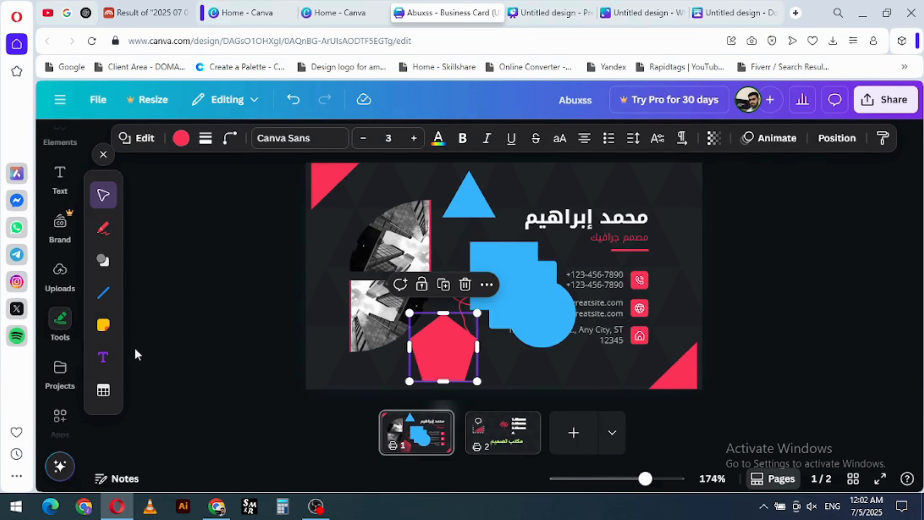
- Add a straight line beside the blue triangle at the card's upper edge, and an elbow line across the blue shapes
left_click(103, 293)
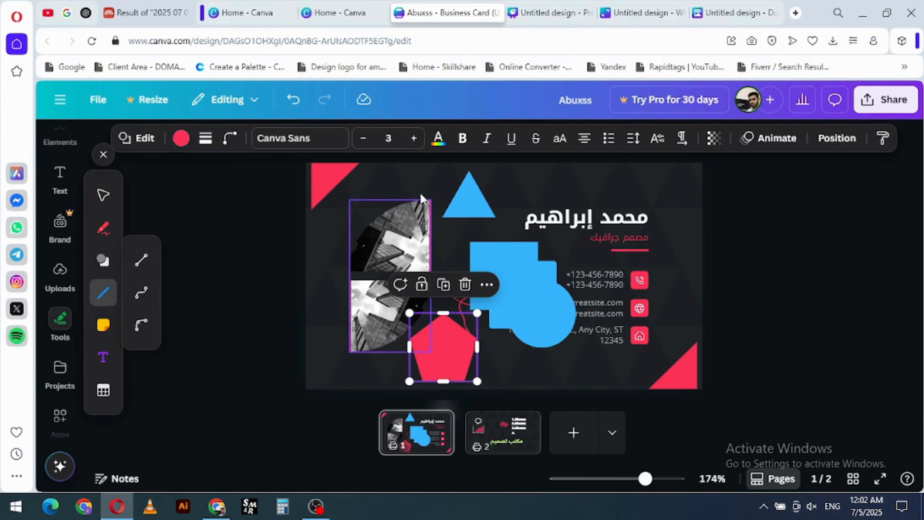
left_click(358, 180)
left_click(142, 260)
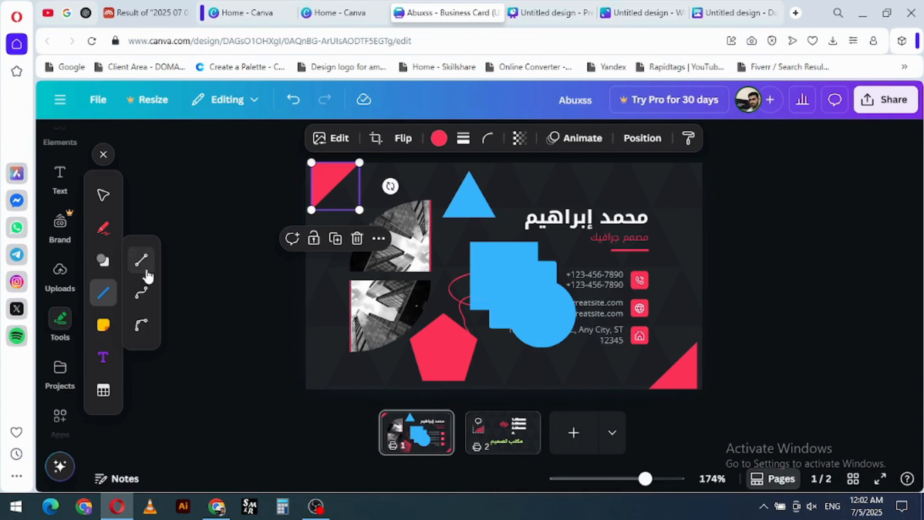
left_click(434, 175)
left_click_drag(467, 273, 519, 180)
left_click(103, 293)
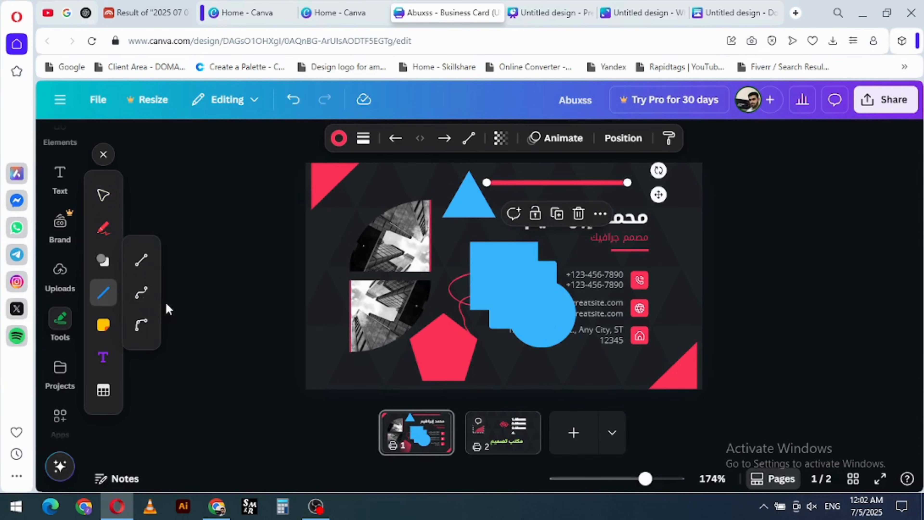
left_click(146, 297)
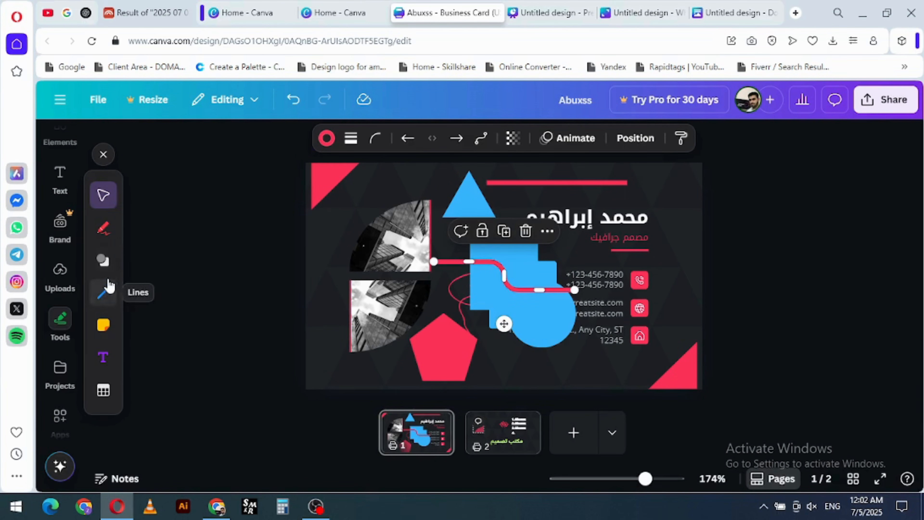
- Add a curved line over the blue shapes, raise its midpoint for a stronger bend, and pull its right end inward
left_click(108, 299)
left_click(140, 324)
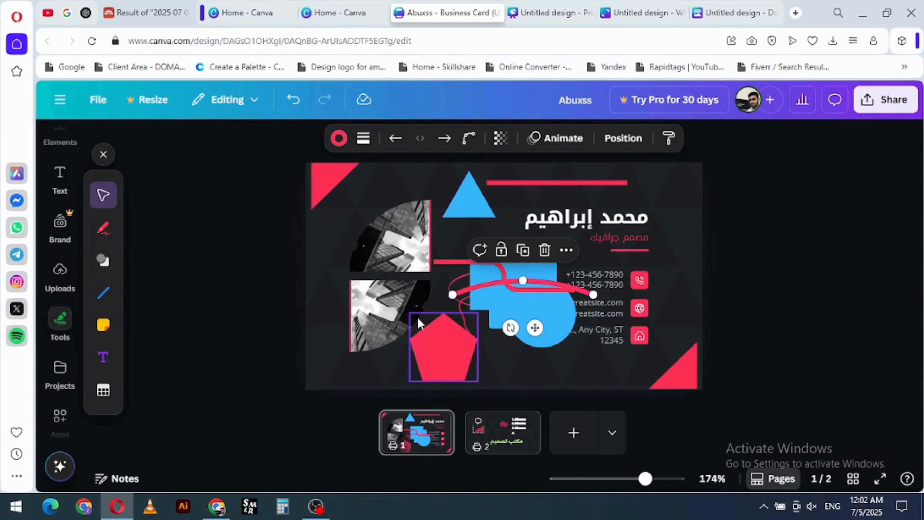
left_click_drag(521, 279, 522, 259)
left_click_drag(593, 295, 530, 297)
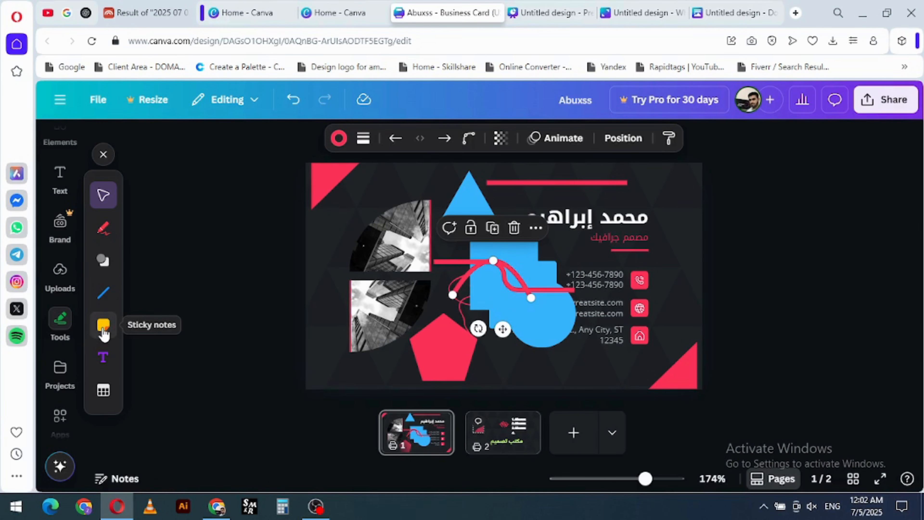
- Add a yellow sticky note, place it over the contact icons, and inspect it up close
left_click(104, 329)
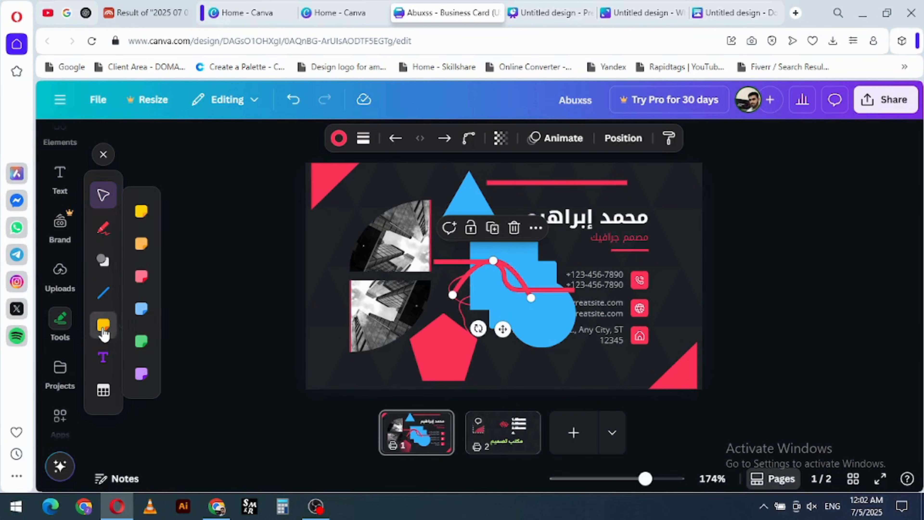
left_click(440, 231)
left_click_drag(548, 313, 667, 298)
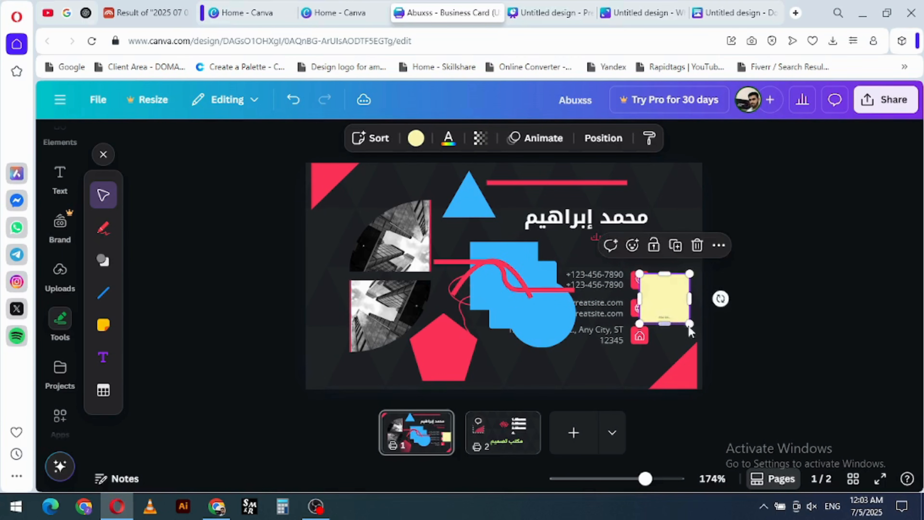
left_click(668, 297)
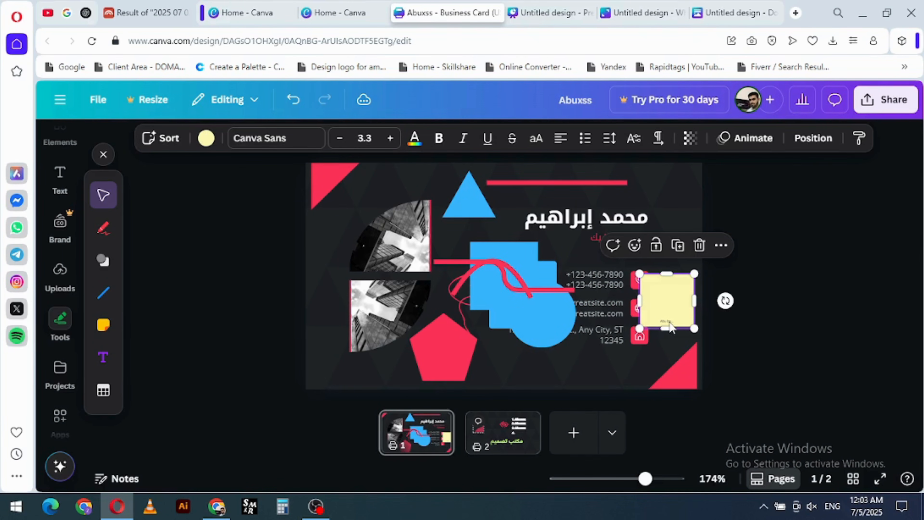
scroll(668, 297, "up", 4)
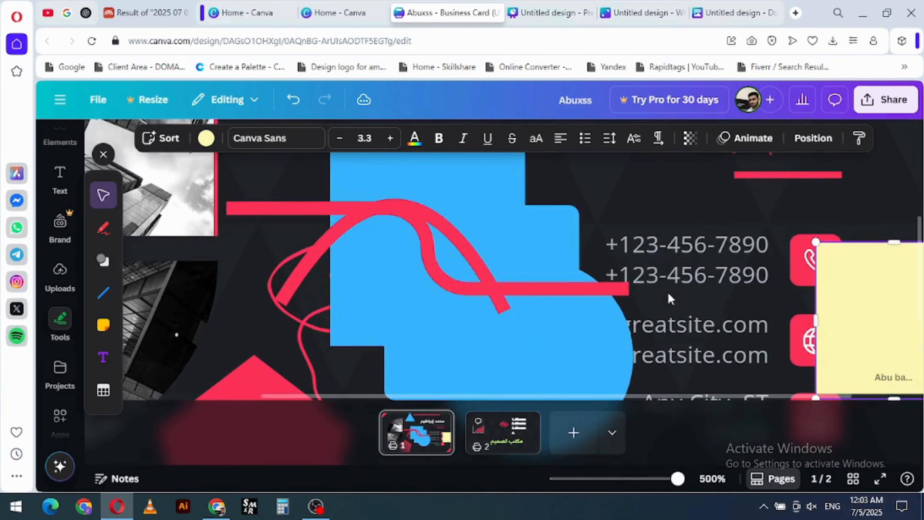
scroll(817, 294, "down", 3)
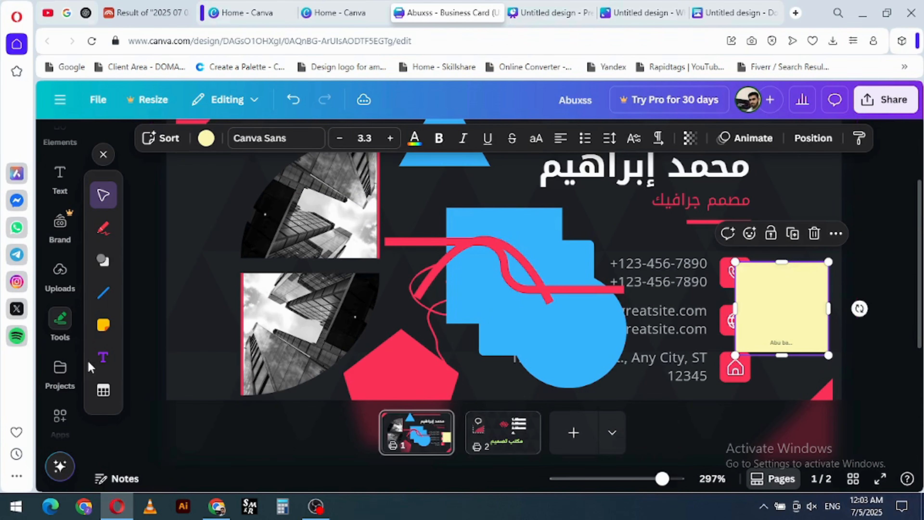
- Add a text box in the middle of the card and replace its placeholder with "fkhskfkskkshfs"
left_click(105, 359)
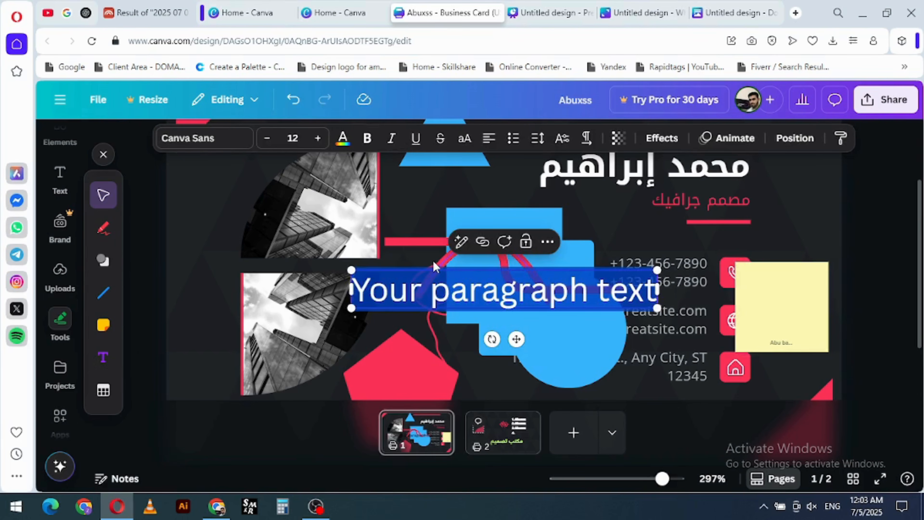
type("fkhskfkskkshfs")
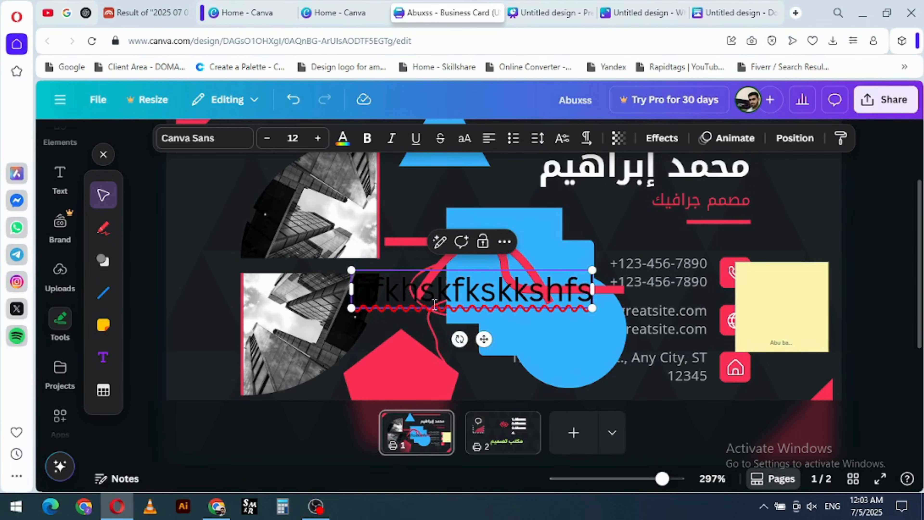
- Recolor the sample text in the middle of the card to the document's red, and delete the text box
left_click(403, 231)
left_click(435, 291)
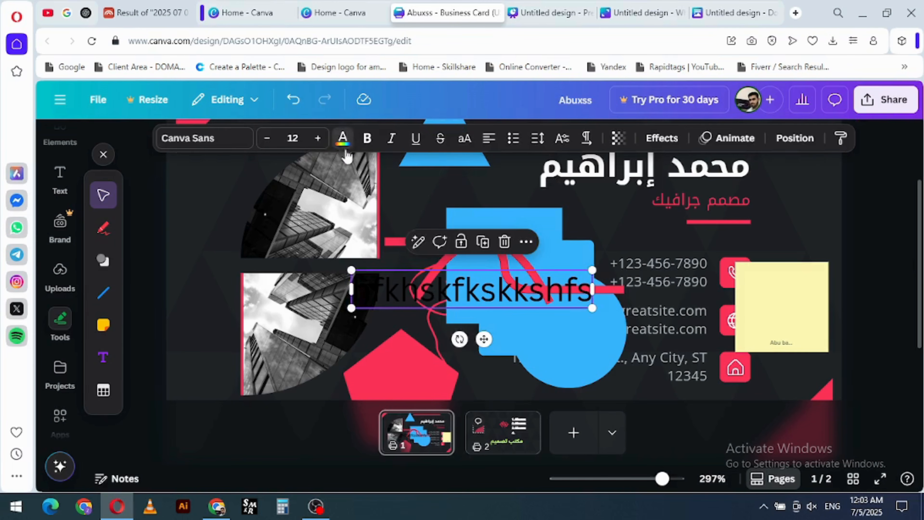
left_click(342, 138)
left_click(293, 238)
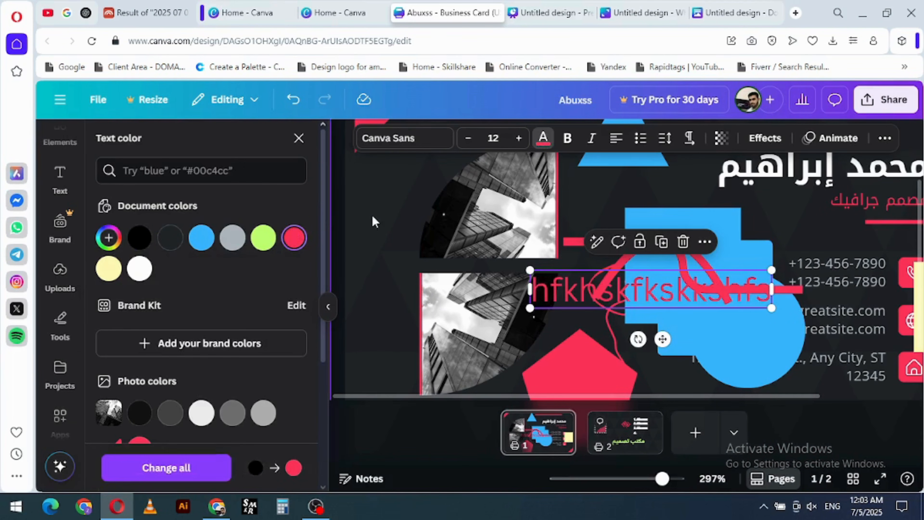
key("Escape")
key("Delete")
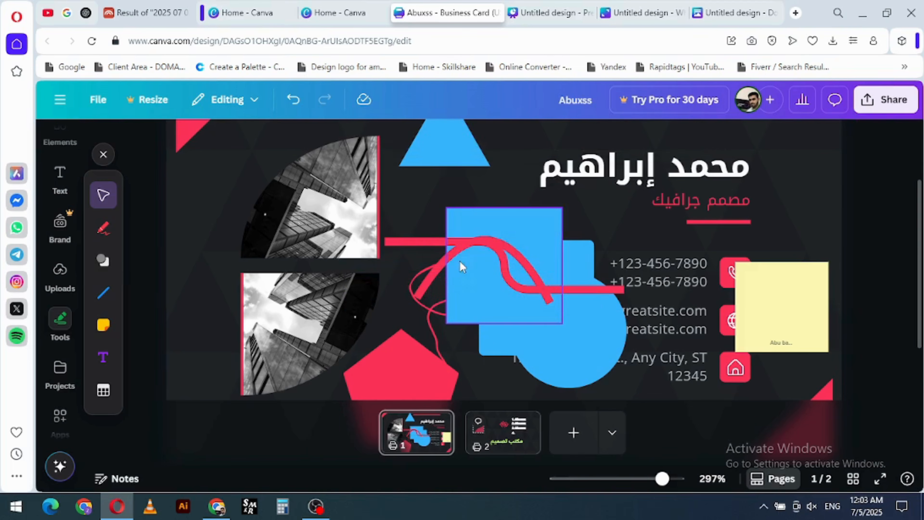
- Delete the red lines, the curve and the freehand scribble over and beside the blue shapes
left_click(461, 248)
key("Delete")
left_click(463, 243)
key("Delete")
left_click(431, 268)
key("Delete")
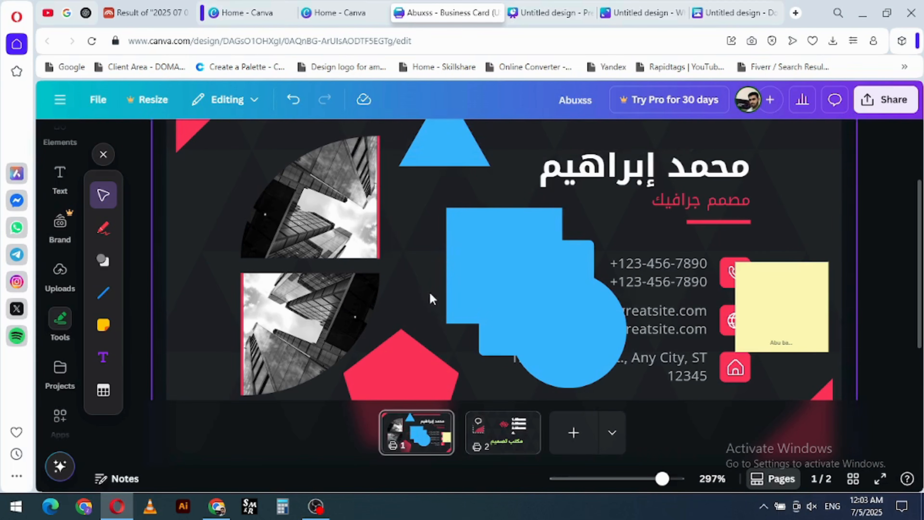
- Delete the blue square, rounded square, circle and triangle from the card
left_click(504, 287)
key("Delete")
left_click(508, 287)
key("Delete")
left_click(583, 321)
key("Delete")
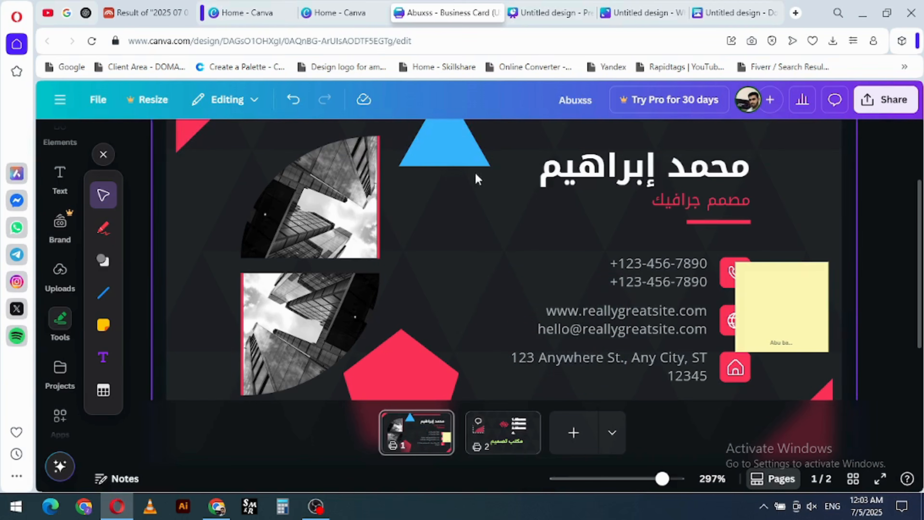
- Insert a table with three columns and four rows in the middle of the card, and add a column after the first one
left_click(103, 391)
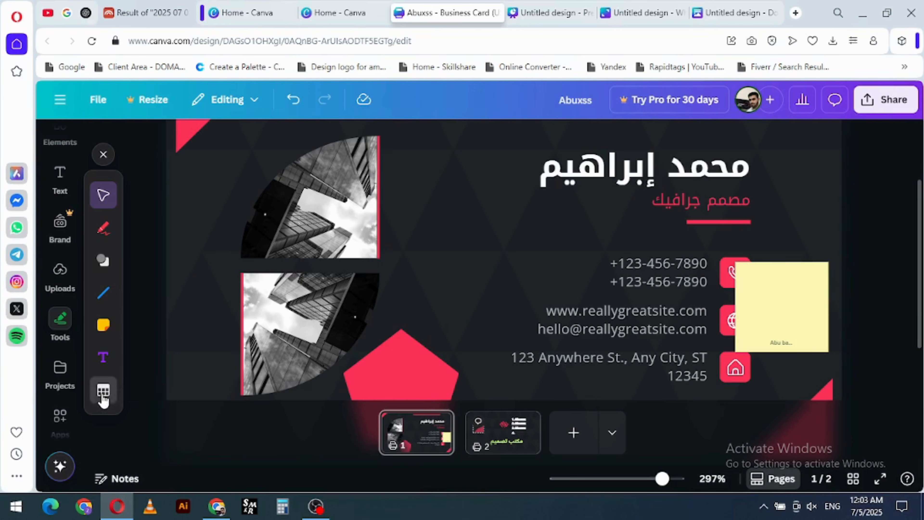
left_click_drag(523, 247, 505, 265)
left_click_drag(495, 229, 468, 248)
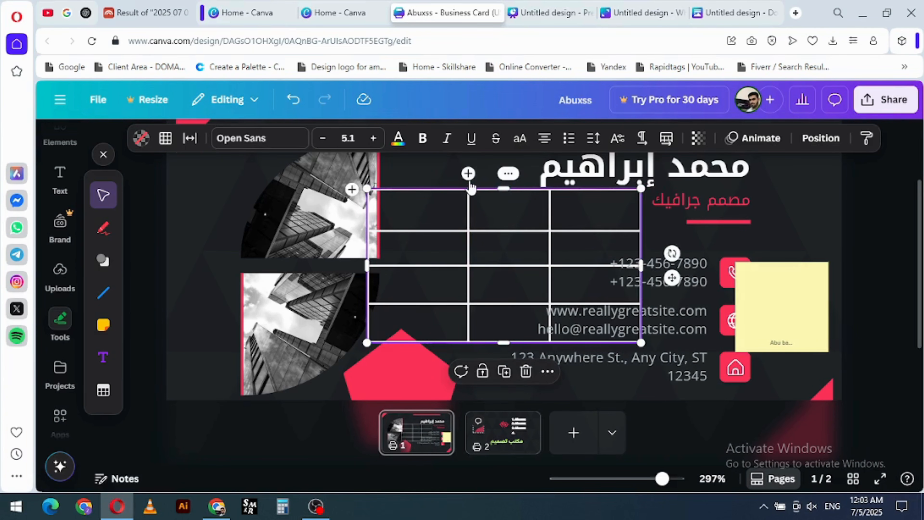
left_click(468, 175)
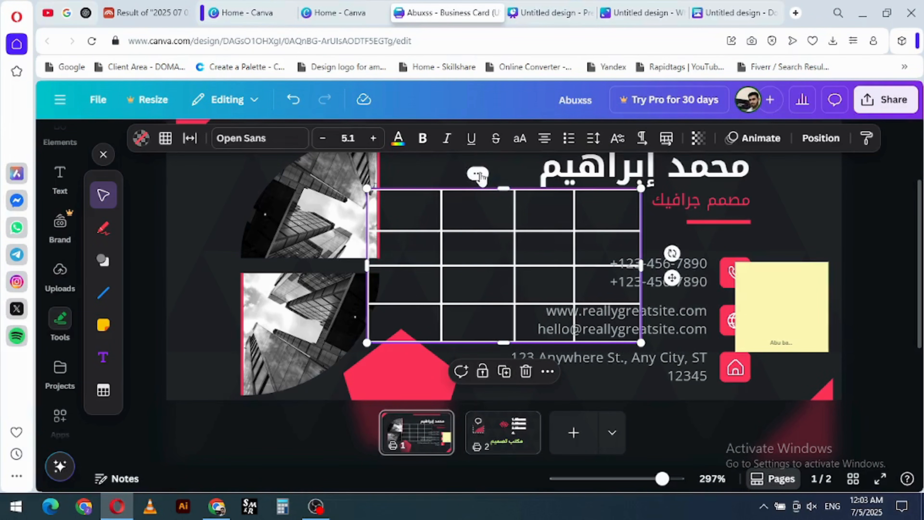
- Examine the options for the table's second column, including the layer and page alignment choices
left_click(478, 173)
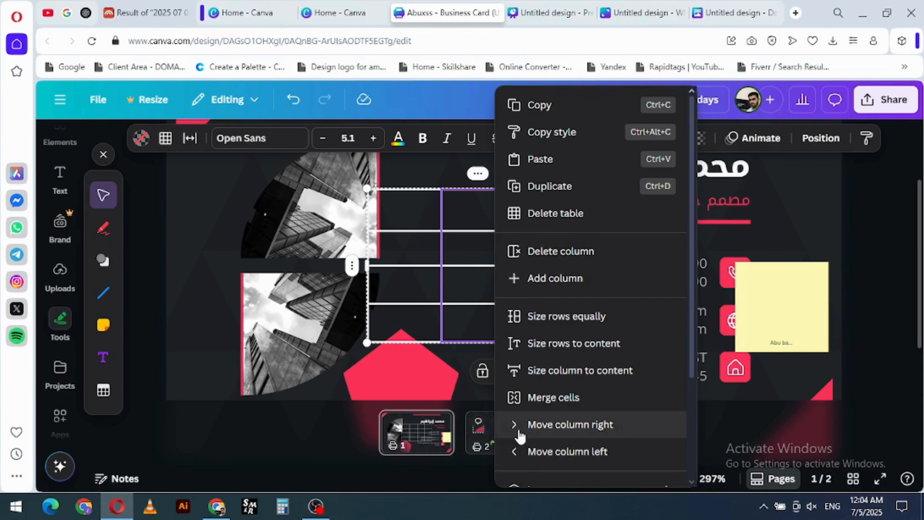
scroll(544, 410, "down", 3)
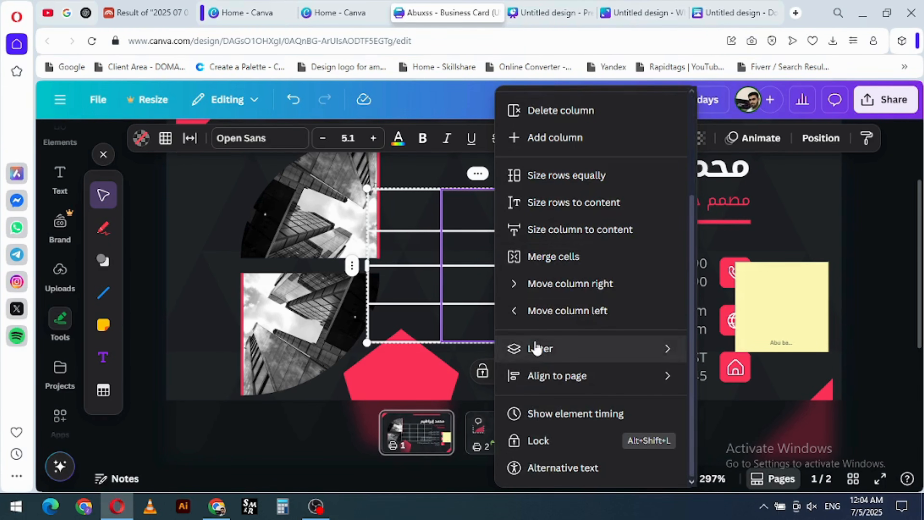
mouse_move(601, 355)
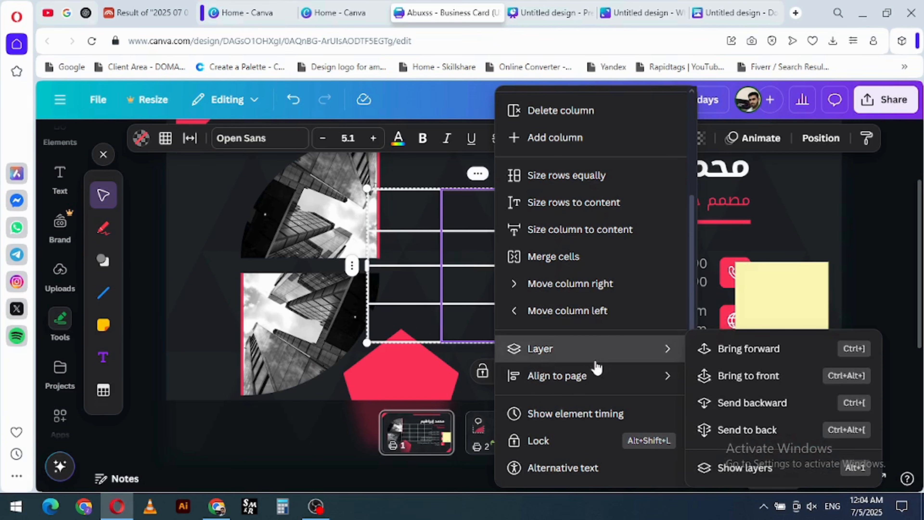
mouse_move(591, 377)
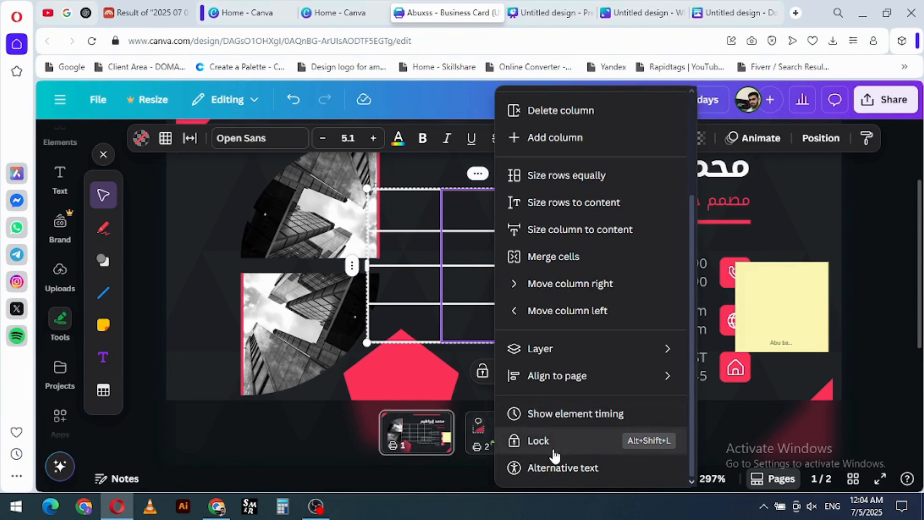
left_click(331, 393)
- Make the table's rows slightly taller and delete the table
mouse_move(534, 231)
left_mouse_down()
mouse_move(533, 250)
mouse_move(538, 237)
left_mouse_up()
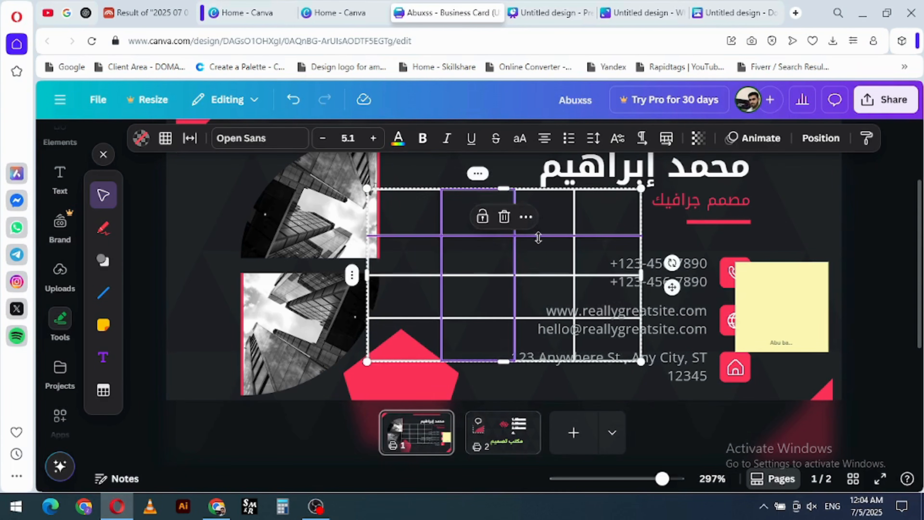
key("Delete")
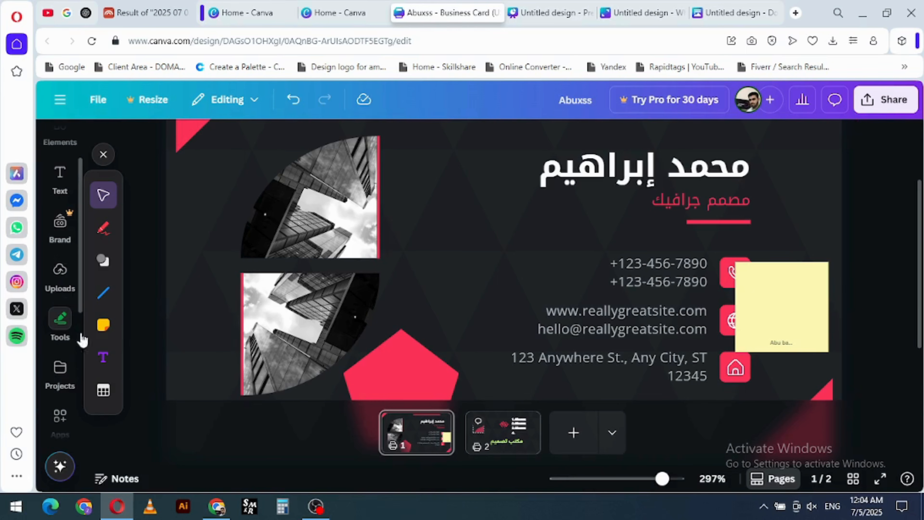
- Browse the designs, folders and images stored in your projects
scroll(62, 354, "down", 2)
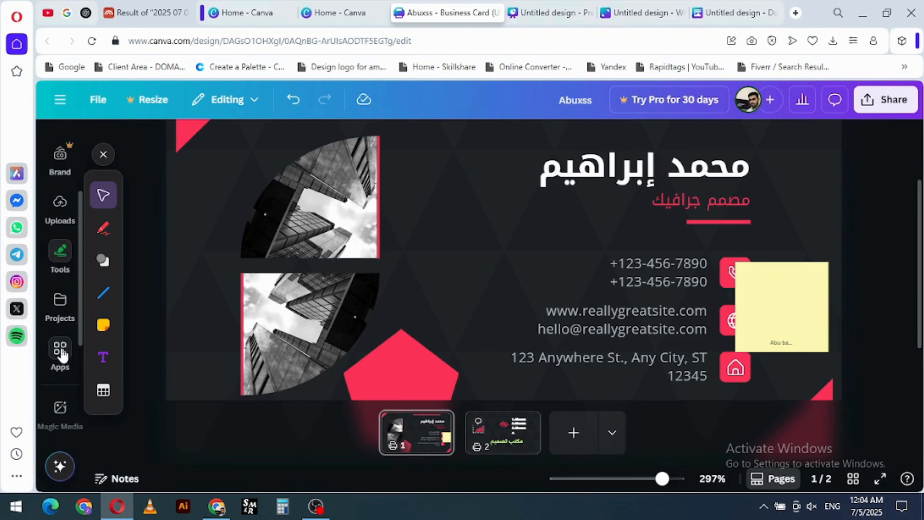
left_click(59, 311)
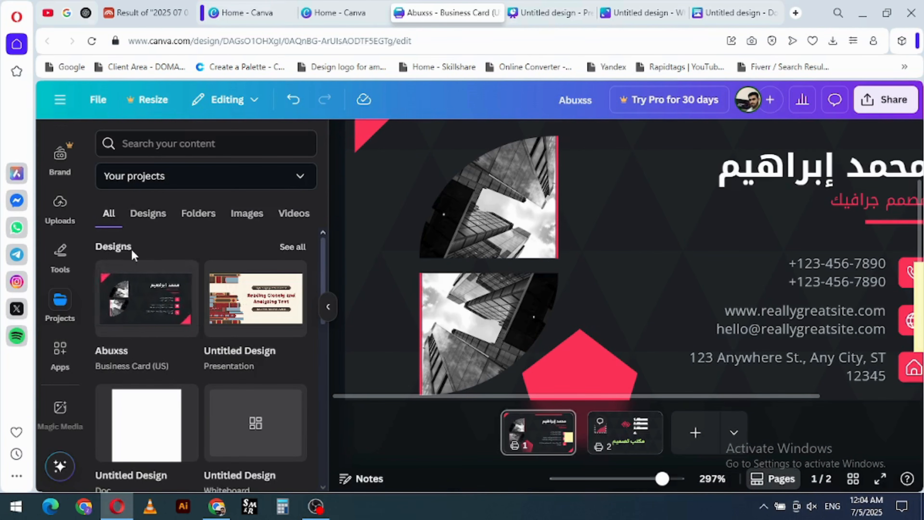
left_click(145, 214)
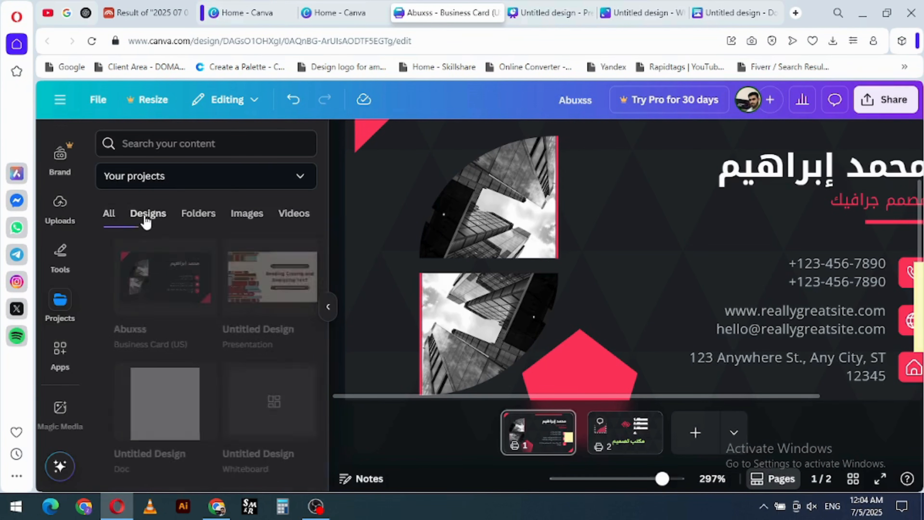
left_click(197, 215)
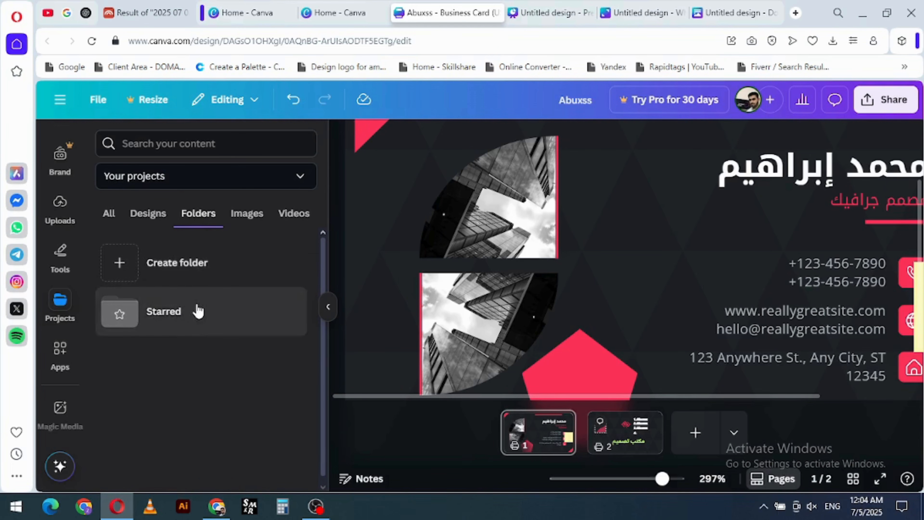
left_click(256, 217)
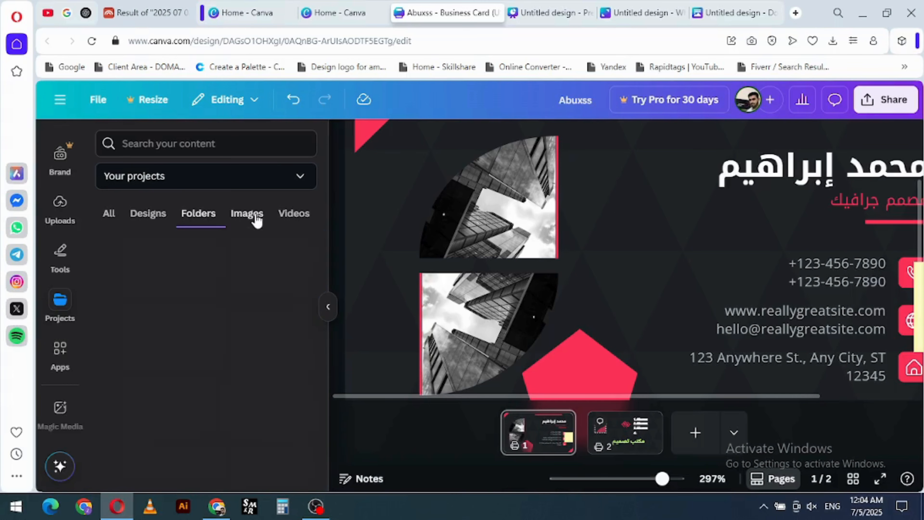
- Move the video Rich Dad Poor Dad.mp4 from your projects to the trash
left_click(290, 218)
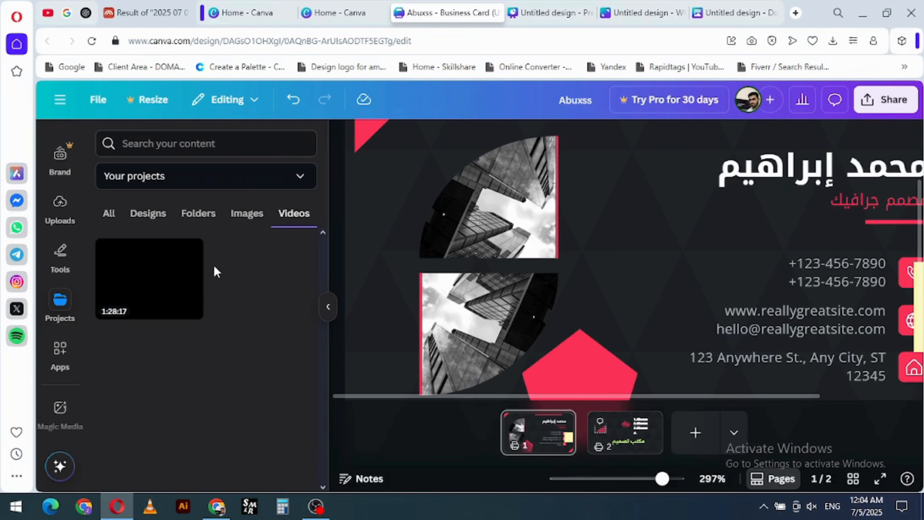
left_click(189, 252)
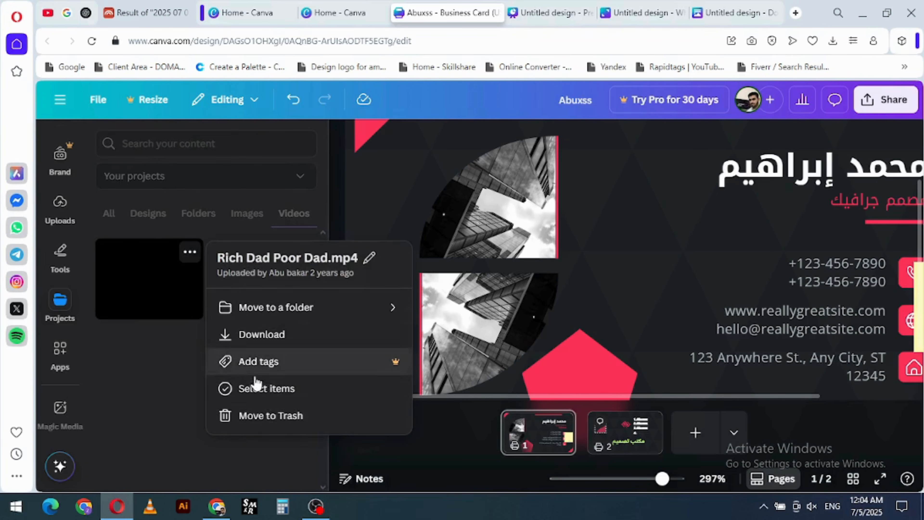
left_click(253, 415)
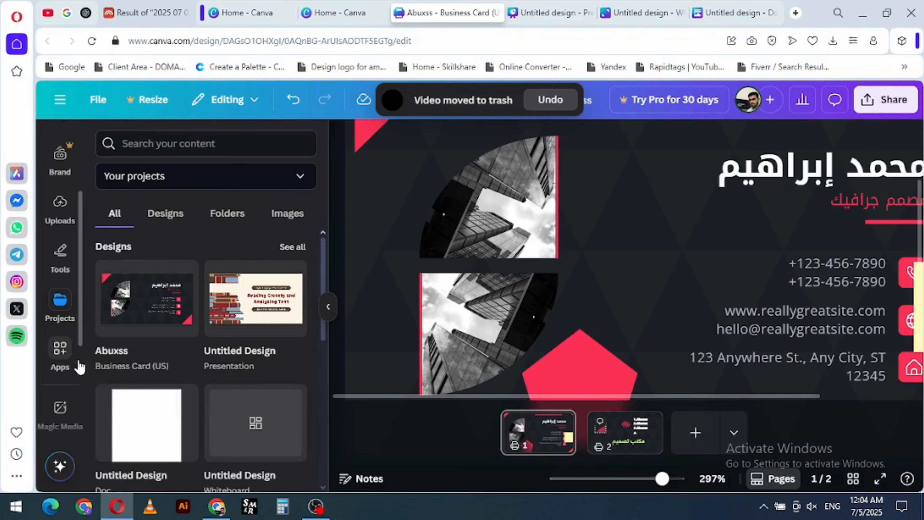
- Examine the available Canva apps, from the top picks through the popular and AI generation groups
left_click(61, 350)
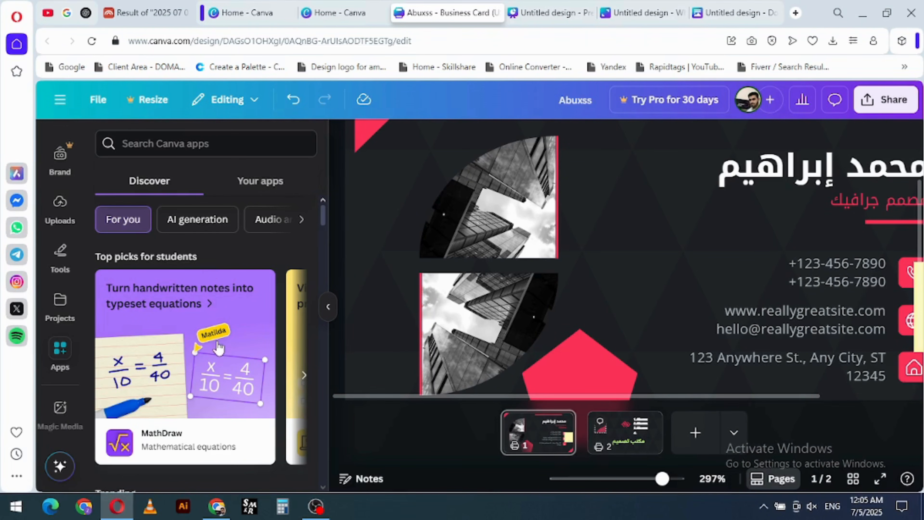
scroll(216, 340, "down", 2)
scroll(213, 327, "down", 10)
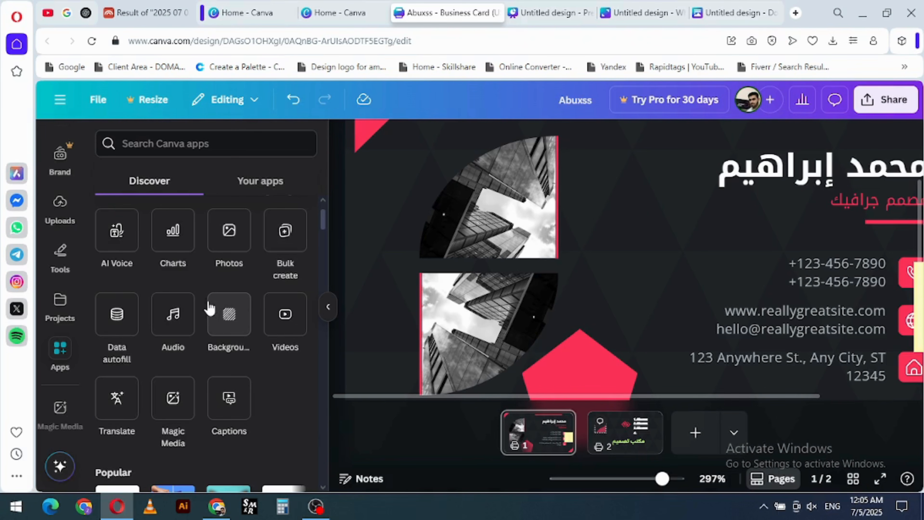
scroll(171, 328, "down", 3)
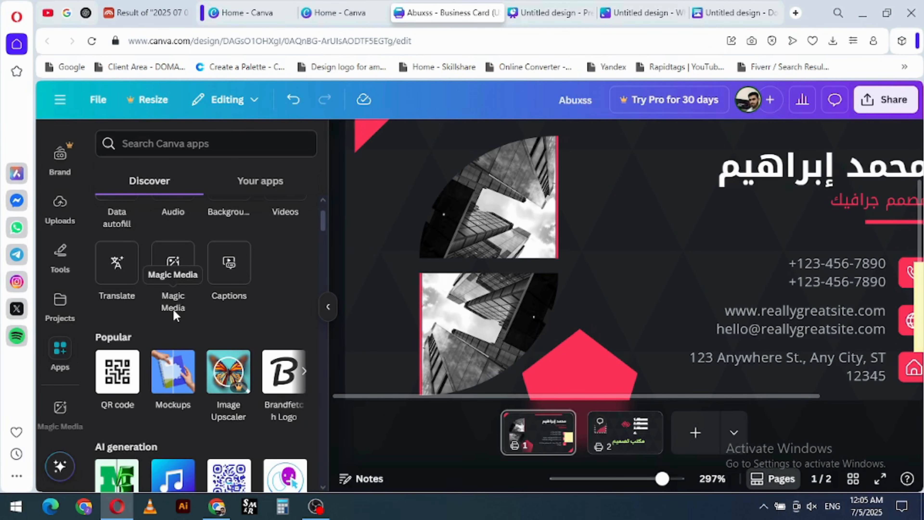
scroll(173, 315, "down", 6)
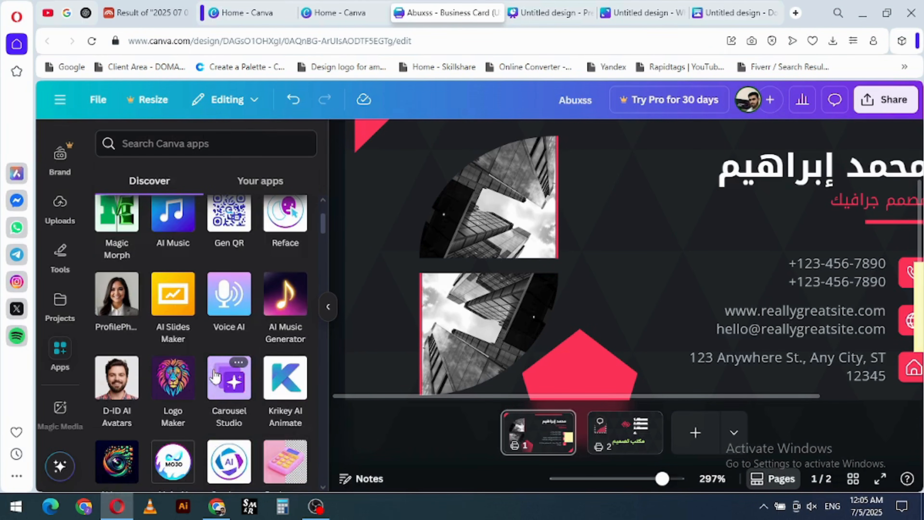
scroll(212, 361, "down", 3)
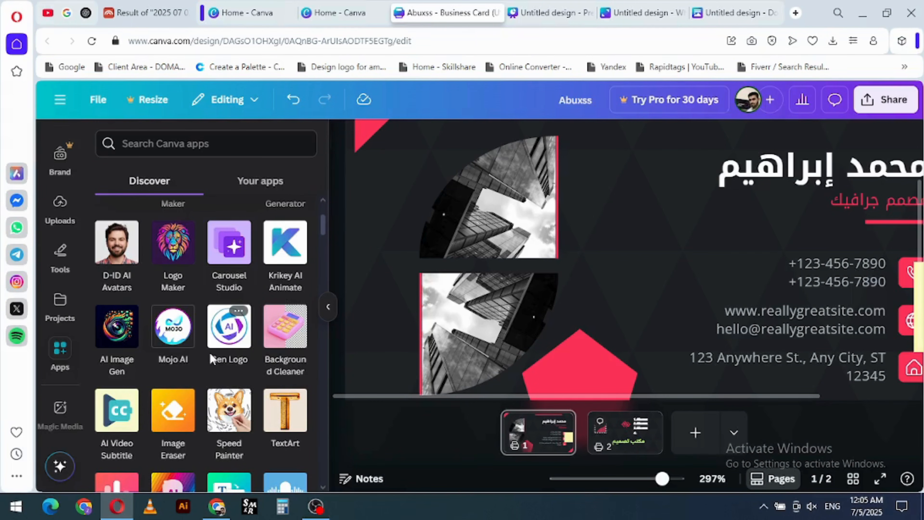
scroll(210, 352, "down", 3)
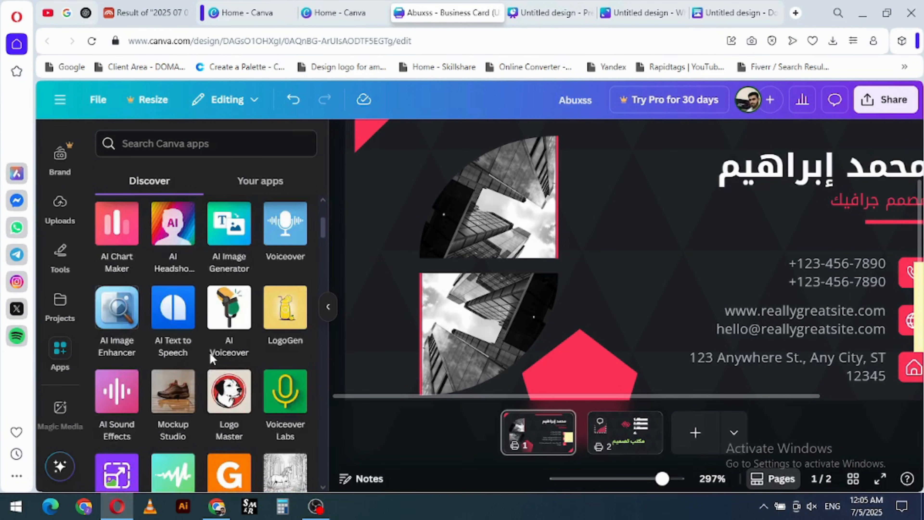
scroll(207, 346, "down", 5)
scroll(205, 340, "down", 10)
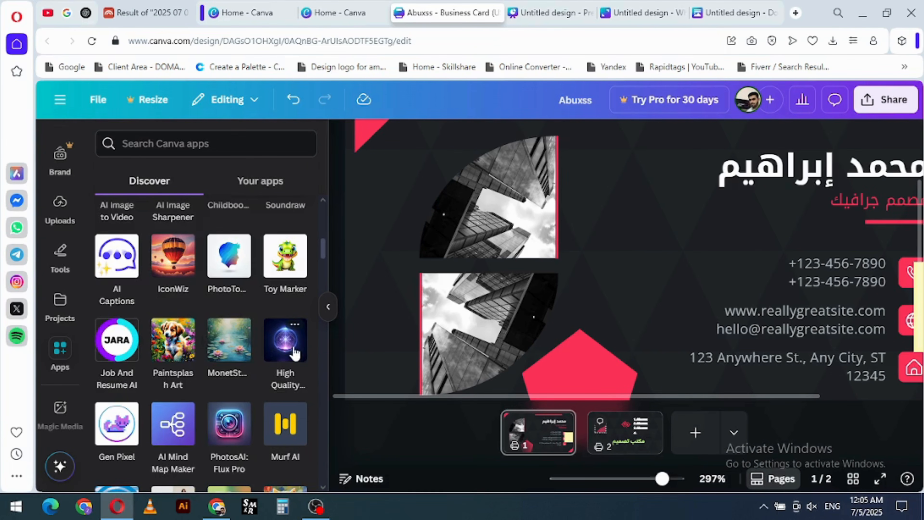
- Open the High Quality Image app, check its image generation form, and dismiss the app permissions notice
left_click(289, 345)
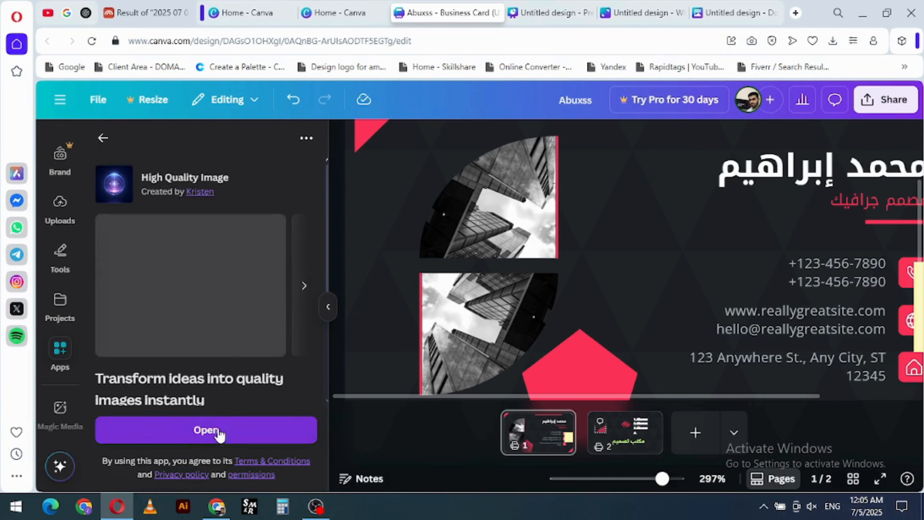
left_click(206, 429)
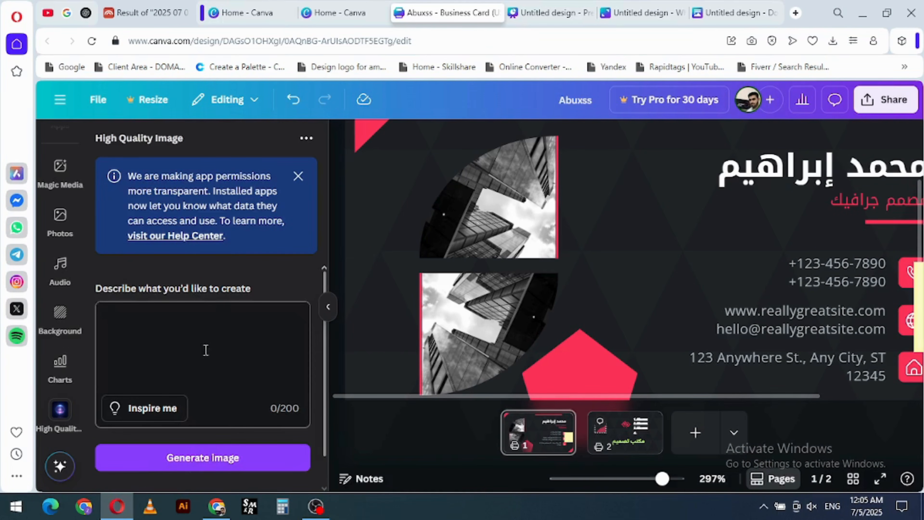
scroll(210, 402, "down", 1)
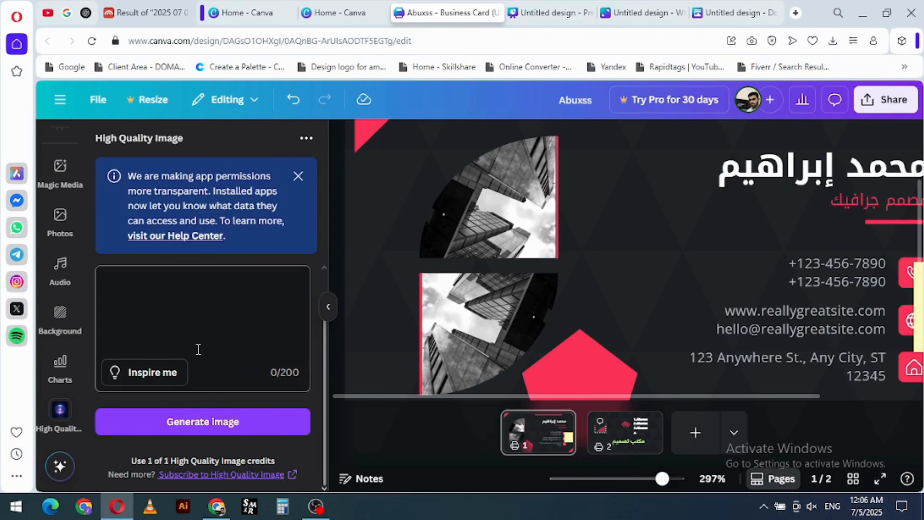
left_click(297, 176)
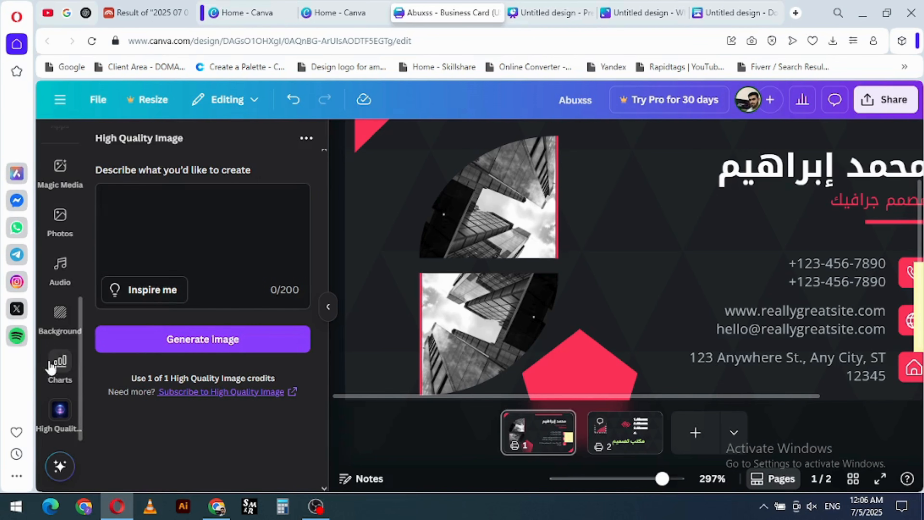
- Expand the recommended quick actions and look through the full list of actions
left_click(60, 465)
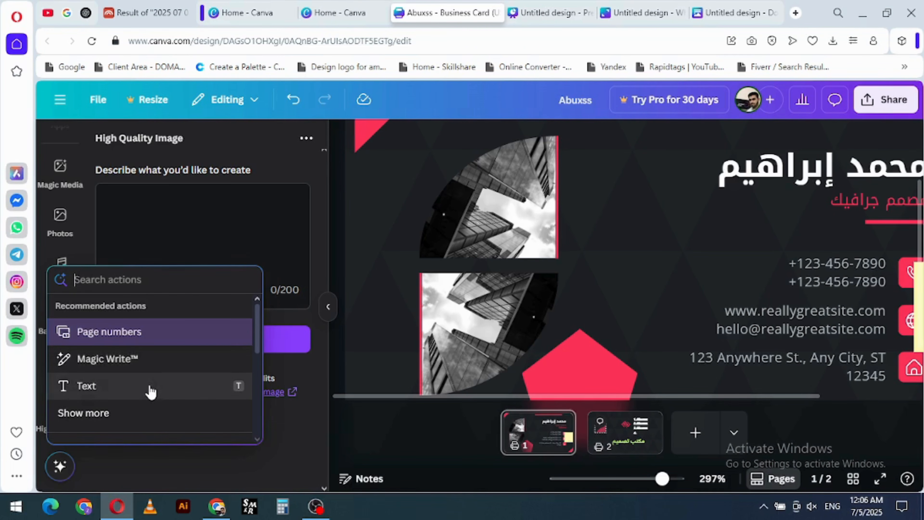
left_click(90, 417)
scroll(180, 382, "down", 3)
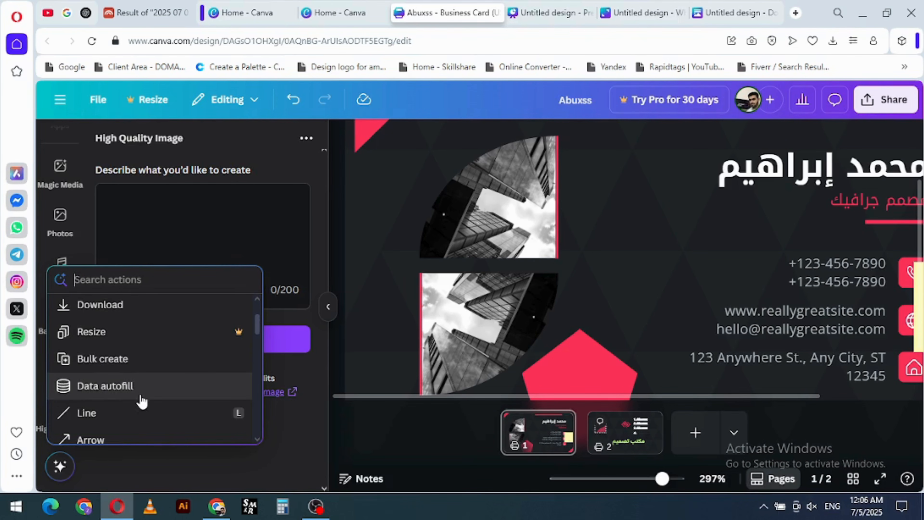
- Add a heart shape through the quick actions and move it closer to the two building photos
scroll(144, 436, "down", 3)
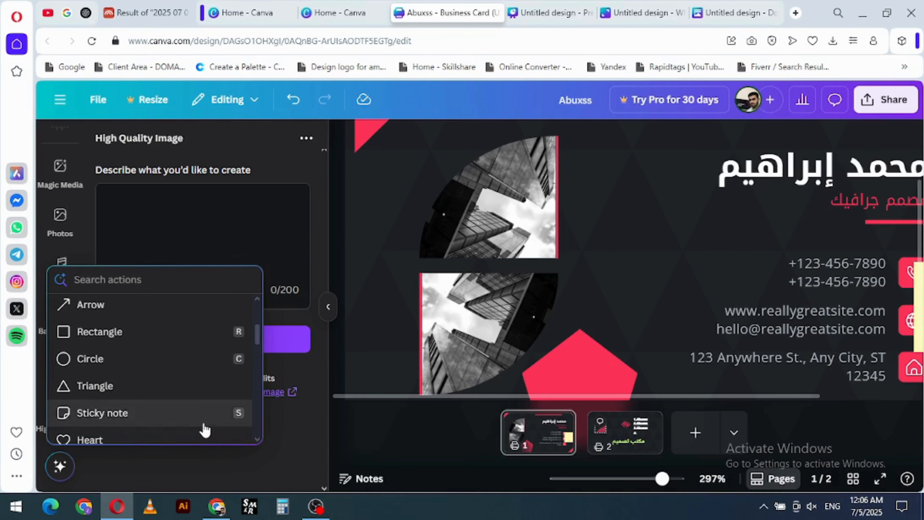
scroll(198, 411, "down", 2)
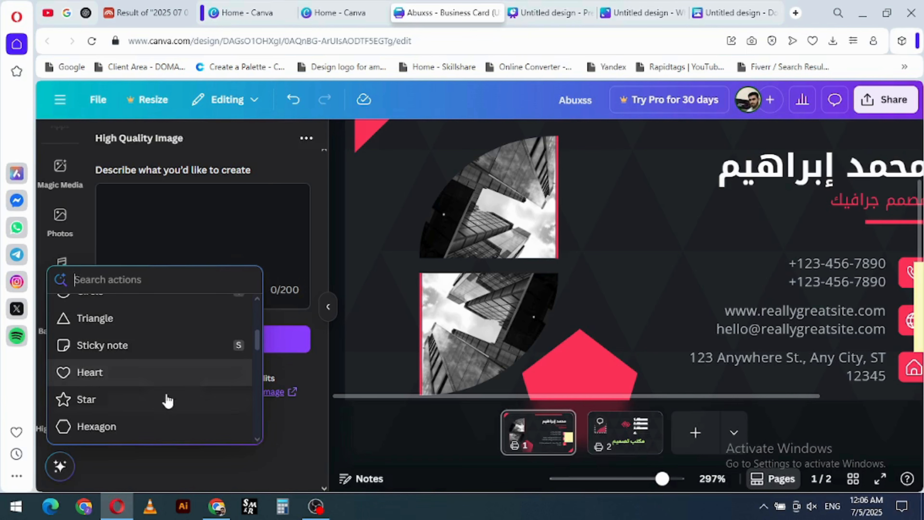
left_click(109, 372)
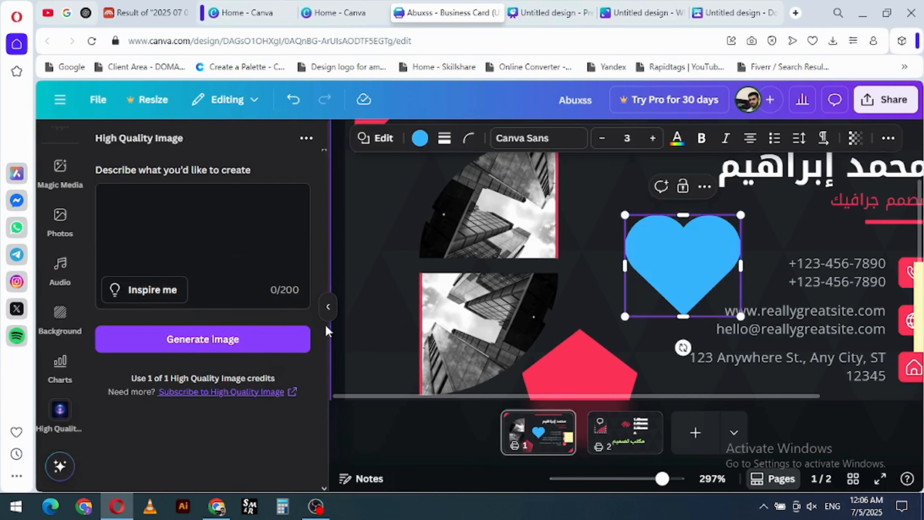
left_click_drag(684, 270, 639, 257)
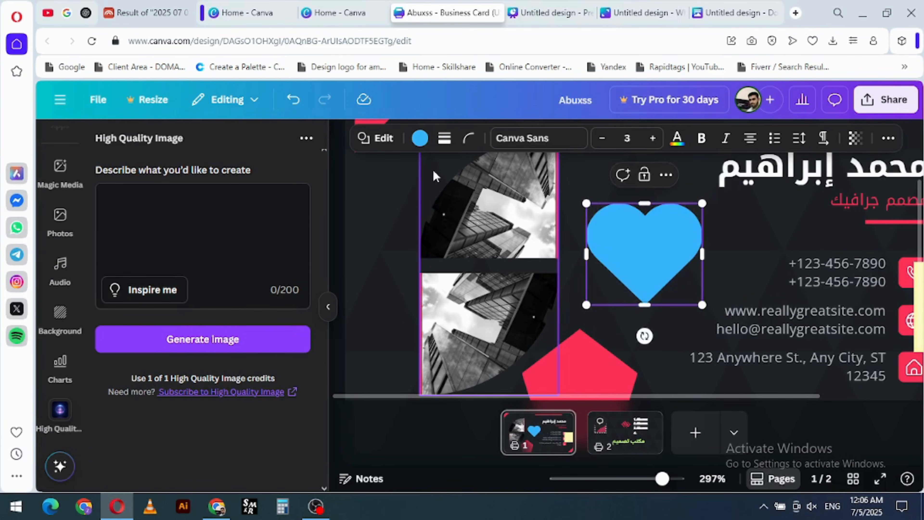
- View the High Quality Image app's options, dismiss them and collapse the app panel
left_click(306, 139)
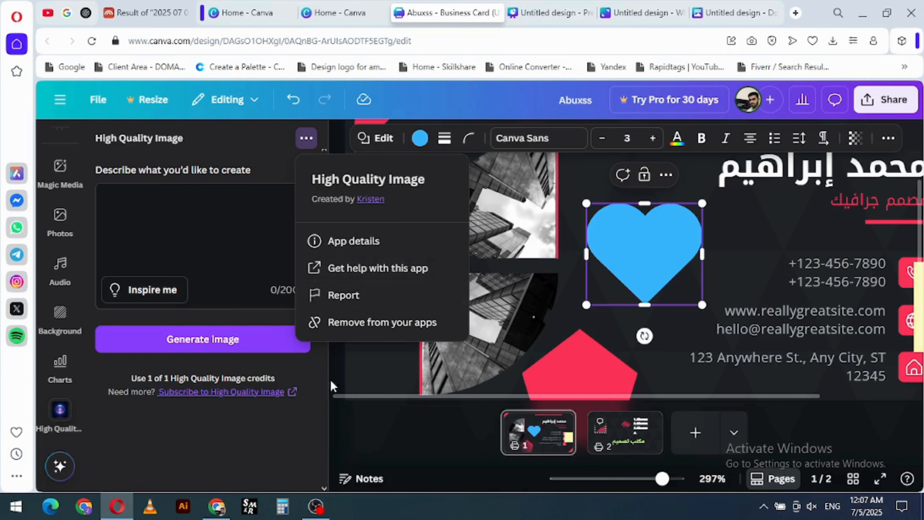
left_click(349, 388)
left_click(328, 311)
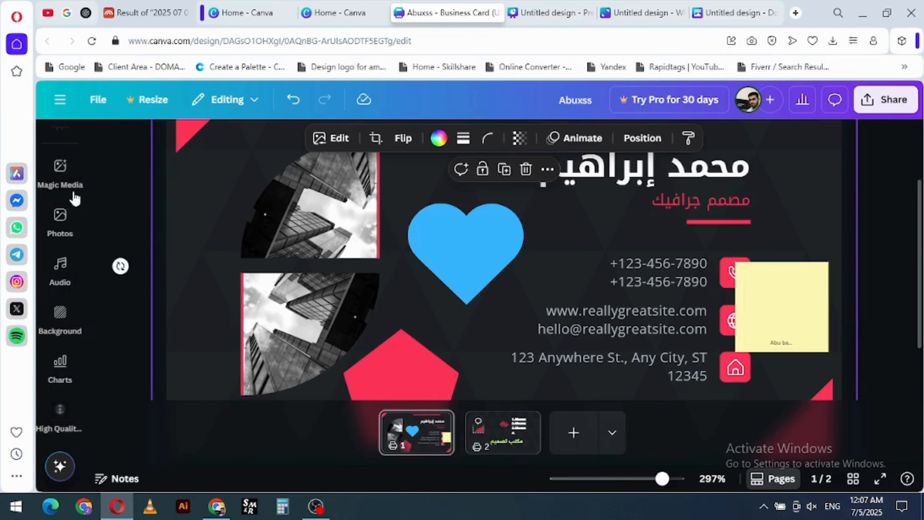
- Show the design templates again and undo the heart's last move
scroll(75, 198, "up", 5)
left_click(63, 149)
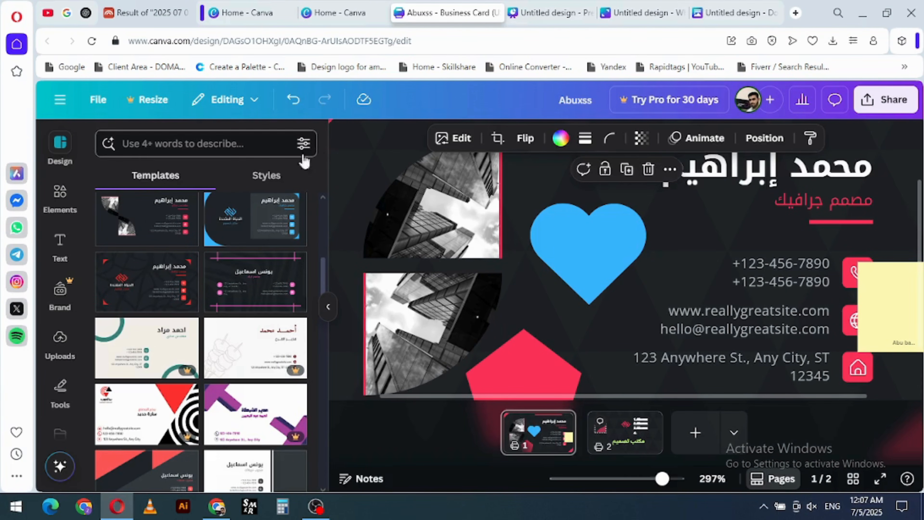
left_click(292, 99)
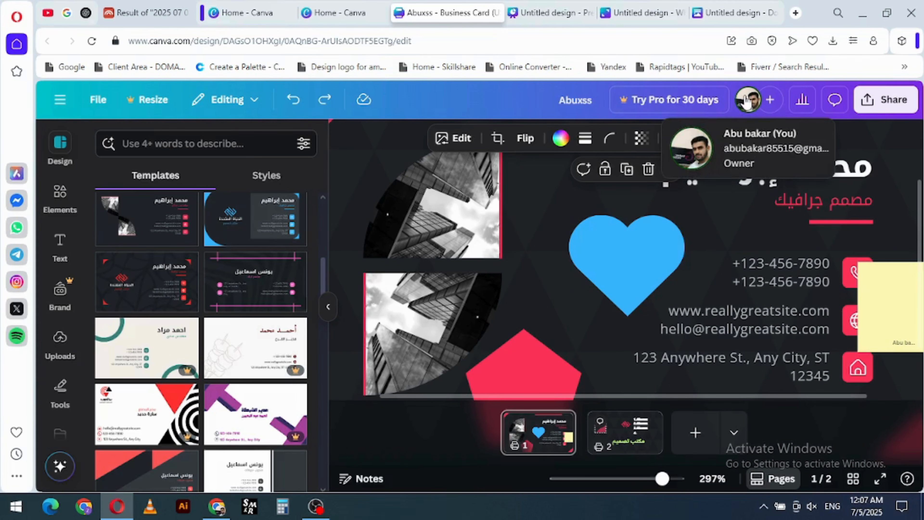
- View the sharing form for adding people to the design and close it
left_click(770, 99)
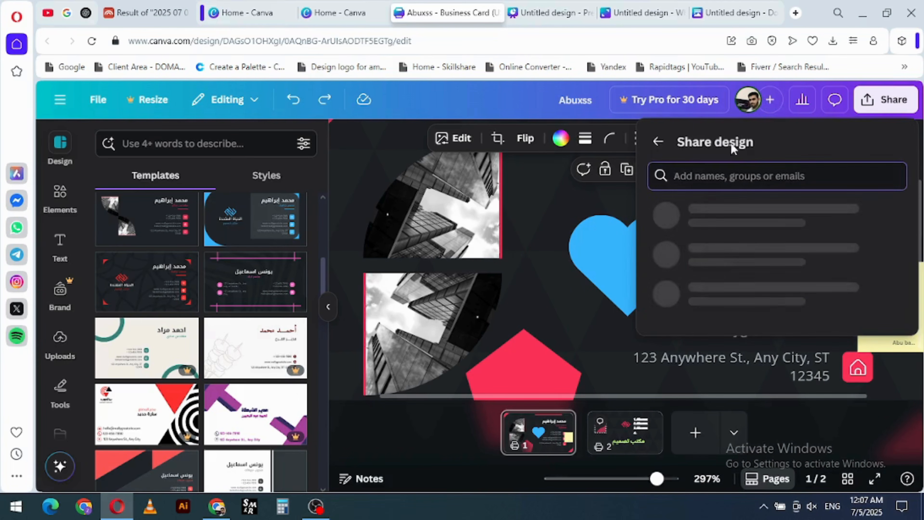
left_click(659, 142)
left_click(802, 100)
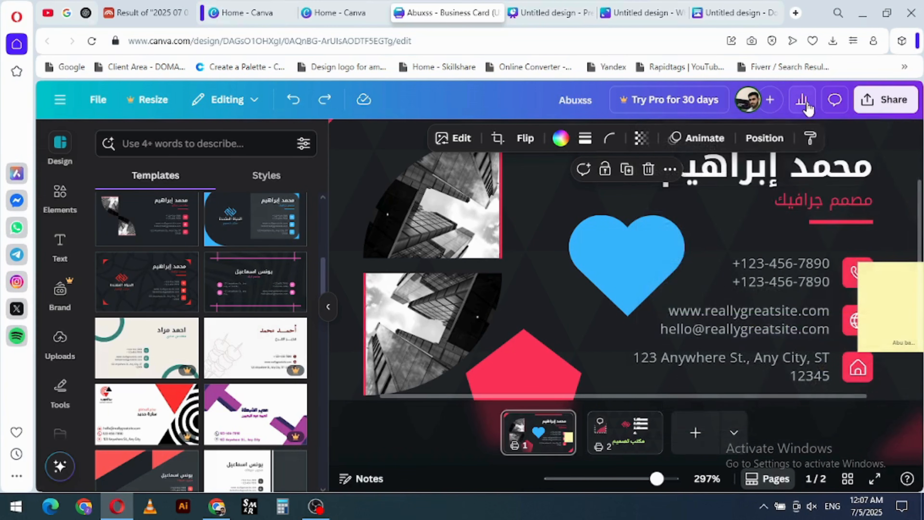
- Check the design's visit analytics and the current page's comments, closing each one
left_click(802, 100)
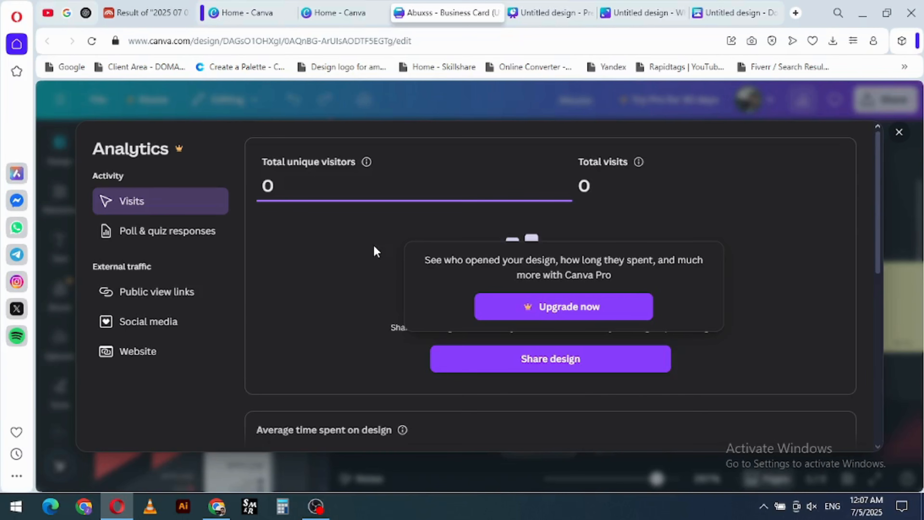
left_click(899, 132)
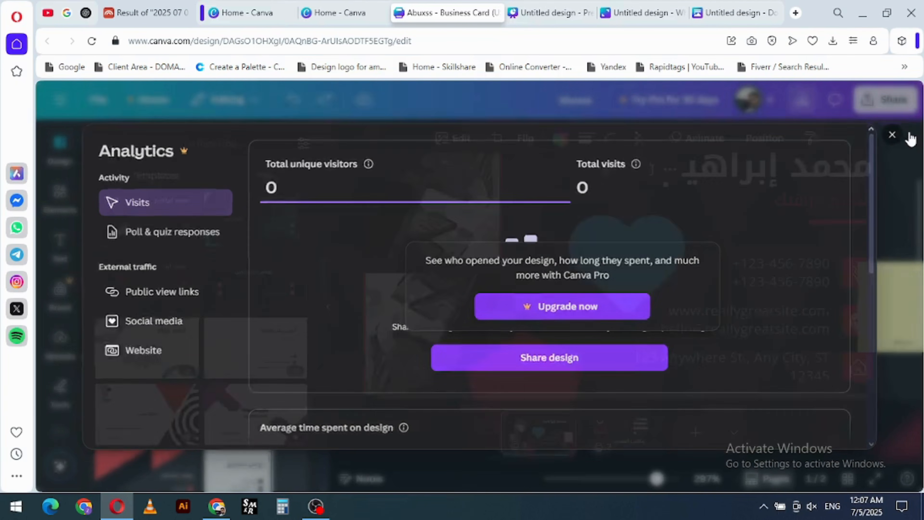
left_click(835, 106)
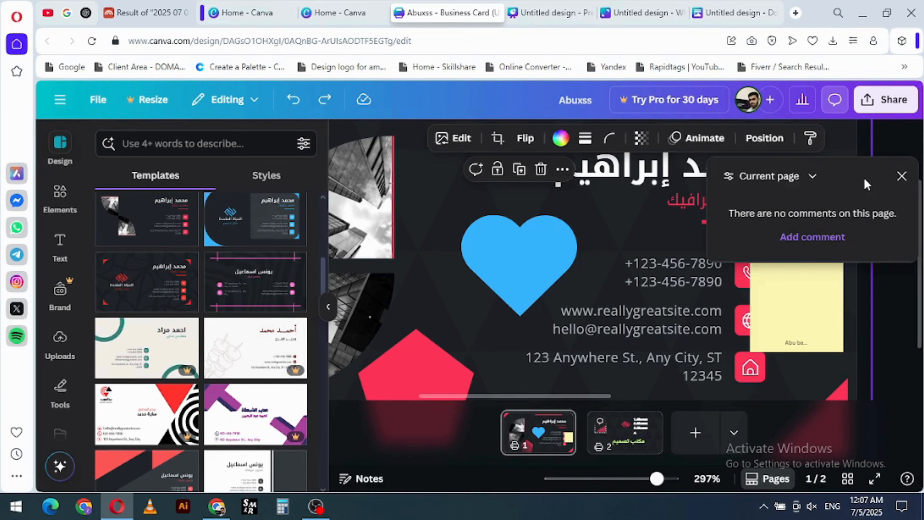
left_click(906, 177)
- Switch the design's share access level to Anyone with the link and back to Only you can access
left_click(885, 99)
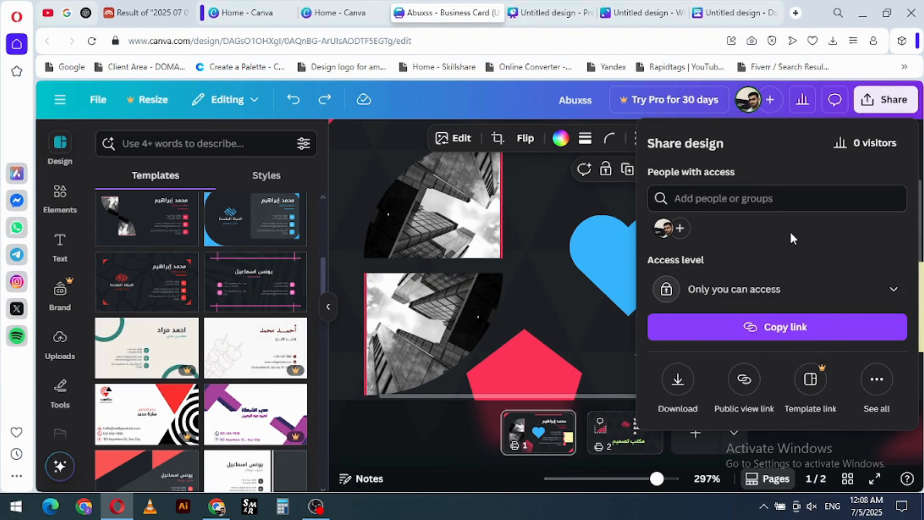
left_click(855, 296)
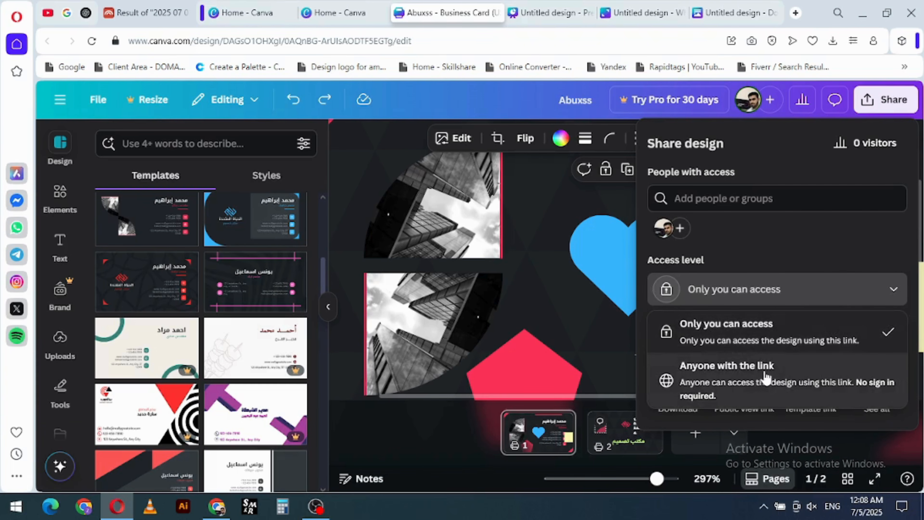
left_click(771, 379)
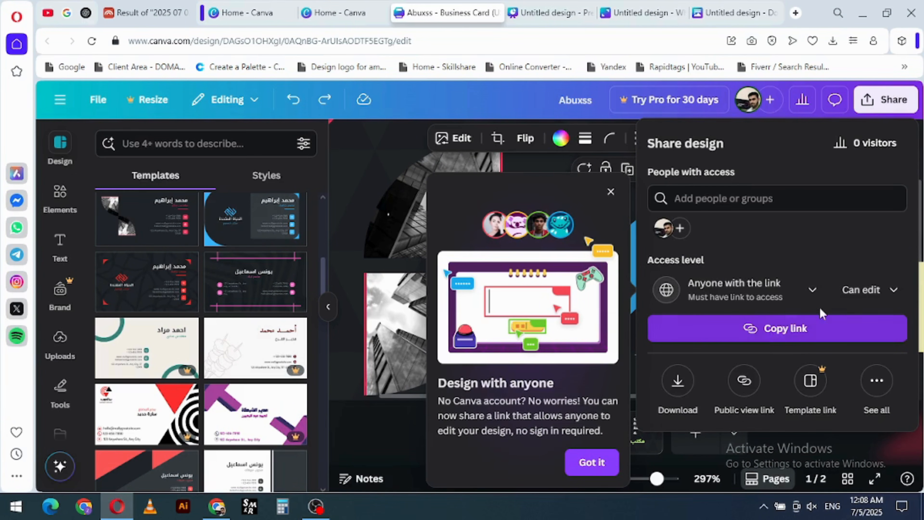
left_click(811, 291)
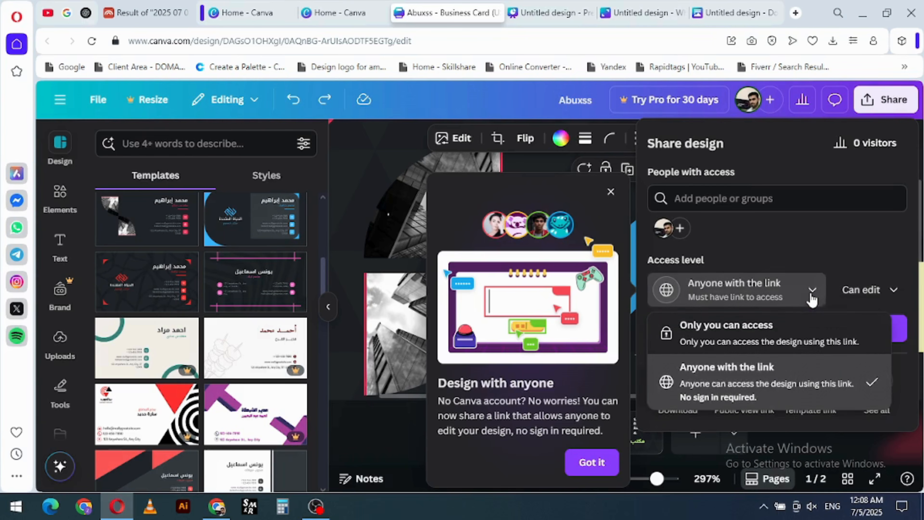
left_click(756, 350)
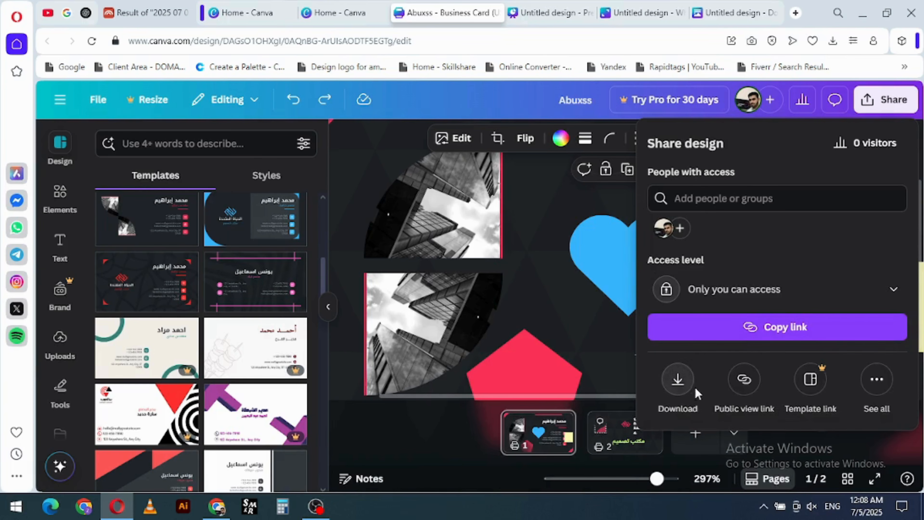
- Set access to Anyone with the link again, view its permission choices, and return to Only you can access
left_click(811, 291)
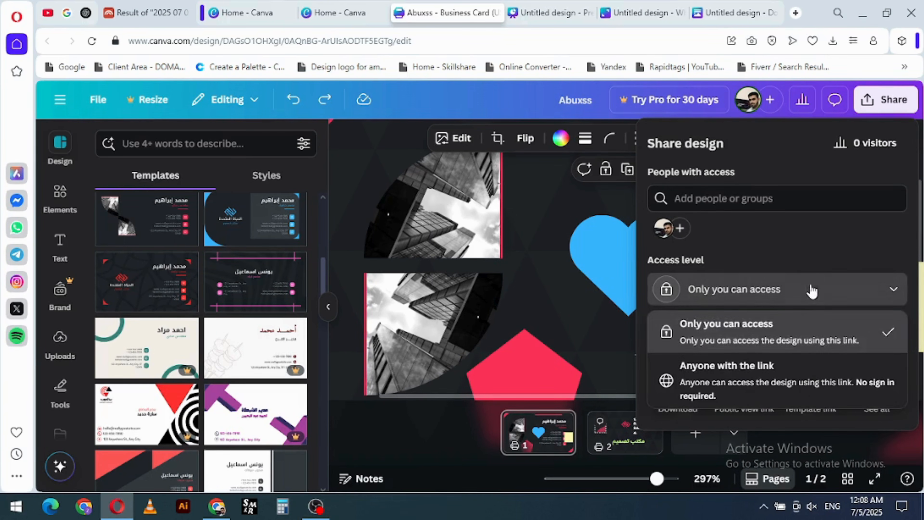
left_click(739, 367)
left_click(846, 289)
left_click(789, 250)
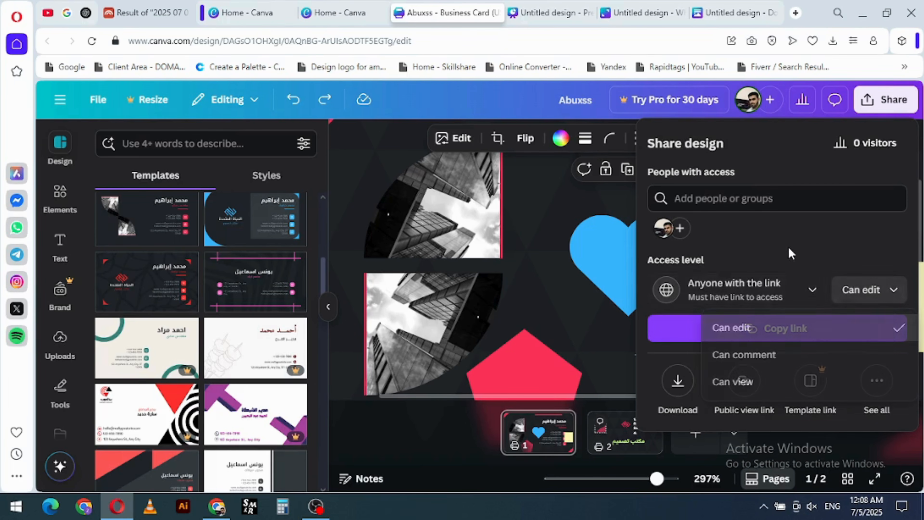
left_click(755, 297)
left_click(736, 340)
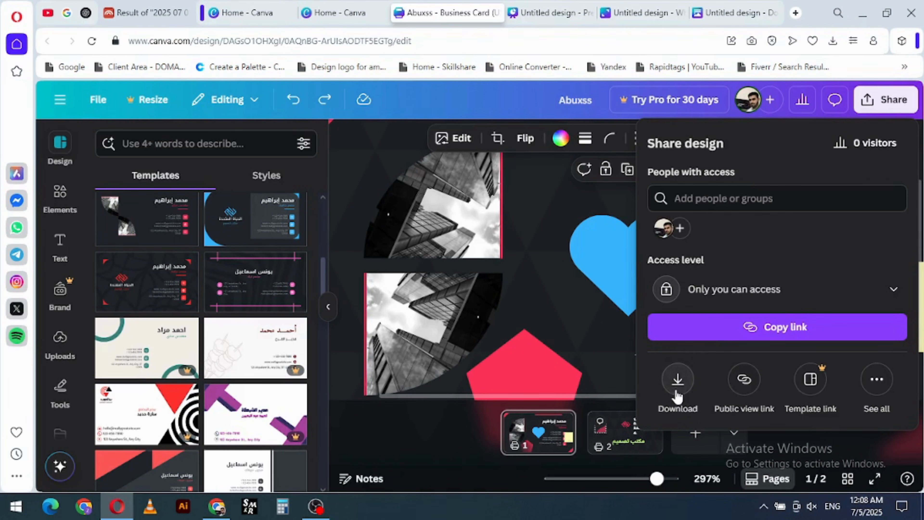
- Open the download settings for the design and show the available file types
left_click(677, 380)
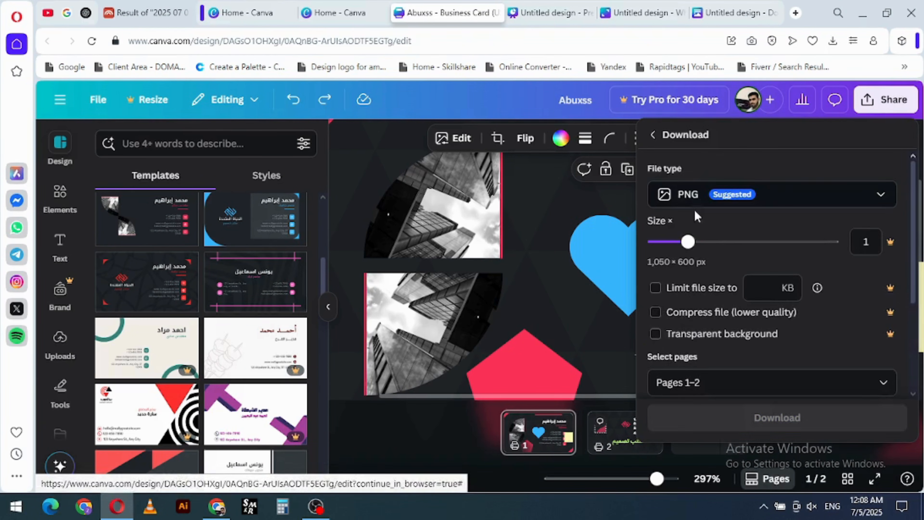
left_click(799, 196)
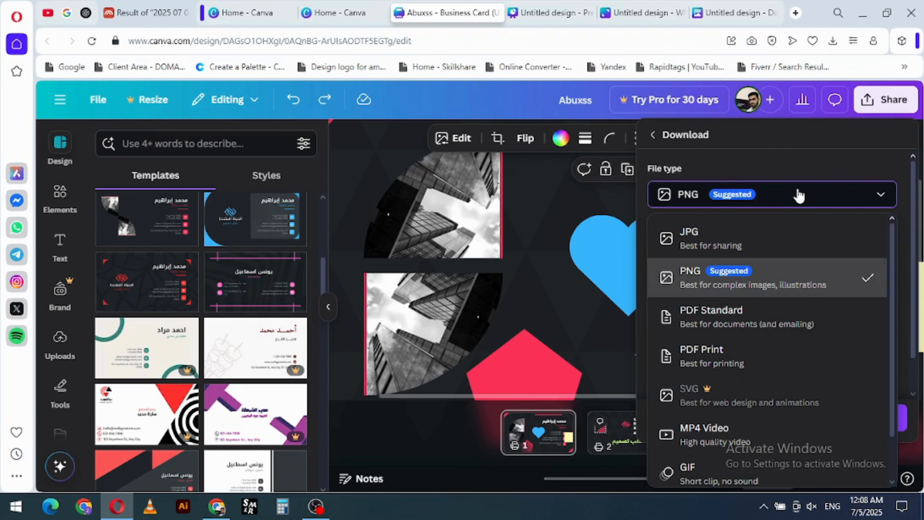